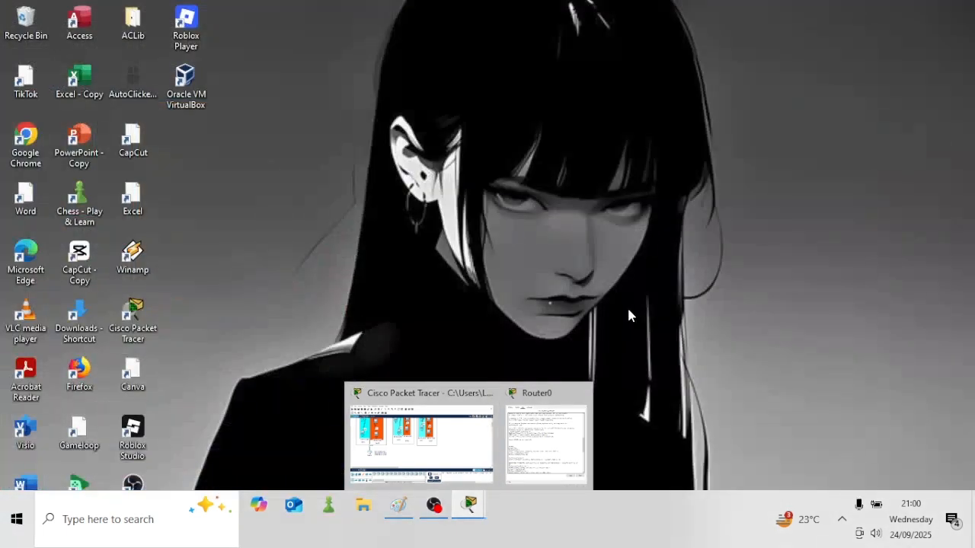
# Step: Switch to Cisco Packet Tracer and look over the VLAN topology, including the network note beside Router0
pyautogui.click(429, 463)
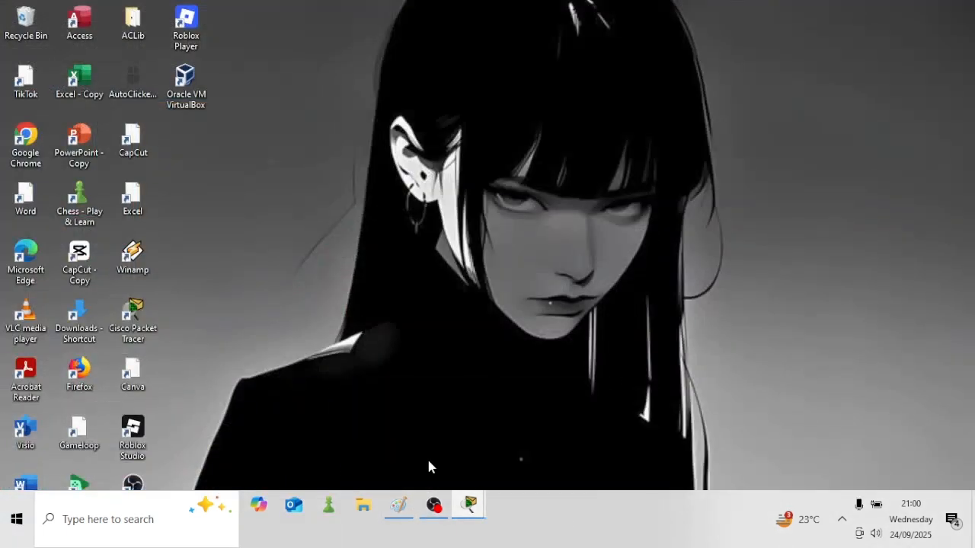
pyautogui.scroll(1, 84, 369)
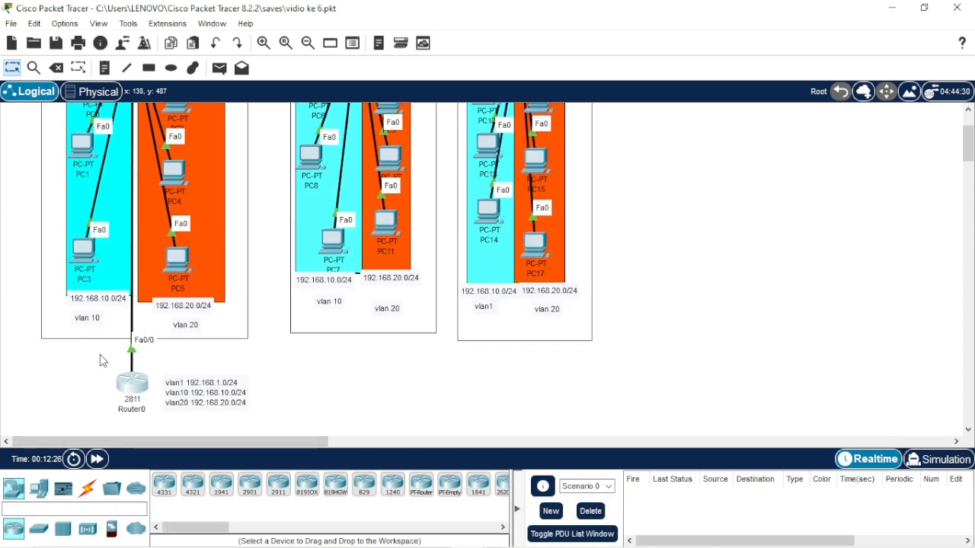
pyautogui.scroll(2, 54, 343)
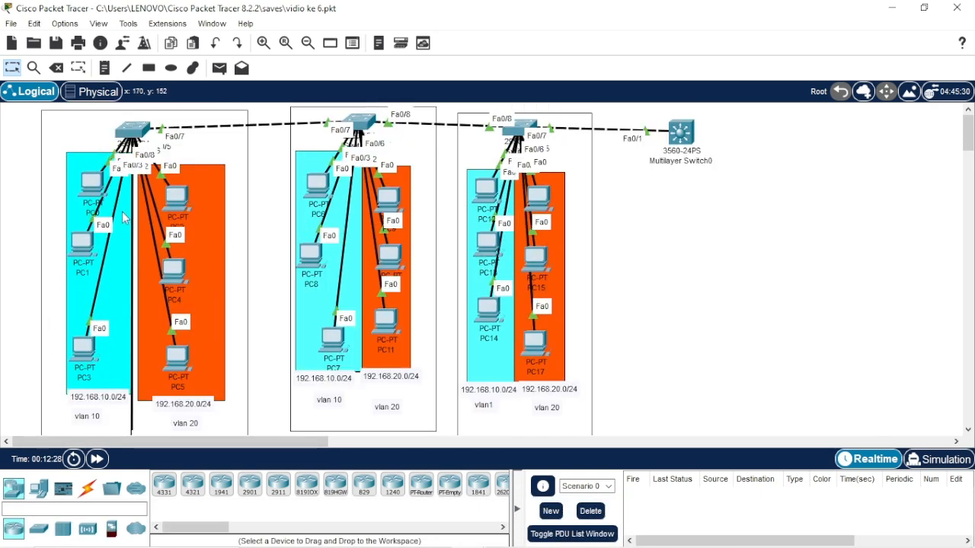
pyautogui.scroll(-3, 142, 163)
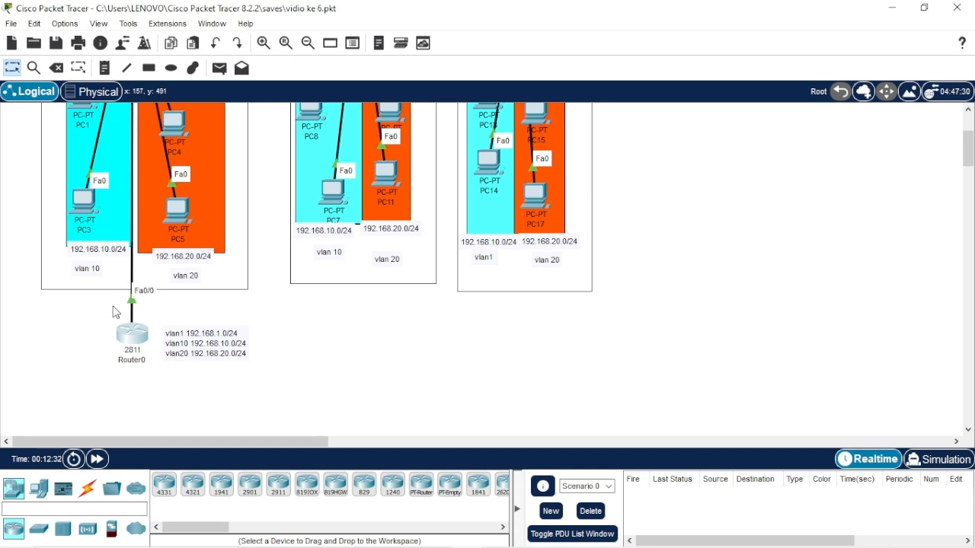
pyautogui.doubleClick(185, 343)
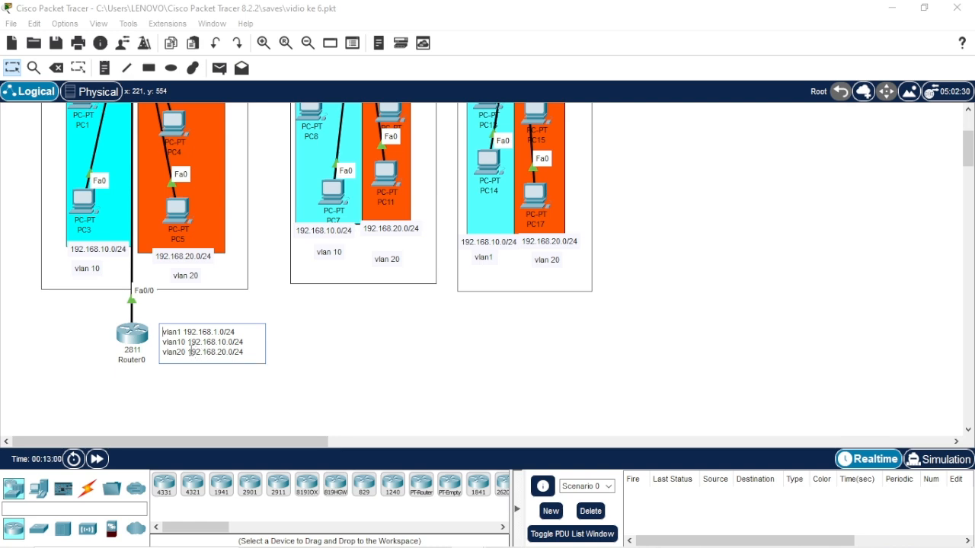
# Step: Open Router0's command line and review the commands that enable interface fa0/0 and assign its IP address
pyautogui.click(143, 341)
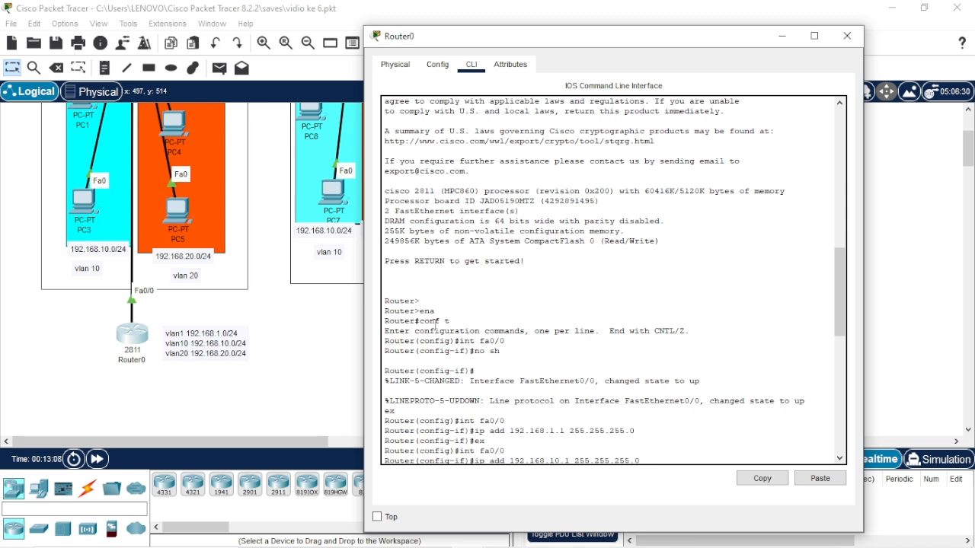
pyautogui.scroll(-1, 425, 344)
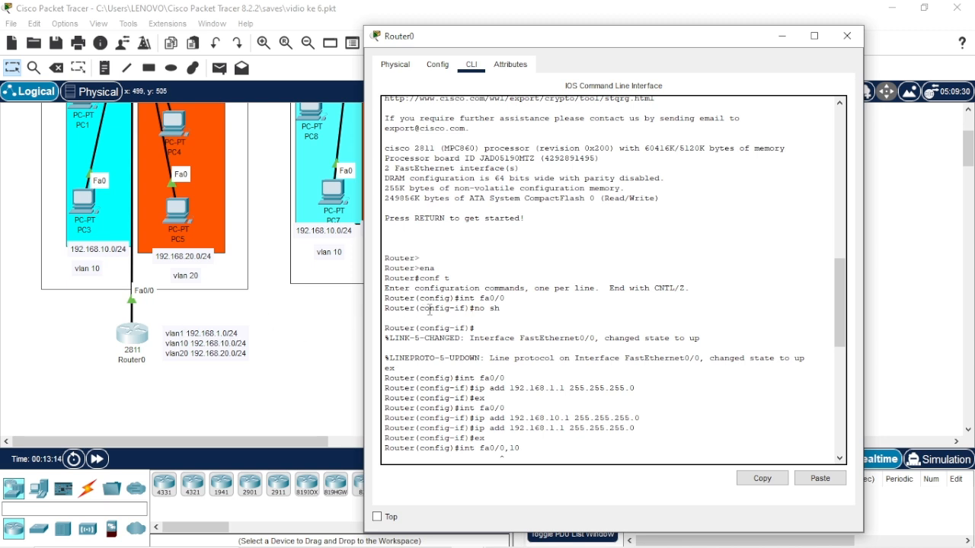
pyautogui.moveTo(480, 308); pyautogui.dragTo(511, 308)
pyautogui.click(484, 335)
pyautogui.scroll(-3, 485, 335)
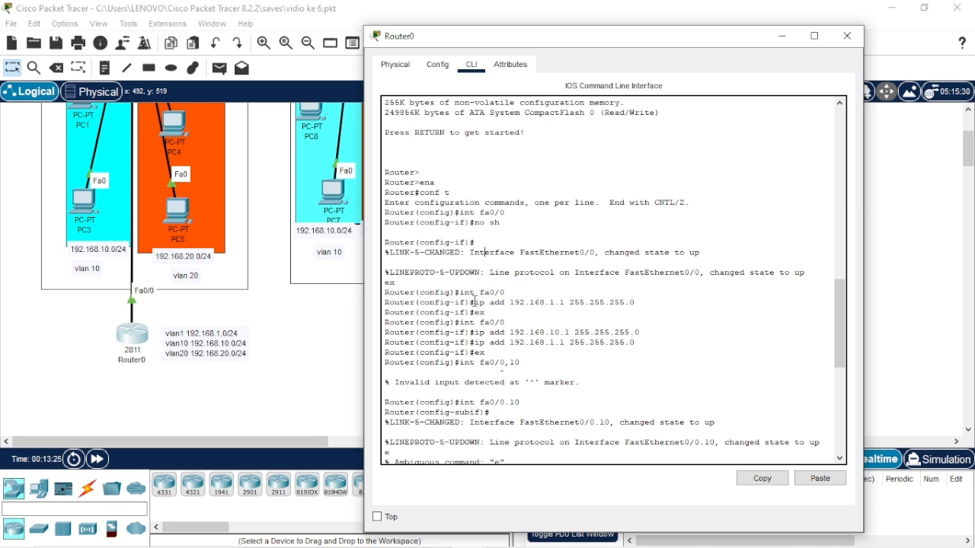
pyautogui.moveTo(473, 302); pyautogui.dragTo(635, 301)
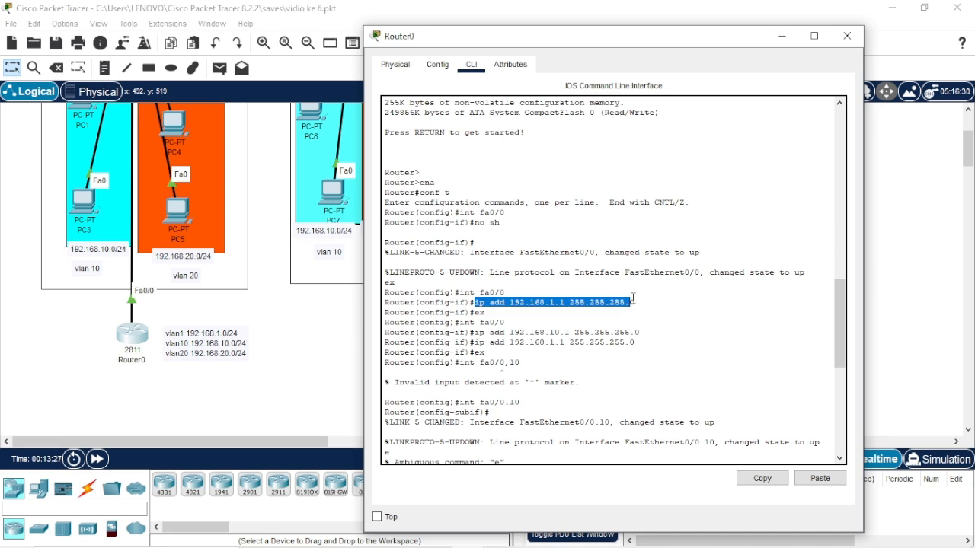
pyautogui.click(636, 302)
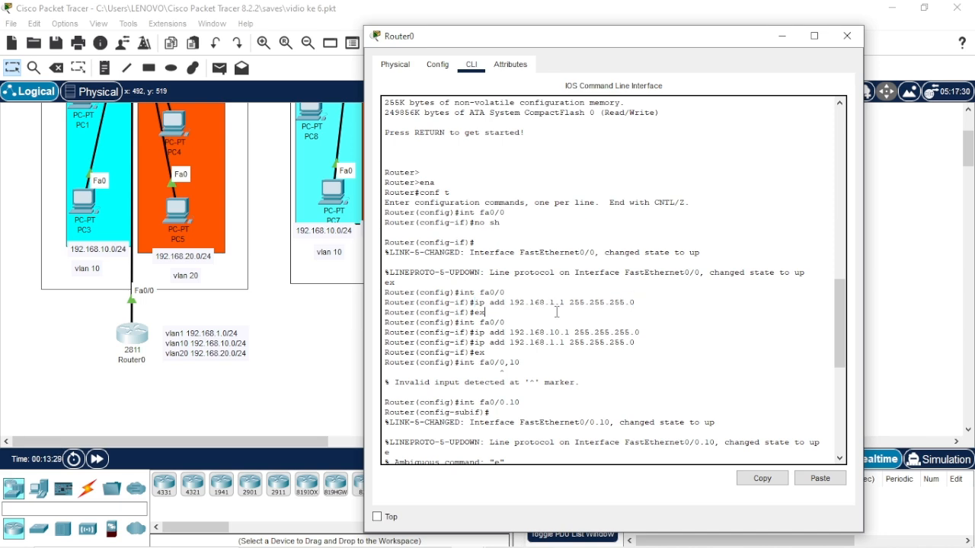
# Step: Review the encapsulation and IP address commands for subinterface fa0/0.10 in Router0's command history
pyautogui.scroll(-6, 509, 312)
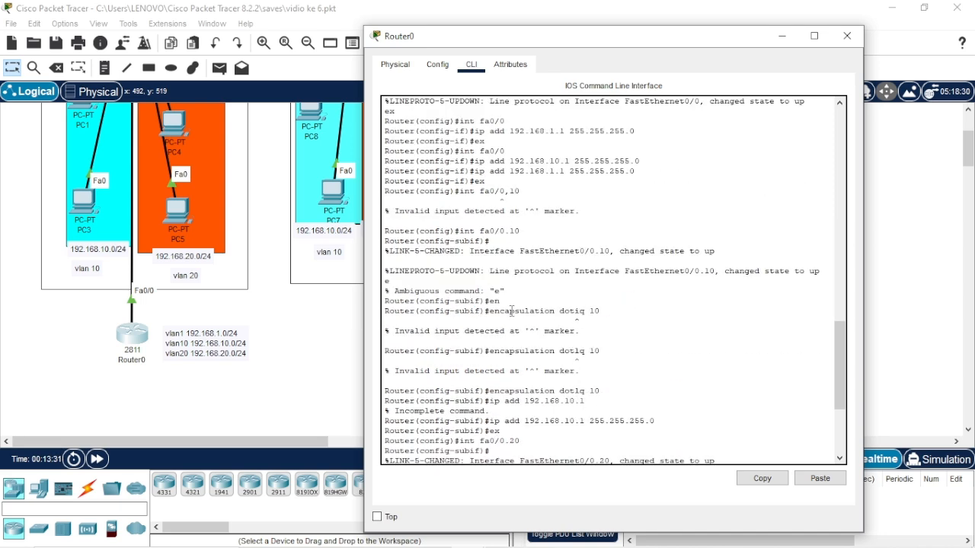
pyautogui.scroll(-1, 511, 311)
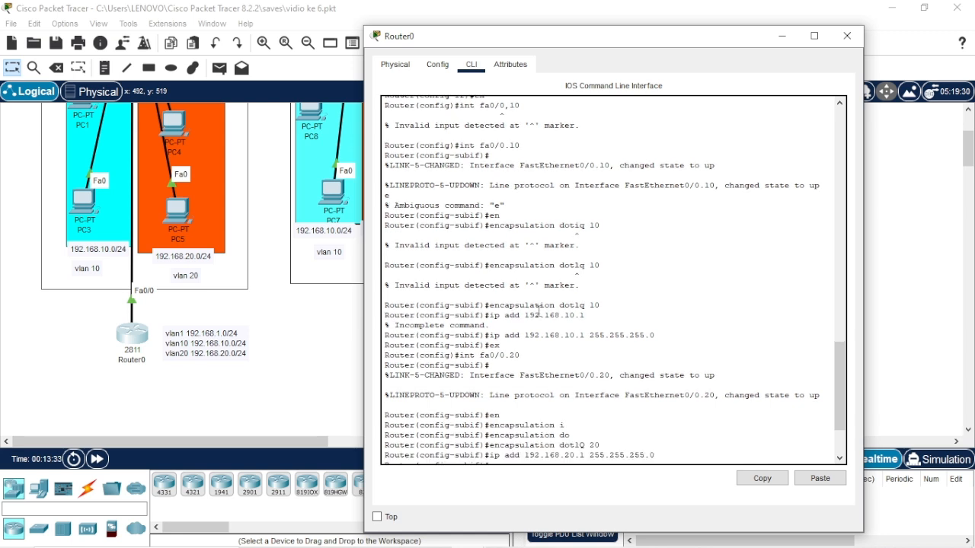
pyautogui.moveTo(489, 307); pyautogui.dragTo(602, 305)
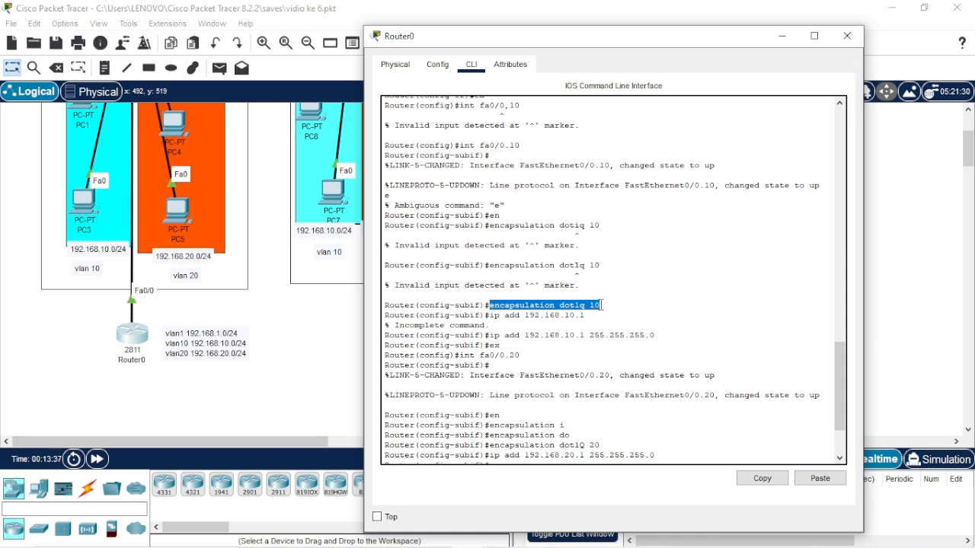
pyautogui.moveTo(601, 306)
pyautogui.mouseDown()
pyautogui.moveTo(605, 315)
pyautogui.moveTo(602, 307)
pyautogui.mouseUp()
pyautogui.moveTo(549, 315); pyautogui.dragTo(658, 336)
pyautogui.click(563, 327)
pyautogui.click(587, 333)
pyautogui.click(654, 335)
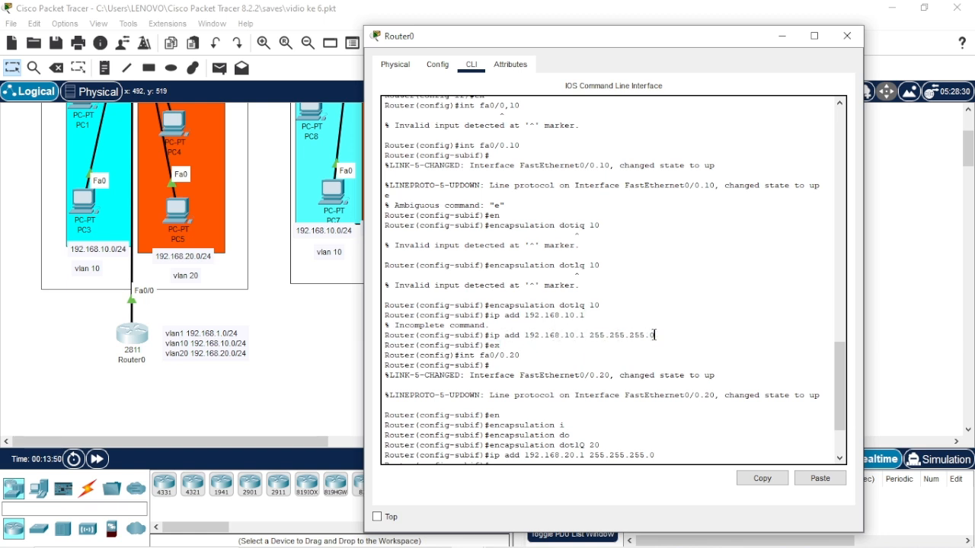
# Step: Review the fa0/0.20 subinterface commands and the interface summary in Router0's command history, and minimize the router window
pyautogui.scroll(-2, 571, 339)
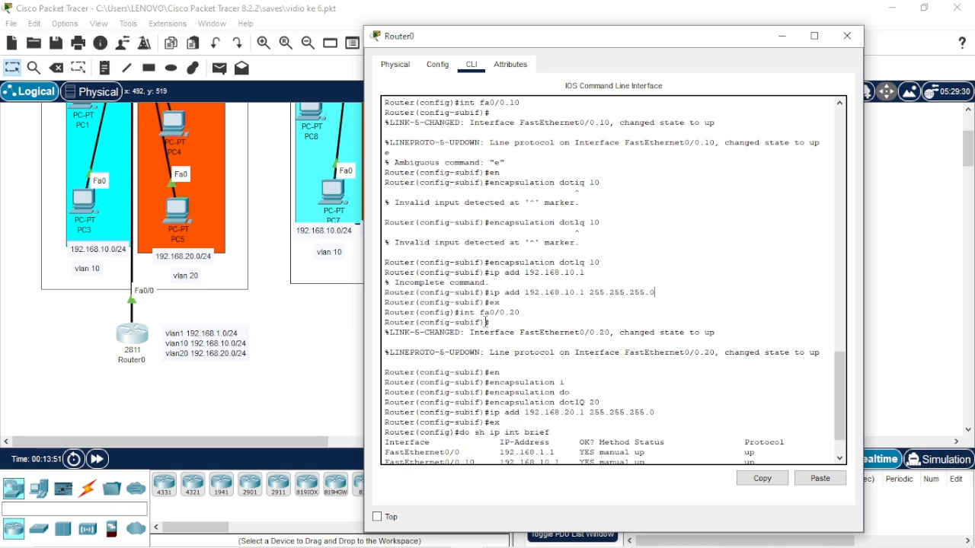
pyautogui.moveTo(394, 317); pyautogui.dragTo(520, 314)
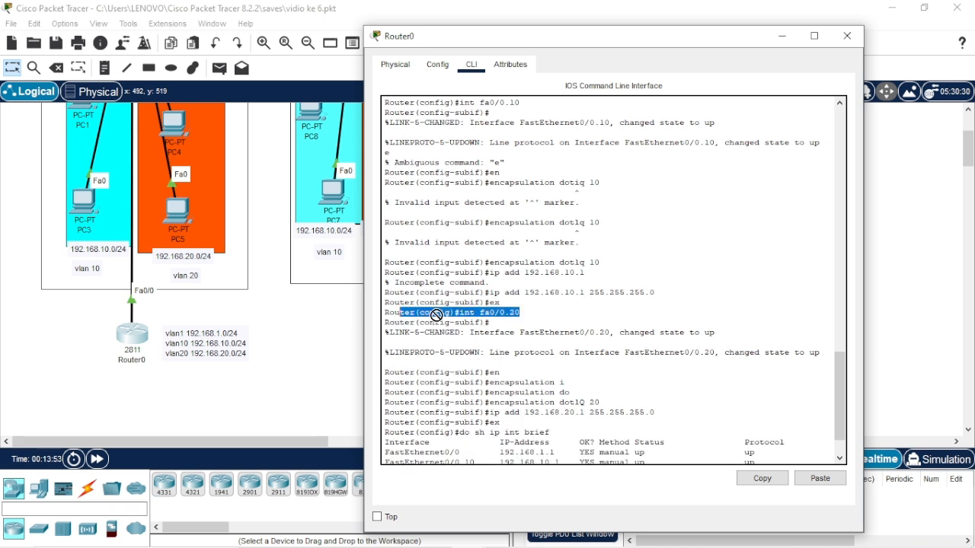
pyautogui.click(518, 315)
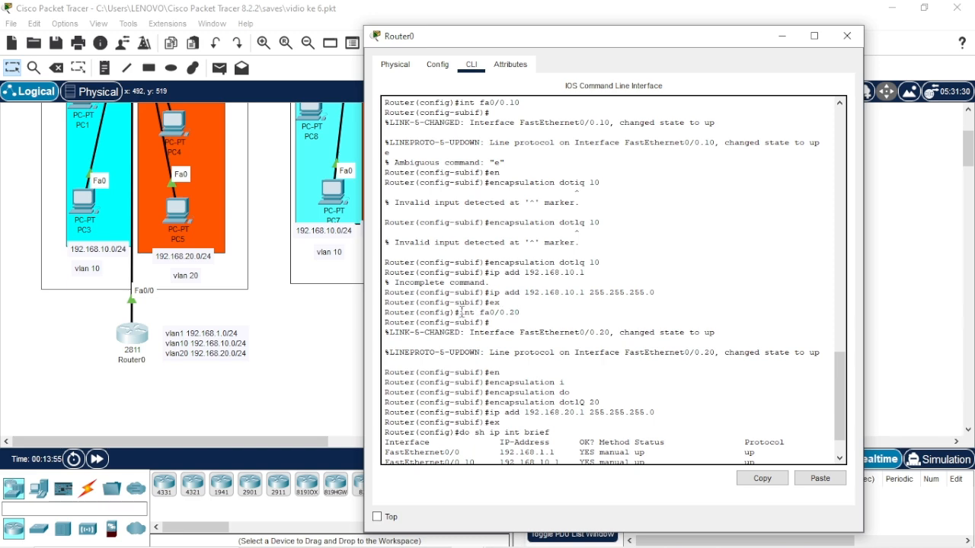
pyautogui.moveTo(505, 311); pyautogui.dragTo(528, 310)
pyautogui.click(542, 316)
pyautogui.scroll(-1, 486, 335)
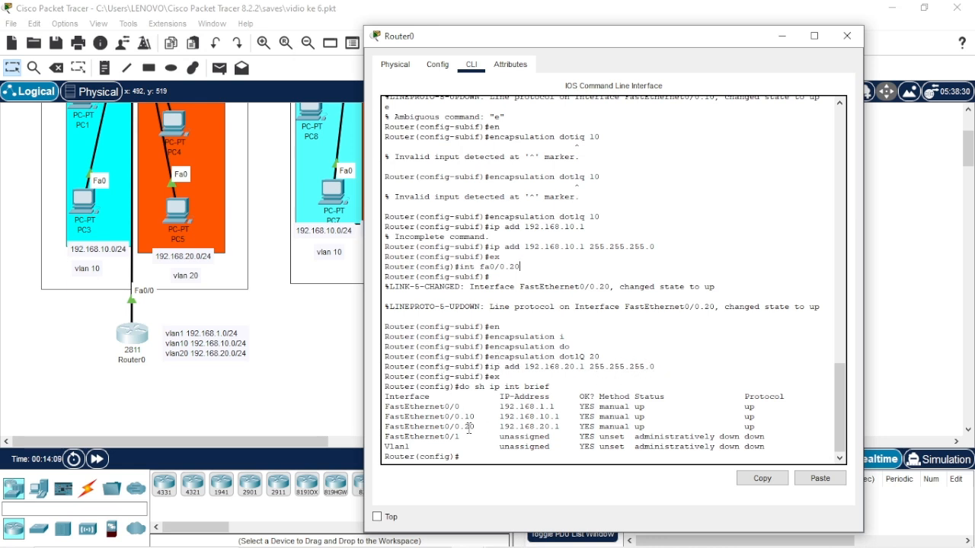
pyautogui.moveTo(436, 517)
pyautogui.click(782, 36)
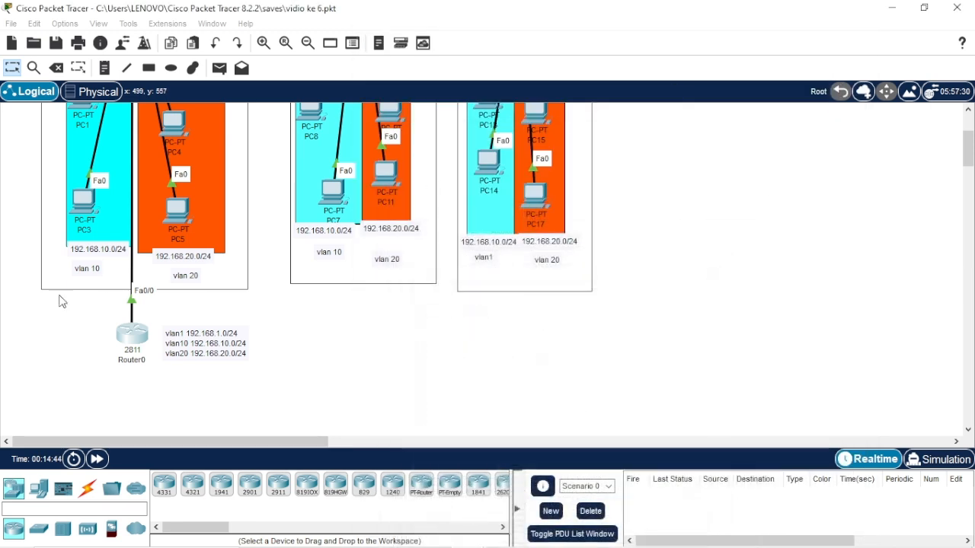
# Step: Check the IP configuration of PC0 and PC1 in the VLAN 10 area against Router0's network note
pyautogui.scroll(3, 61, 300)
pyautogui.click(91, 190)
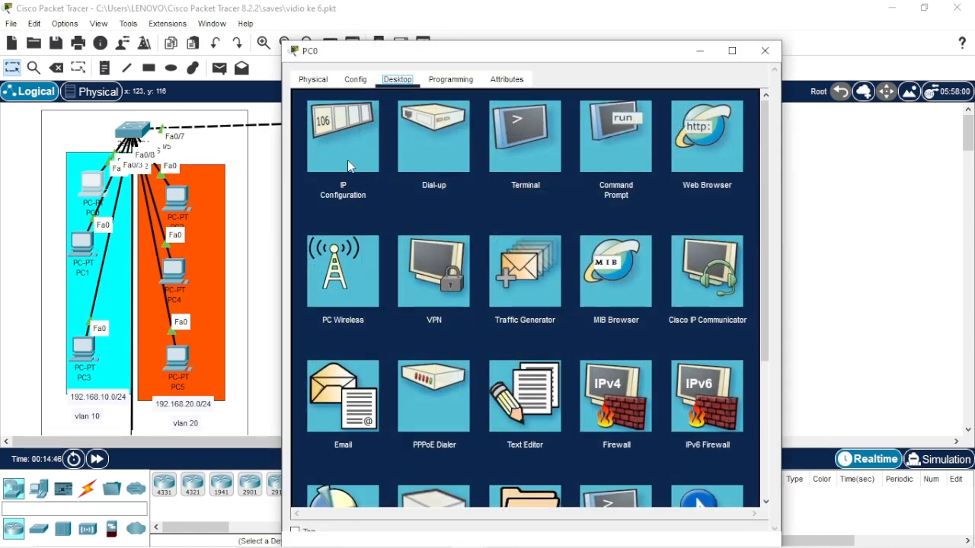
pyautogui.click(347, 166)
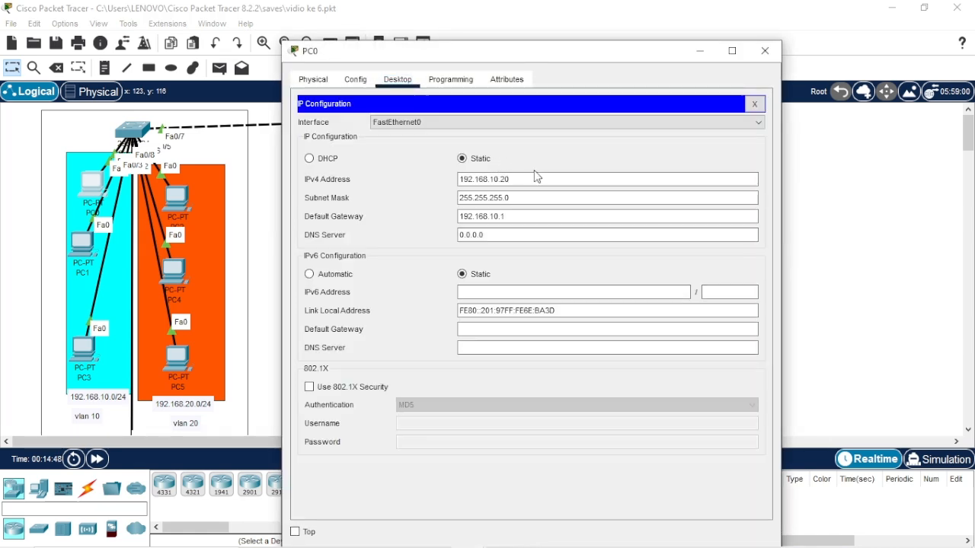
pyautogui.scroll(-3, 183, 366)
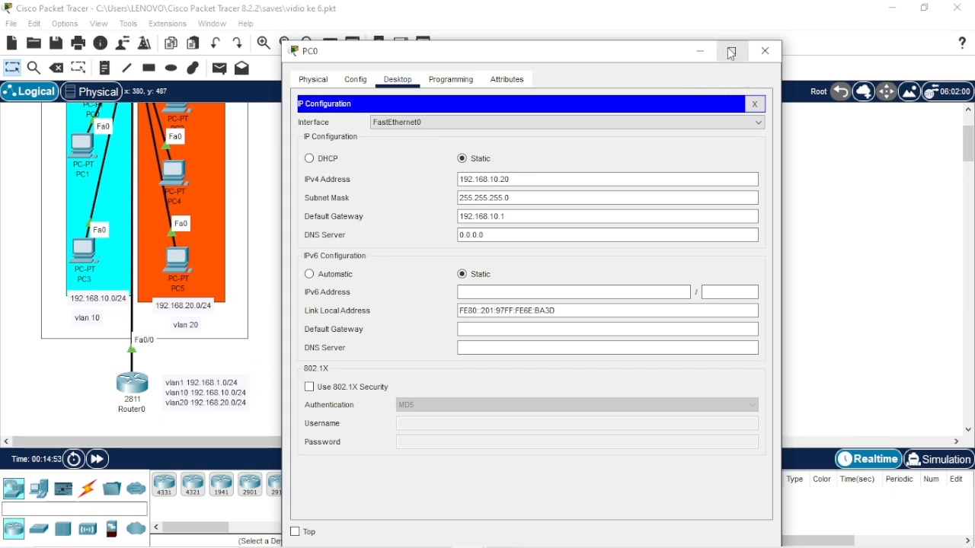
pyautogui.click(700, 50)
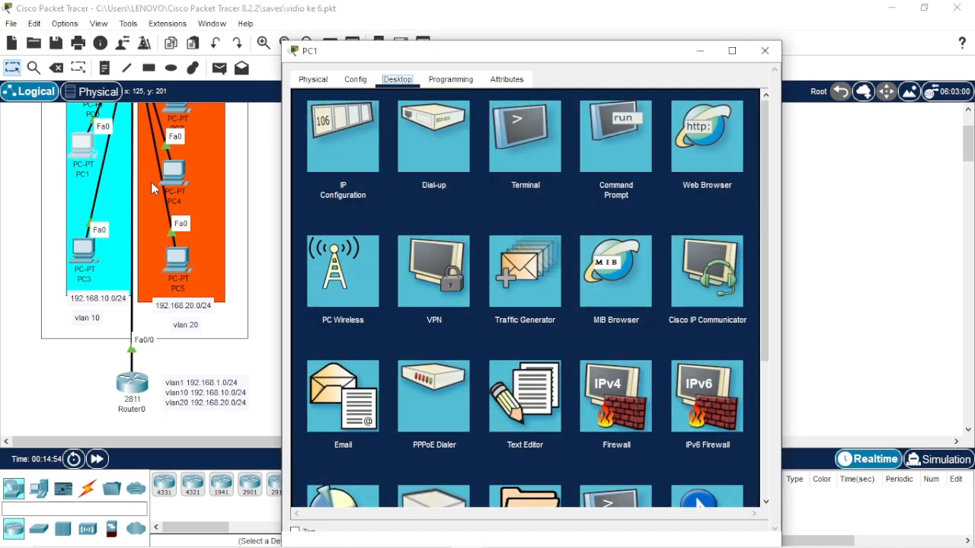
pyautogui.click(343, 137)
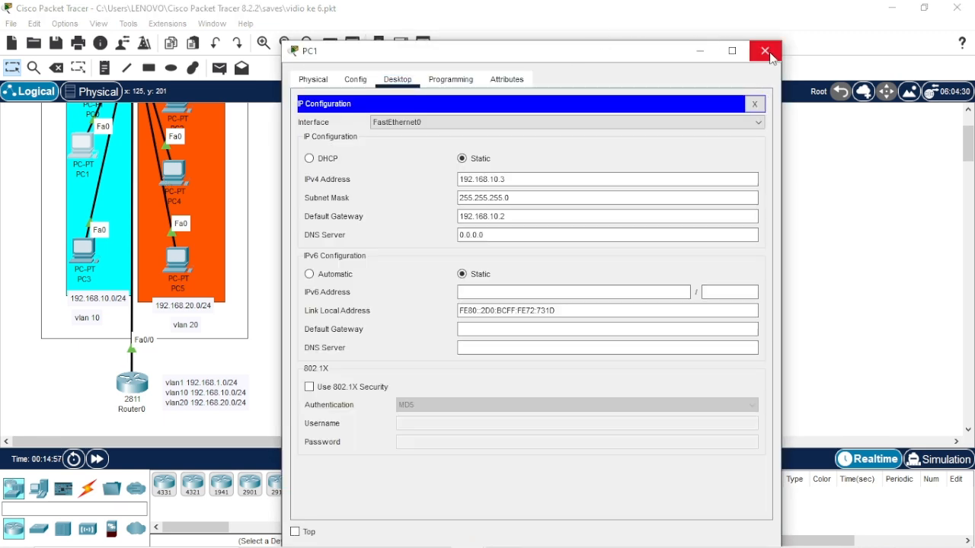
pyautogui.click(764, 50)
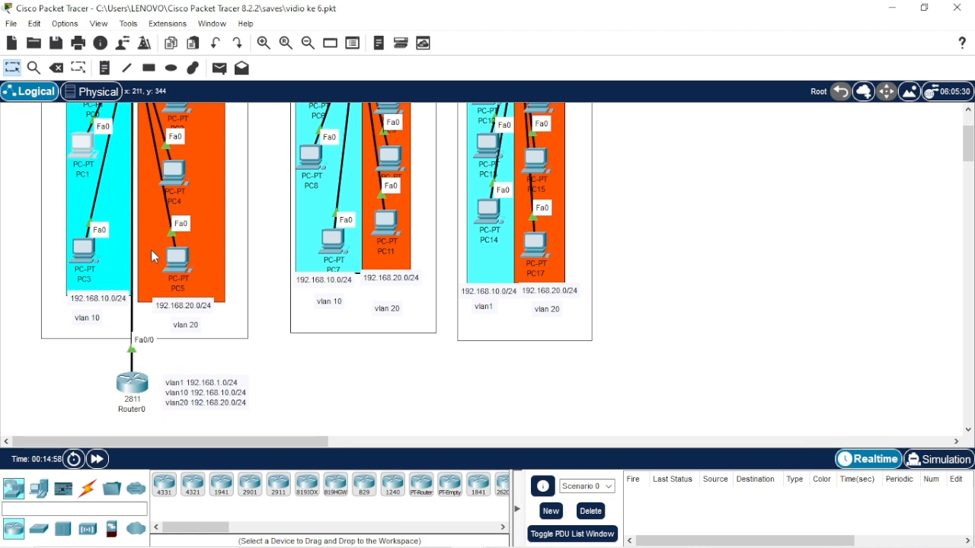
# Step: Set PC2's IPv4 default gateway to 192.168.20.1 in its IP configuration
pyautogui.scroll(3, 150, 249)
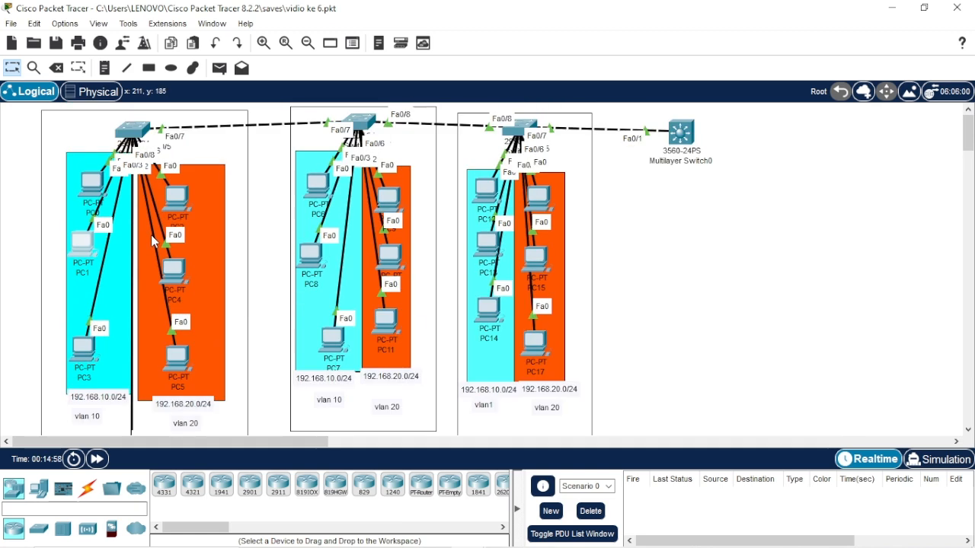
pyautogui.click(184, 204)
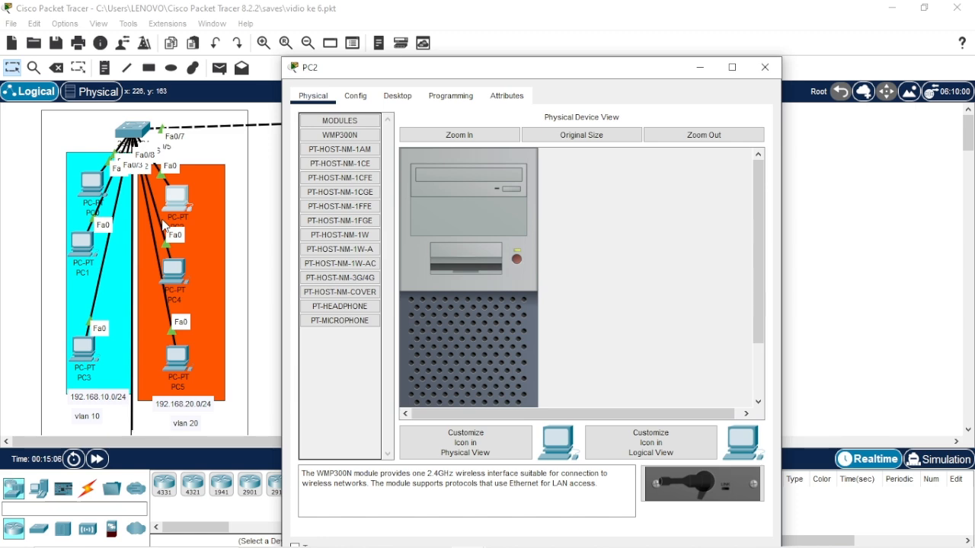
pyautogui.click(397, 96)
pyautogui.click(344, 149)
pyautogui.click(528, 232)
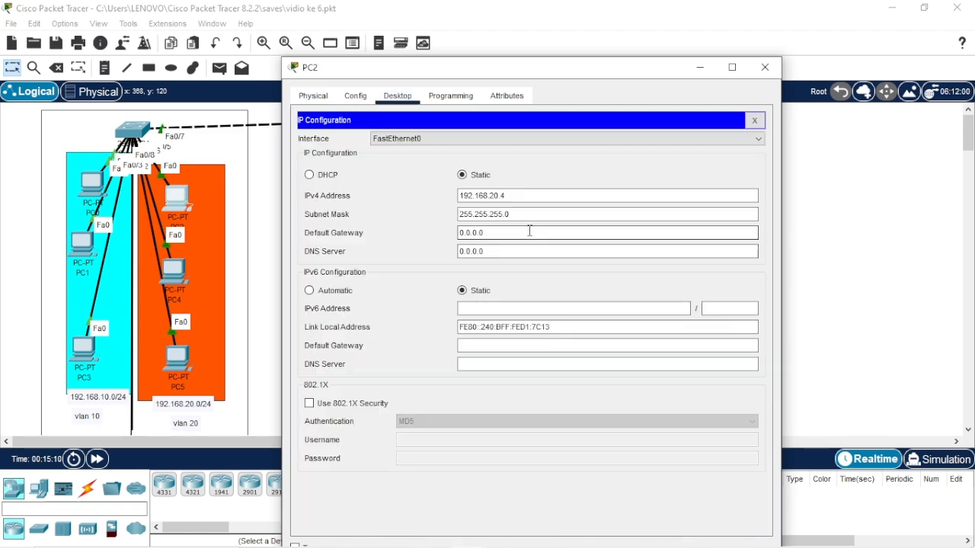
pyautogui.press('BackSpace')
pyautogui.press('BackSpace')
pyautogui.press('BackSpace')
pyautogui.press('BackSpace')
pyautogui.press('BackSpace')
pyautogui.press('BackSpace')
pyautogui.press('BackSpace')
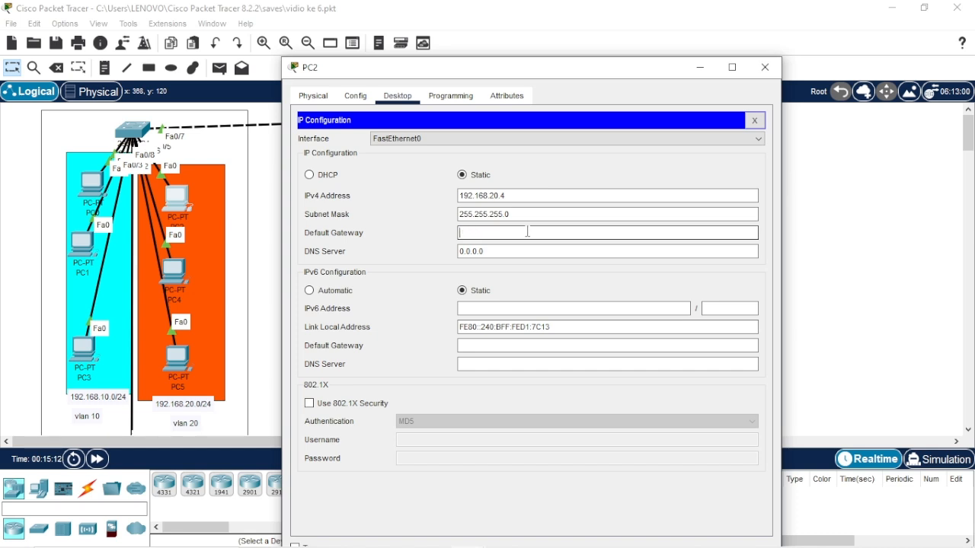
pyautogui.write('192.168.20.1')
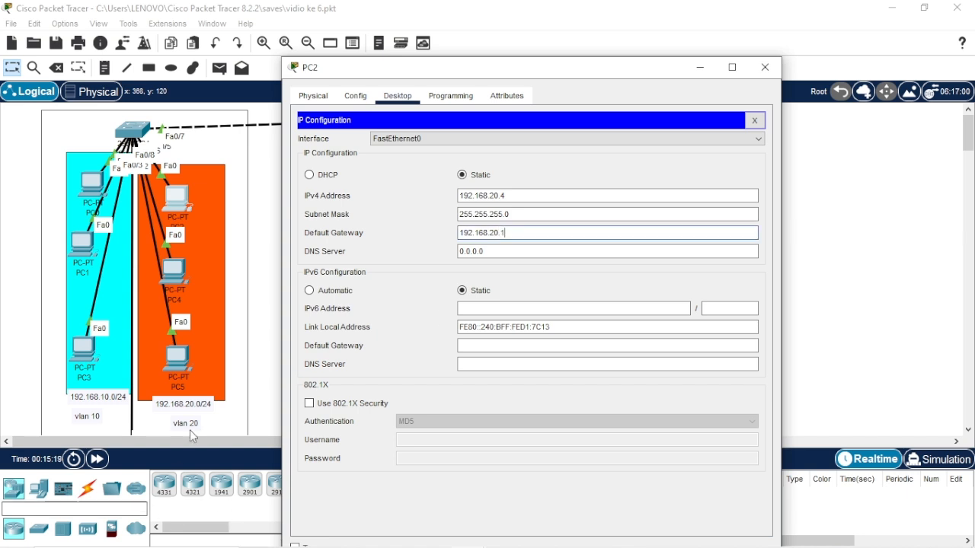
# Step: Set PC4's IPv4 default gateway to 192.168.20.2 in its IP configuration
pyautogui.click(173, 280)
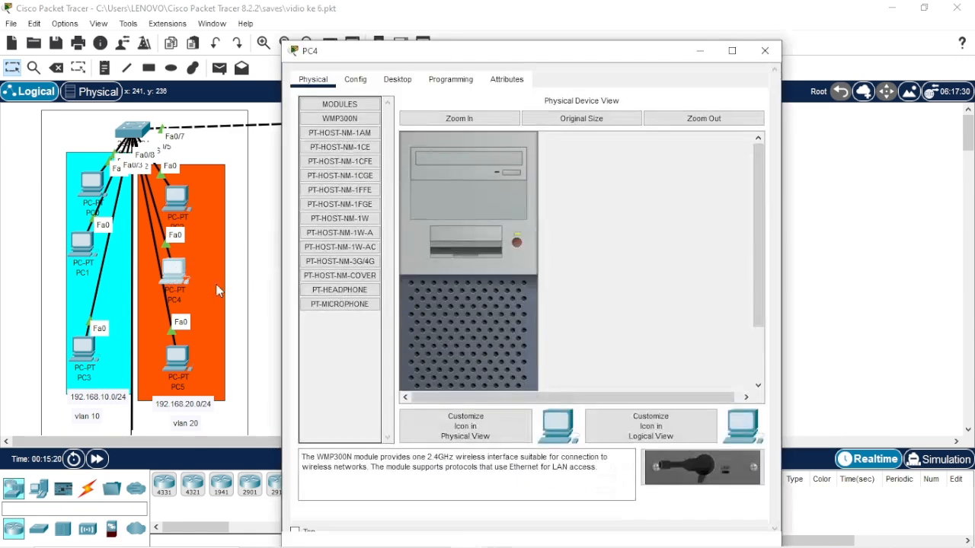
pyautogui.scroll(1, 373, 103)
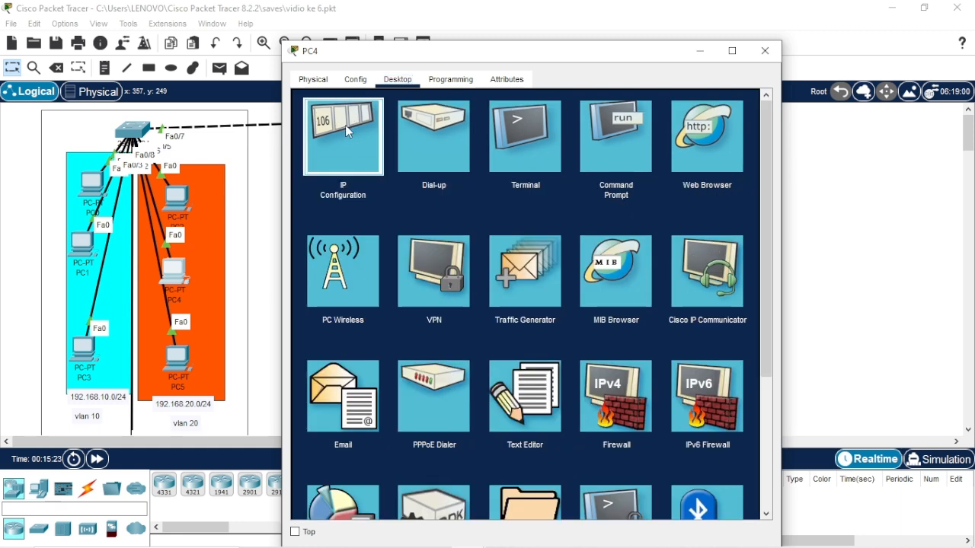
pyautogui.click(336, 141)
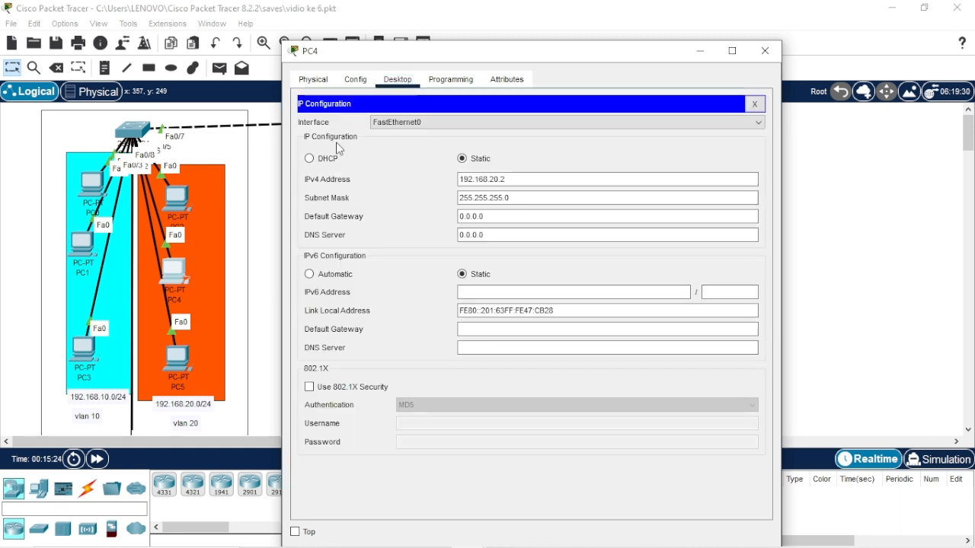
pyautogui.click(513, 216)
pyautogui.press('BackSpace')
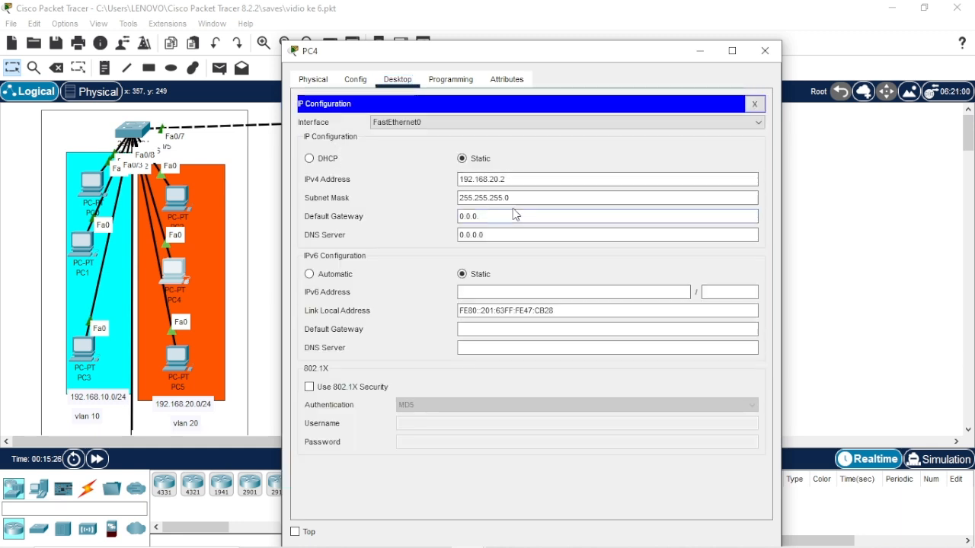
pyautogui.press('BackSpace')
pyautogui.press('BackSpace')
pyautogui.press('BackSpace')
pyautogui.press('BackSpace')
pyautogui.press('BackSpace')
pyautogui.press('BackSpace')
pyautogui.write('192.168.')
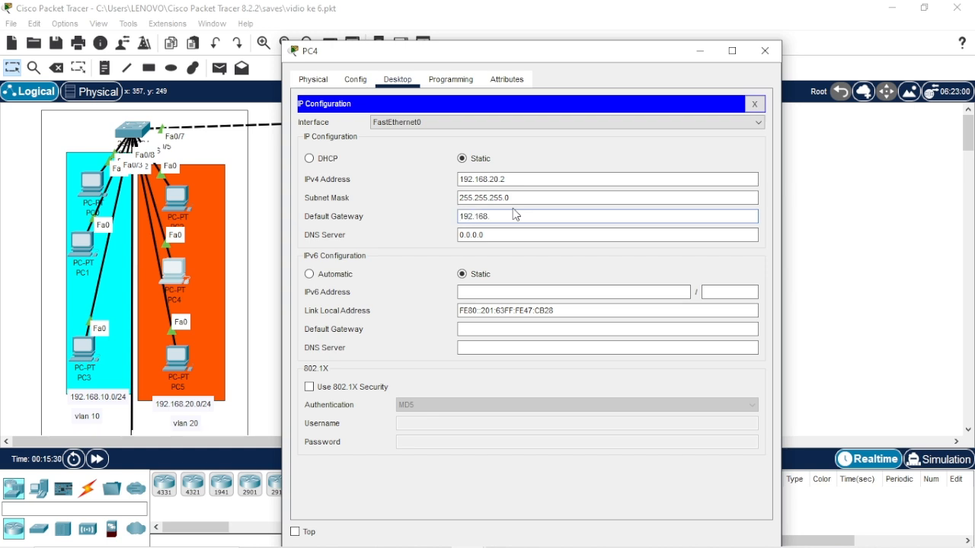
pyautogui.write('20.2')
# Step: Change PC4's IPv4 address to 192.168.20.20 and close its configuration window
pyautogui.click(515, 176)
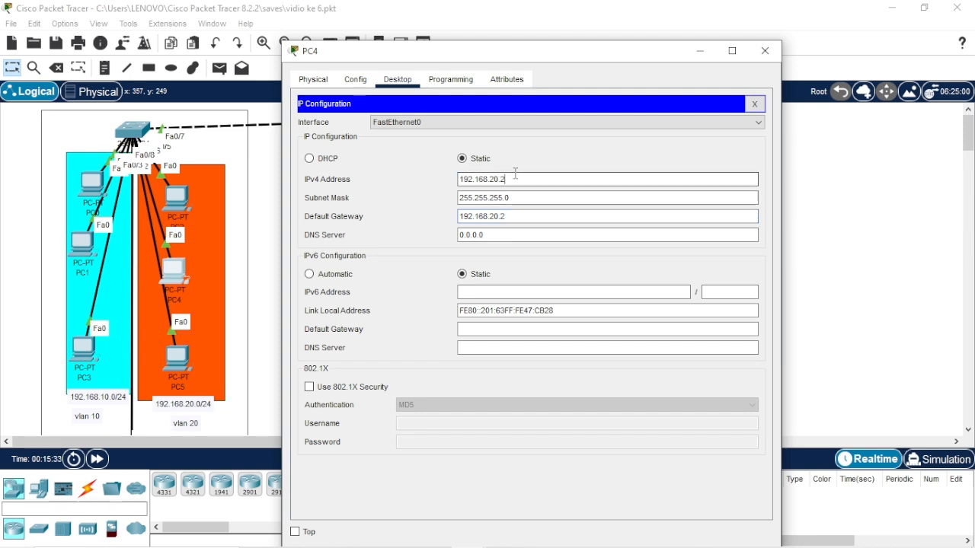
pyautogui.write('0')
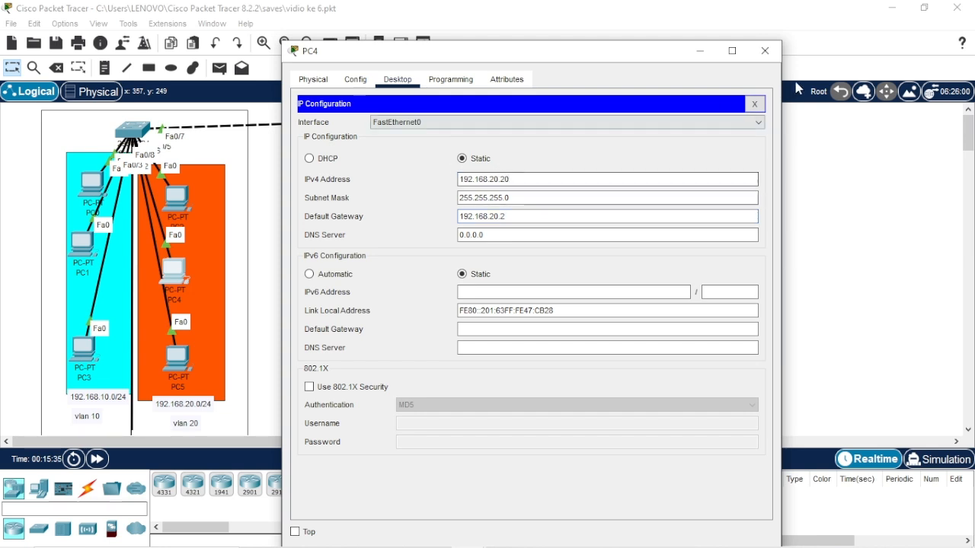
pyautogui.click(764, 50)
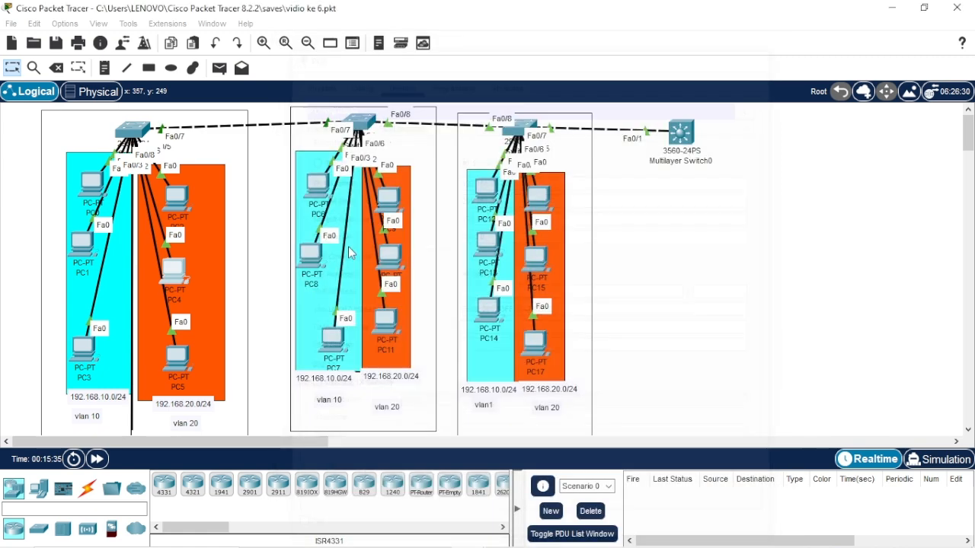
# Step: Set PC5's IPv4 default gateway to 192.168.20.3 in its IP configuration and close the window
pyautogui.doubleClick(177, 357)
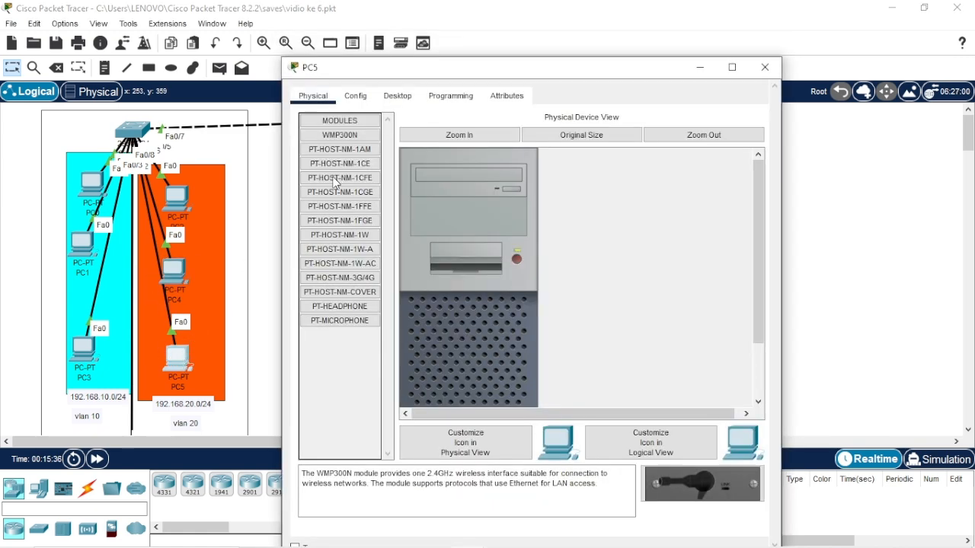
pyautogui.click(356, 96)
pyautogui.click(396, 97)
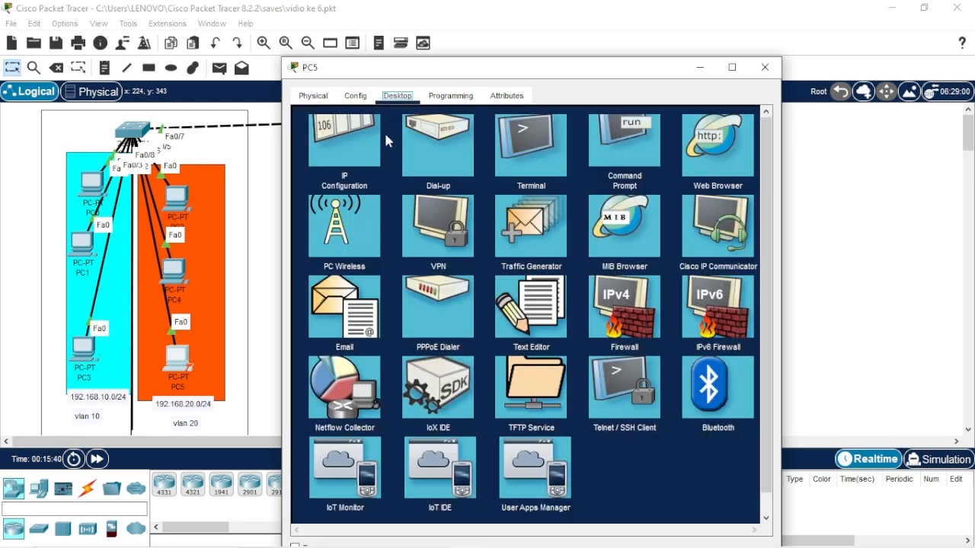
pyautogui.click(354, 151)
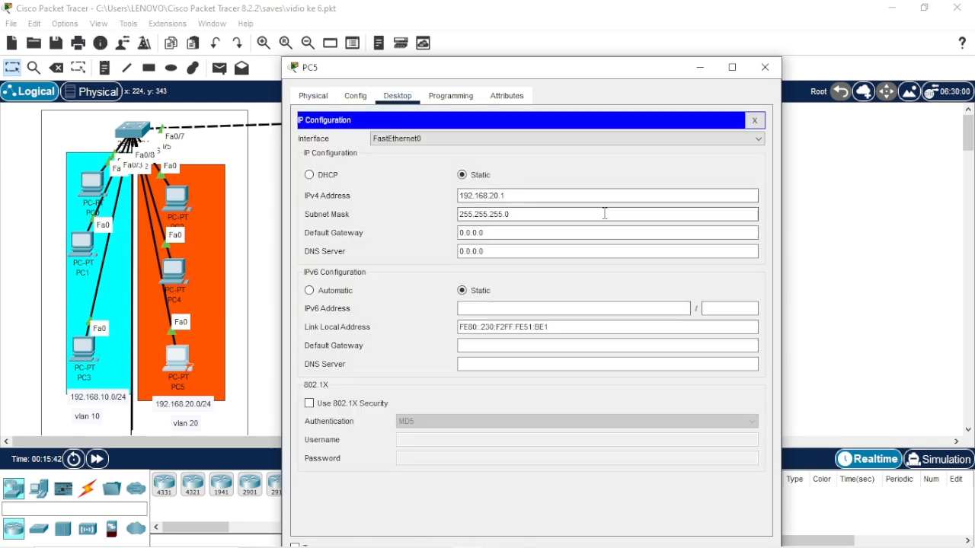
pyautogui.click(578, 232)
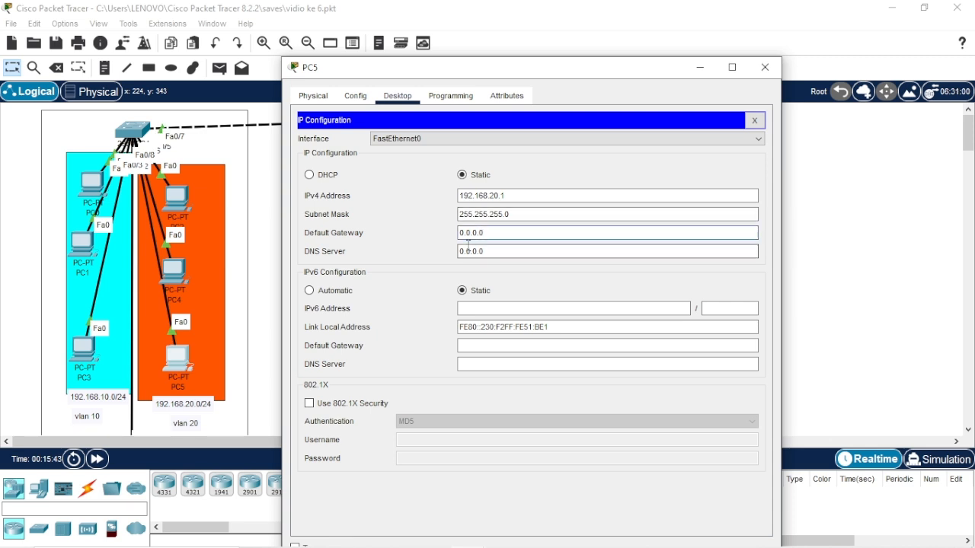
pyautogui.write('192.168.20.3')
pyautogui.click(765, 67)
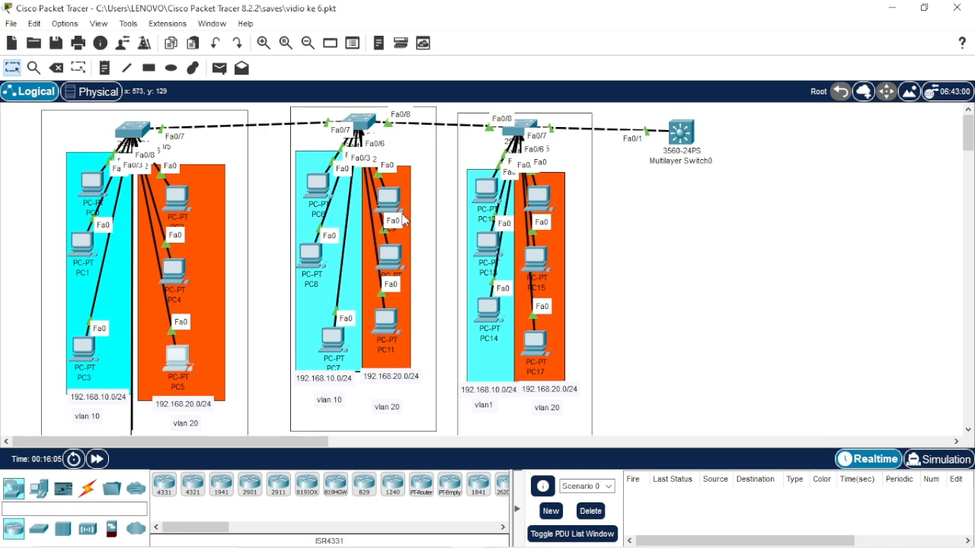
# Step: Move Router0 out beyond the third switch group to trace its link to the first switch, and return it beside its VLAN network note
pyautogui.scroll(-3, 328, 347)
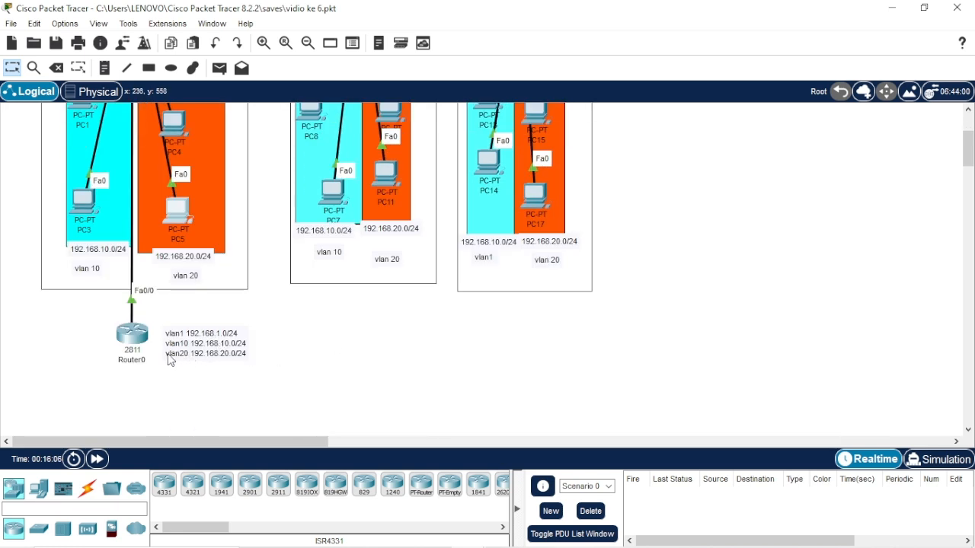
pyautogui.scroll(1, 131, 350)
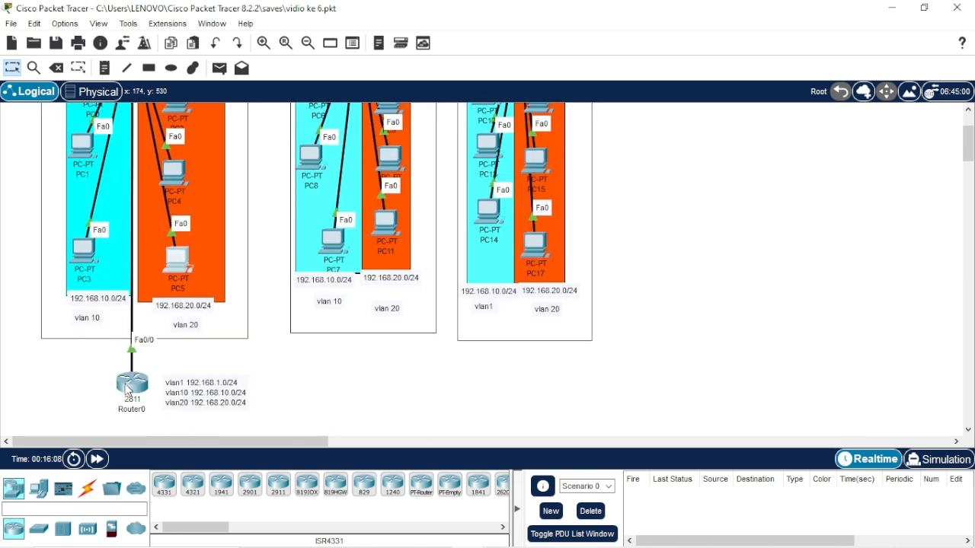
pyautogui.moveTo(131, 383); pyautogui.dragTo(423, 363)
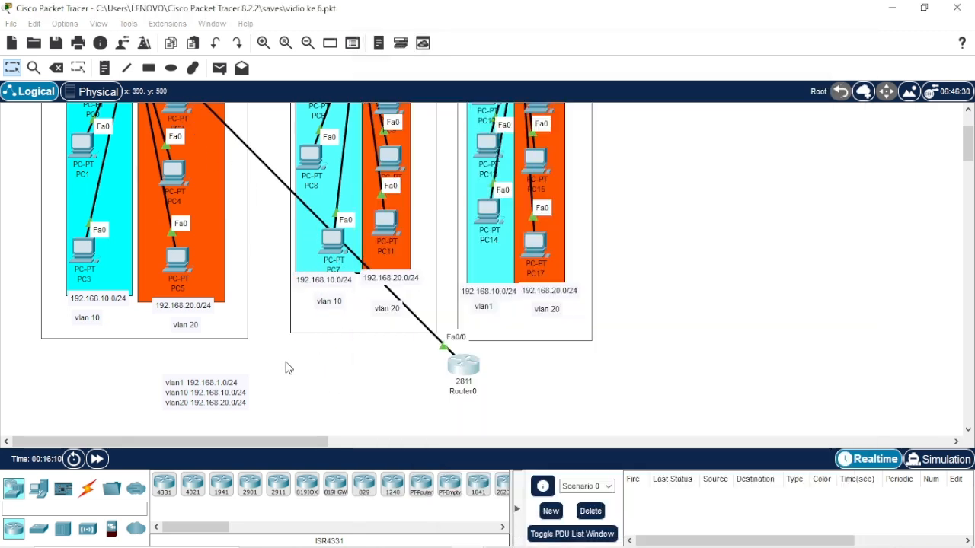
pyautogui.scroll(2, 316, 350)
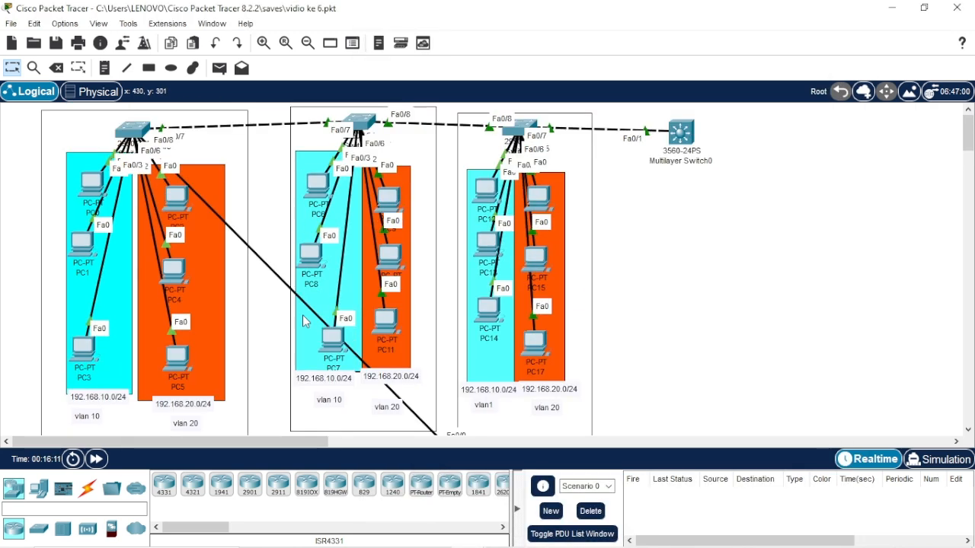
pyautogui.hscroll(3, 512, 444)
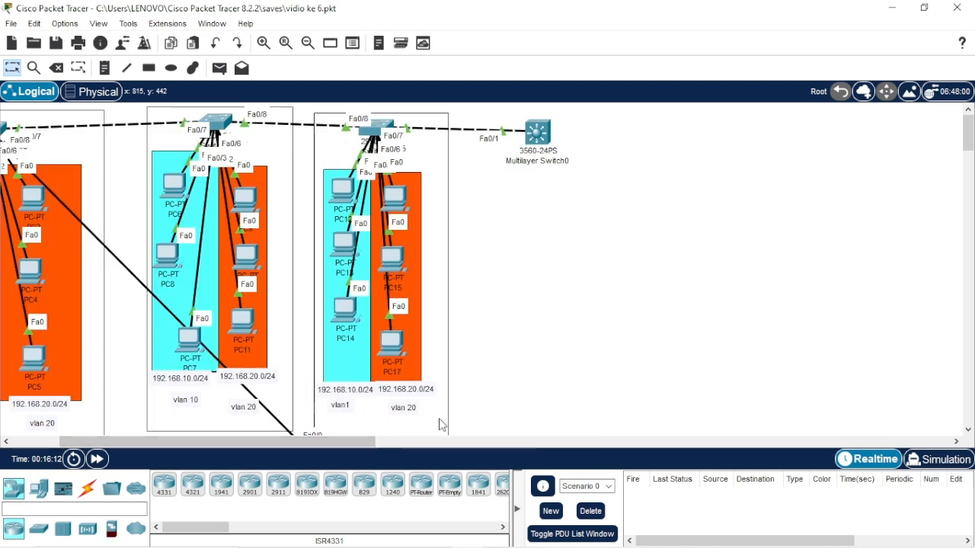
pyautogui.scroll(-1, 381, 419)
pyautogui.moveTo(383, 398); pyautogui.dragTo(657, 250)
pyautogui.click(657, 250)
pyautogui.click(231, 398)
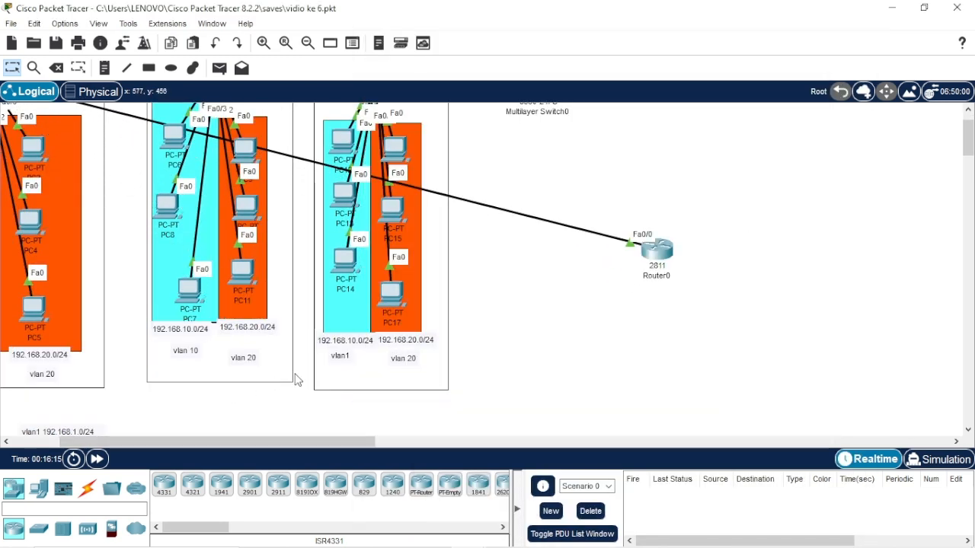
pyautogui.scroll(1, 231, 381)
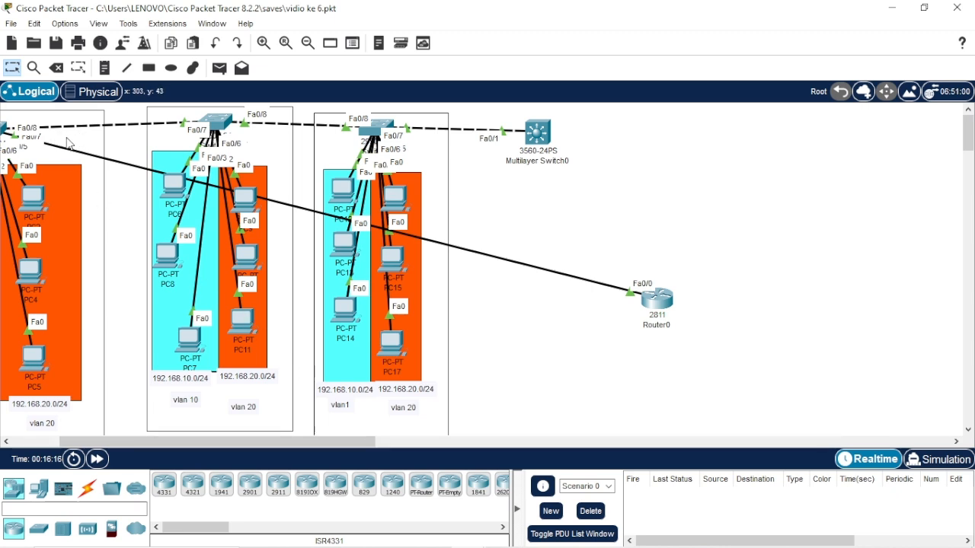
pyautogui.moveTo(648, 302); pyautogui.dragTo(7, 212)
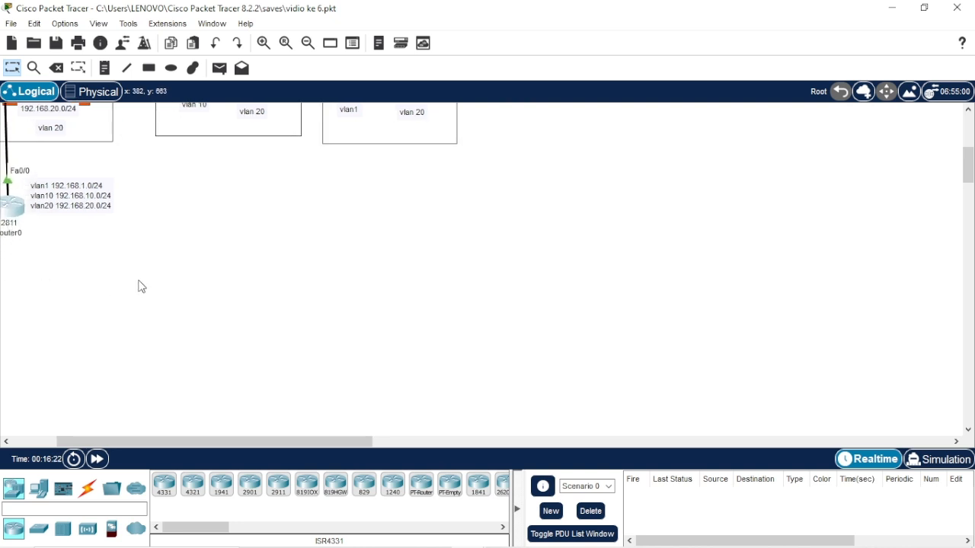
# Step: Open Switch0's command line and enter global configuration mode with ena and conf t
pyautogui.scroll(5, 141, 287)
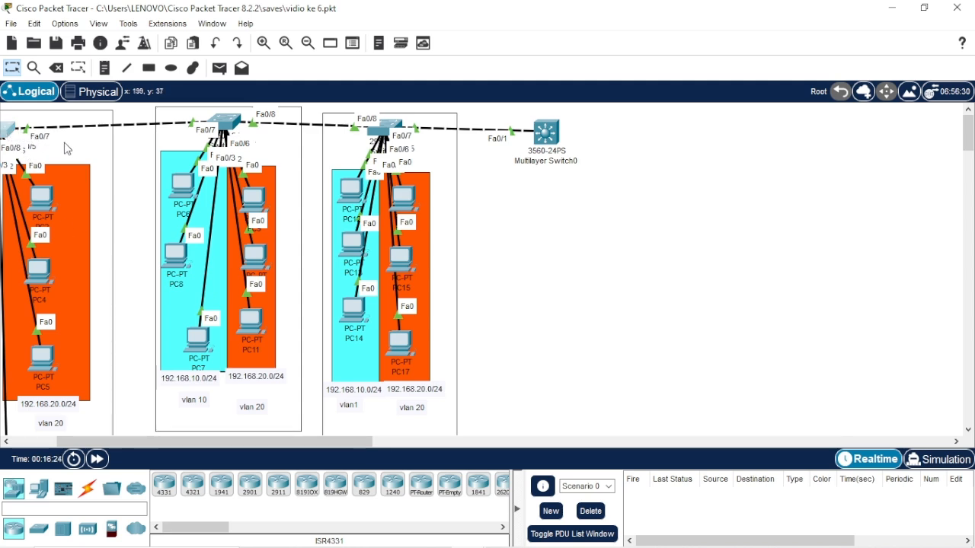
pyautogui.click(8, 131)
pyautogui.click(169, 441)
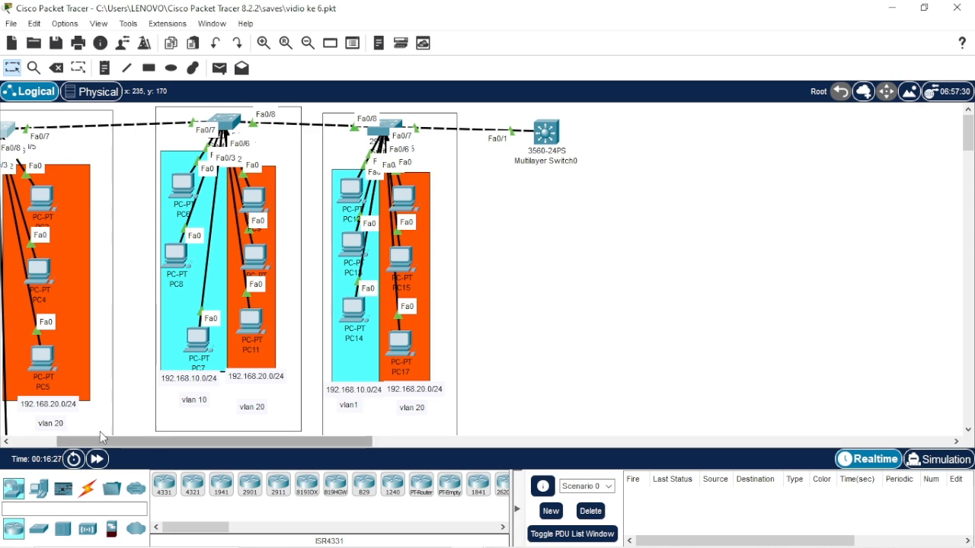
pyautogui.moveTo(103, 440); pyautogui.dragTo(60, 440)
pyautogui.click(133, 131)
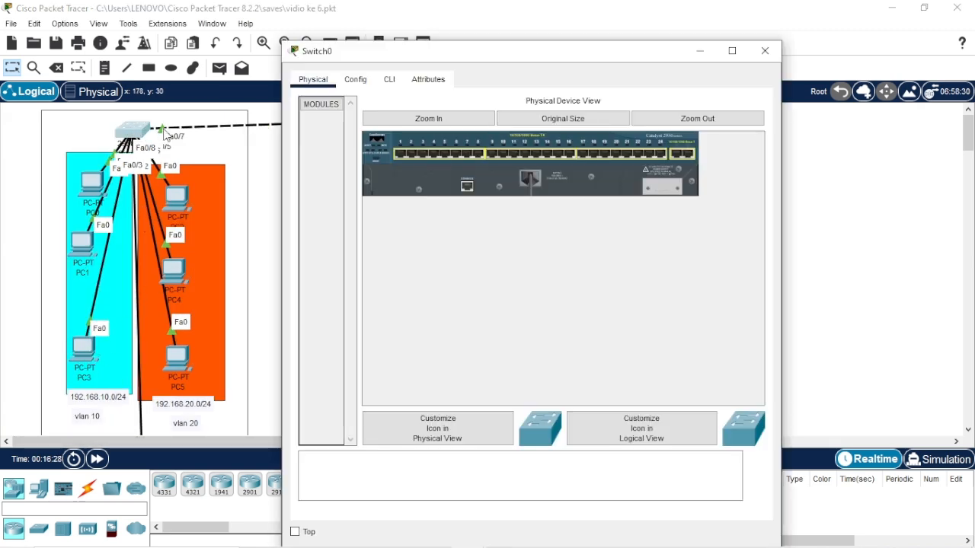
pyautogui.click(388, 79)
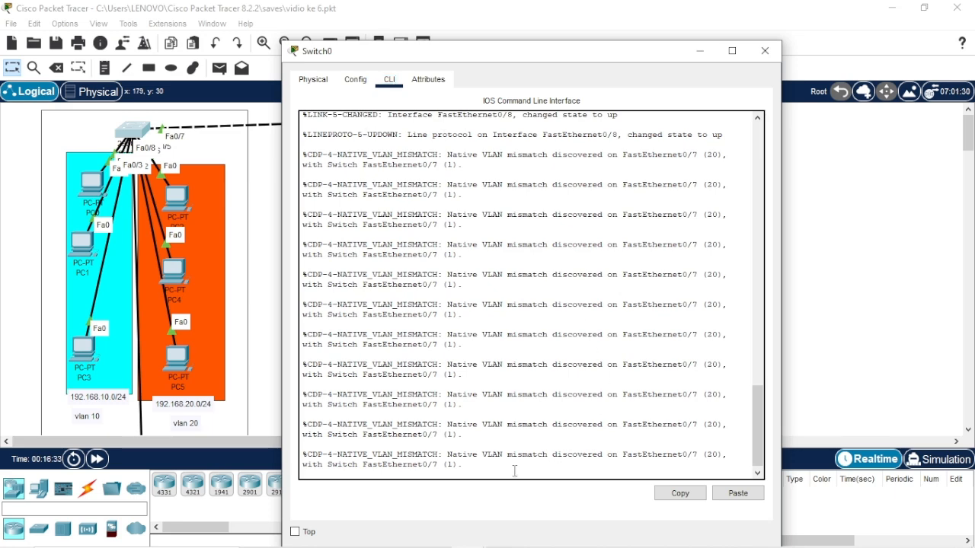
pyautogui.press('Return')
pyautogui.press('Return')
pyautogui.press('Return')
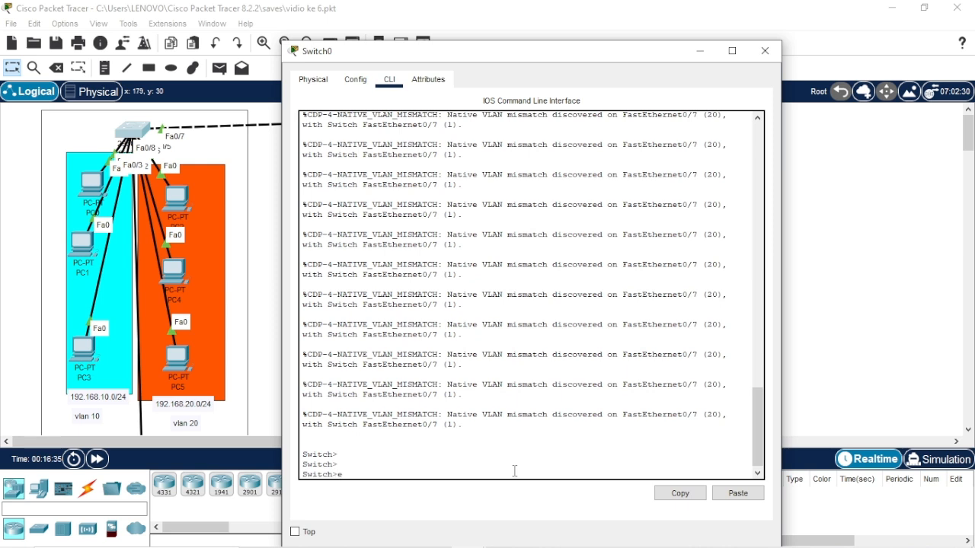
pyautogui.write('ena')
pyautogui.press('Return')
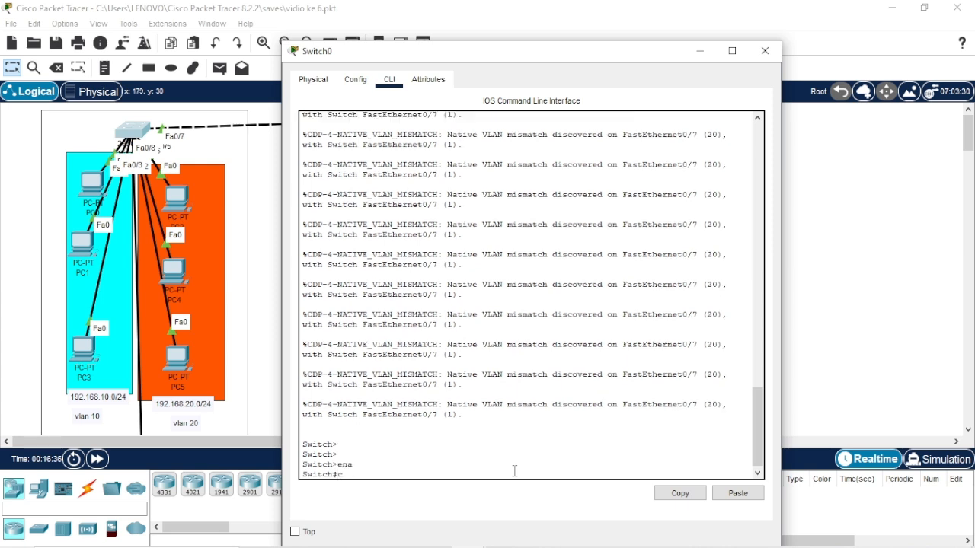
pyautogui.press('Return')
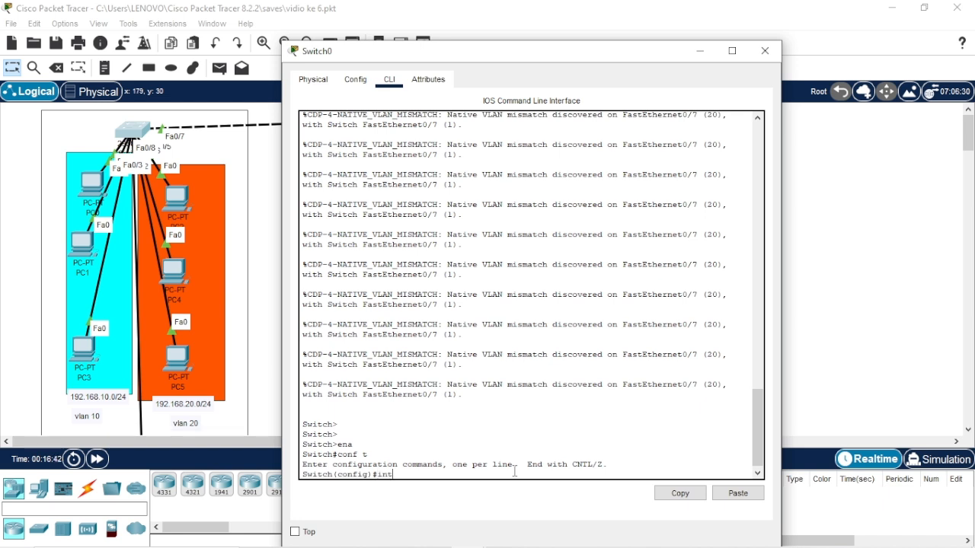
# Step: Configure Switch0's interface fa0/8 with switchport mode trunk and exit interface configuration
pyautogui.write('int fa0/8')
pyautogui.press('Return')
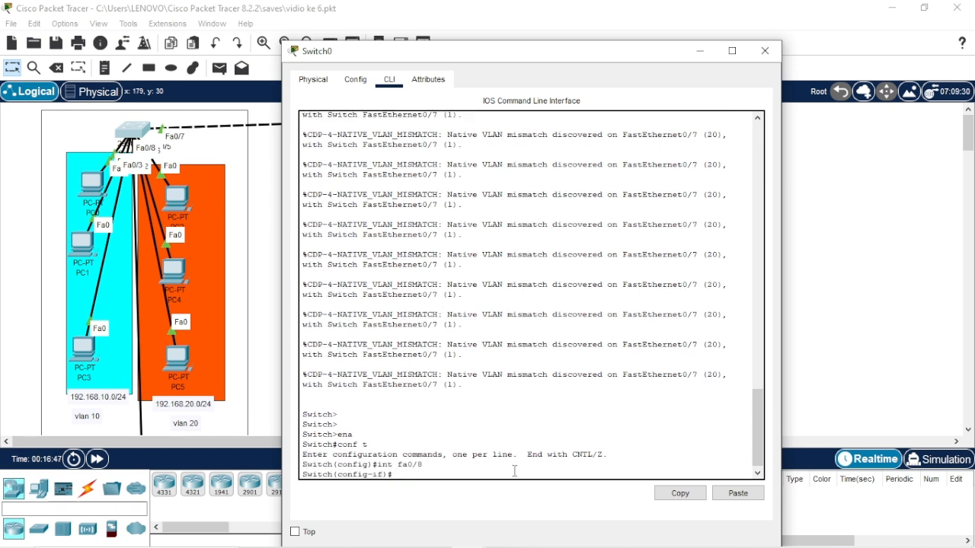
pyautogui.write('sw')
pyautogui.press('Tab')
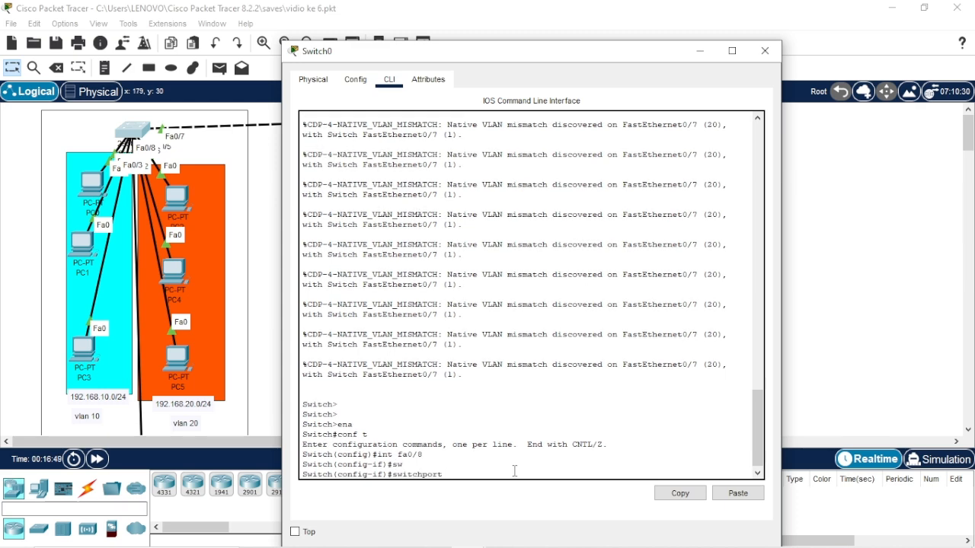
pyautogui.write('m')
pyautogui.press('Tab')
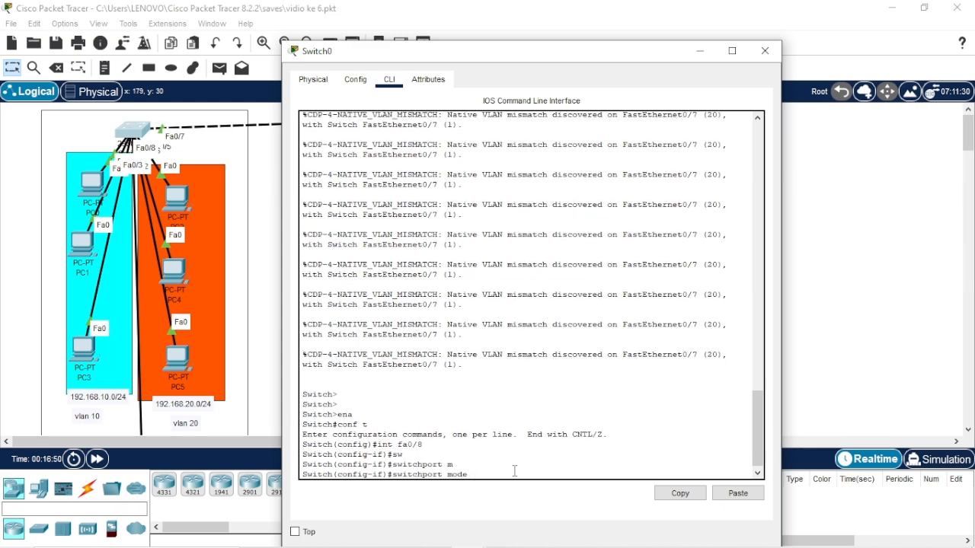
pyautogui.write('tr')
pyautogui.press('Tab')
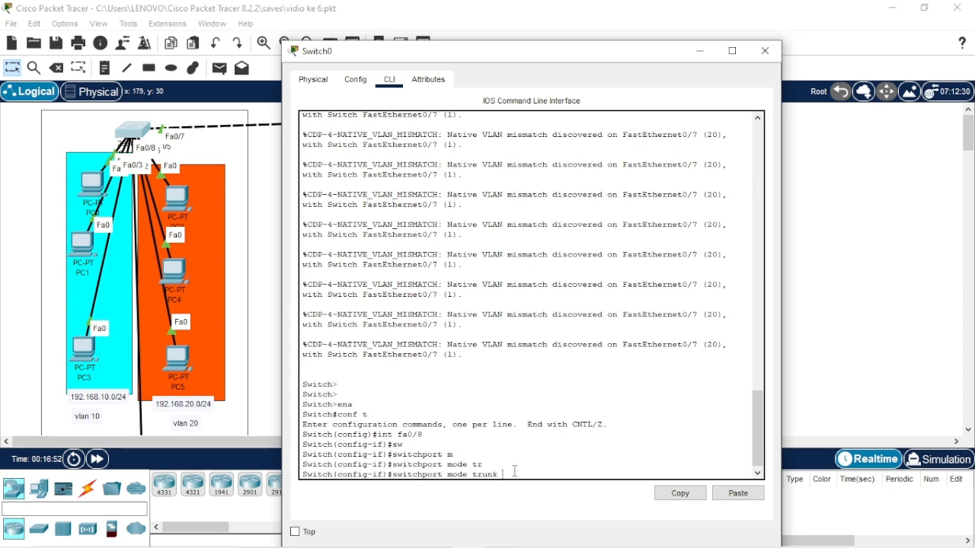
pyautogui.press('Return')
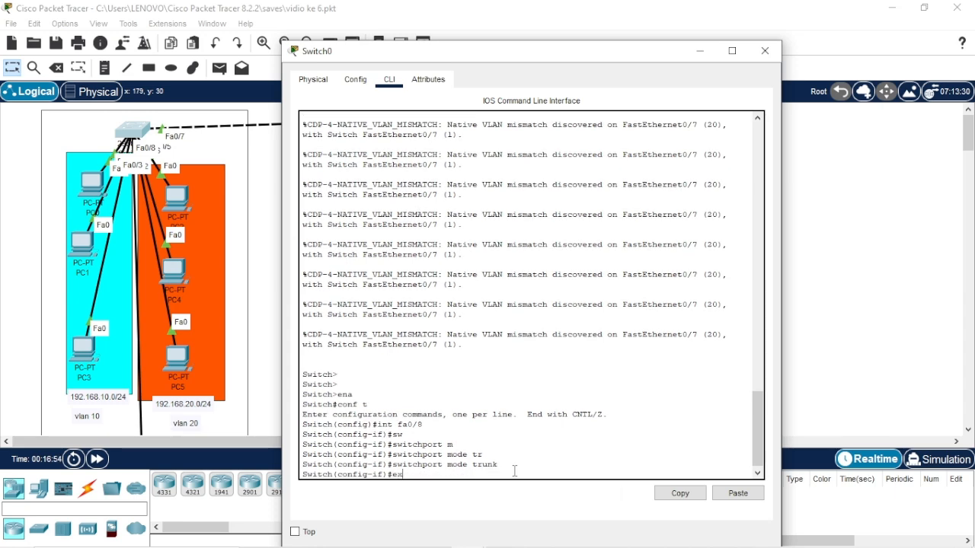
pyautogui.write('ex')
pyautogui.press('Return')
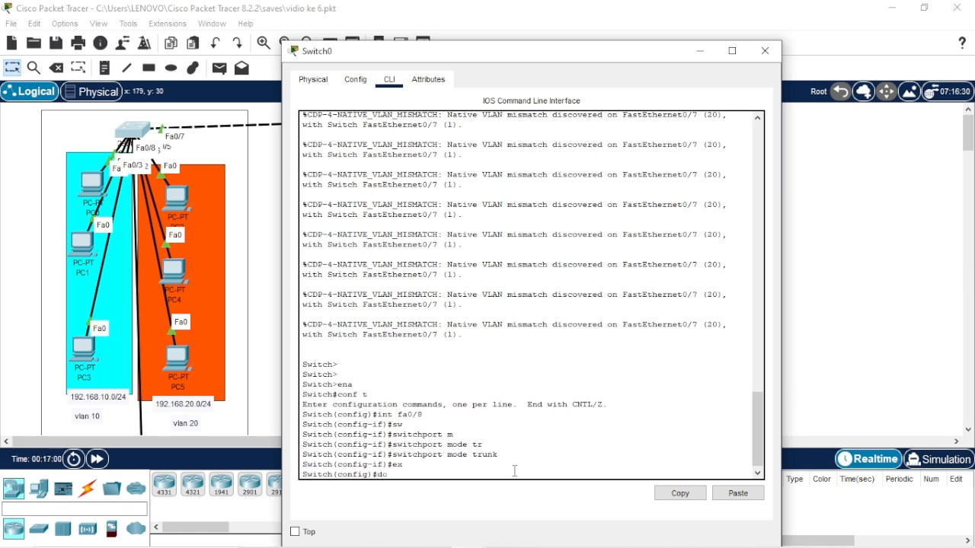
# Step: List Switch0's trunk interfaces with do sh int tr, examine the Fa0/8 entry and close the switch window
pyautogui.write('sh int tr')
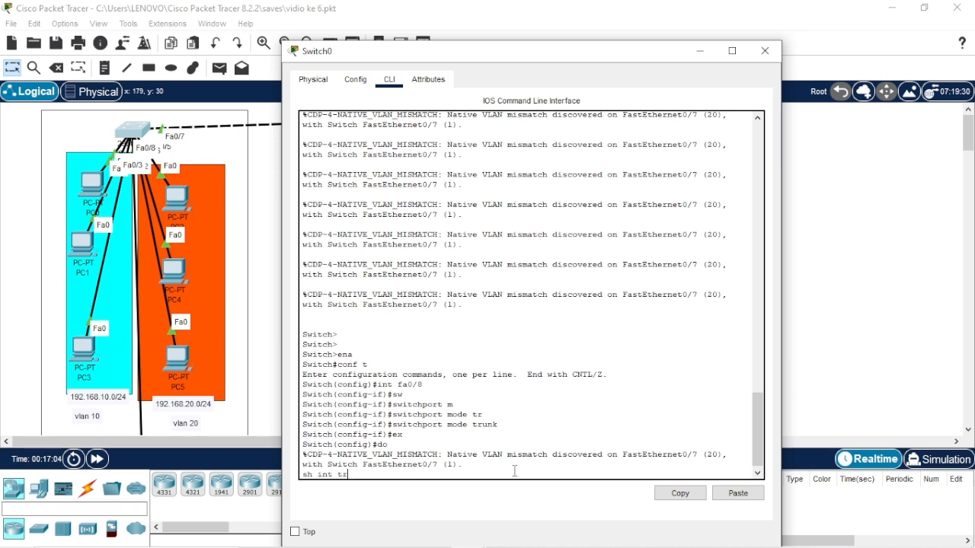
pyautogui.press('Return')
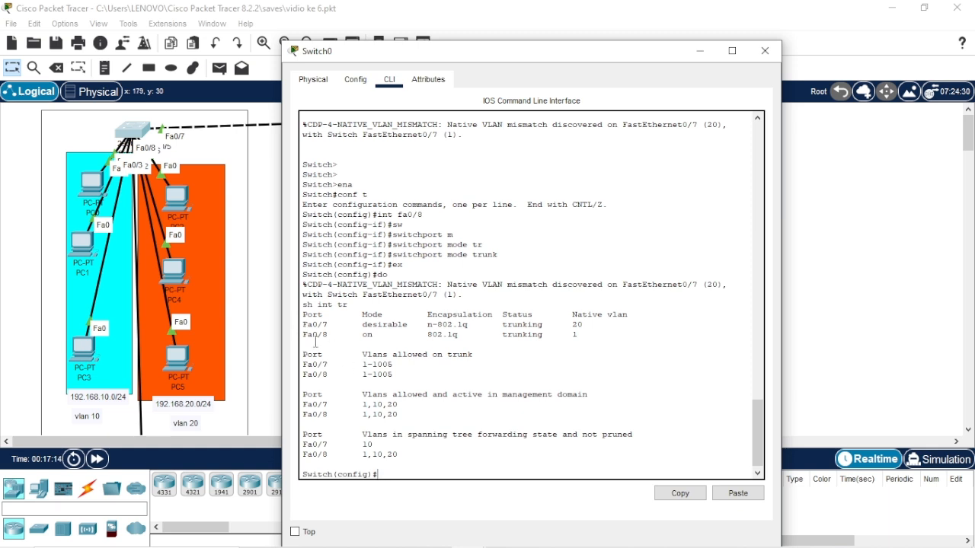
pyautogui.moveTo(305, 340); pyautogui.dragTo(580, 341)
pyautogui.click(387, 353)
pyautogui.click(765, 51)
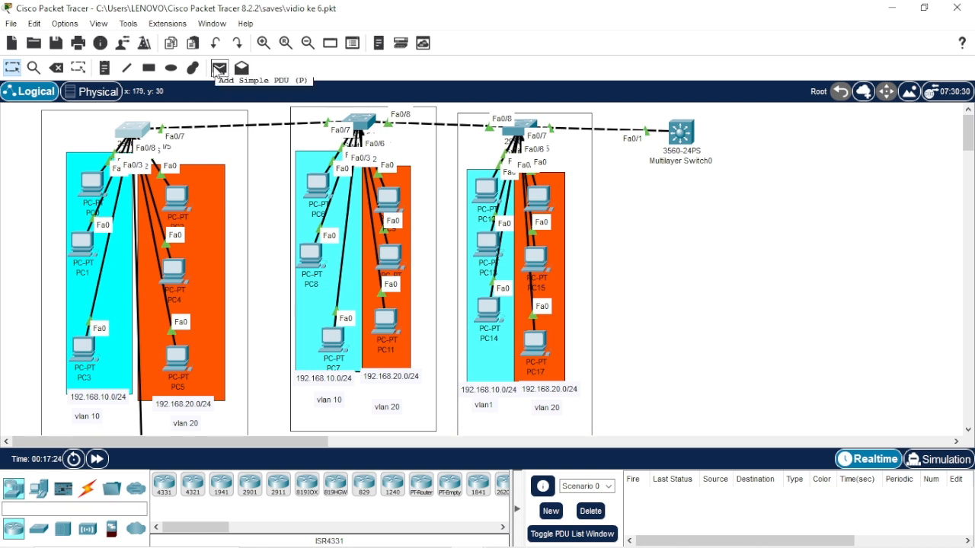
# Step: Test inter-VLAN connectivity with two simple PDUs from PC0 to PC2, and delete the scenario's results
pyautogui.click(219, 68)
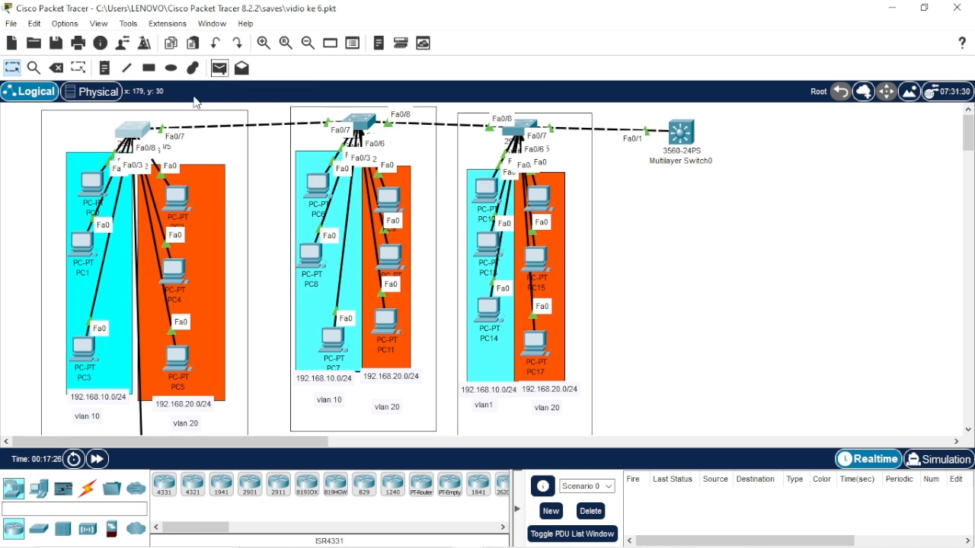
pyautogui.click(92, 183)
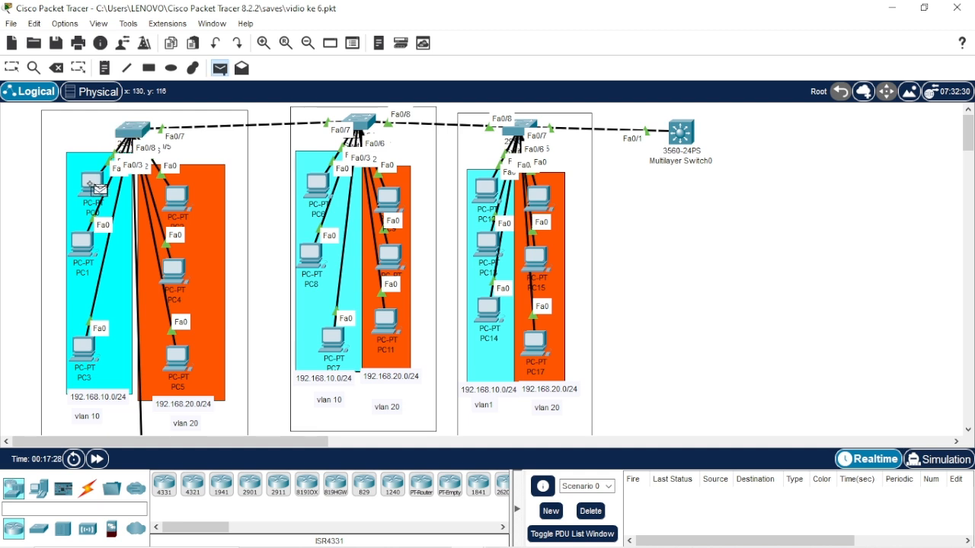
pyautogui.click(186, 200)
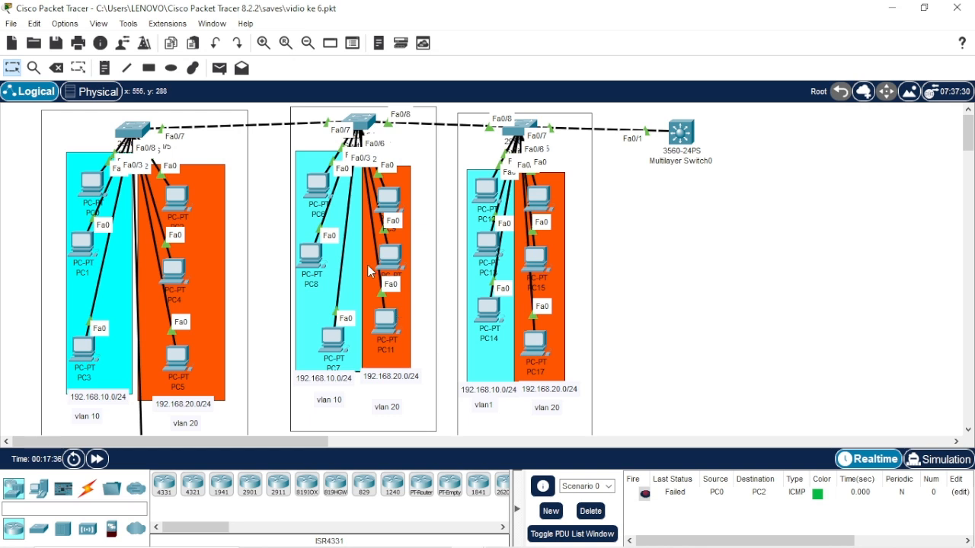
pyautogui.click(219, 68)
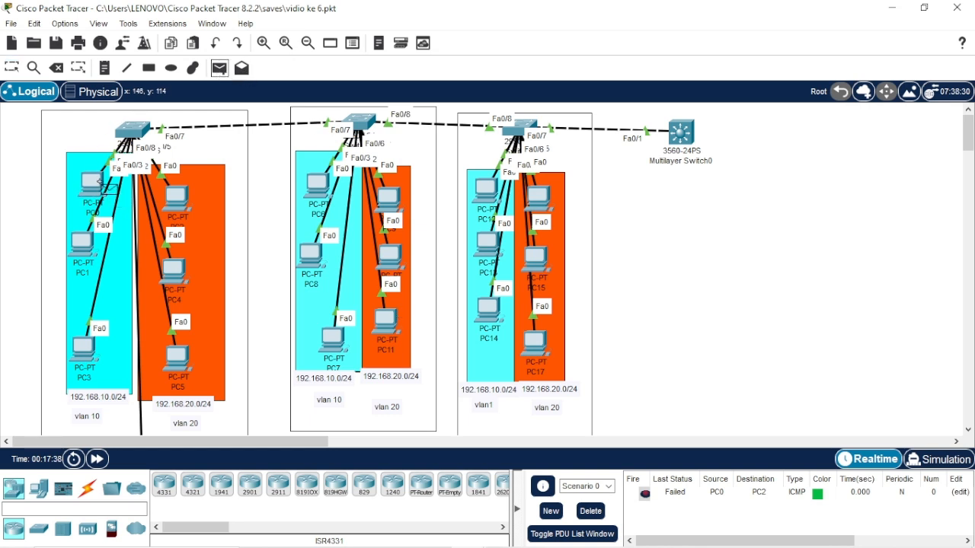
pyautogui.click(93, 183)
pyautogui.click(176, 198)
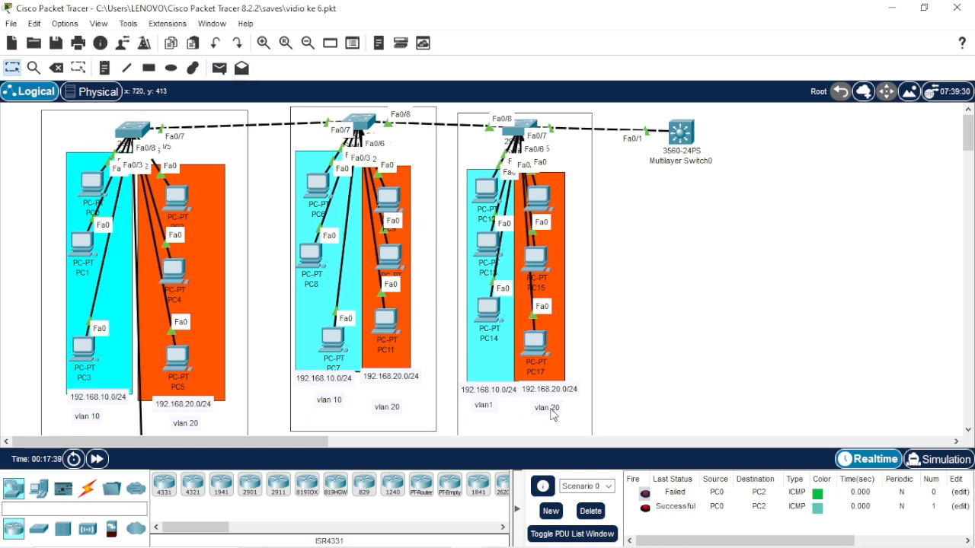
pyautogui.click(601, 517)
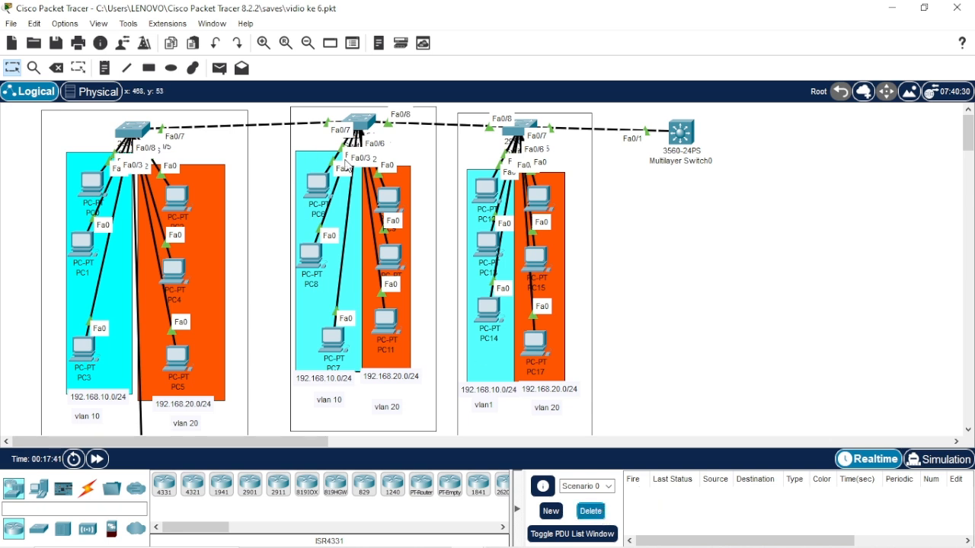
# Step: Test inter-VLAN connectivity by sending two simple PDUs from PC1 to PC4
pyautogui.click(219, 68)
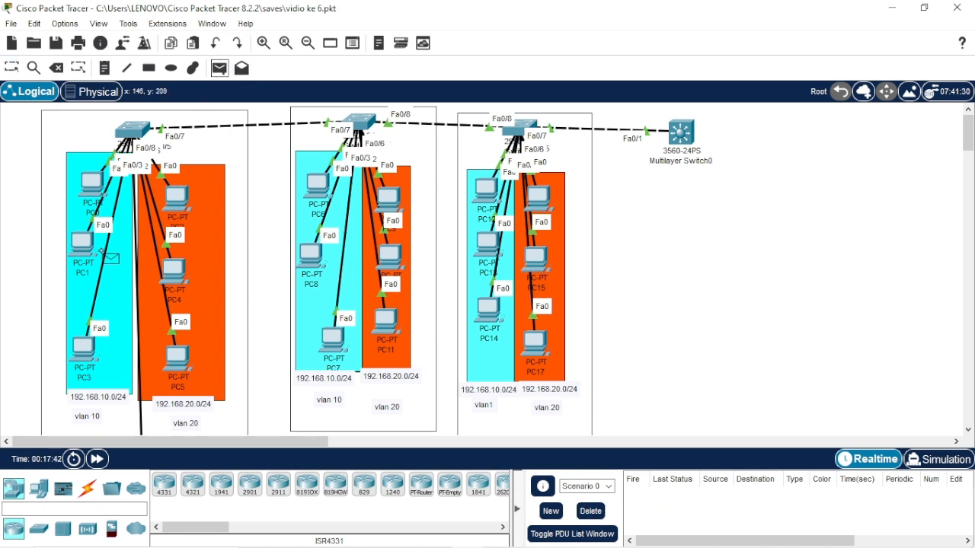
pyautogui.click(83, 245)
pyautogui.click(175, 267)
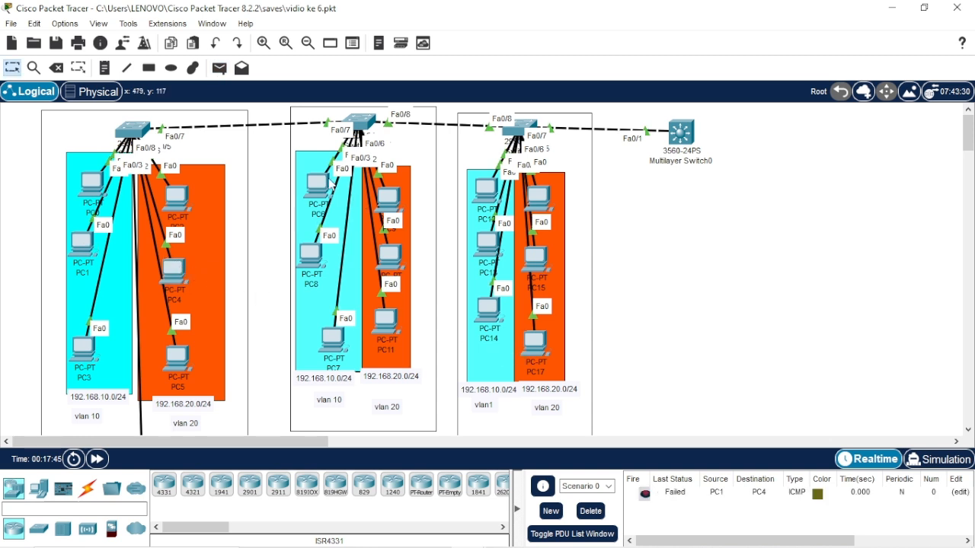
pyautogui.click(219, 68)
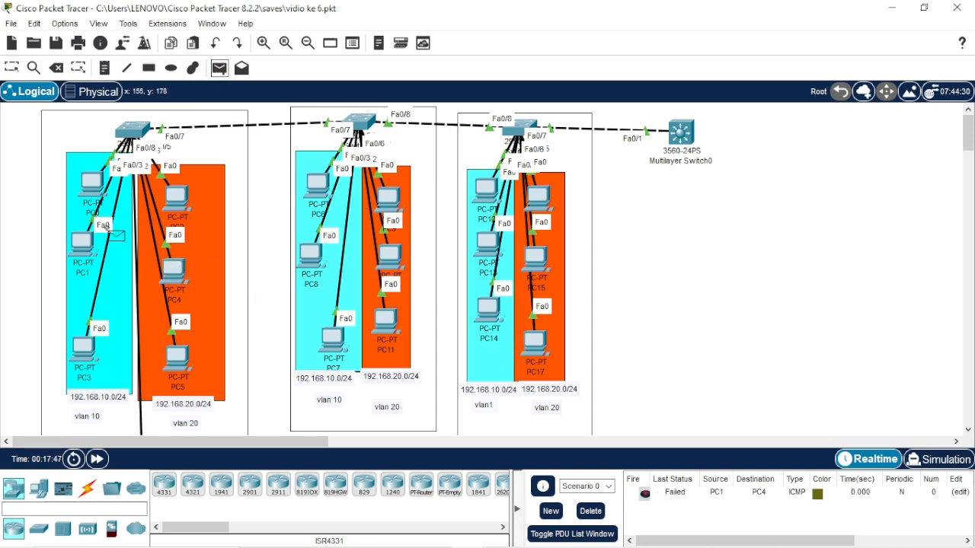
pyautogui.click(83, 244)
pyautogui.click(175, 273)
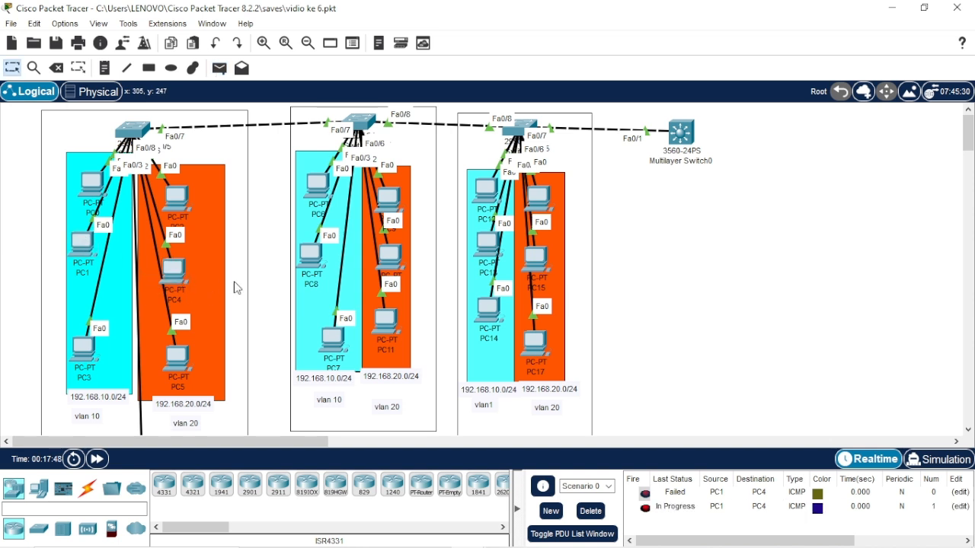
# Step: Send two simple PDUs from PC1 to PC2 and delete the scenario's results
pyautogui.click(219, 69)
pyautogui.click(84, 243)
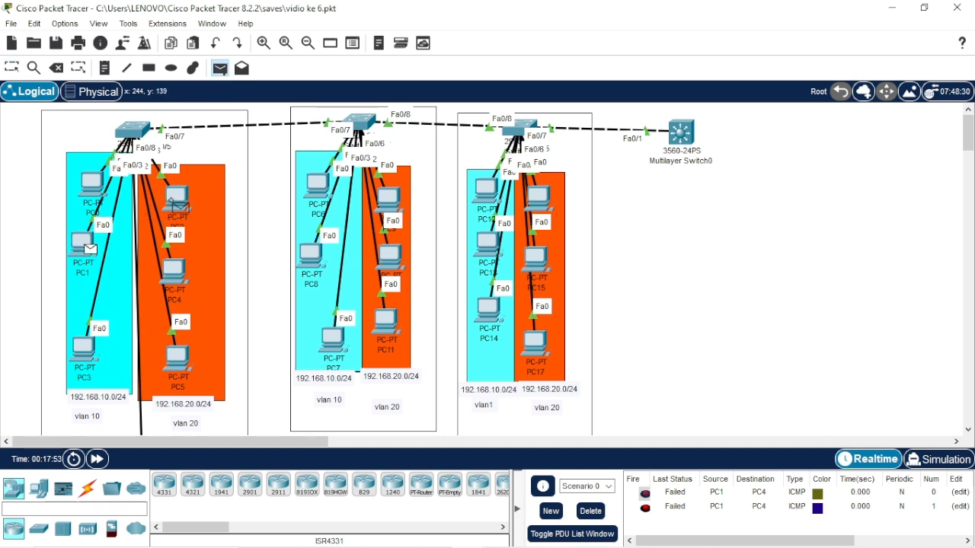
pyautogui.click(177, 200)
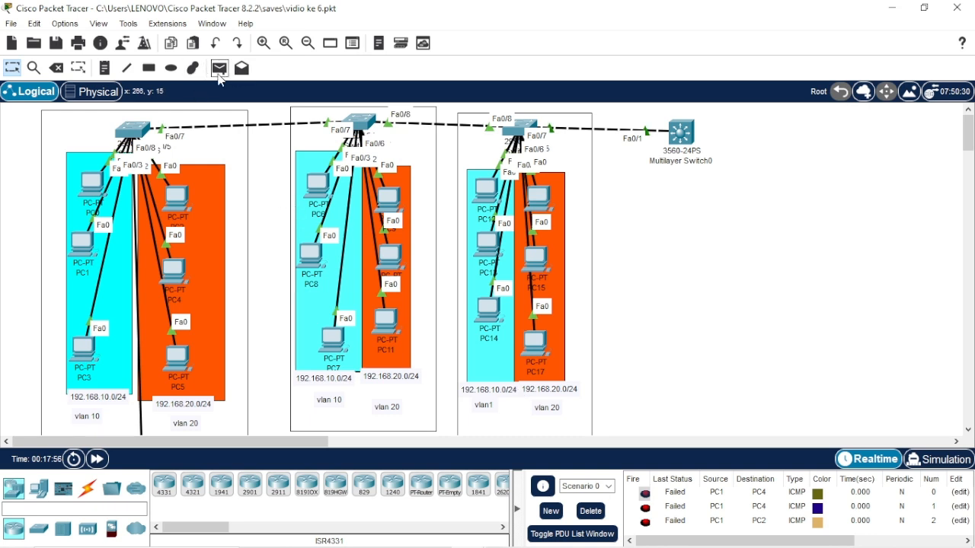
pyautogui.click(219, 67)
pyautogui.click(76, 242)
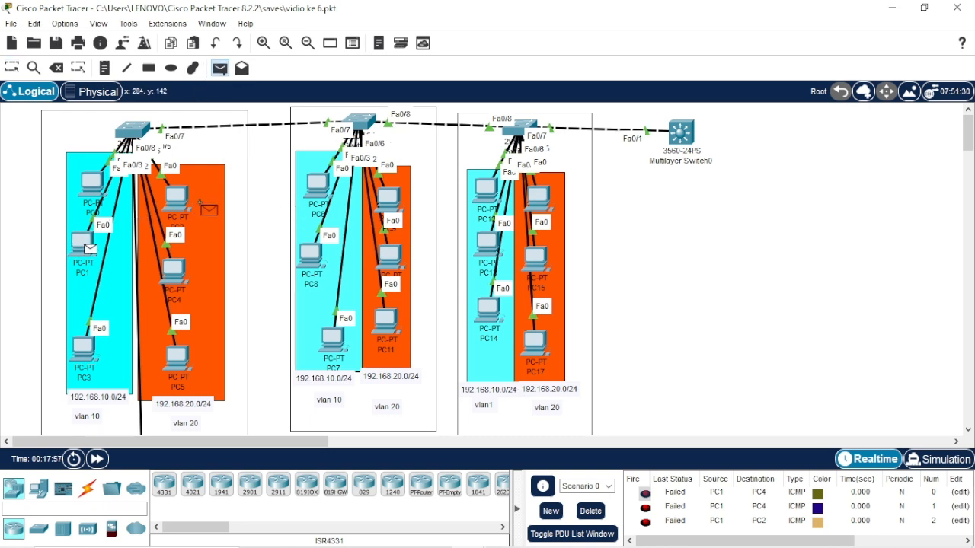
pyautogui.click(176, 199)
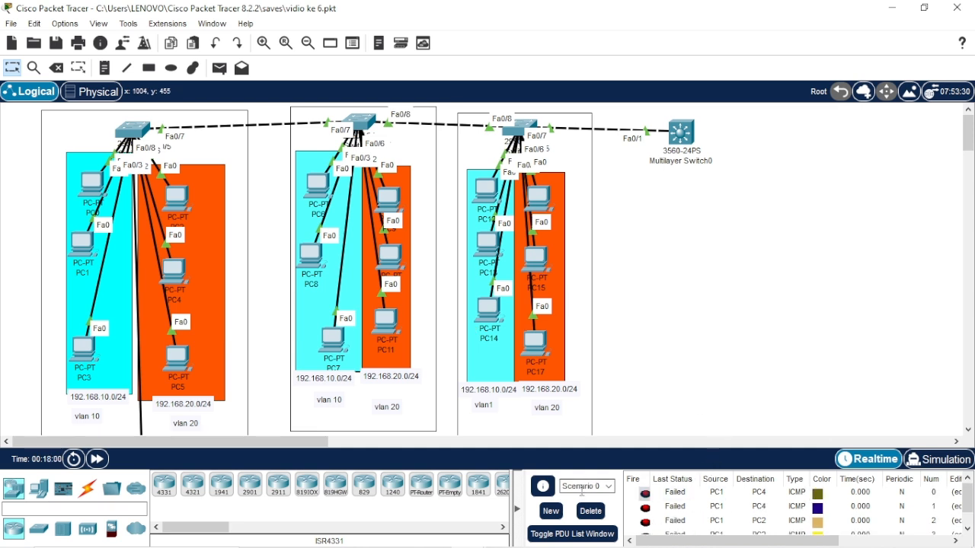
pyautogui.click(590, 511)
# Step: Set PC1's IPv4 default gateway to 192.168.10.12 in its IP configuration and close the window
pyautogui.click(81, 246)
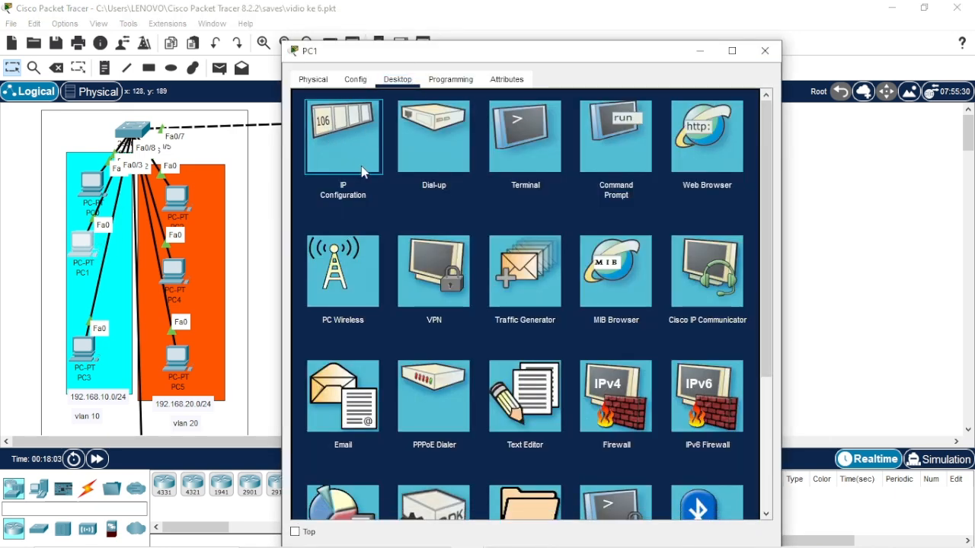
pyautogui.click(363, 173)
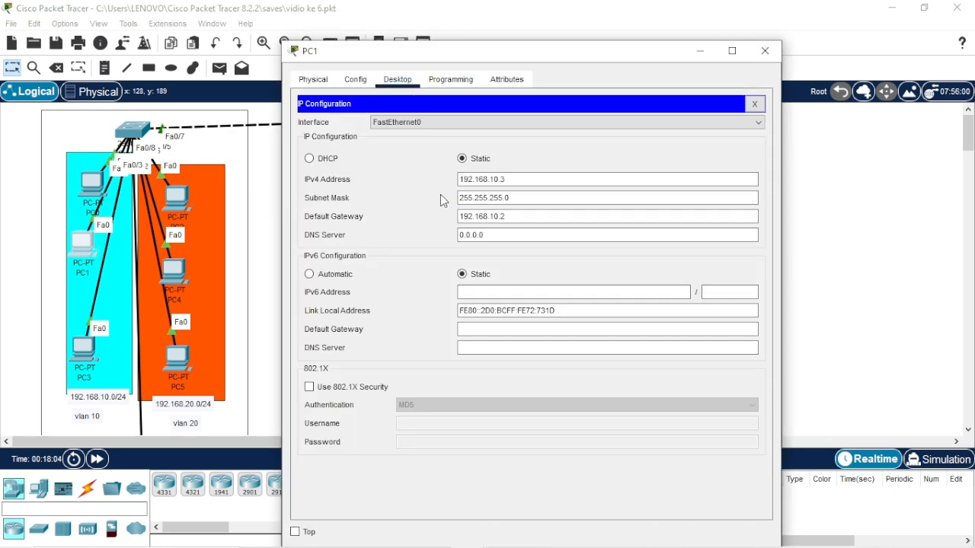
pyautogui.click(521, 198)
pyautogui.click(506, 217)
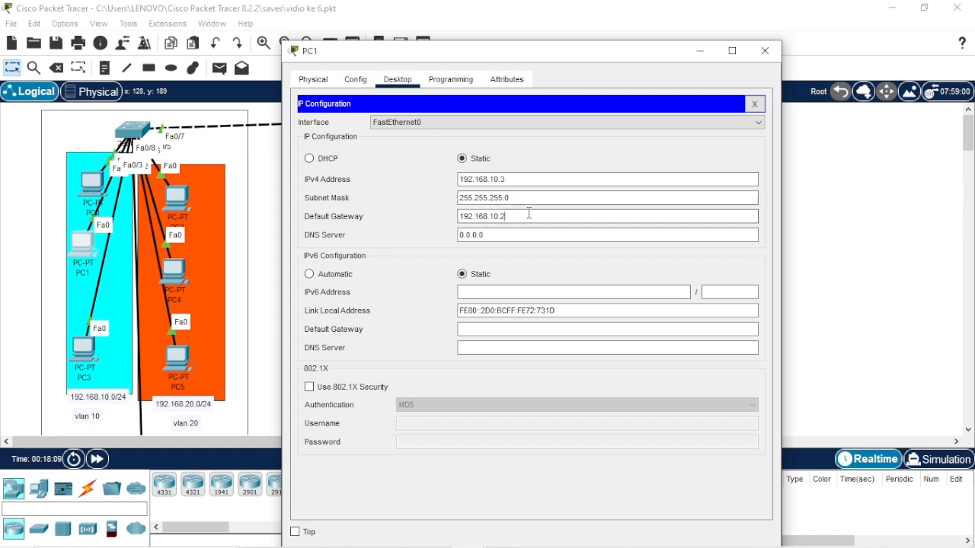
pyautogui.press('BackSpace')
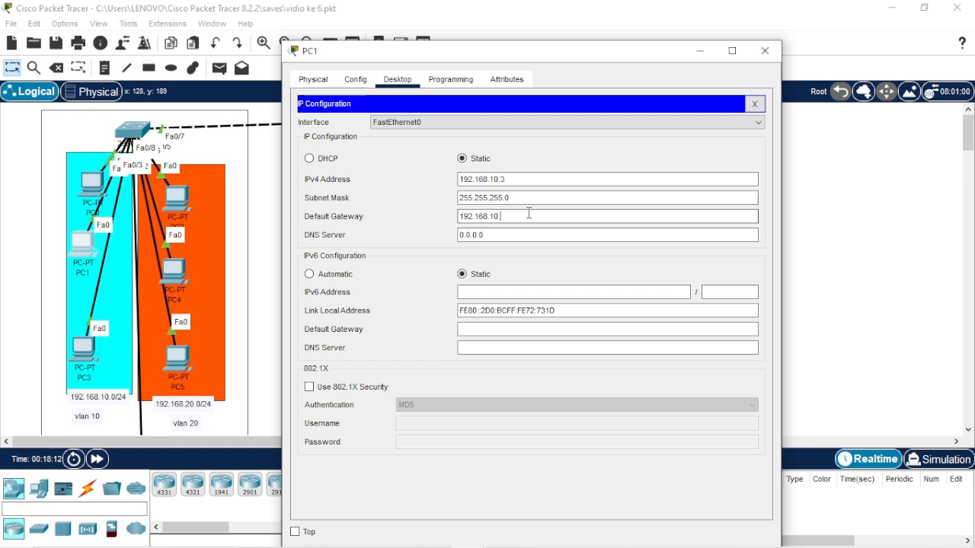
pyautogui.write('12')
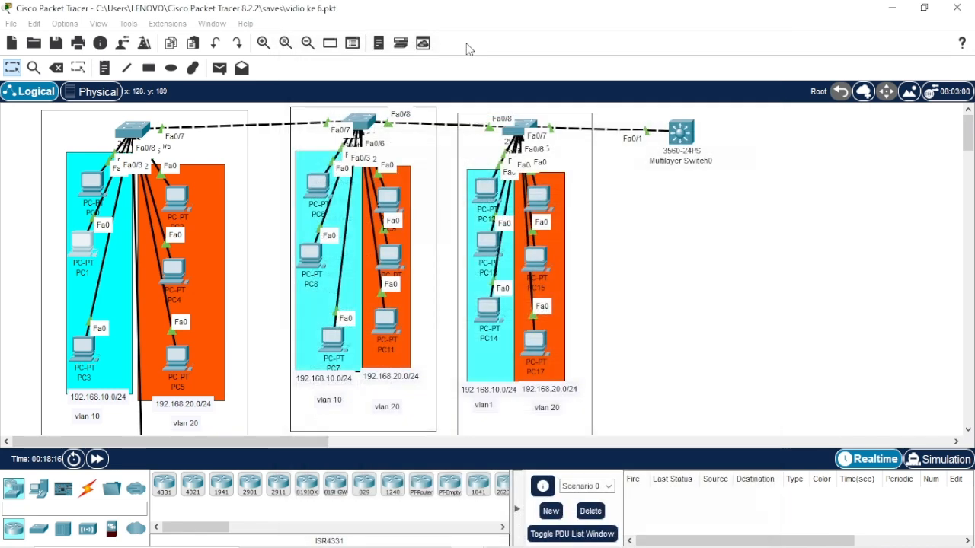
pyautogui.click(765, 50)
# Step: Send simple PDUs from PC0 to PC2 and from PC1 to PC4, and delete the scenario's results
pyautogui.click(219, 68)
pyautogui.click(92, 181)
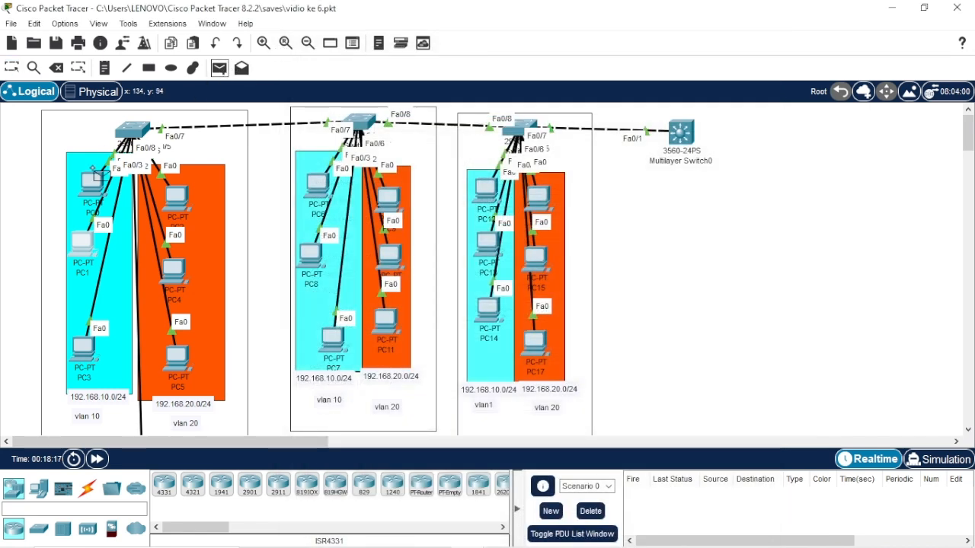
pyautogui.click(183, 199)
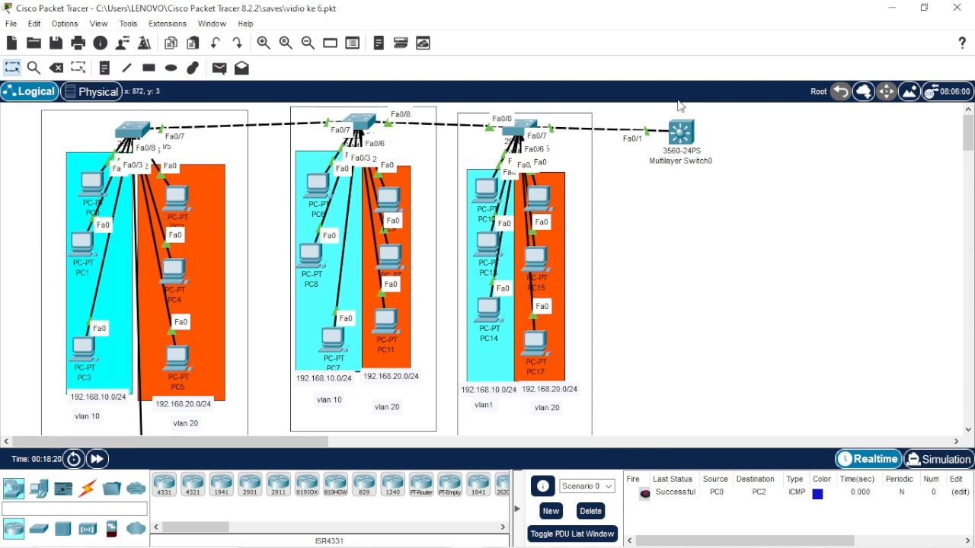
pyautogui.click(216, 72)
pyautogui.click(84, 246)
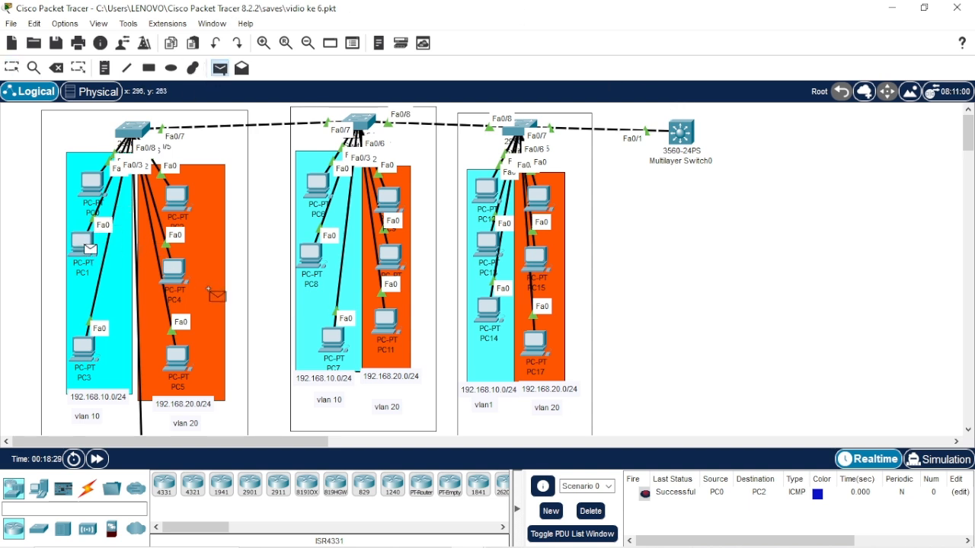
pyautogui.click(174, 270)
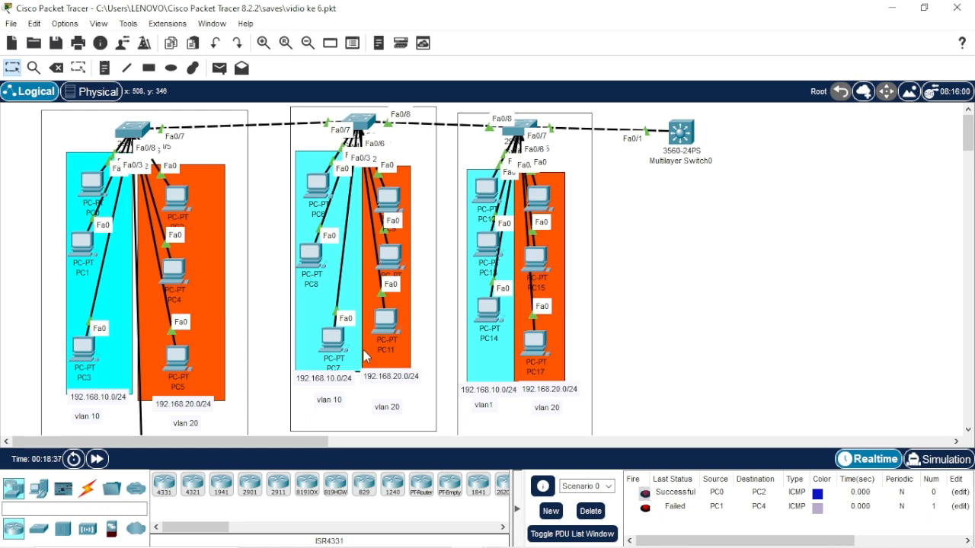
pyautogui.moveTo(654, 546)
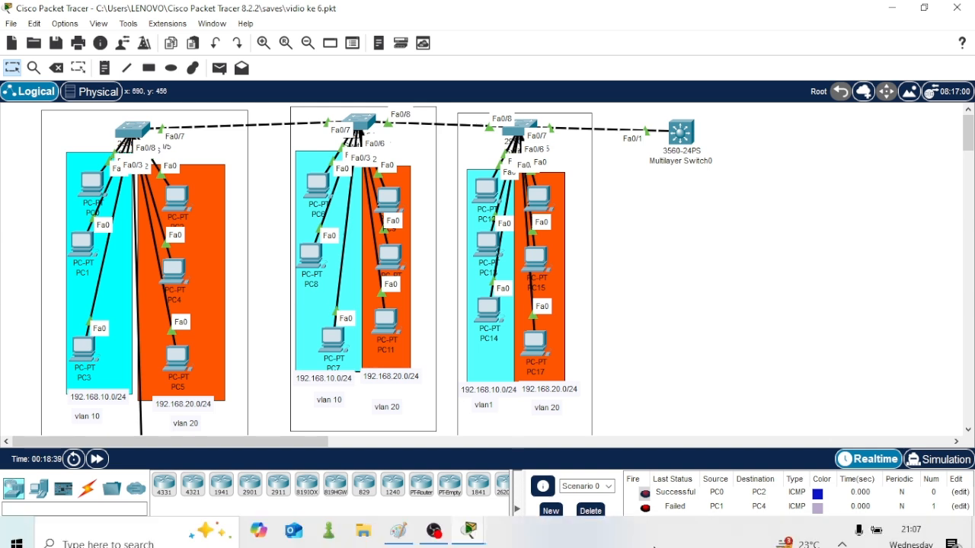
pyautogui.click(589, 513)
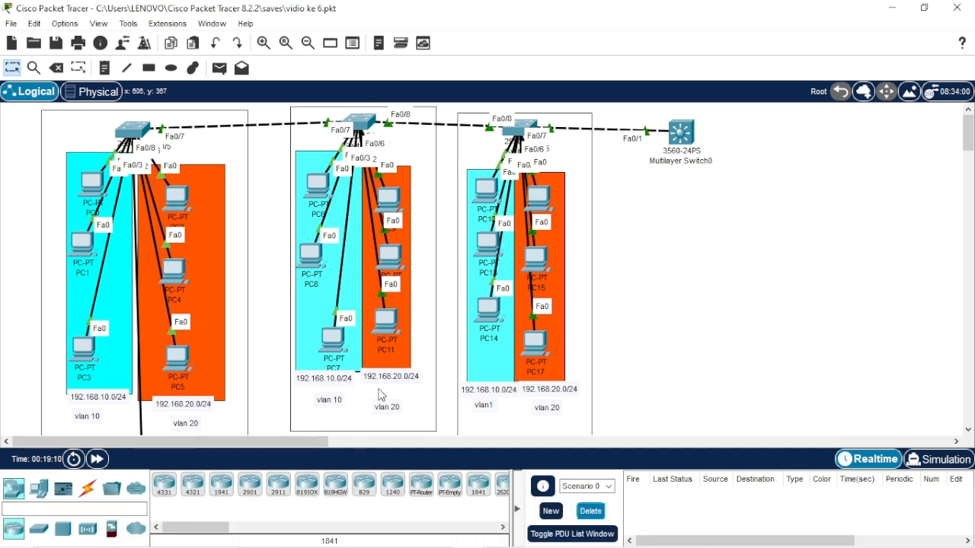
# Step: Open Router0's command line and create a DHCP pool with ip dhcp pool vlan10
pyautogui.scroll(-3, 155, 411)
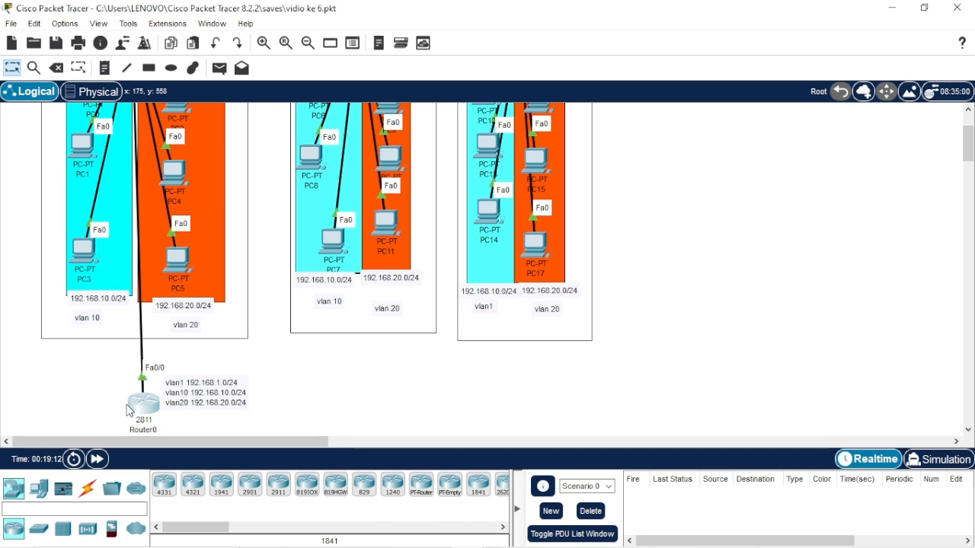
pyautogui.click(139, 409)
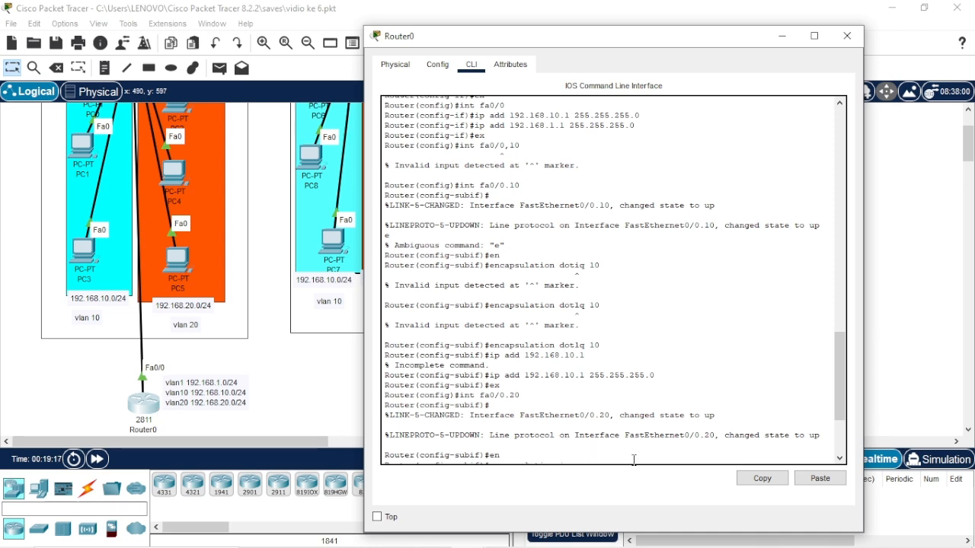
pyautogui.scroll(-5, 822, 435)
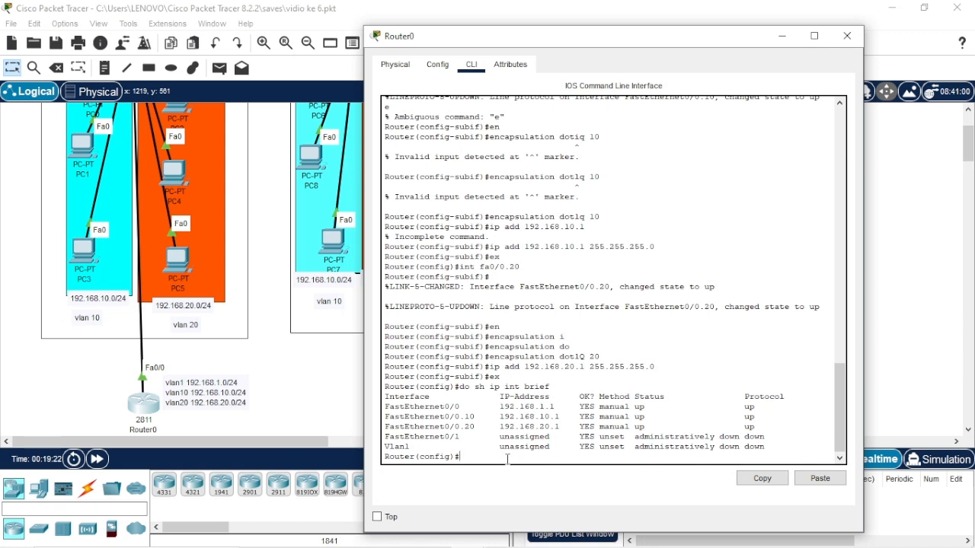
pyautogui.write('ip dhcp')
pyautogui.write('pool vlan10')
pyautogui.press('Return')
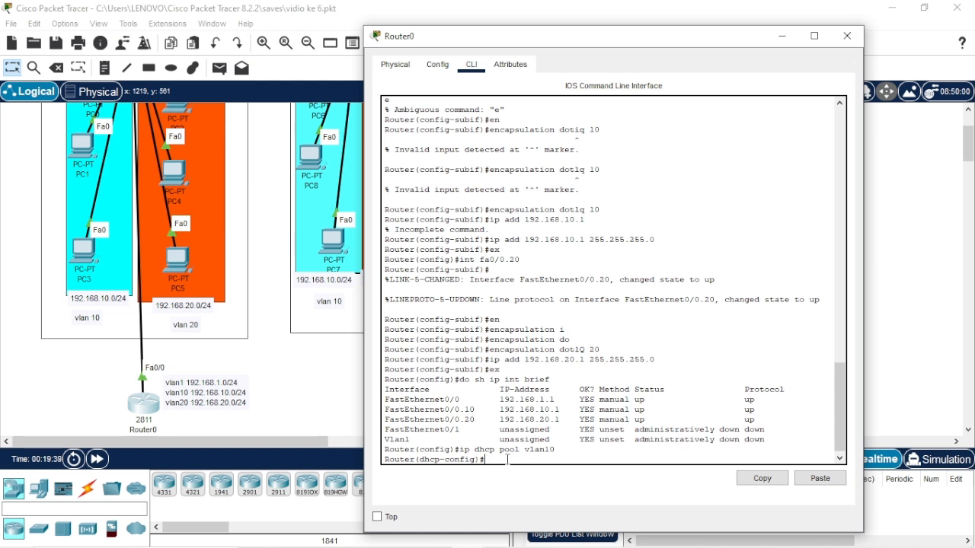
# Step: Give the vlan10 DHCP pool the network 192.168.10.0 255.255.255.0 and the default router 192.168.10.1
pyautogui.write('network 192.168.10.0 255.255.2')
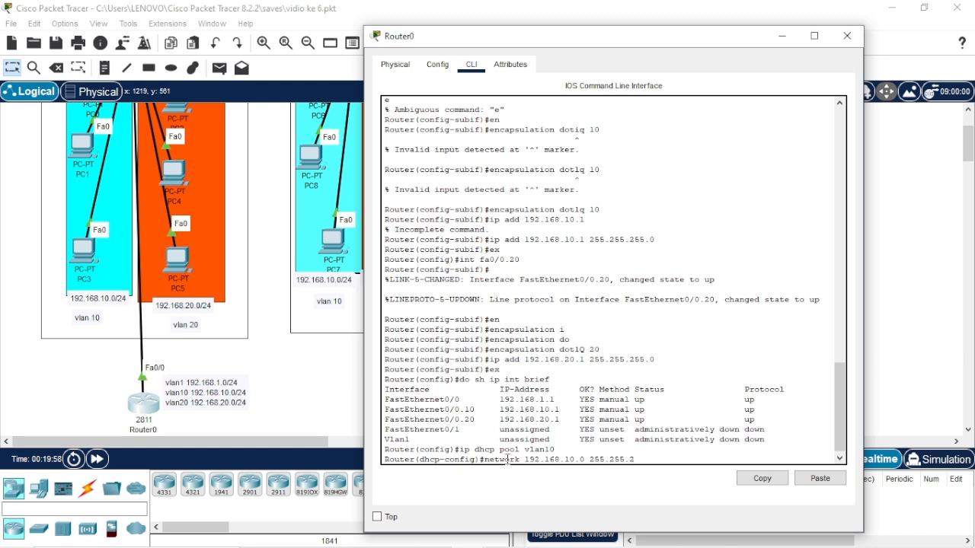
pyautogui.write('55.0')
pyautogui.press('Return')
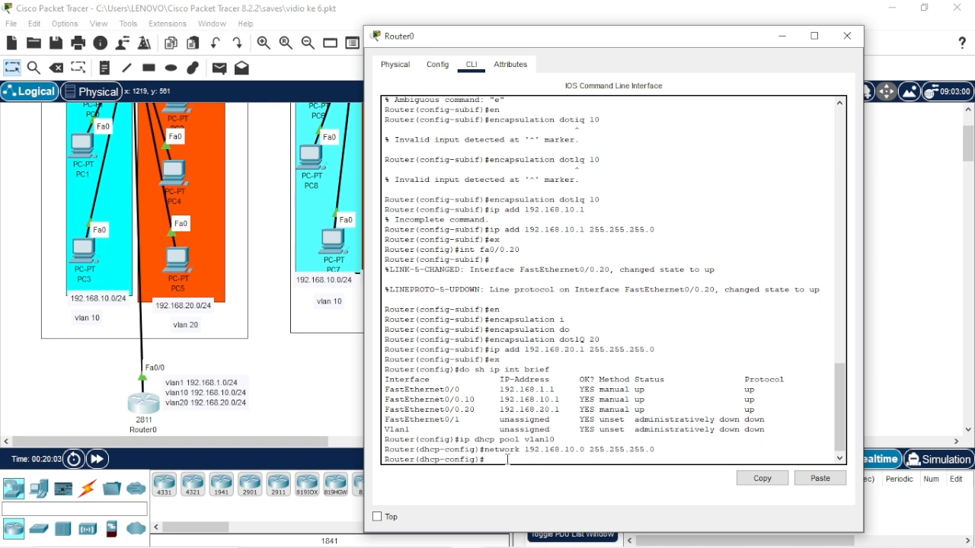
pyautogui.write('de')
pyautogui.press('Tab')
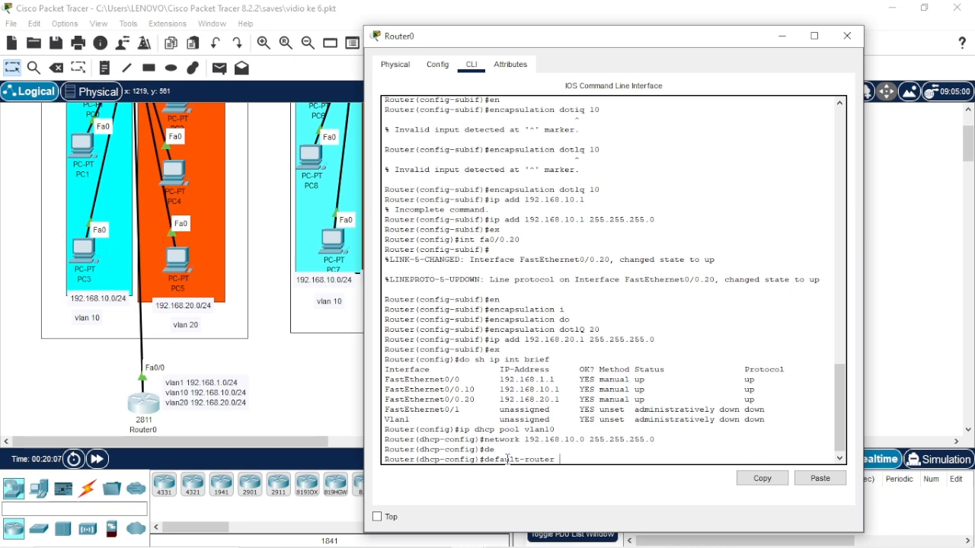
pyautogui.write('192.168.10.1')
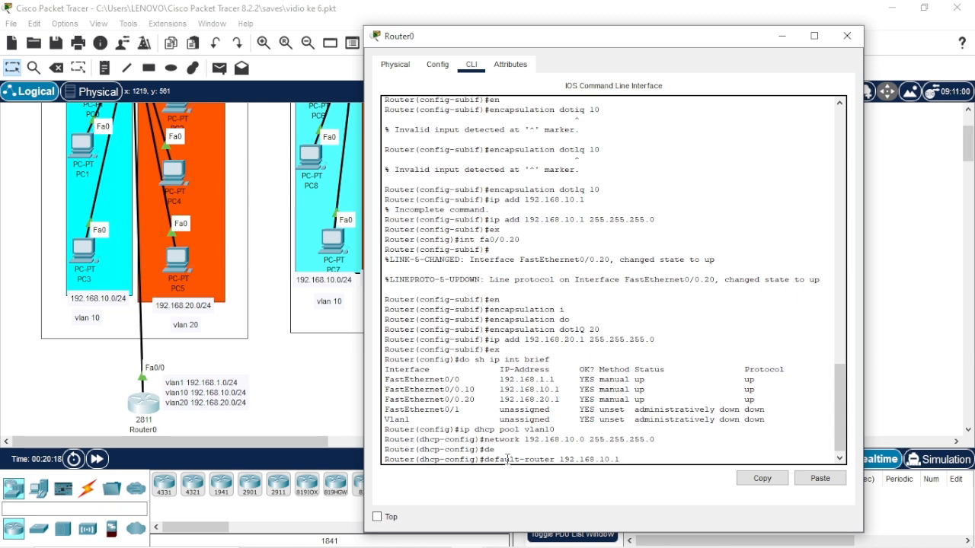
pyautogui.press('Return')
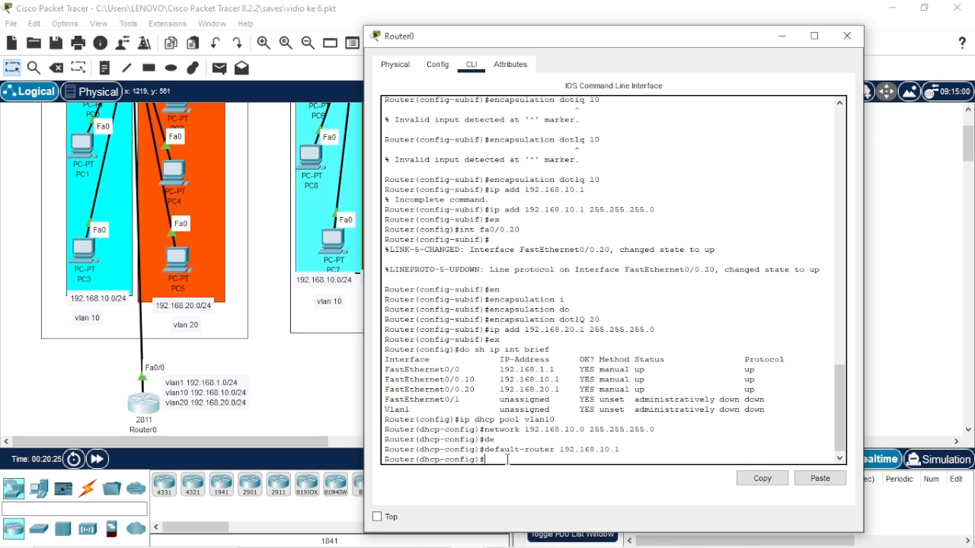
# Step: Set the vlan10 pool's DNS server to 8.8.8.8 and exit to global configuration mode
pyautogui.write('dns')
pyautogui.press('Tab')
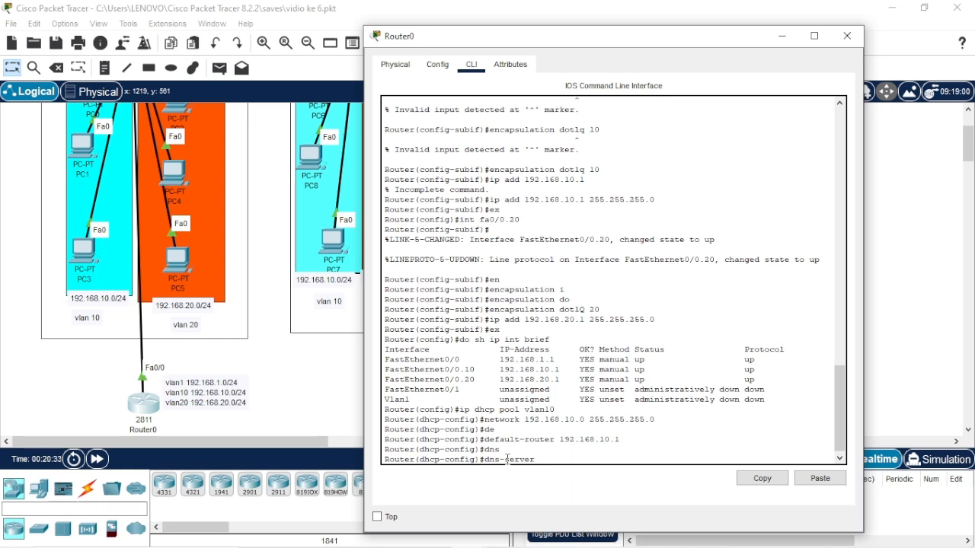
pyautogui.write('8.8.8.8')
pyautogui.press('Return')
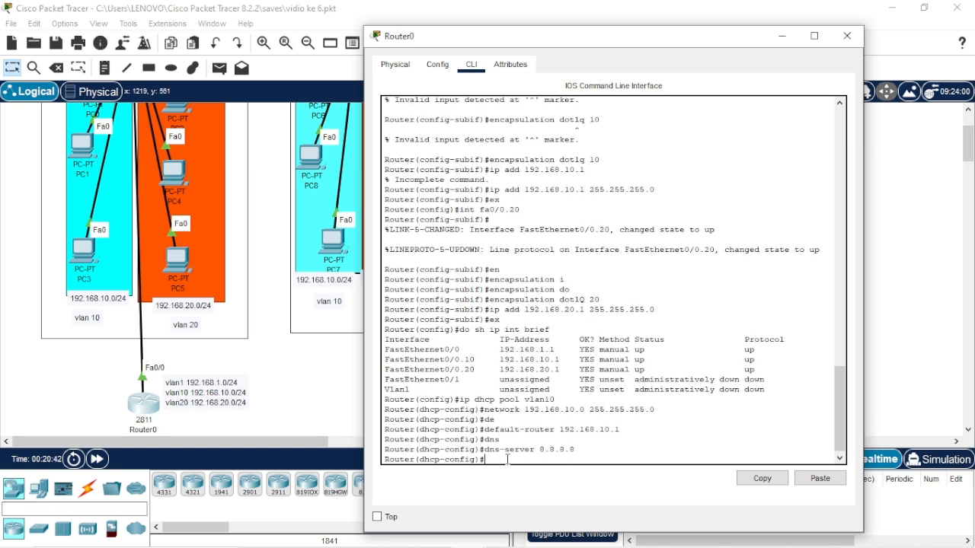
pyautogui.write('ex')
pyautogui.press('Return')
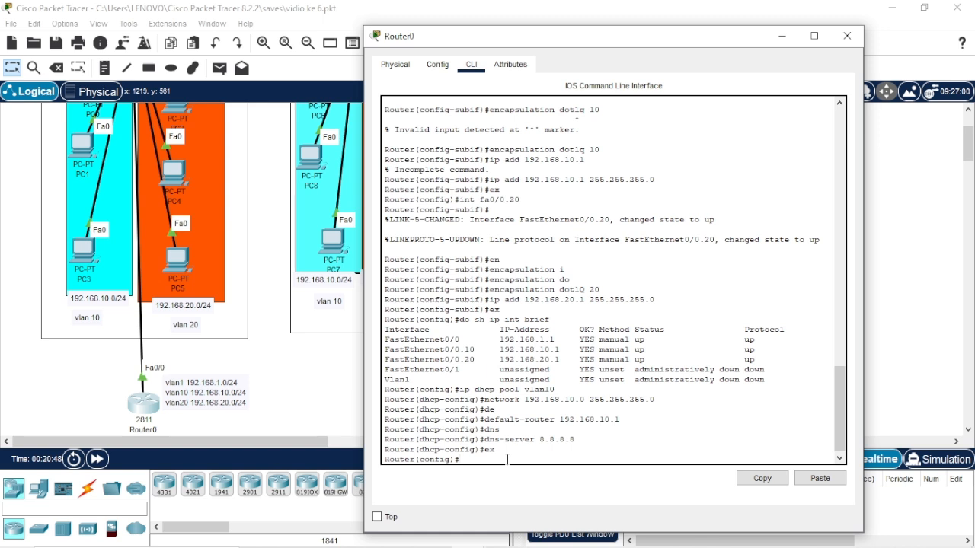
# Step: Create a DHCP pool named vlan20 with the network 192.168.20.0 255.255.255.0
pyautogui.write('ip dhcp pool vlan20')
pyautogui.press('Return')
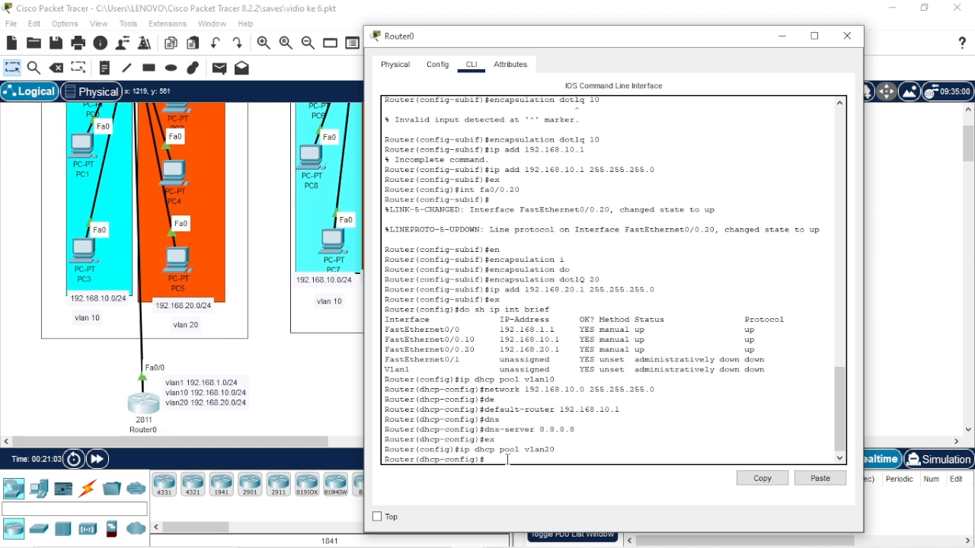
pyautogui.write('networ')
pyautogui.write('k 192.168')
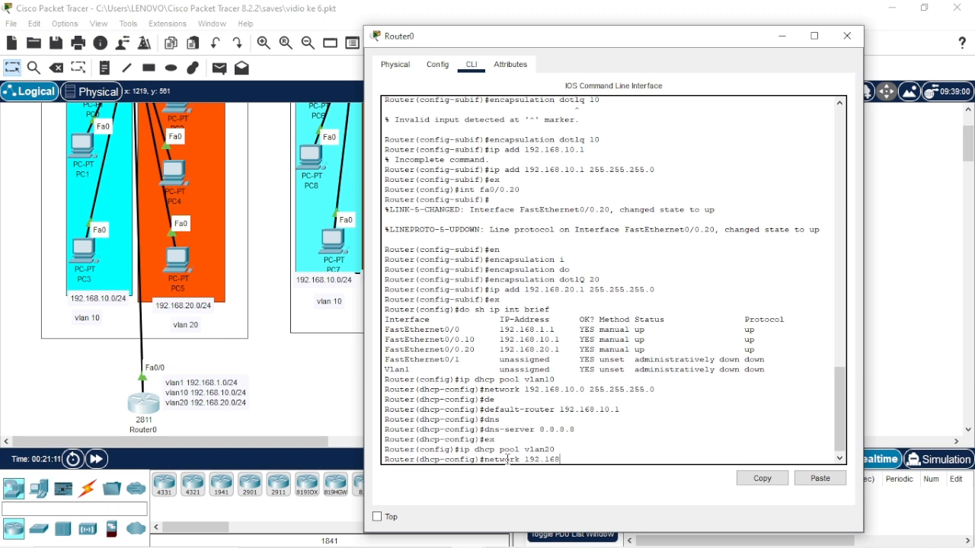
pyautogui.write('.20')
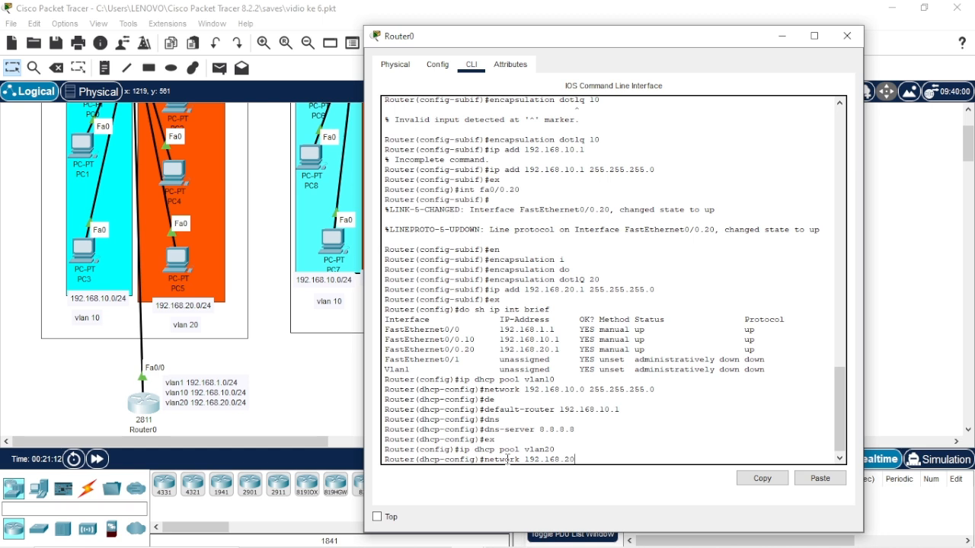
pyautogui.write('.0 255.255.255.0')
pyautogui.press('Return')
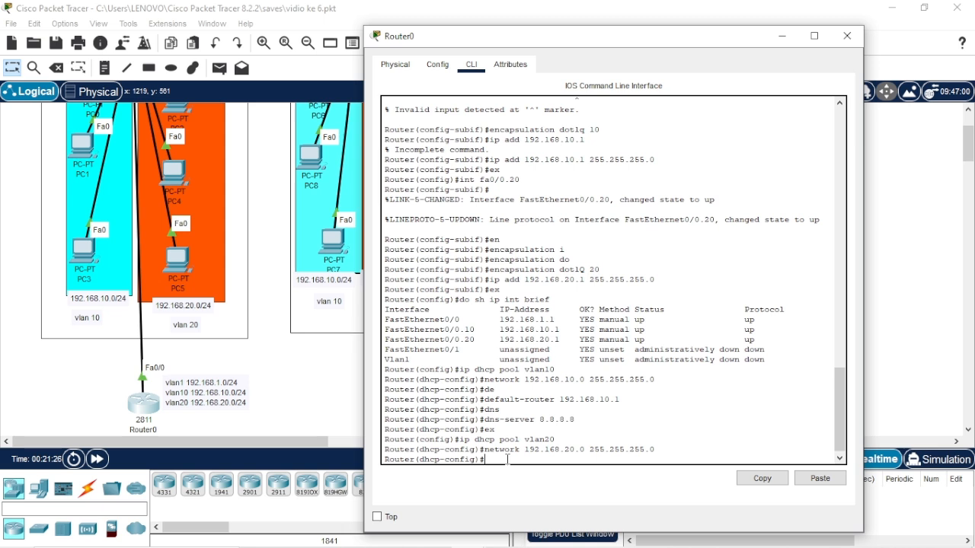
# Step: Set the vlan20 DHCP pool's default router to 192.168.20.1
pyautogui.write('d')
pyautogui.press('Tab')
pyautogui.write('e')
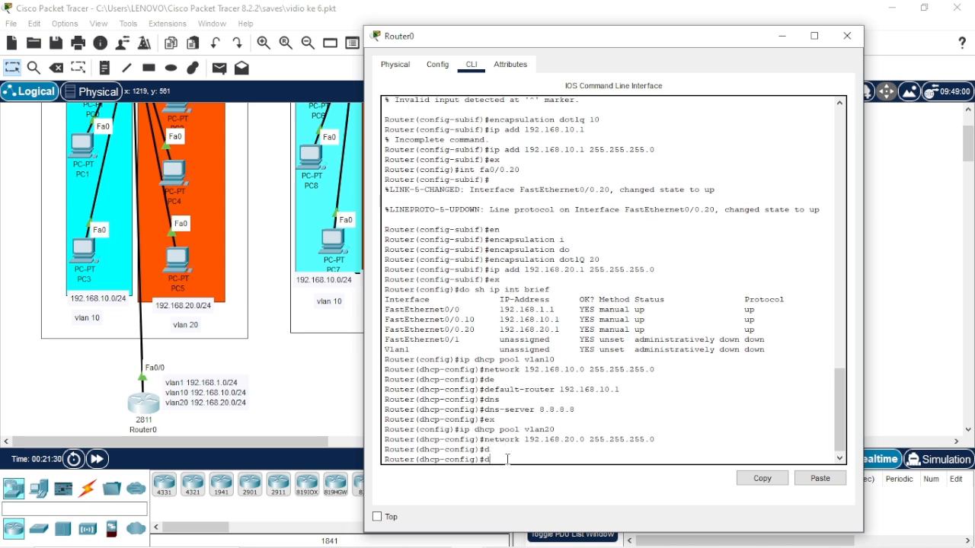
pyautogui.press('Tab')
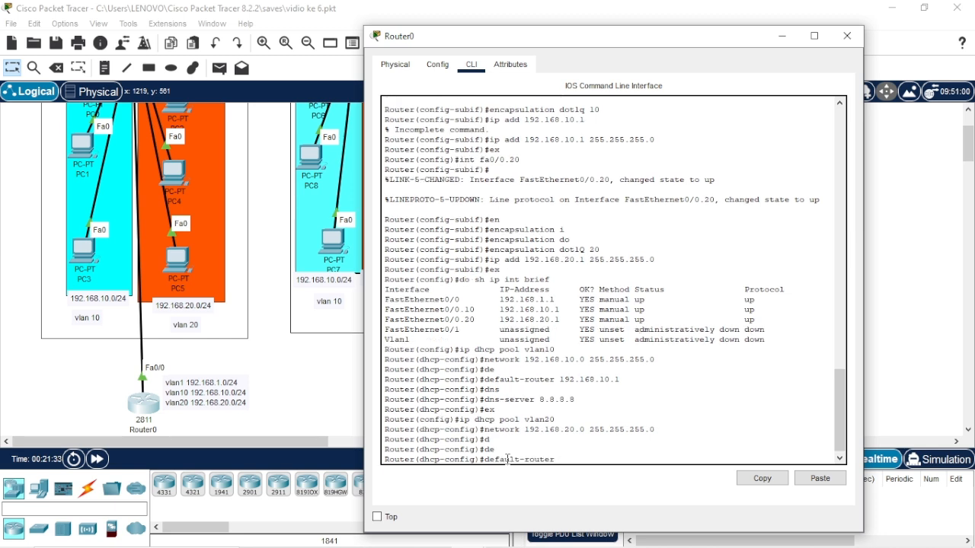
pyautogui.write('192.168.20.1')
pyautogui.press('Return')
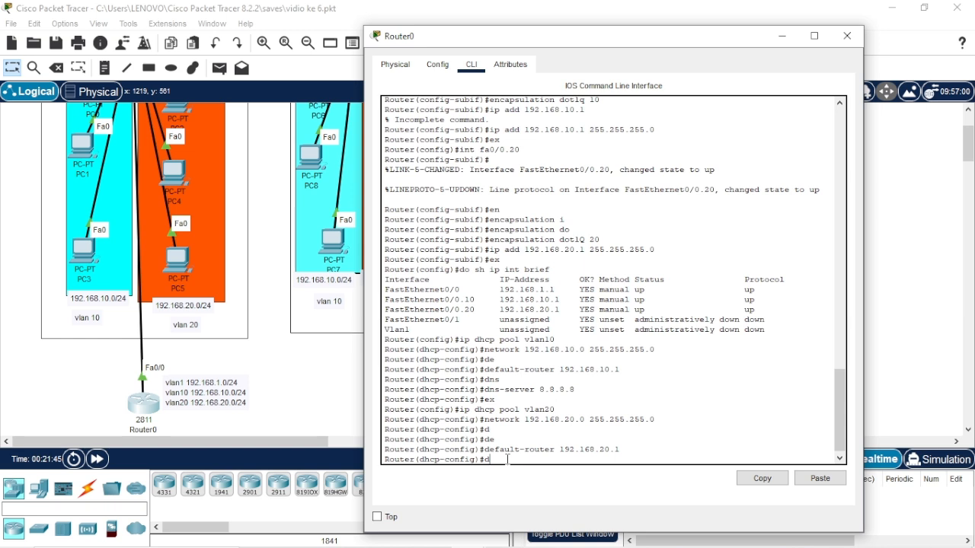
# Step: Set the vlan20 pool's DNS server to 8.8.8.8 and exit to global configuration mode
pyautogui.write('dns')
pyautogui.press('Tab')
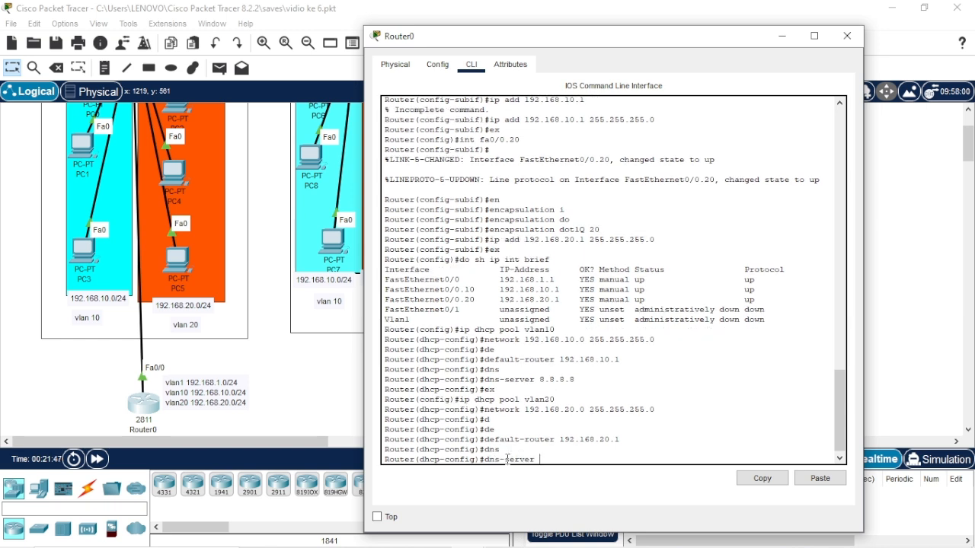
pyautogui.write('8.8.8.8')
pyautogui.press('Return')
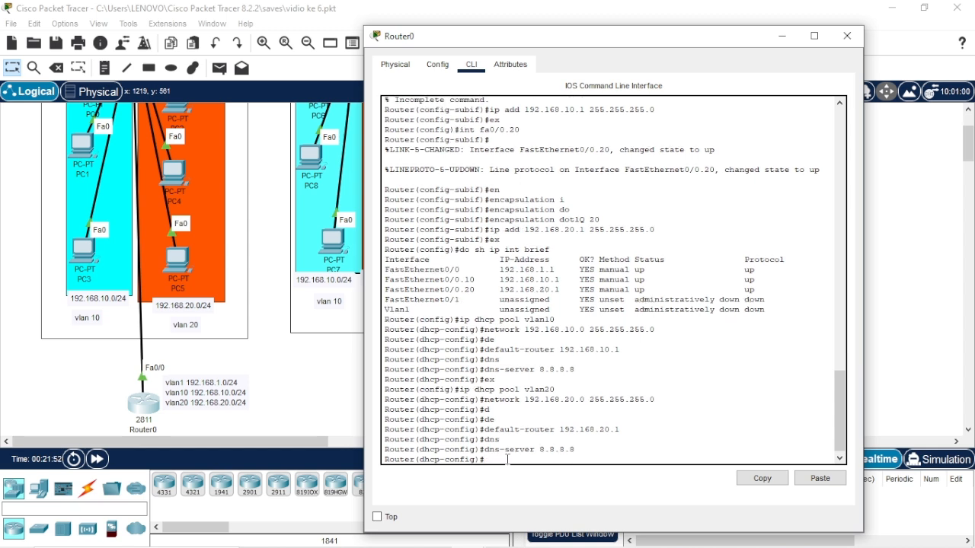
pyautogui.write('ex')
pyautogui.press('Return')
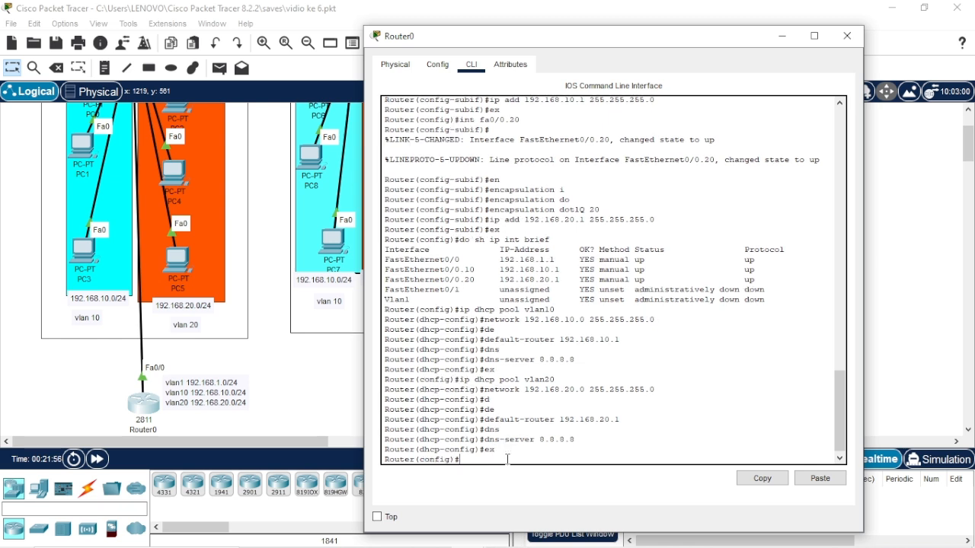
# Step: Create a DHCP pool named vlan1 and reuse the earlier network command, edited to network 192.168.1.0 255.255.255.0
pyautogui.write('ip dhcp pool vlan1')
pyautogui.press('Return')
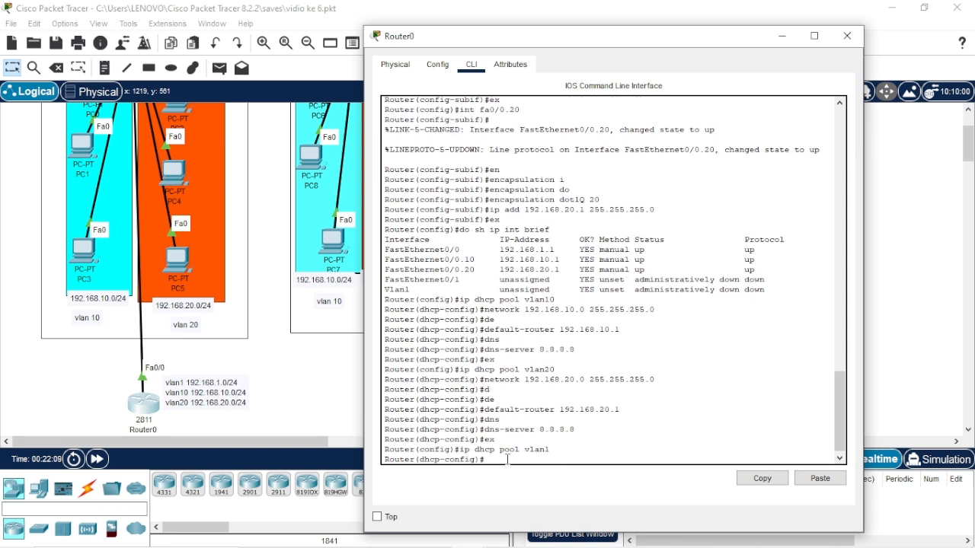
pyautogui.press('Up')
pyautogui.press('Up')
pyautogui.press('Up')
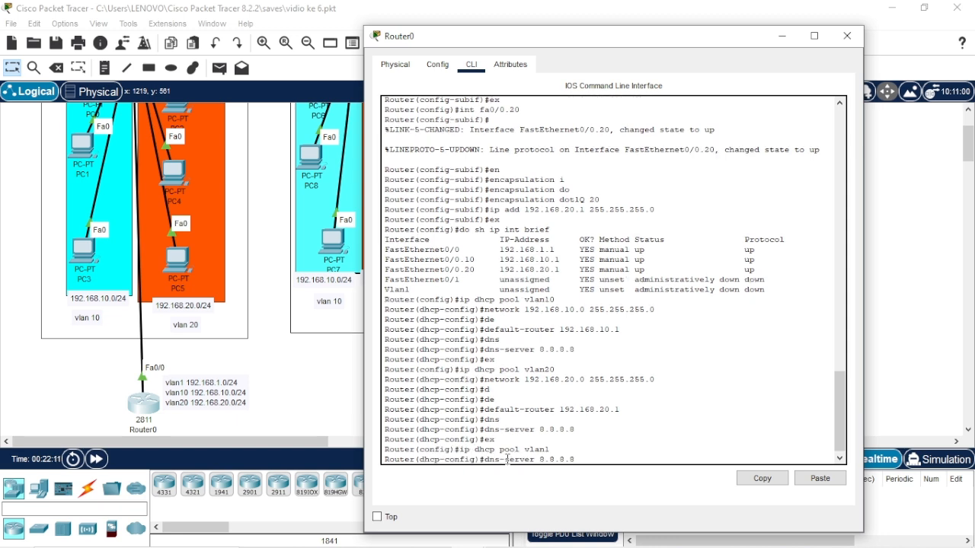
pyautogui.press('Up')
pyautogui.press('Up')
pyautogui.press('Up')
pyautogui.press('Up')
pyautogui.press('Up')
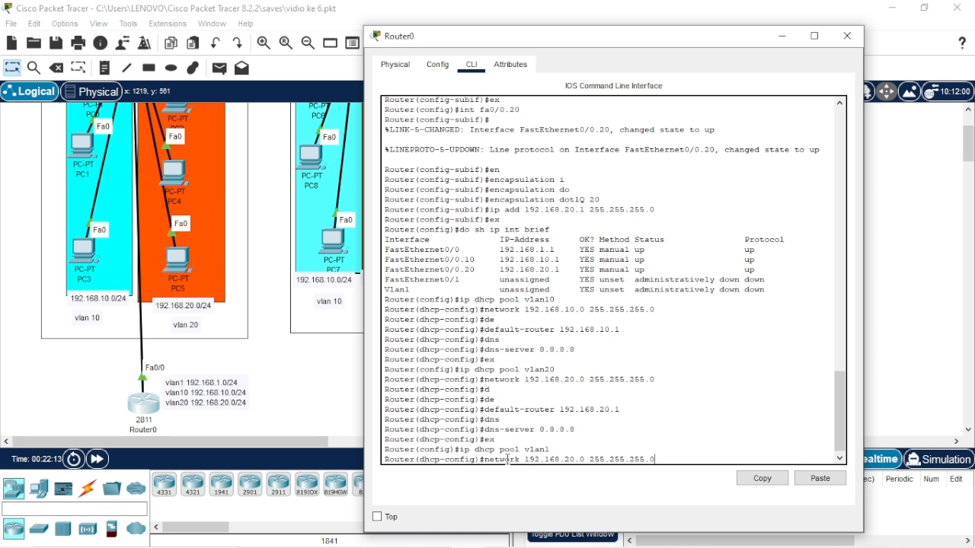
pyautogui.press('Left')
pyautogui.press('Left')
pyautogui.press('Left')
pyautogui.press('Left')
pyautogui.press('Left')
pyautogui.press('Left')
pyautogui.press('Left')
pyautogui.press('Left')
pyautogui.press('Left')
pyautogui.press('BackSpace')
pyautogui.press('BackSpace')
pyautogui.write('1')
pyautogui.press('Return')
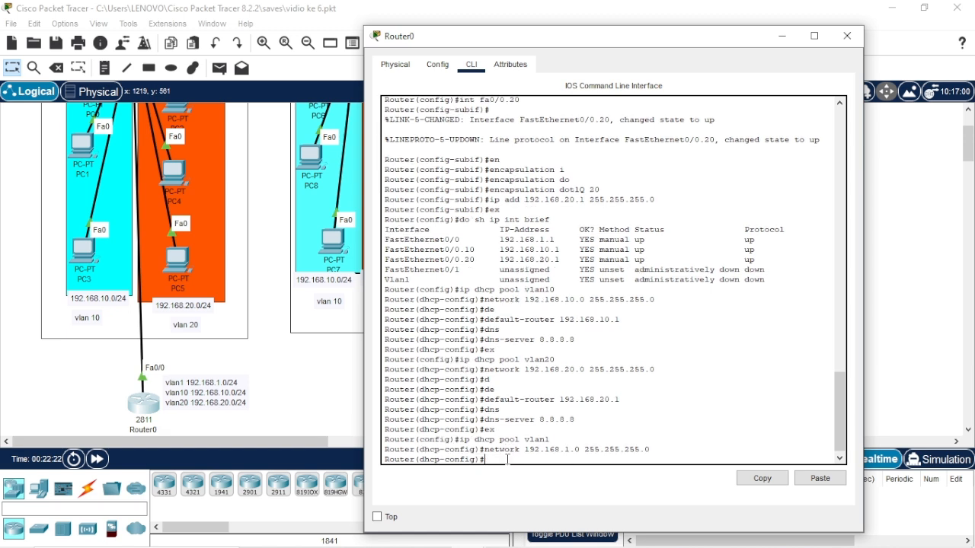
# Step: Recall the earlier default-router command and set the vlan1 pool's default router to 192.168.1.1
pyautogui.press('Up')
pyautogui.press('Up')
pyautogui.press('Up')
pyautogui.press('Up')
pyautogui.press('Up')
pyautogui.press('Up')
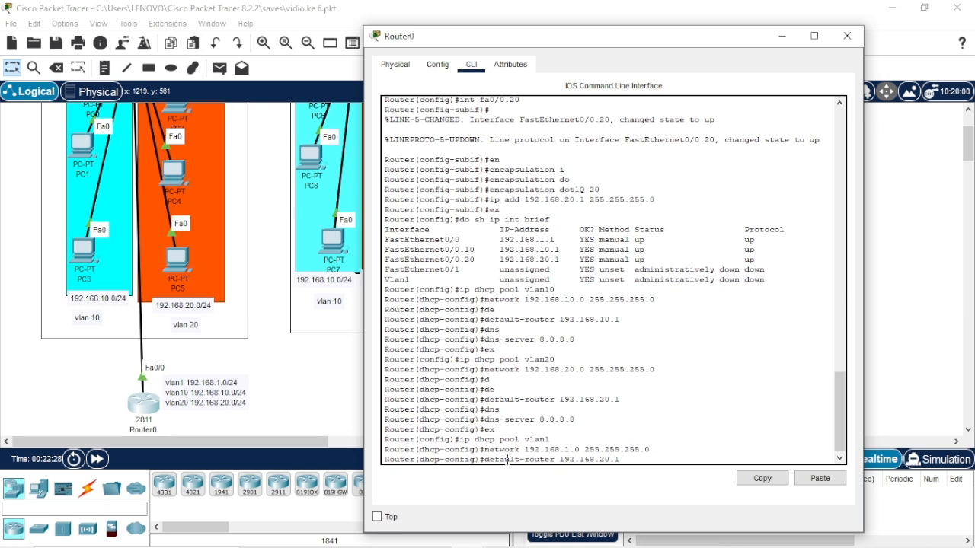
pyautogui.press('Left')
pyautogui.press('Left')
pyautogui.press('BackSpace')
pyautogui.press('BackSpace')
pyautogui.write('1')
pyautogui.press('Return')
# Step: Set the vlan1 pool's DNS server to 8.8.8.8, exit the pool configuration and close Router0's window
pyautogui.press('Up')
pyautogui.press('Up')
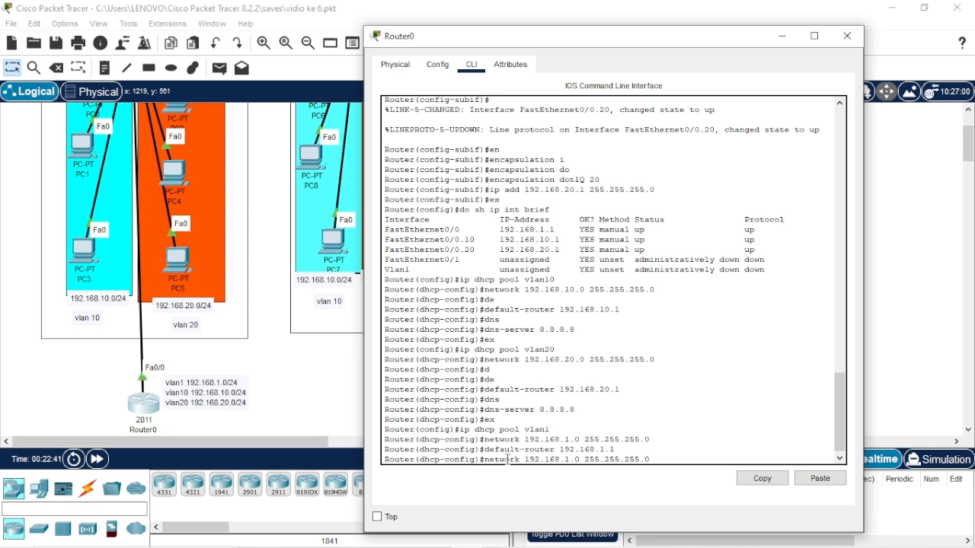
pyautogui.press('Down')
pyautogui.press('Down')
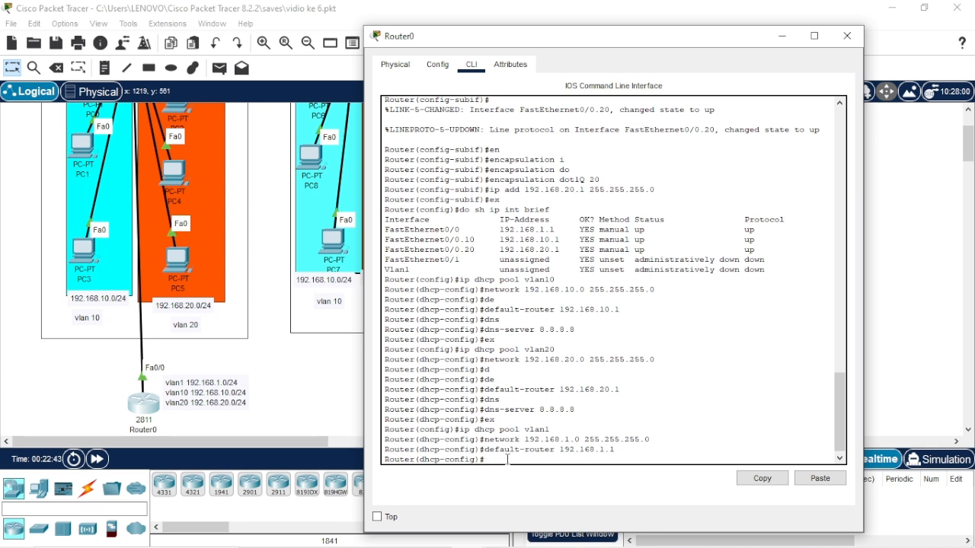
pyautogui.press('Up')
pyautogui.press('Up')
pyautogui.press('Up')
pyautogui.press('Up')
pyautogui.press('Up')
pyautogui.press('Return')
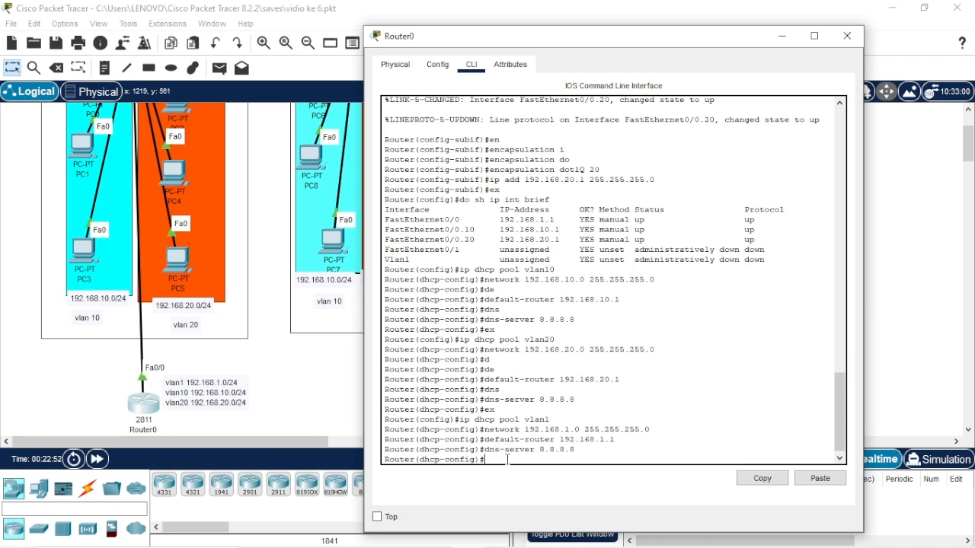
pyautogui.write('ex')
pyautogui.press('Return')
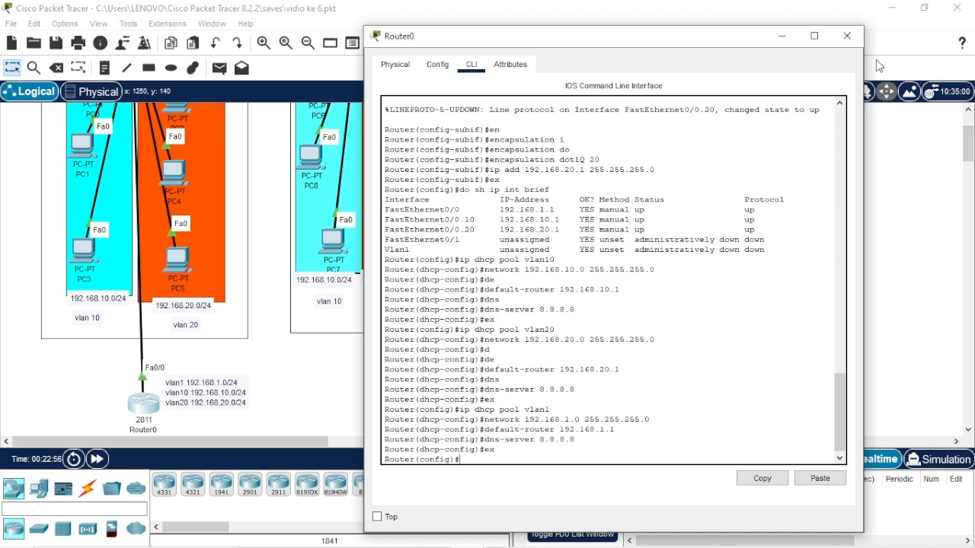
pyautogui.click(847, 36)
# Step: Switch PC0's IPv4 configuration from static to DHCP and close its window
pyautogui.scroll(3, 256, 300)
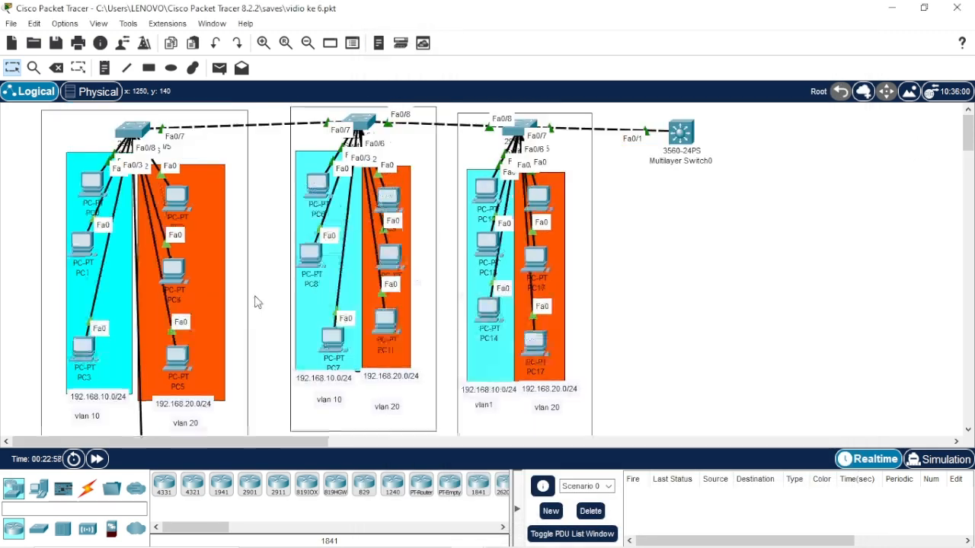
pyautogui.click(93, 184)
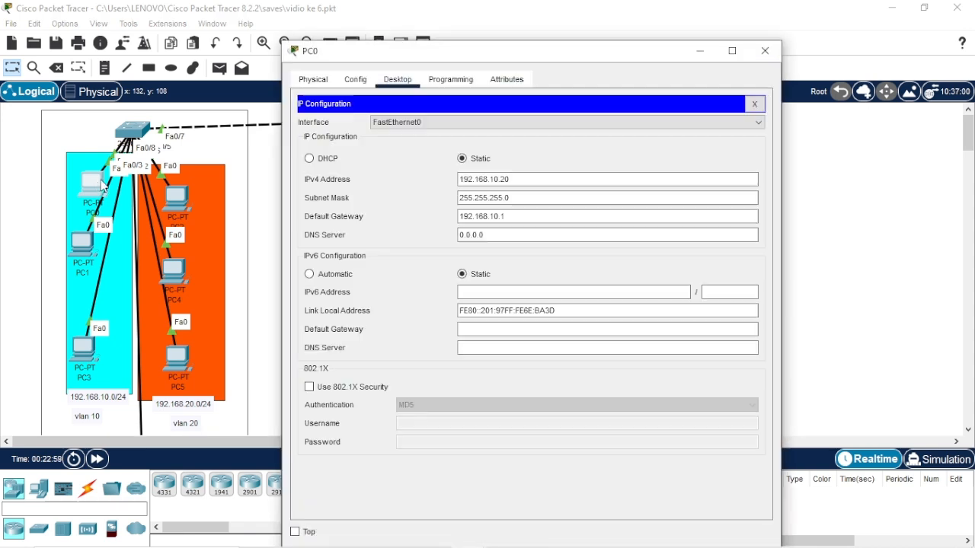
pyautogui.click(309, 158)
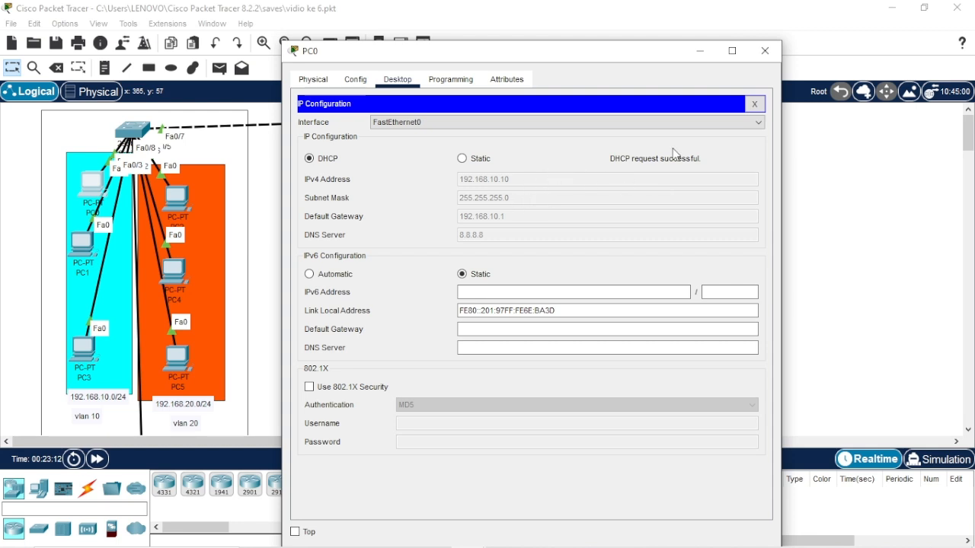
pyautogui.click(764, 51)
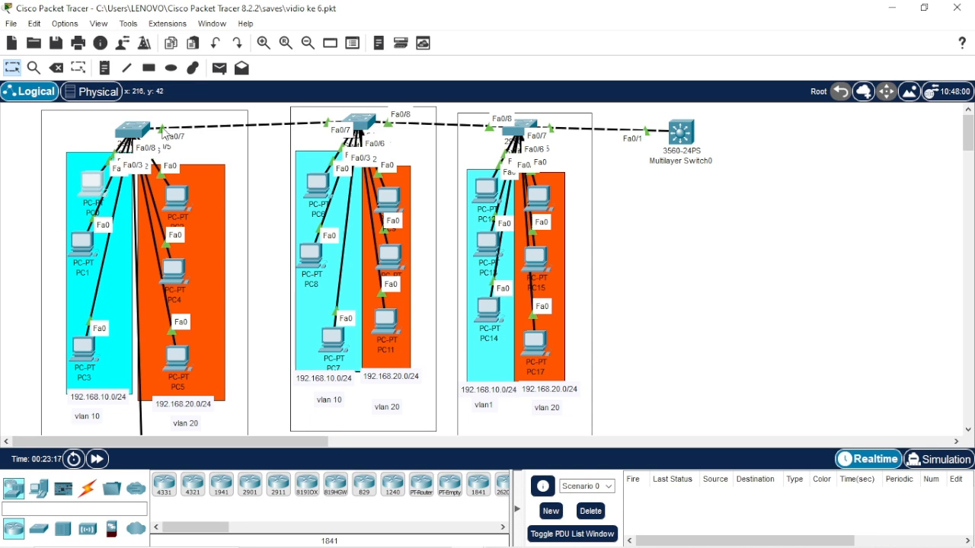
# Step: Open PC6's IP configuration, switch IPv4 addressing to DHCP and close its window
pyautogui.click(315, 189)
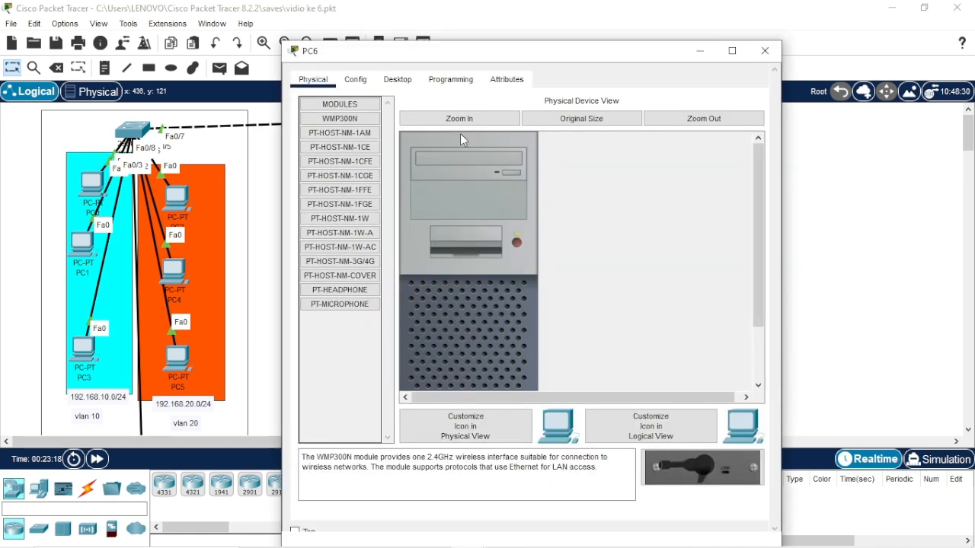
pyautogui.click(397, 79)
pyautogui.click(377, 145)
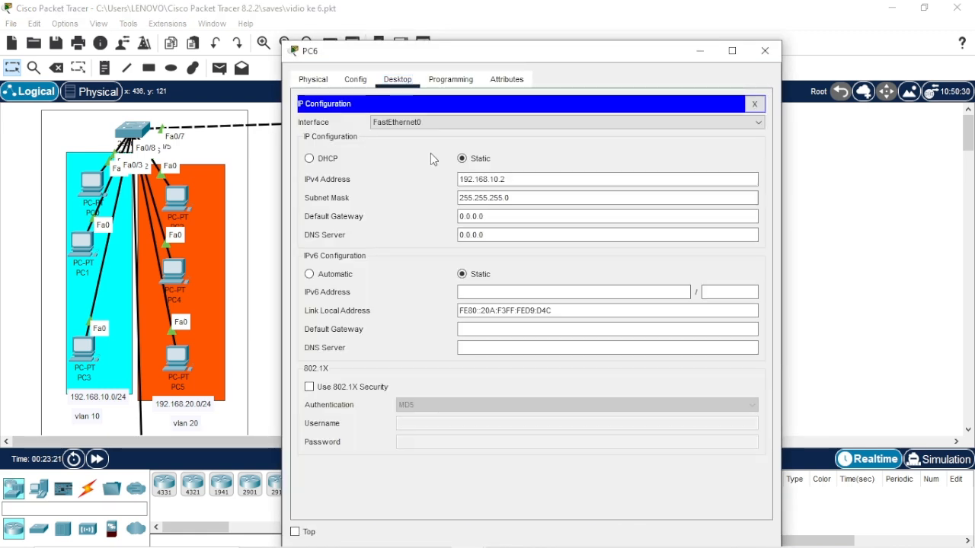
pyautogui.click(313, 161)
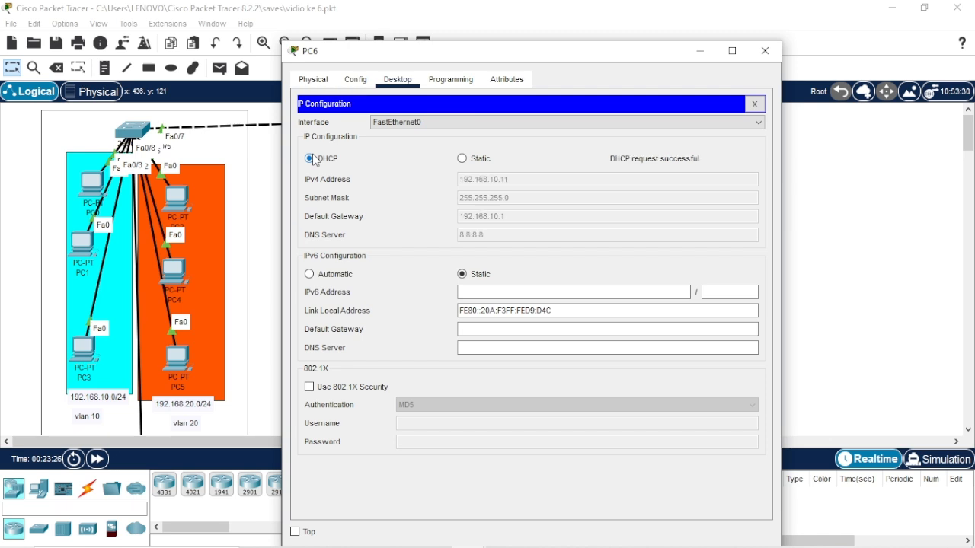
pyautogui.click(762, 55)
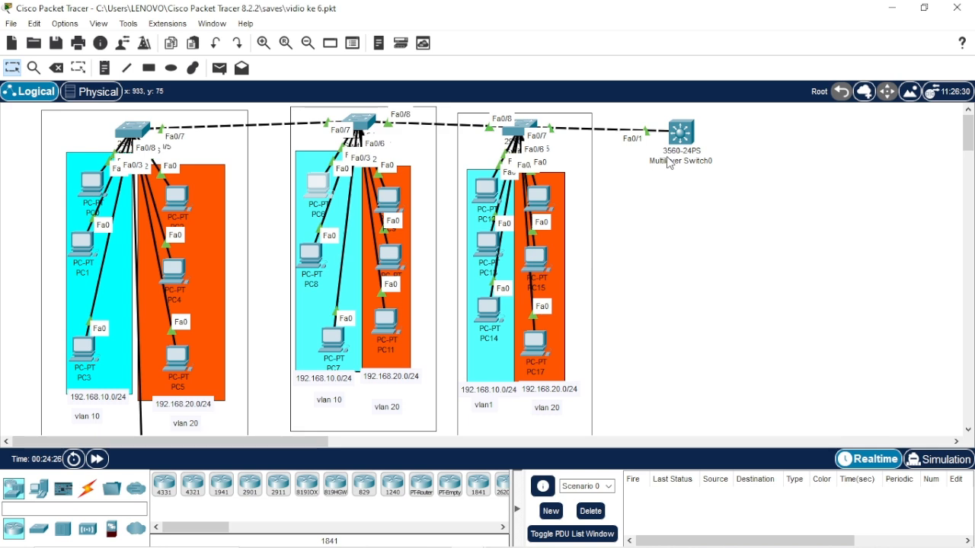
# Step: Place two new PCs side by side in the empty area below Multilayer Switch0, with PC18 shifted slightly away from PC19
pyautogui.moveTo(668, 164)
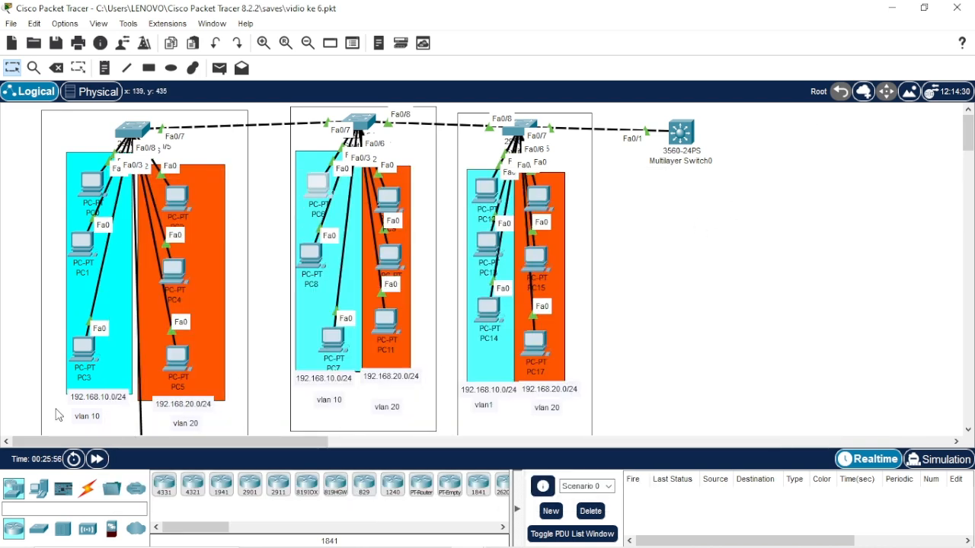
pyautogui.click(38, 488)
pyautogui.moveTo(164, 485); pyautogui.dragTo(689, 335)
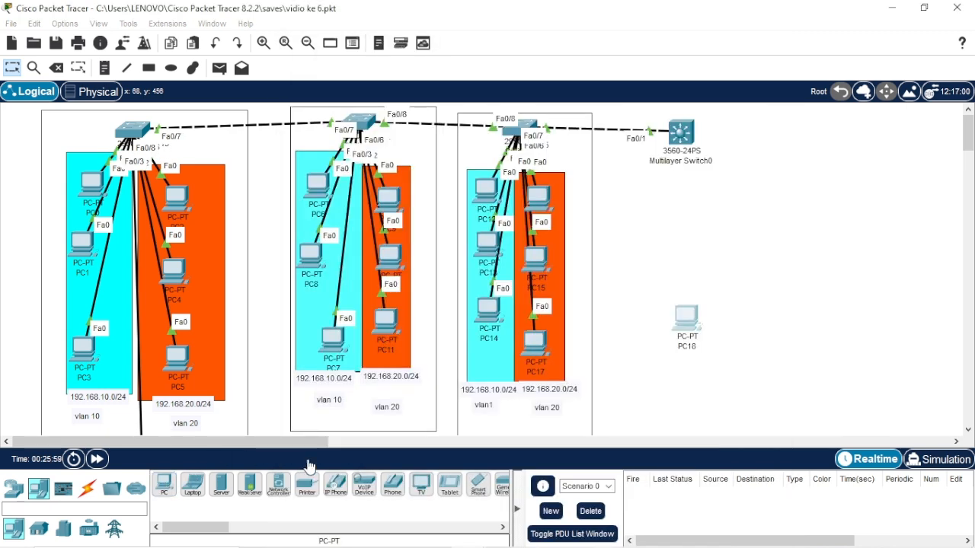
pyautogui.moveTo(164, 485); pyautogui.dragTo(771, 341)
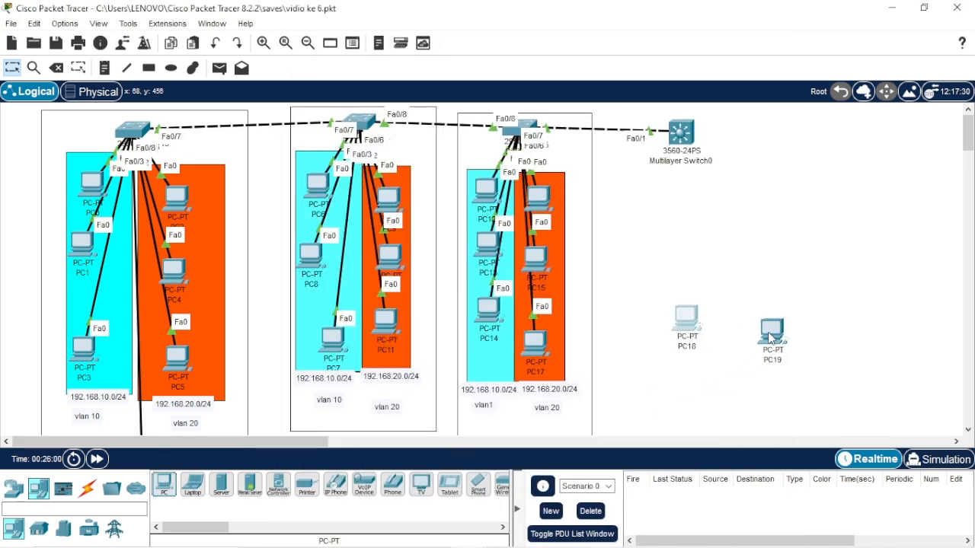
pyautogui.moveTo(764, 340)
pyautogui.moveTo(693, 324); pyautogui.dragTo(673, 333)
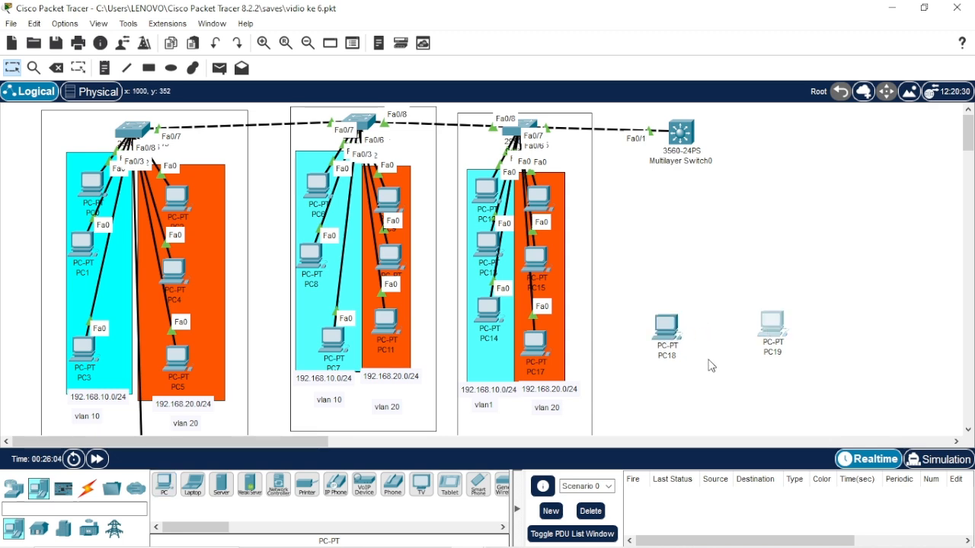
# Step: Move the note listing the VLAN 1, 10 and 20 subnets to the empty area below PC18 and PC19
pyautogui.scroll(-5, 711, 367)
pyautogui.moveTo(239, 274); pyautogui.dragTo(799, 234)
pyautogui.click(669, 143)
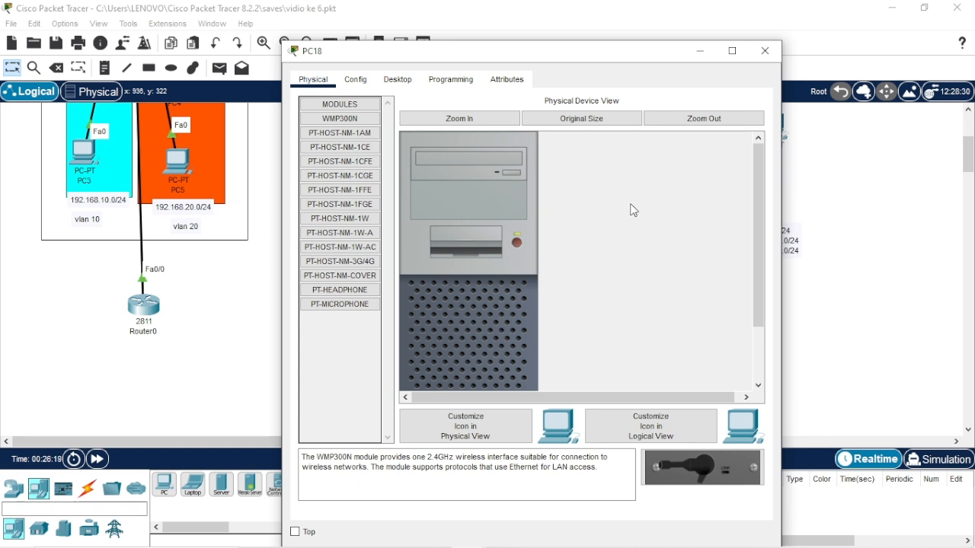
pyautogui.click(815, 307)
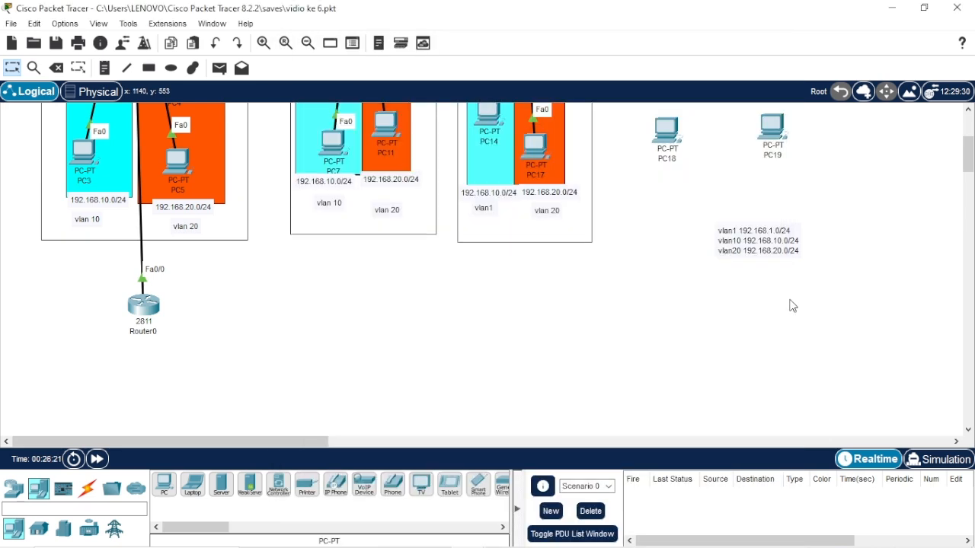
# Step: Connect PC18 directly to PC19 with an automatically chosen cable
pyautogui.scroll(2, 617, 363)
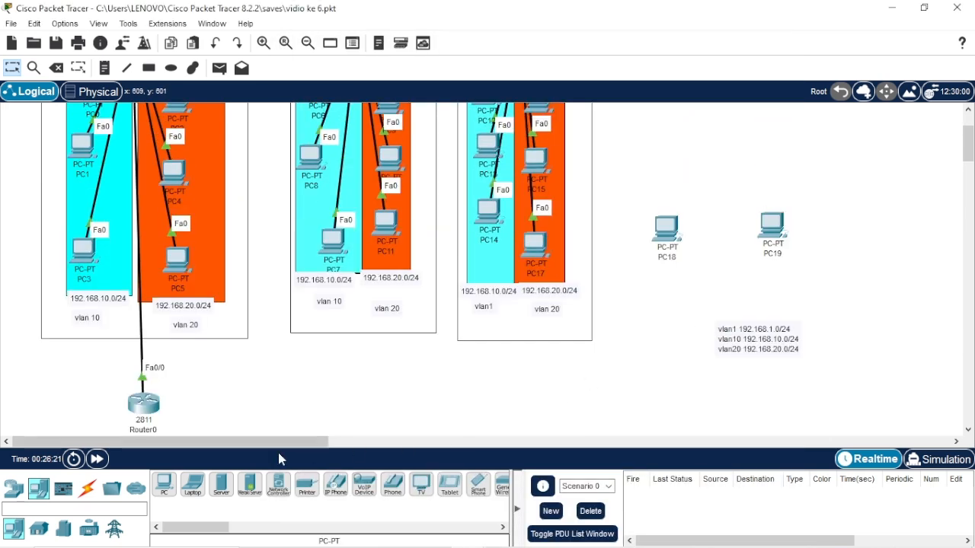
pyautogui.click(87, 488)
pyautogui.click(163, 484)
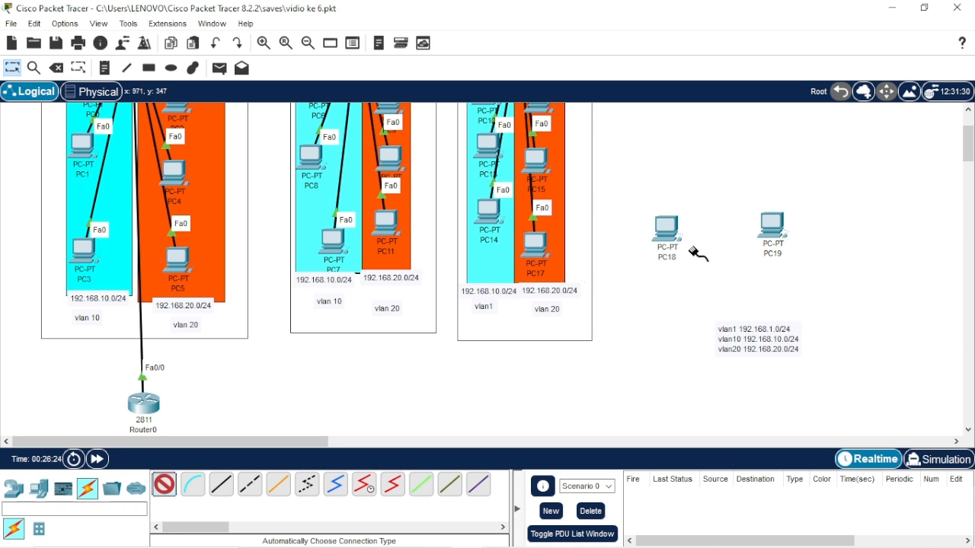
pyautogui.click(667, 228)
pyautogui.click(769, 235)
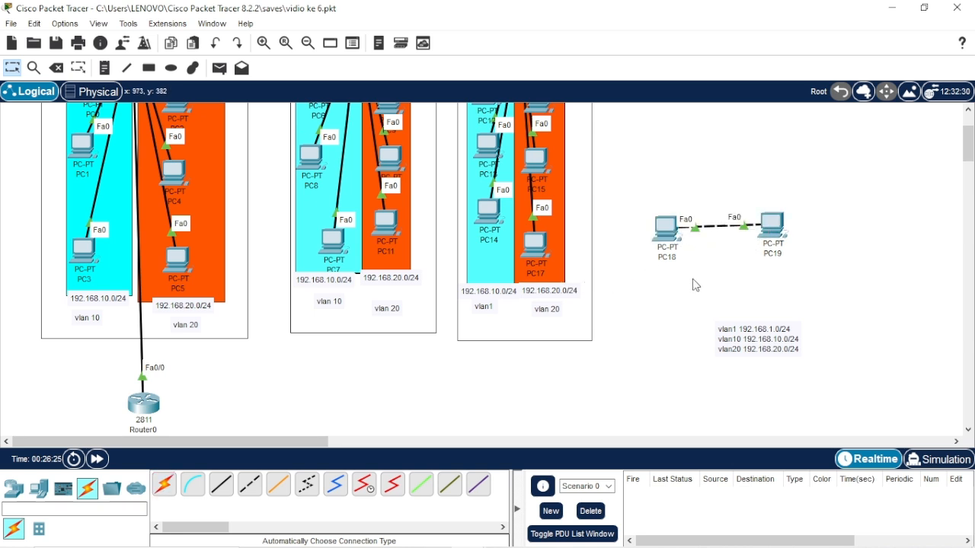
# Step: Assign the static IPv4 address 192.168.10.1 to PC18 and close its window
pyautogui.click(669, 242)
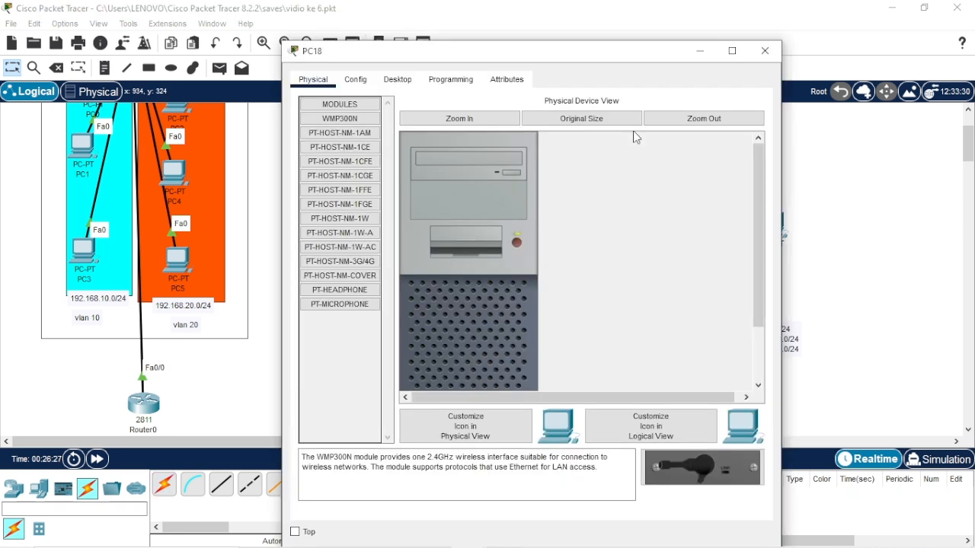
pyautogui.click(397, 79)
pyautogui.click(343, 113)
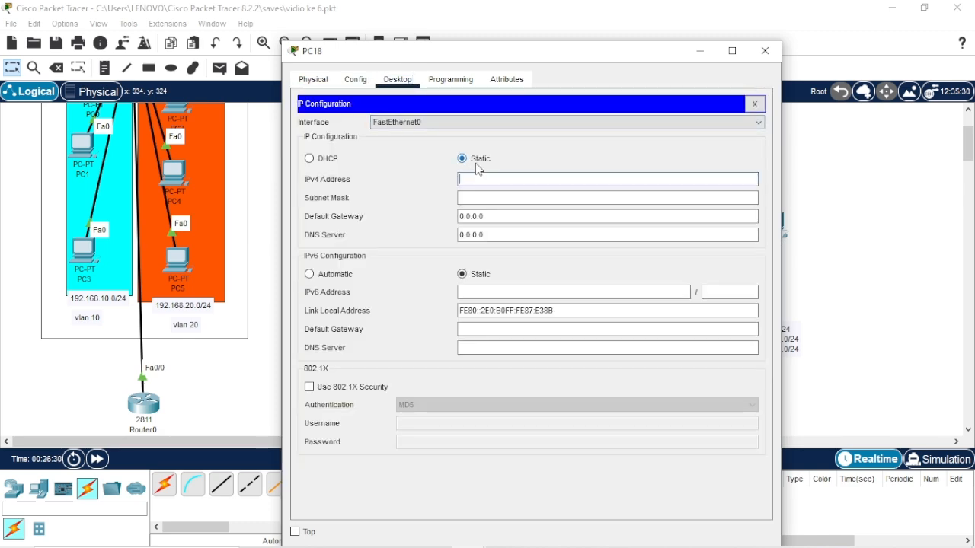
pyautogui.write('192.')
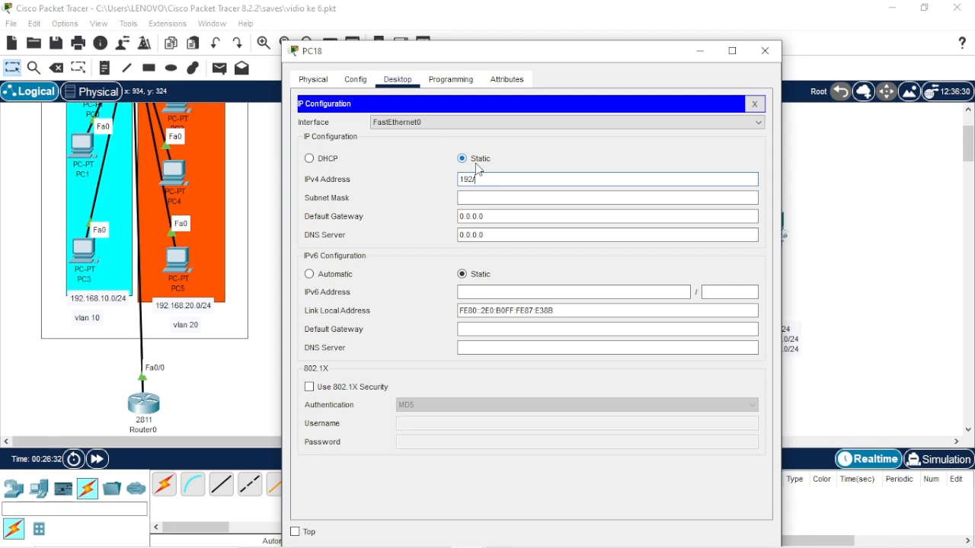
pyautogui.write('168.10.1')
pyautogui.click(766, 52)
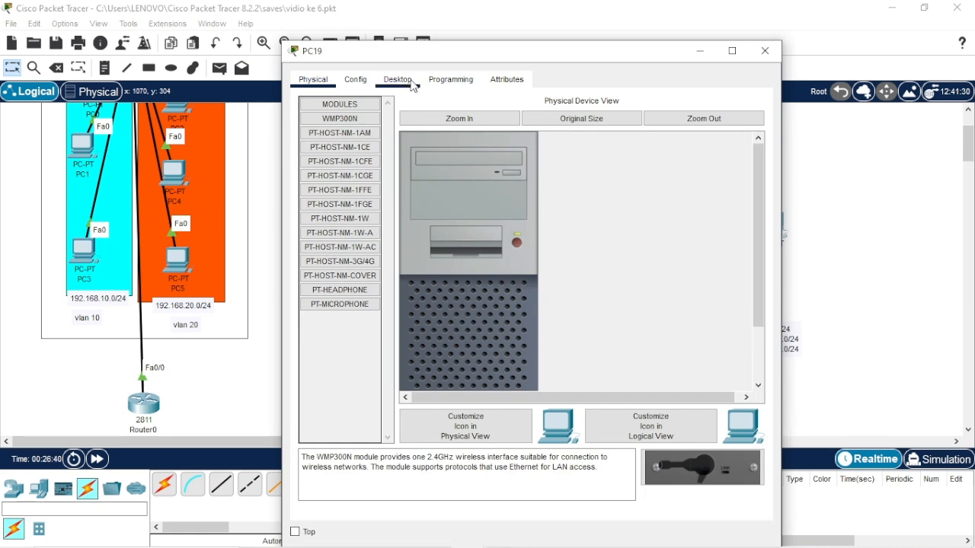
# Step: Assign PC19 the static IPv4 address 192.168.20.1 with subnet mask 255.255.255.0 and close its window
pyautogui.click(411, 83)
pyautogui.click(343, 131)
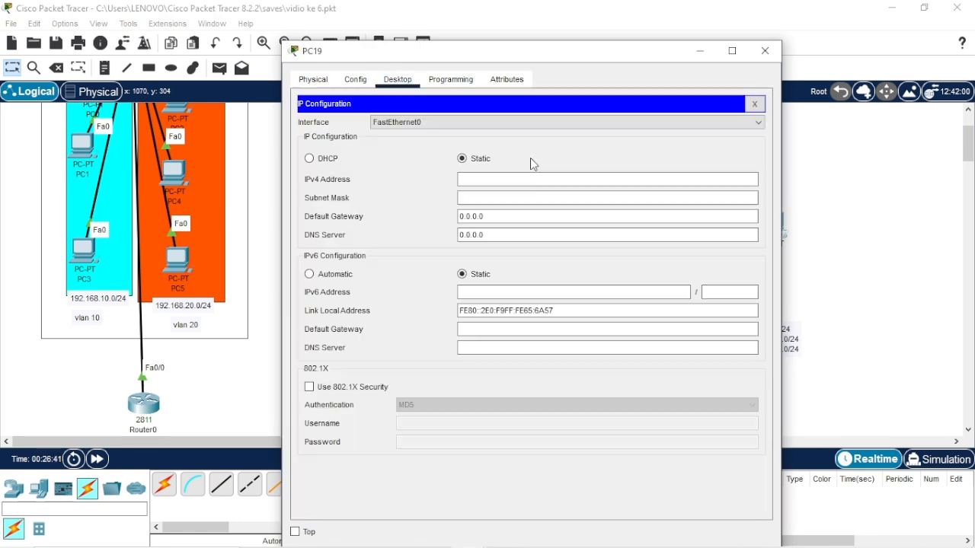
pyautogui.click(564, 178)
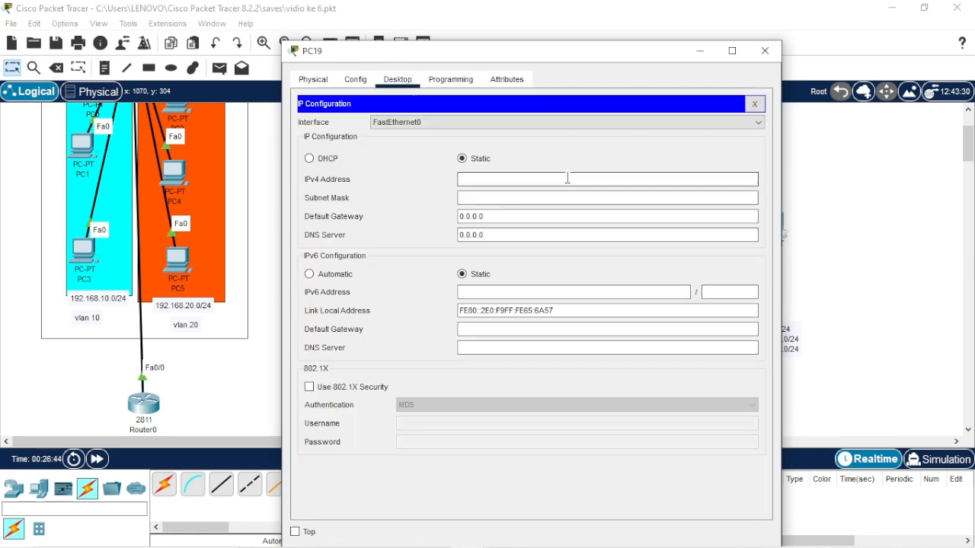
pyautogui.write('192')
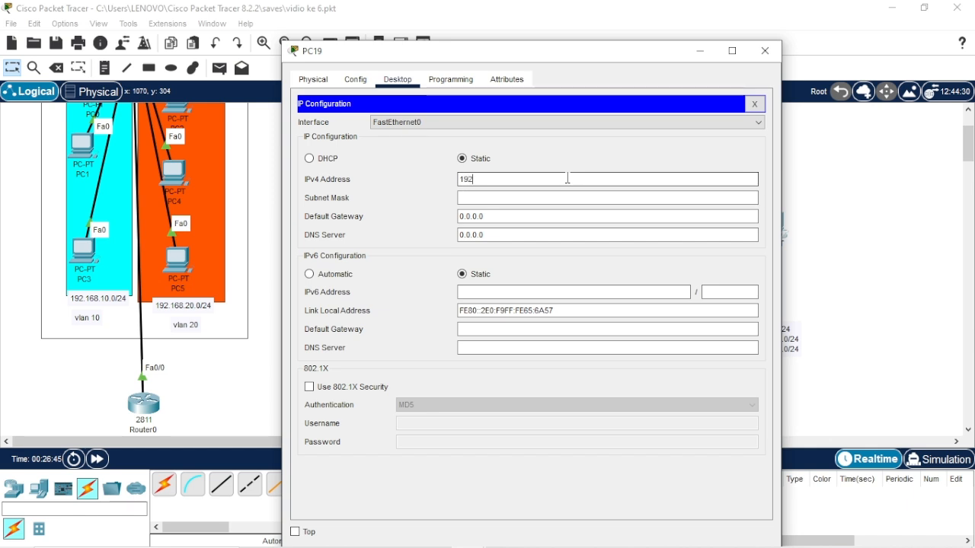
pyautogui.write('.168.20.')
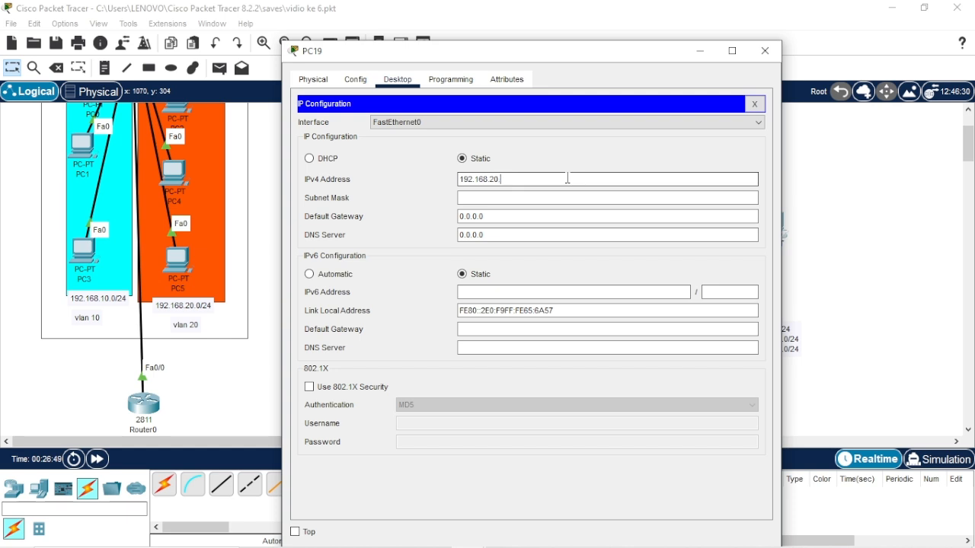
pyautogui.write('1')
pyautogui.press('Tab')
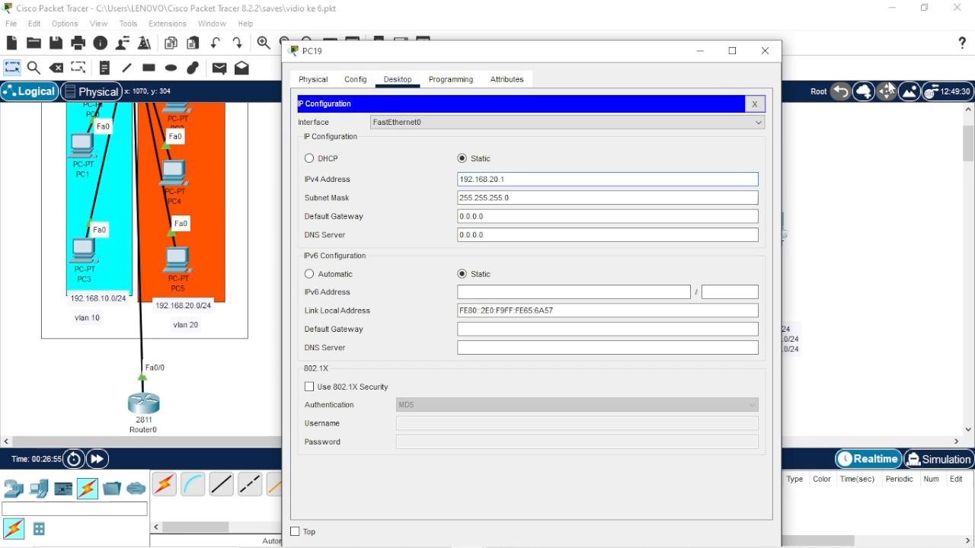
pyautogui.click(764, 52)
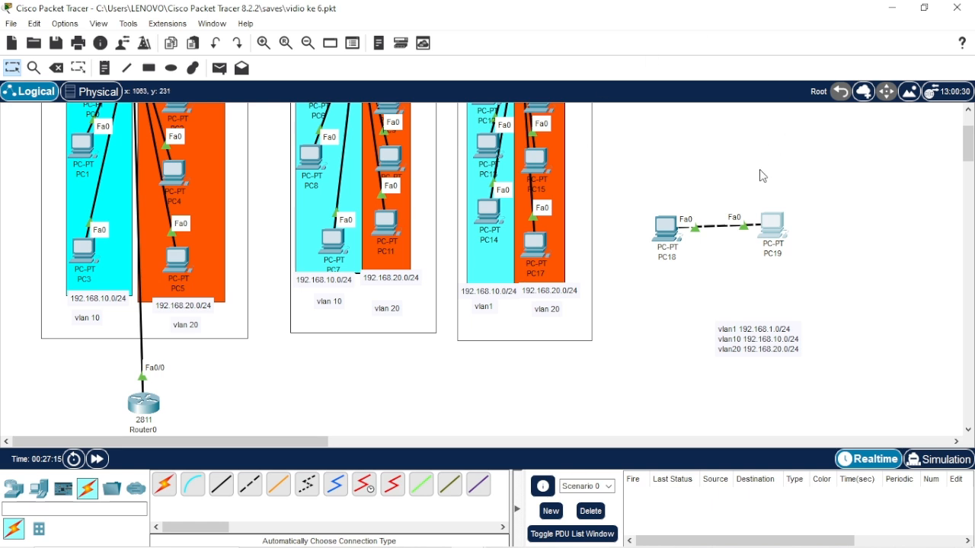
# Step: Delete the cable between PC18 and PC19, keeping both PCs
pyautogui.click(55, 68)
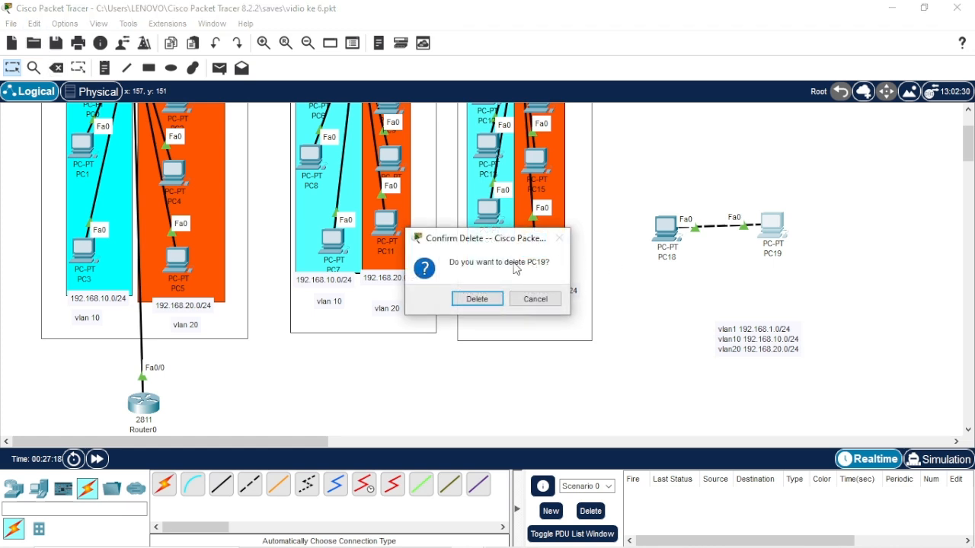
pyautogui.click(535, 298)
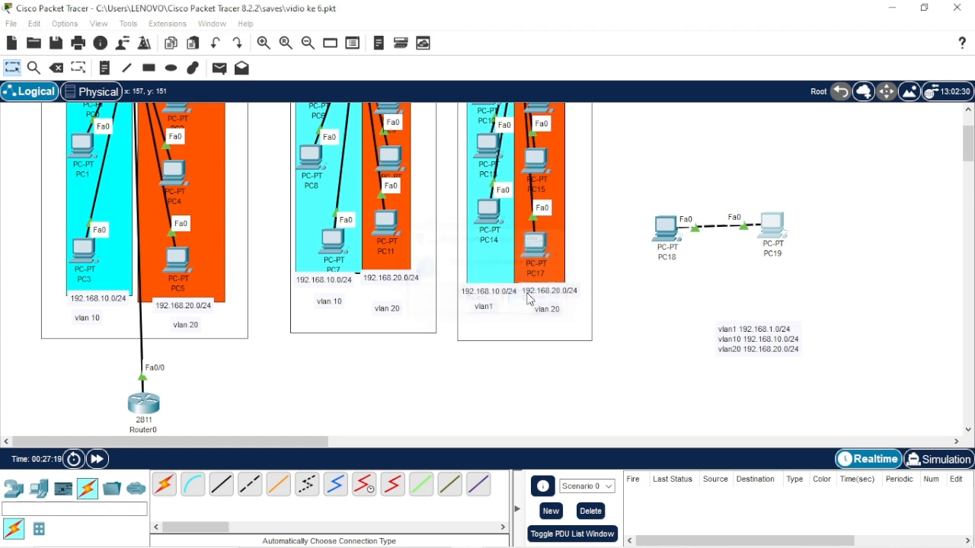
pyautogui.click(57, 69)
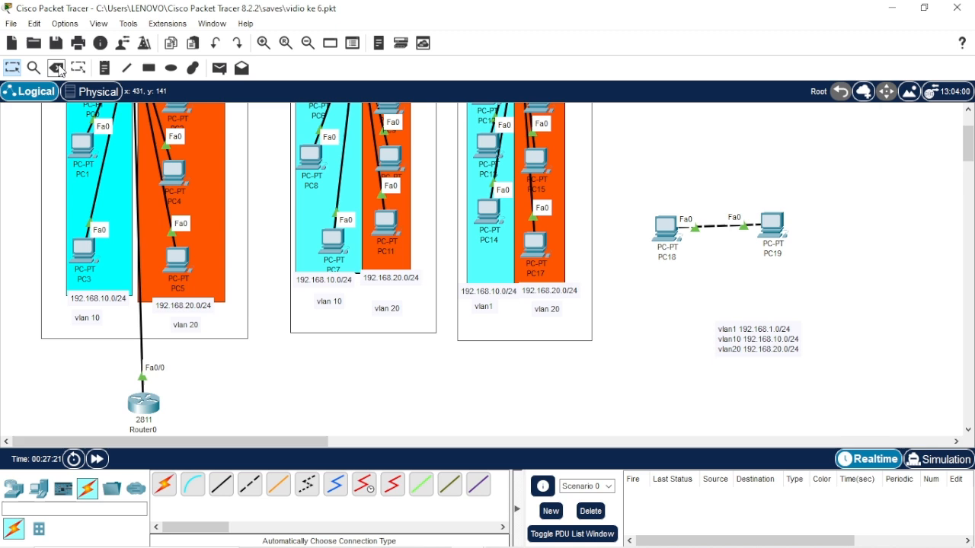
pyautogui.click(701, 225)
# Step: Connect PC18 and PC19 to Multilayer Switch0 with automatically chosen cables
pyautogui.scroll(3, 683, 243)
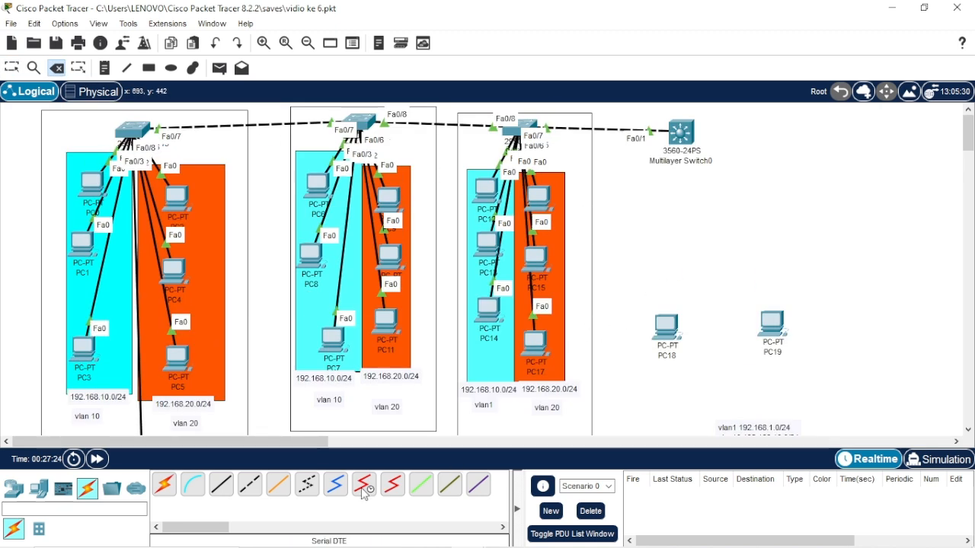
pyautogui.click(164, 485)
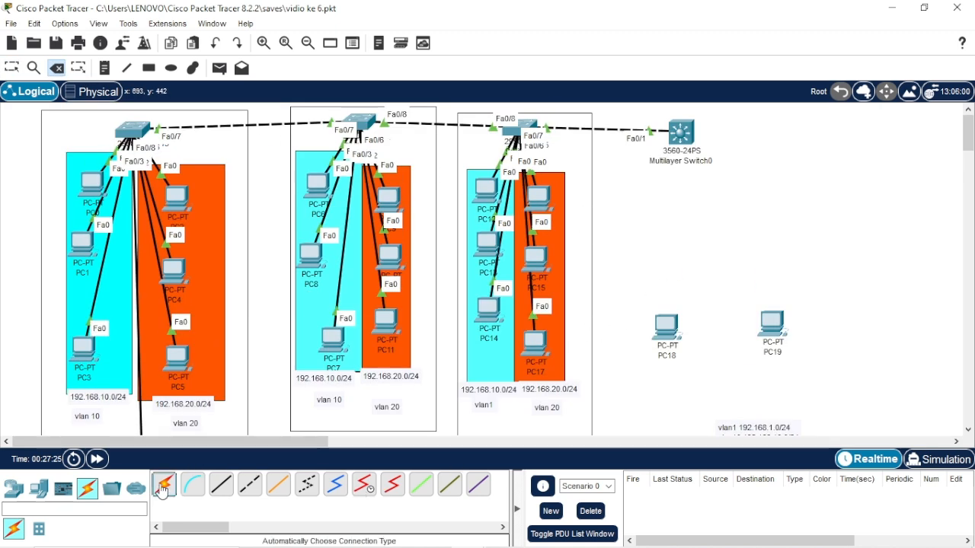
pyautogui.click(666, 328)
pyautogui.click(683, 141)
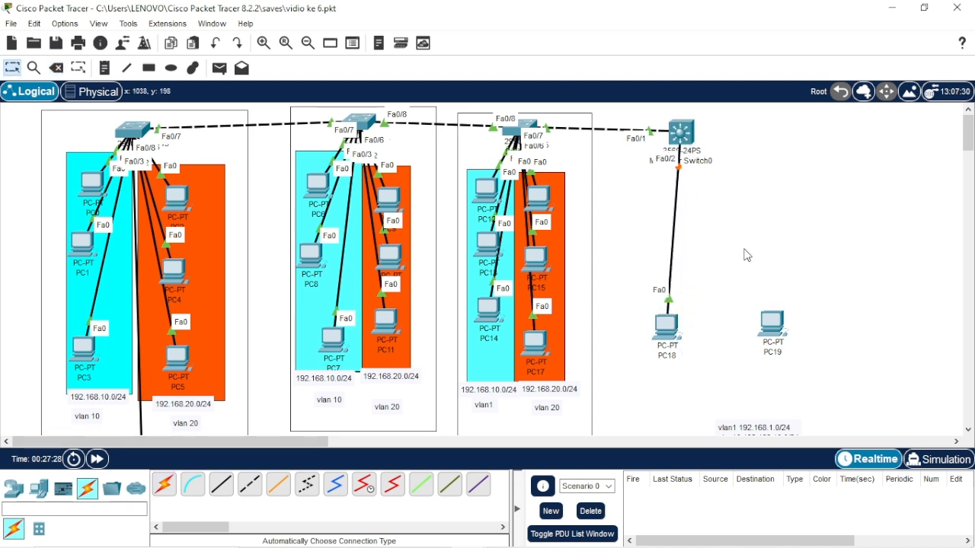
pyautogui.click(164, 486)
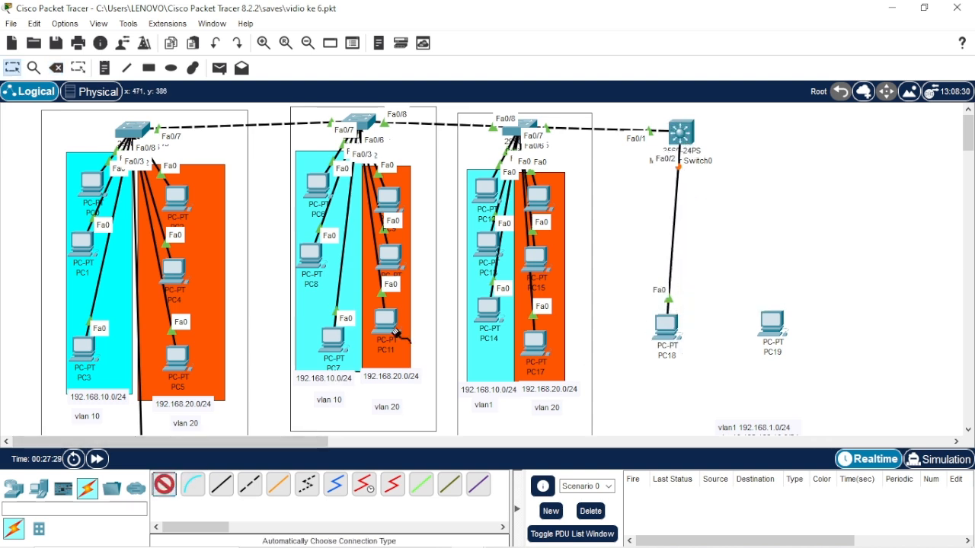
pyautogui.click(682, 136)
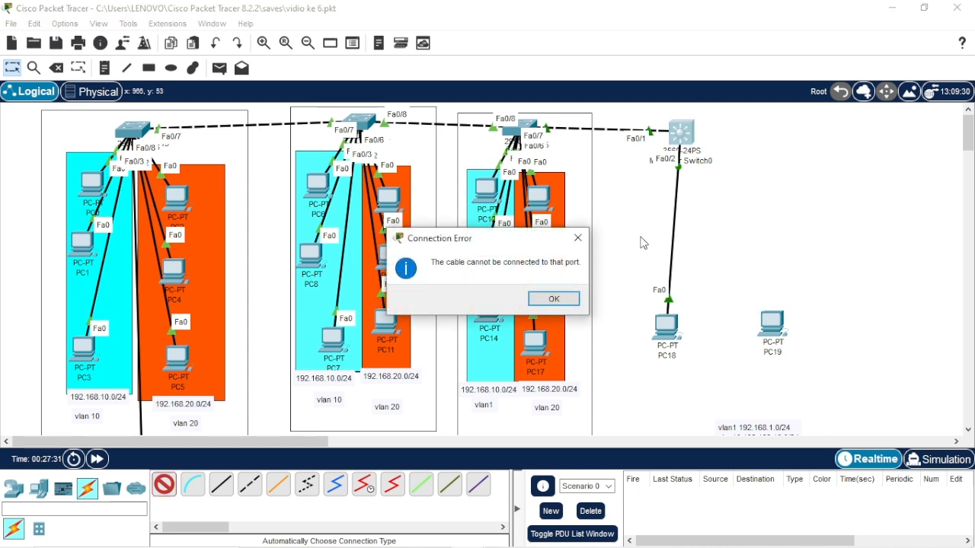
pyautogui.click(553, 298)
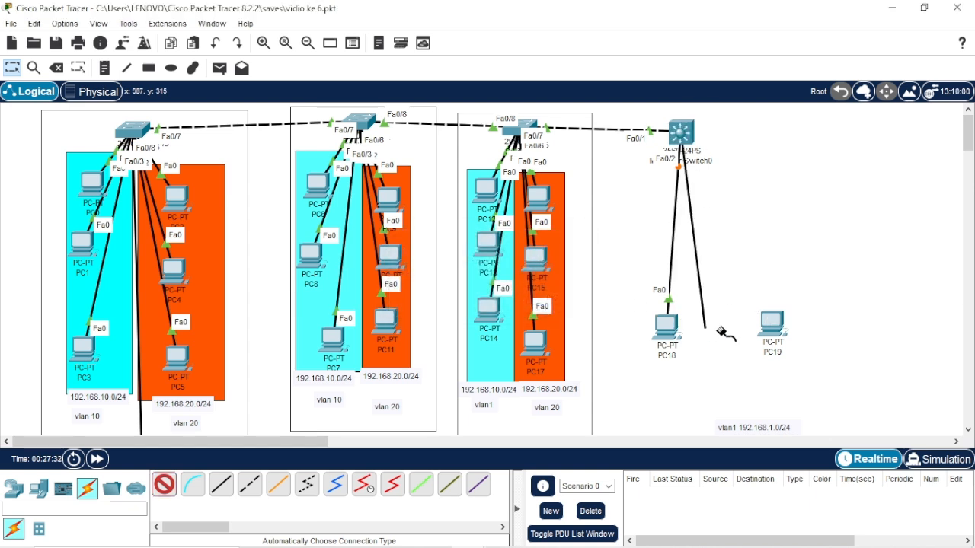
pyautogui.click(769, 326)
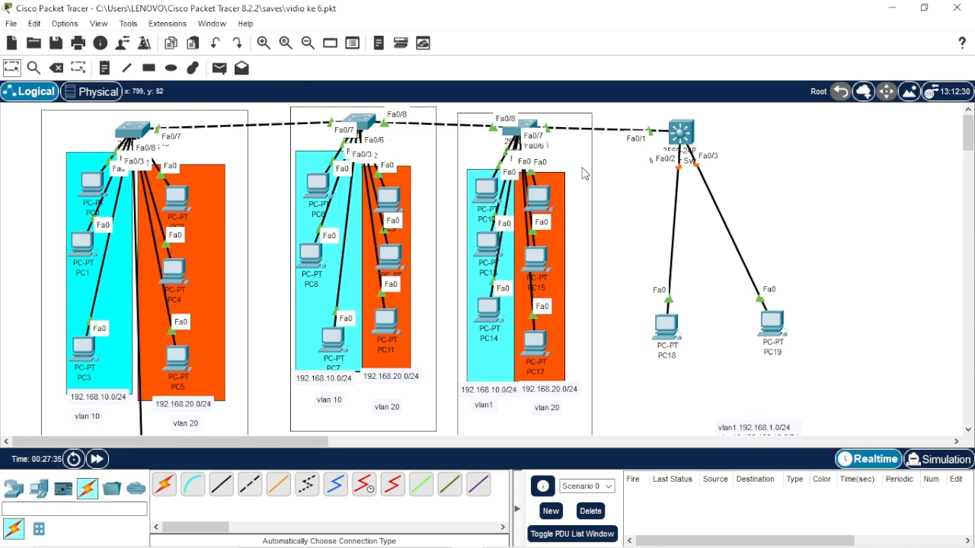
# Step: Open Multilayer Switch0's command line, enter global configuration mode and create VLAN 10
pyautogui.click(682, 135)
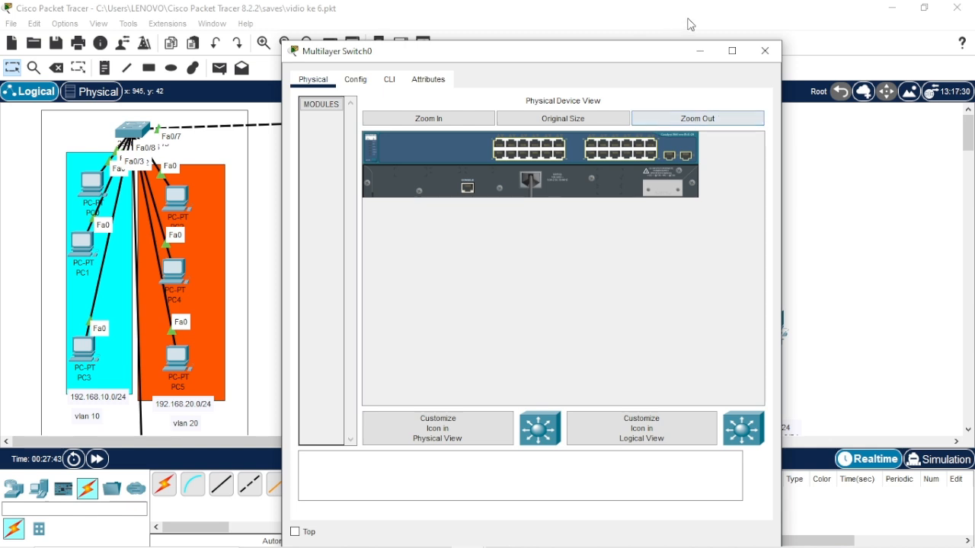
pyautogui.click(389, 80)
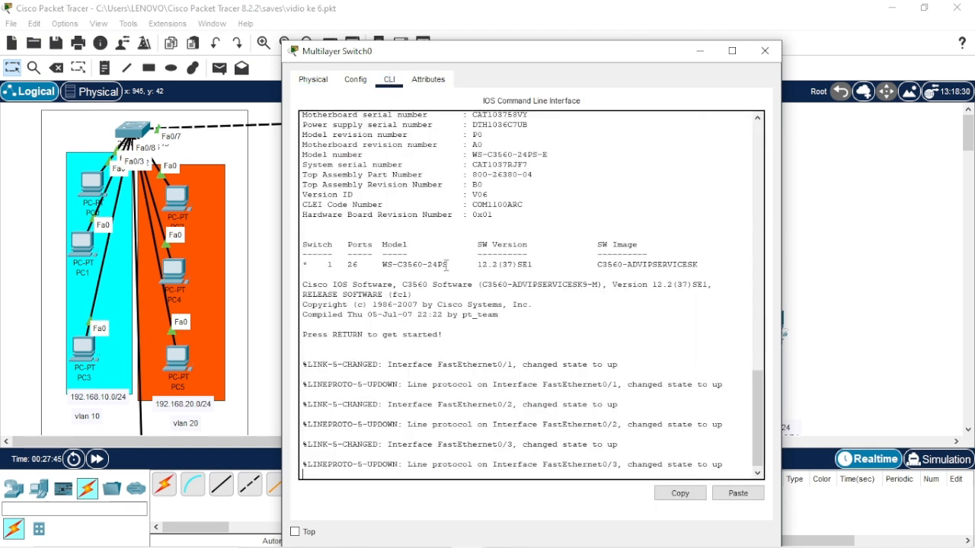
pyautogui.press('Return')
pyautogui.write('ena')
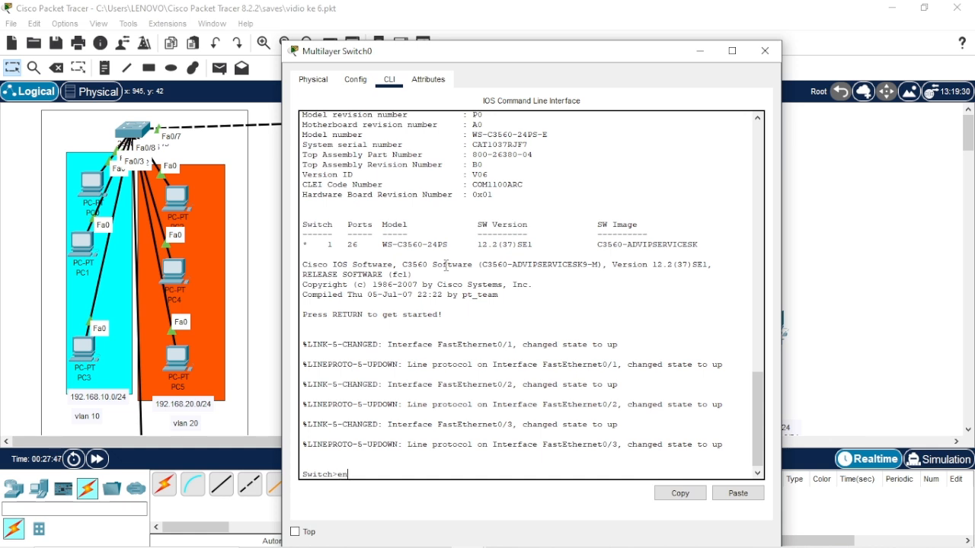
pyautogui.press('Return')
pyautogui.write('conf t')
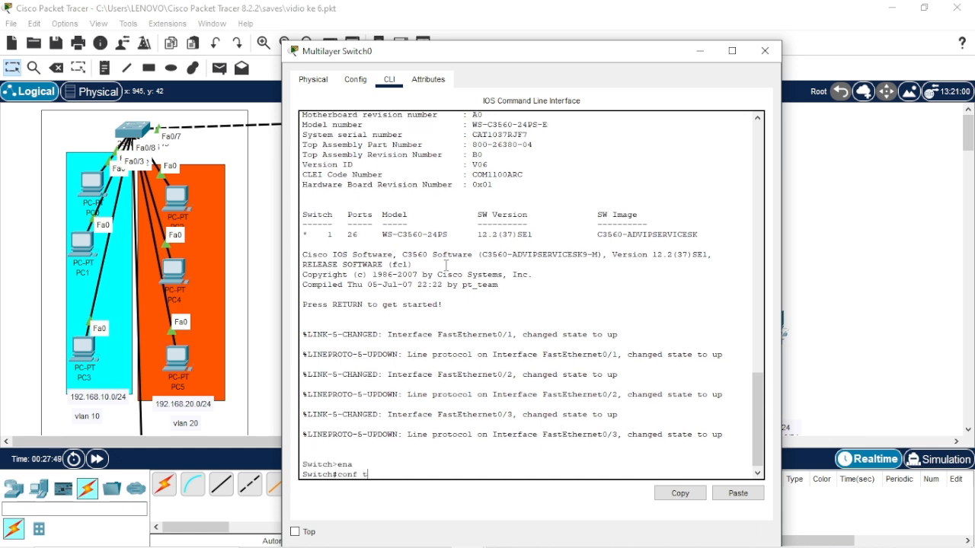
pyautogui.press('Return')
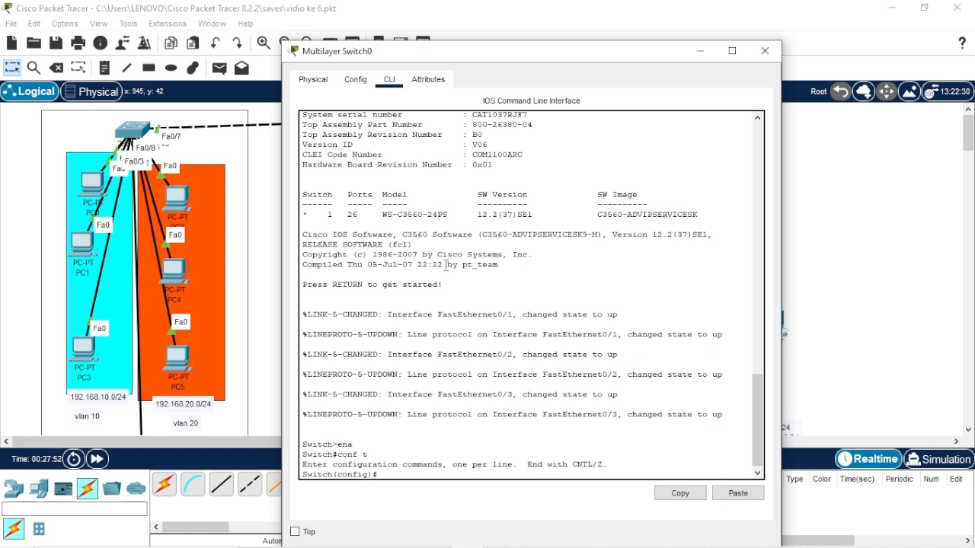
pyautogui.write('vlan 10')
pyautogui.press('Return')
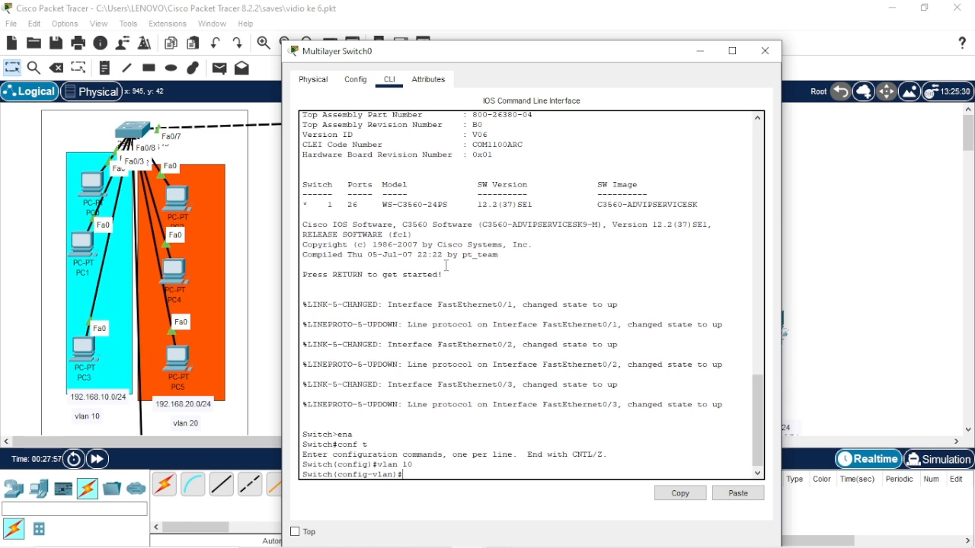
# Step: Name VLAN 10 with a person's first name, create VLAN 20 named with its v-spelled variant, and return to global configuration mode
pyautogui.write('name erwan')
pyautogui.press('Return')
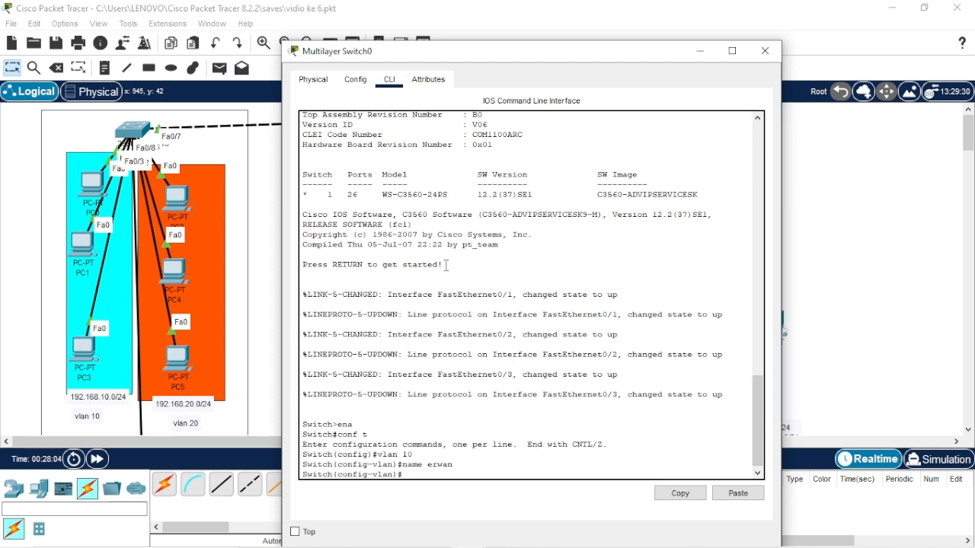
pyautogui.write('e')
pyautogui.write('vla')
pyautogui.write('n 20')
pyautogui.press('Return')
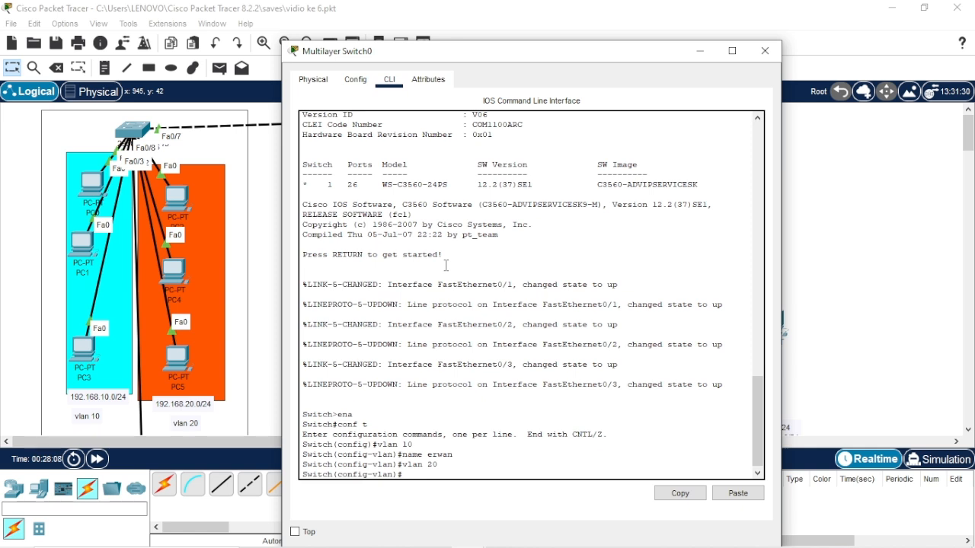
pyautogui.write('name ervan')
pyautogui.press('Return')
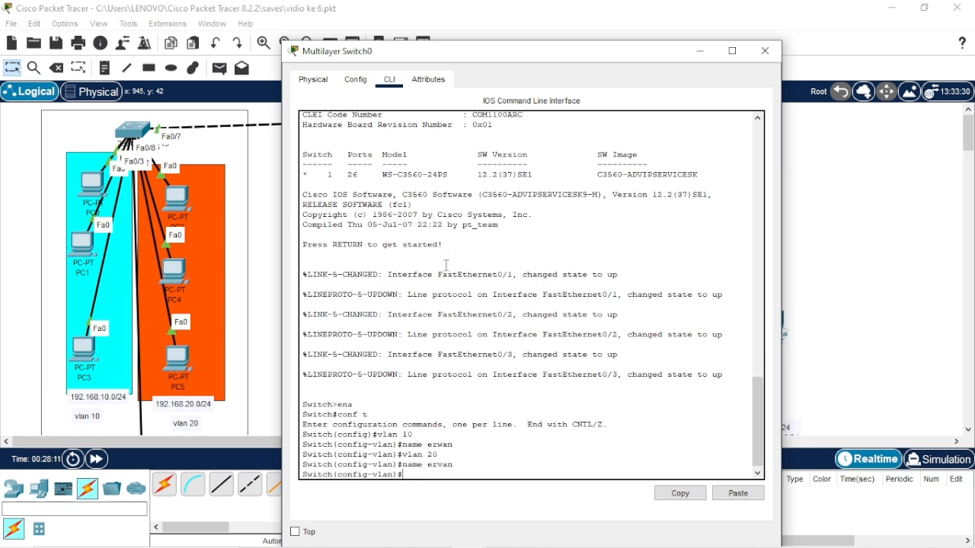
pyautogui.write('ex')
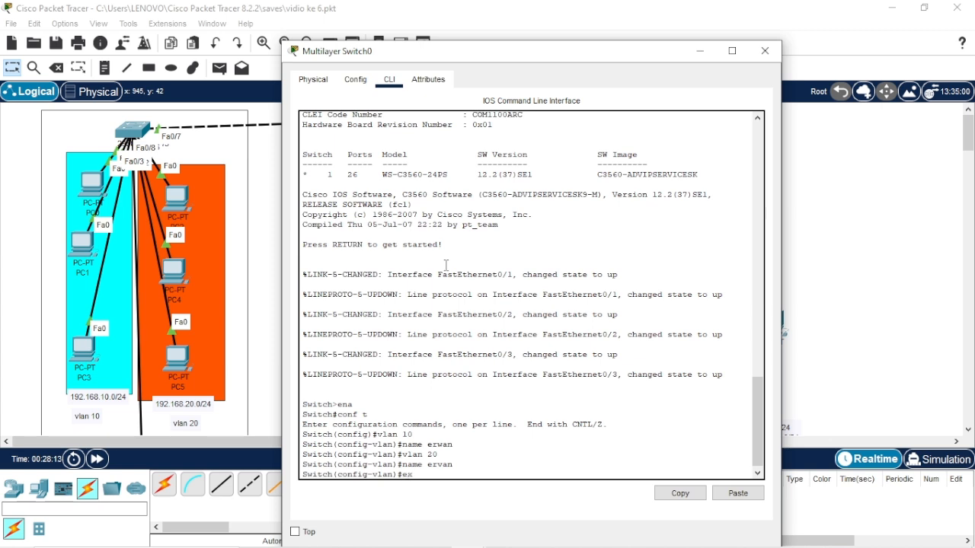
pyautogui.press('Return')
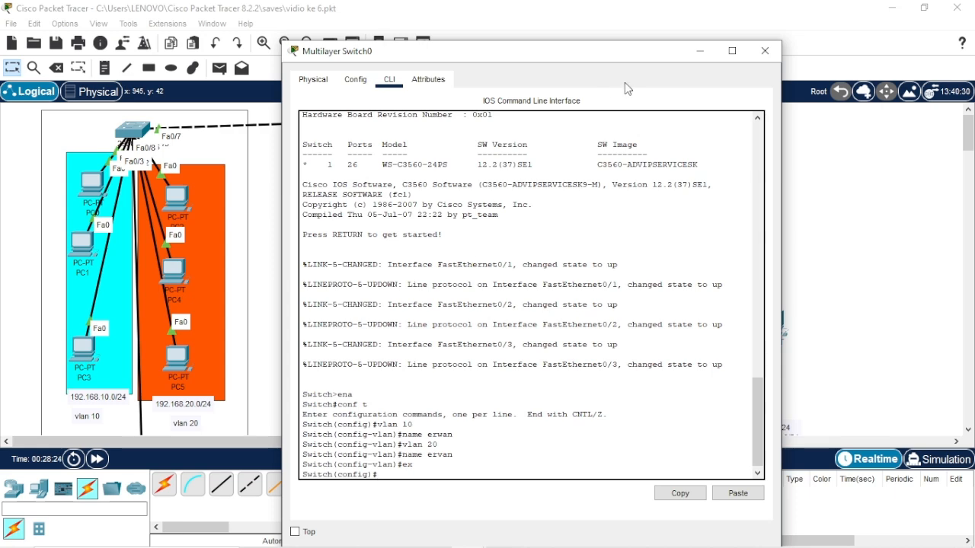
# Step: Assign interface fa0/2 to access VLAN 10 and return to global configuration mode
pyautogui.moveTo(595, 58); pyautogui.dragTo(636, 43)
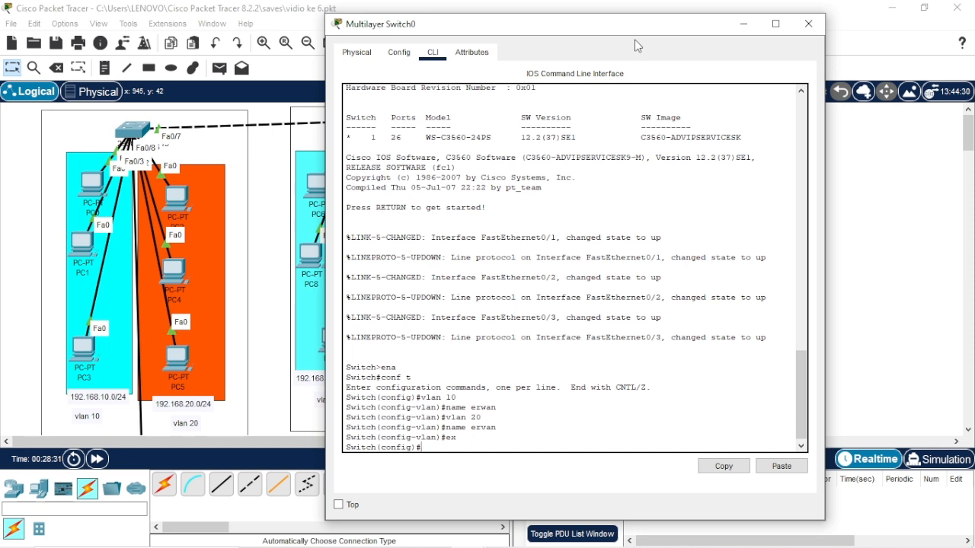
pyautogui.write('int fa0/2')
pyautogui.press('Return')
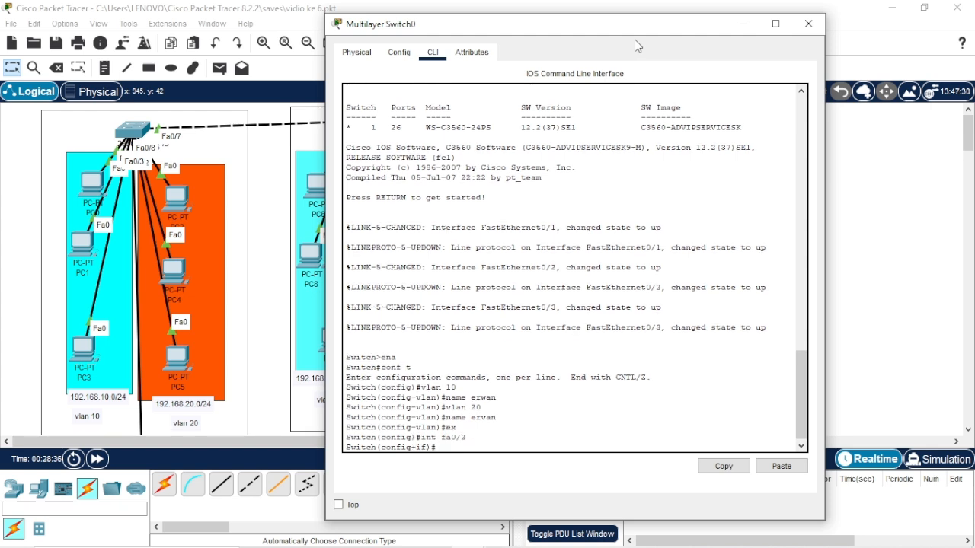
pyautogui.write('sw')
pyautogui.press('Tab')
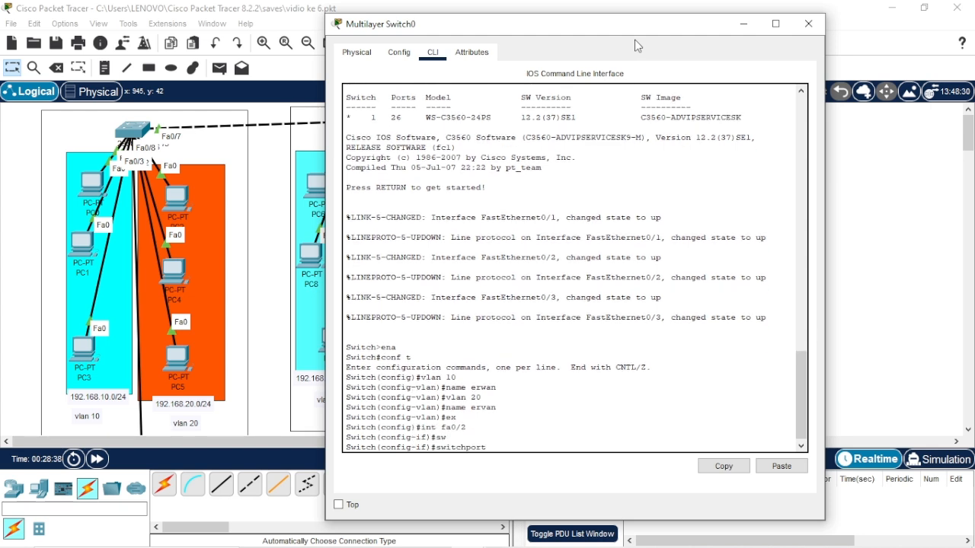
pyautogui.write('a')
pyautogui.press('Tab')
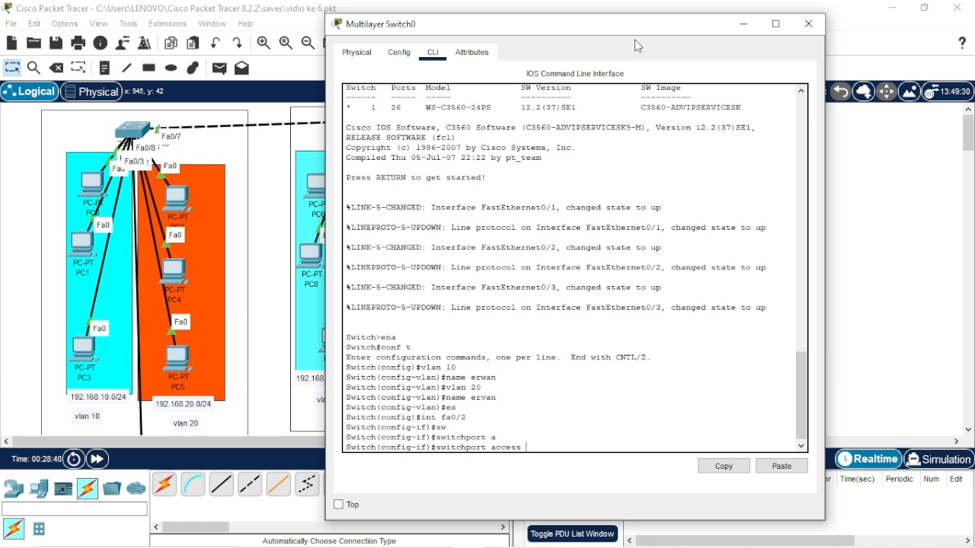
pyautogui.write('vlan 10')
pyautogui.press('Return')
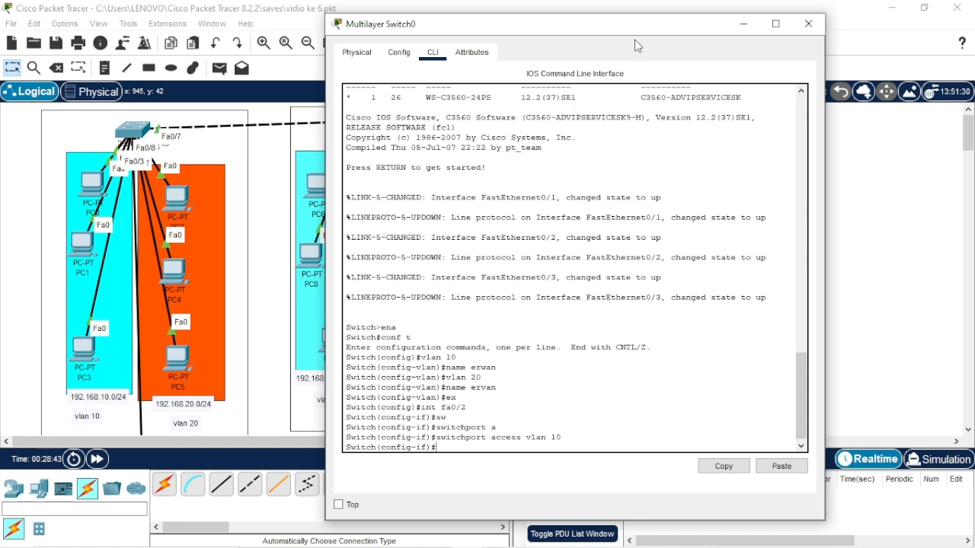
pyautogui.write('ex')
pyautogui.press('Return')
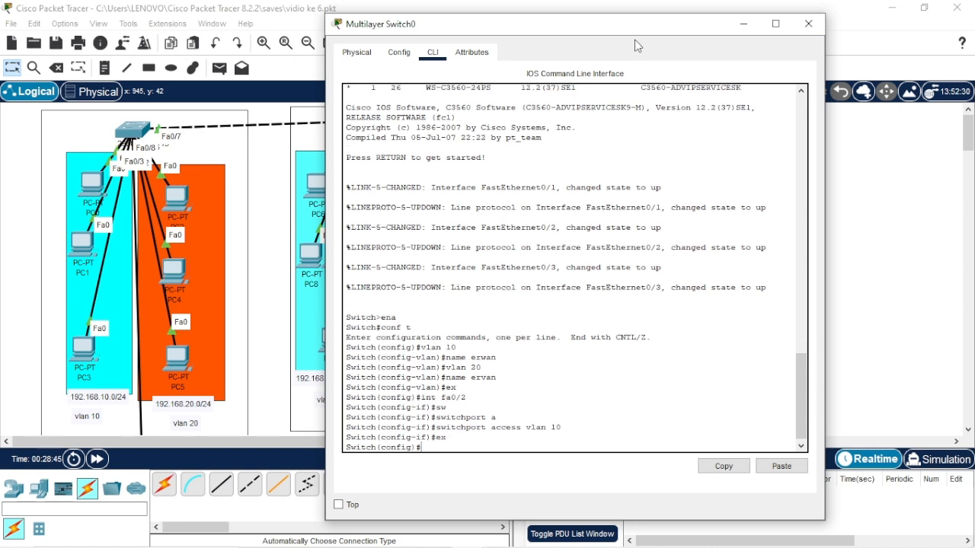
# Step: Assign interface fa0/3 to access VLAN 20
pyautogui.write('int fa0/3')
pyautogui.press('Return')
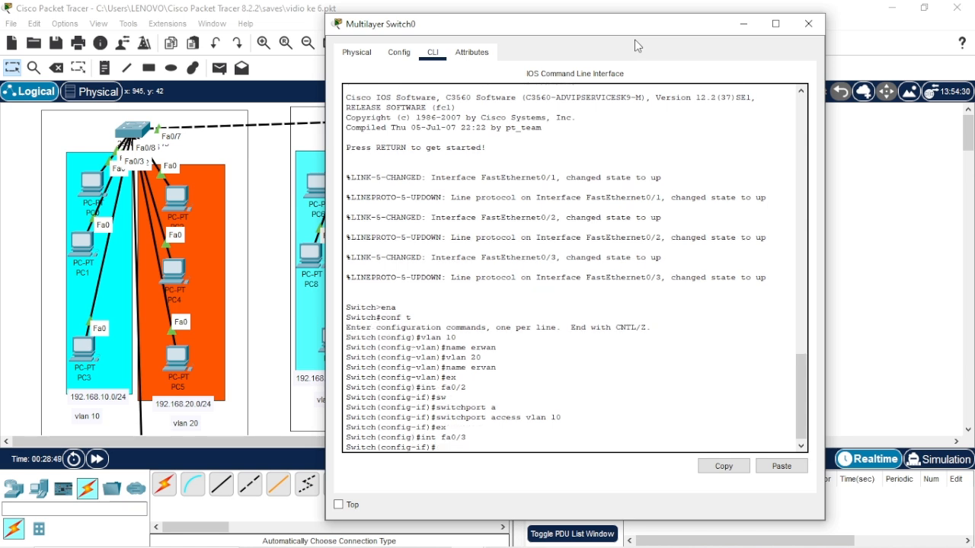
pyautogui.write('sw')
pyautogui.press('Tab')
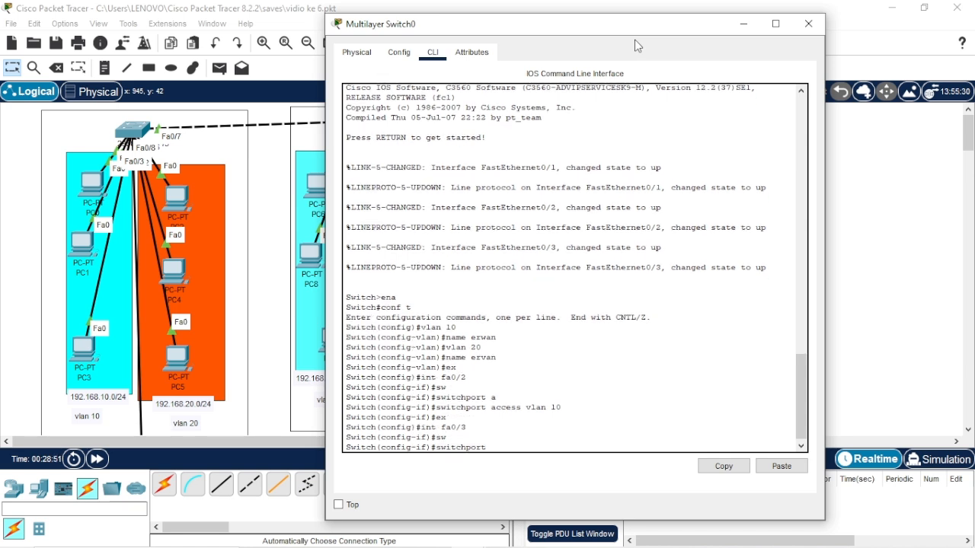
pyautogui.write('a')
pyautogui.press('Tab')
pyautogui.write('v')
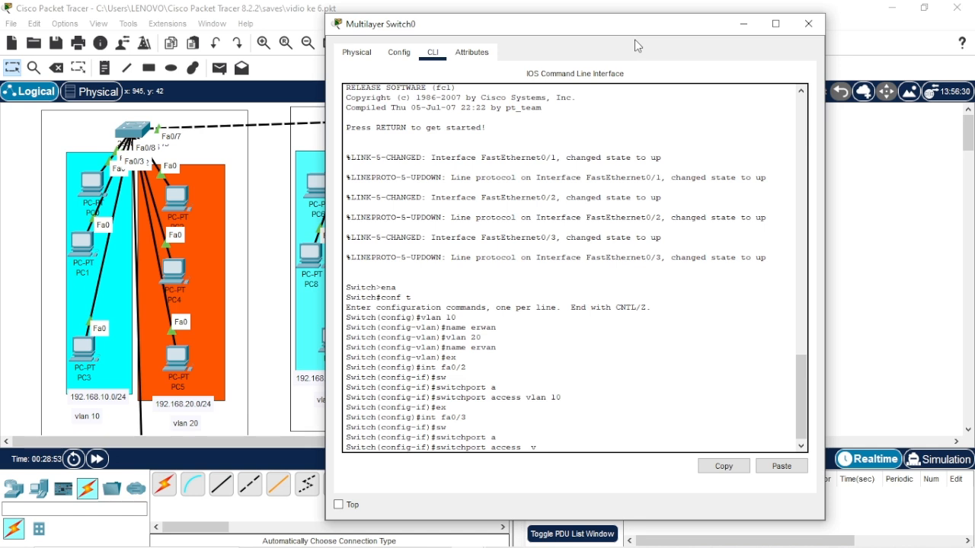
pyautogui.write('lan 20')
pyautogui.press('Return')
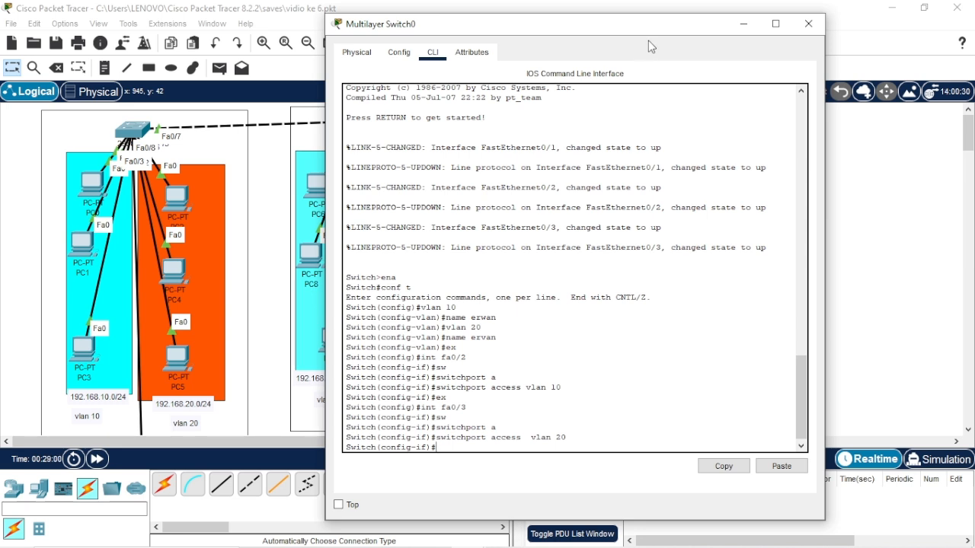
# Step: Show the brief VLAN table and check the port assignments of VLANs 10 and 20
pyautogui.write('do sh vlan brief')
pyautogui.press('Return')
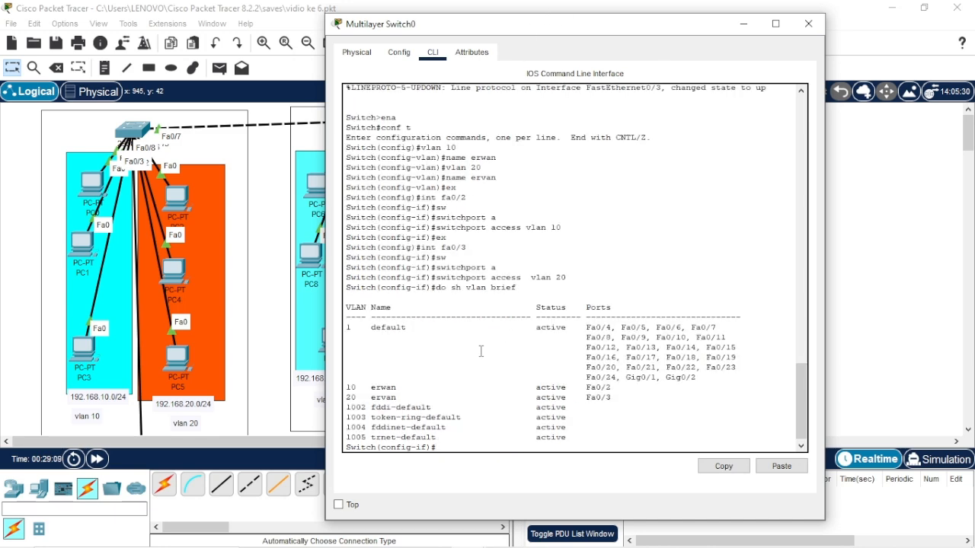
pyautogui.moveTo(347, 388); pyautogui.dragTo(622, 387)
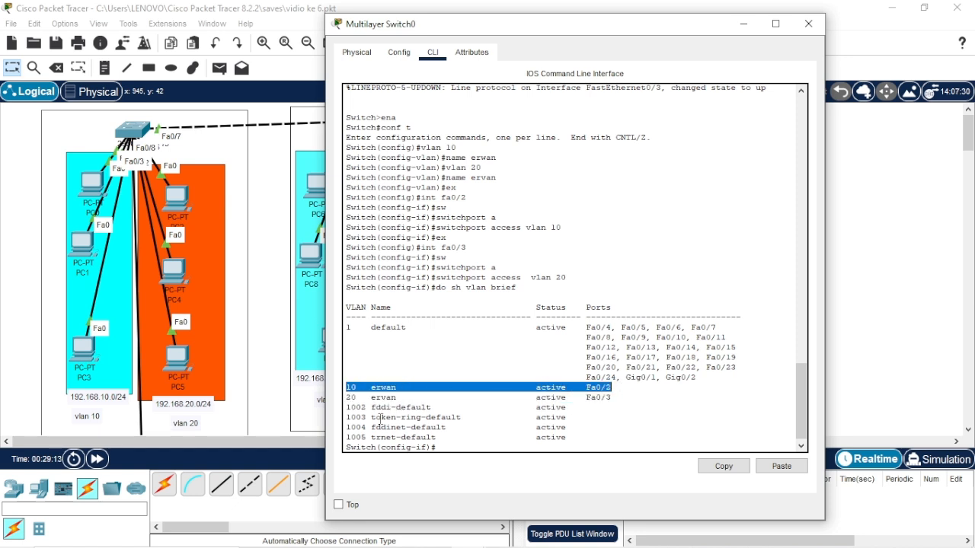
pyautogui.moveTo(348, 397); pyautogui.dragTo(506, 396)
pyautogui.click(505, 397)
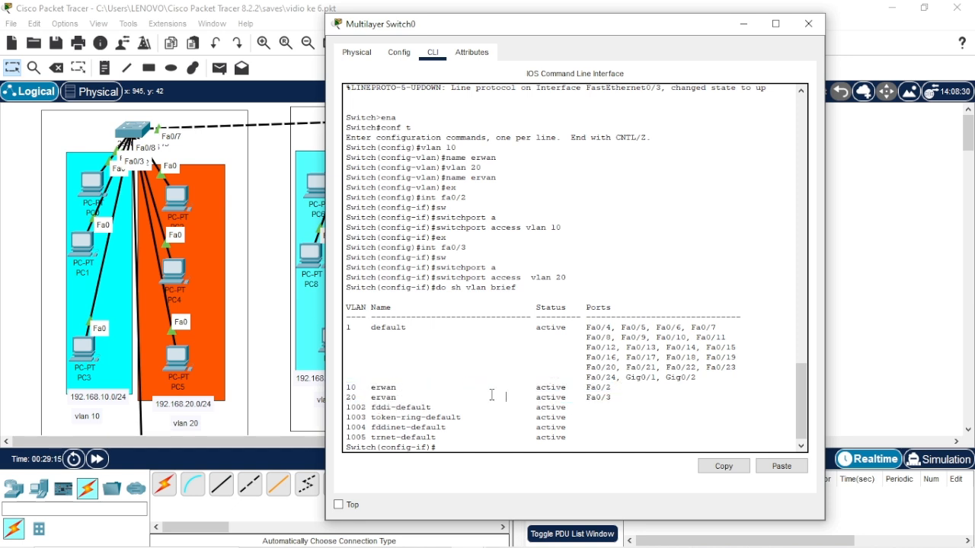
pyautogui.moveTo(376, 388); pyautogui.dragTo(411, 389)
pyautogui.moveTo(613, 388); pyautogui.dragTo(569, 388)
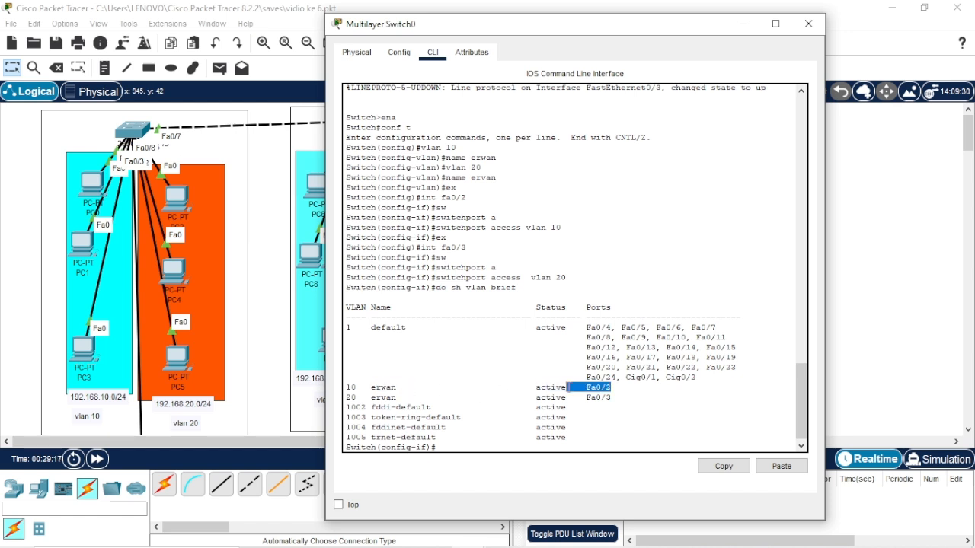
pyautogui.click(608, 389)
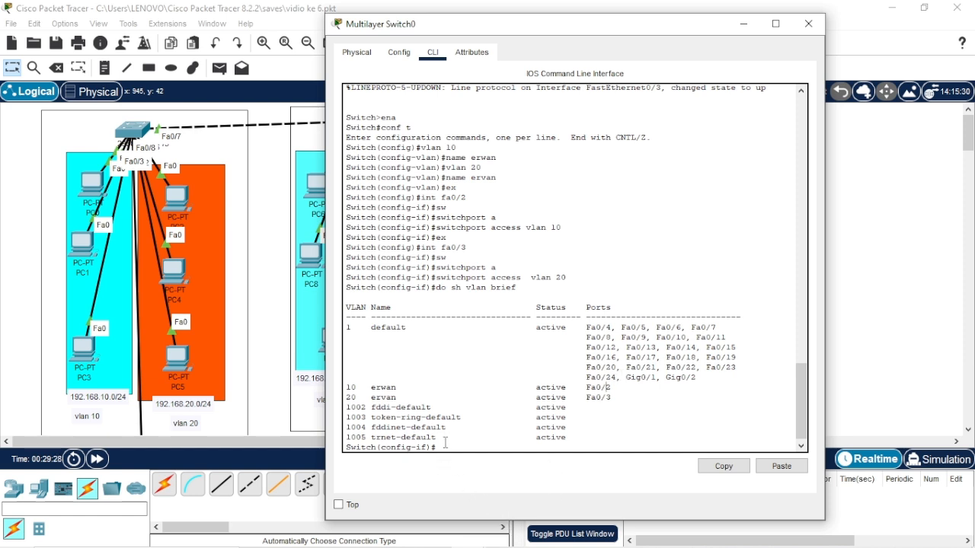
# Step: Give the VLAN 10 interface the IP address 192.168.10.1 with mask 255.255.255.0 and exit its configuration
pyautogui.write('ex')
pyautogui.press('Return')
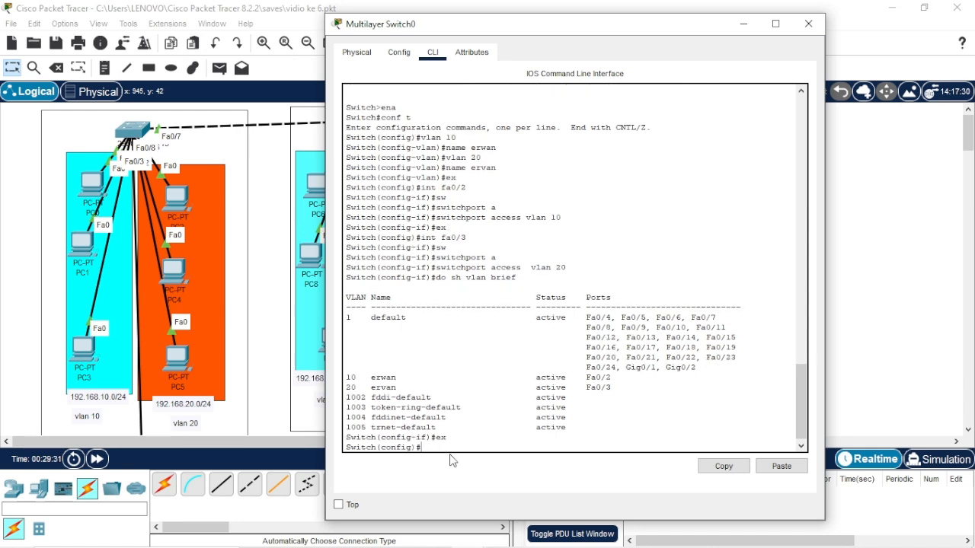
pyautogui.write('int vlan 10')
pyautogui.press('Return')
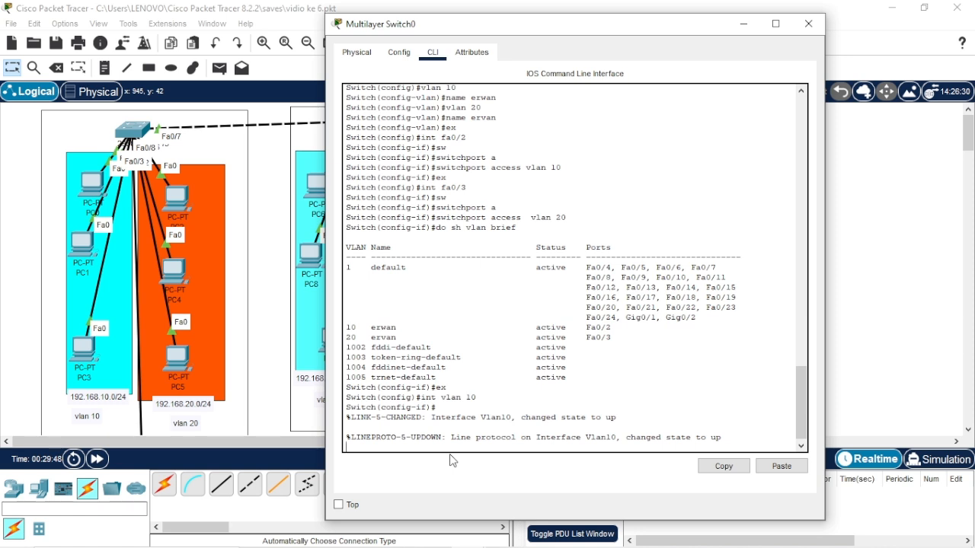
pyautogui.press('Return')
pyautogui.write('itch(config-if)#i')
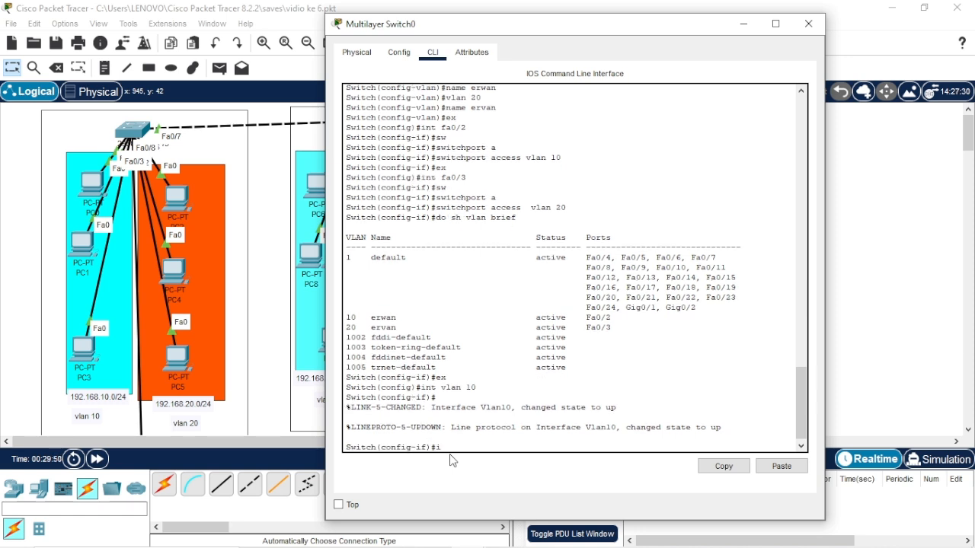
pyautogui.write('p add 192.168.10.1 255.255.255')
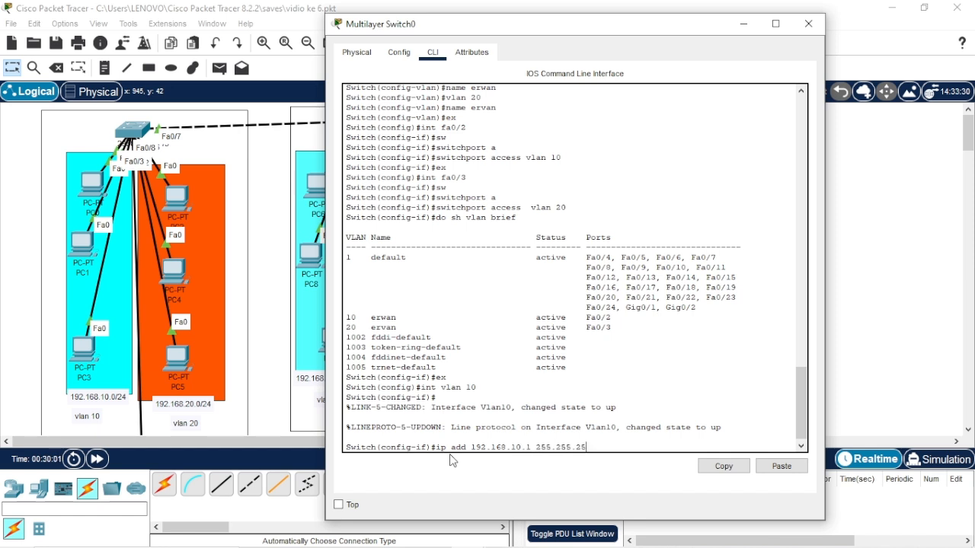
pyautogui.write('.0')
pyautogui.press('Return')
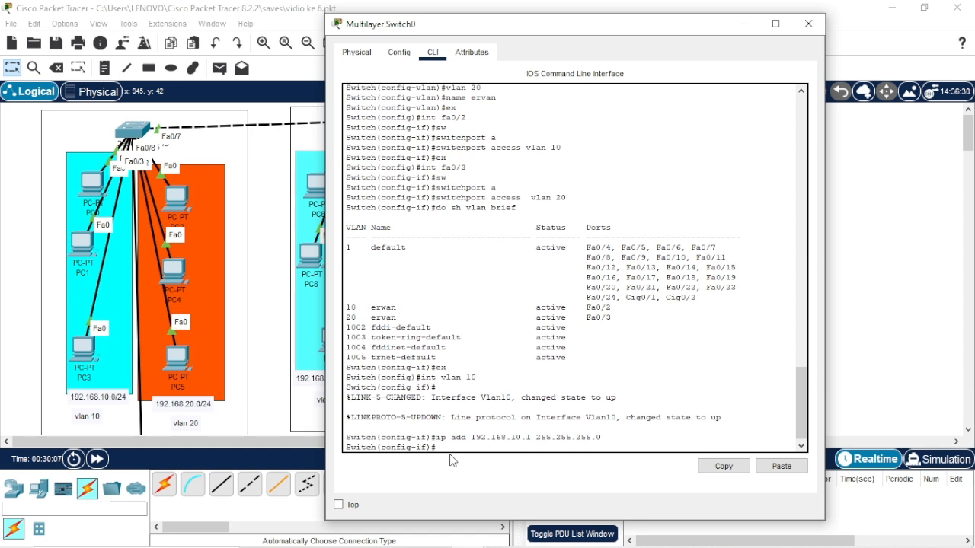
pyautogui.write('ex')
pyautogui.press('Return')
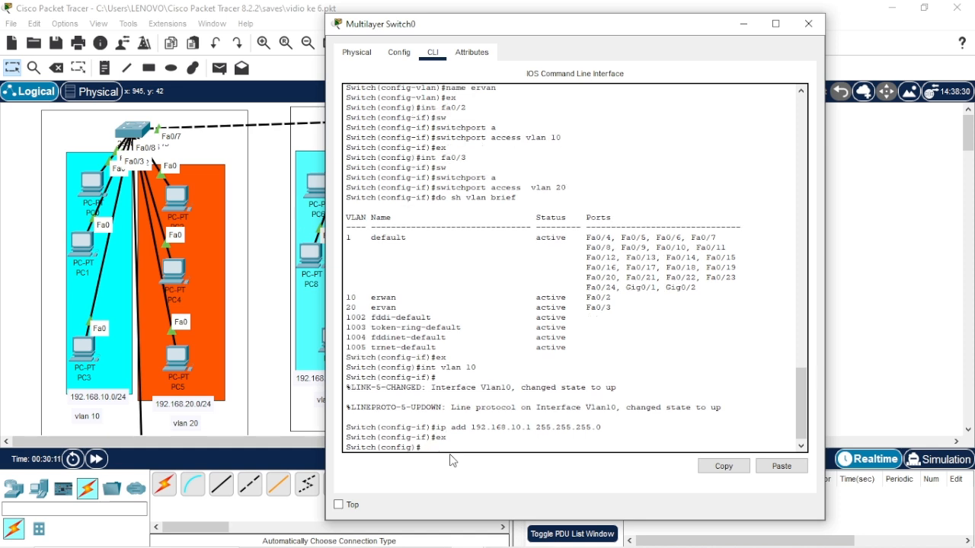
# Step: Give the VLAN 20 interface the IP address 192.168.20.1 with mask 255.255.255.0 and exit its configuration
pyautogui.write('int vlan 20')
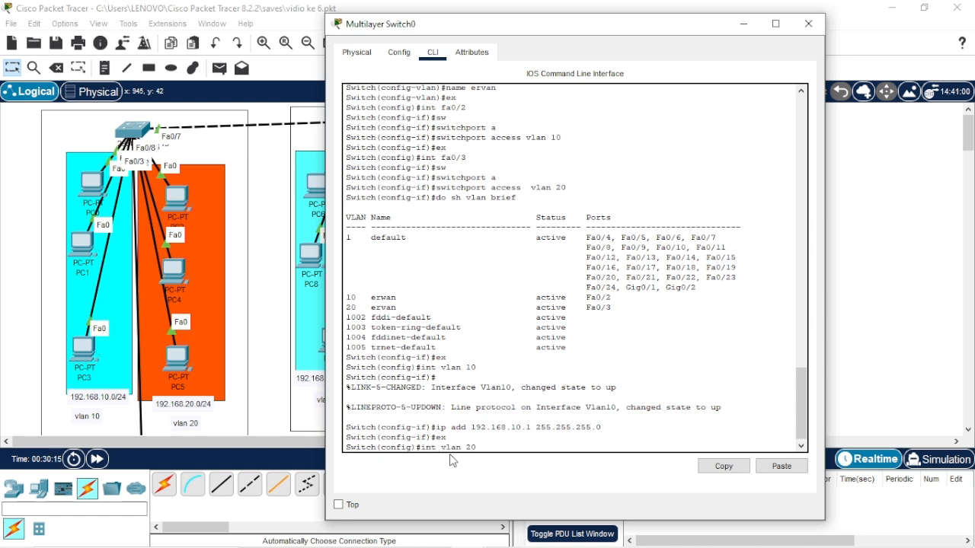
pyautogui.press('Return')
pyautogui.press('Return')
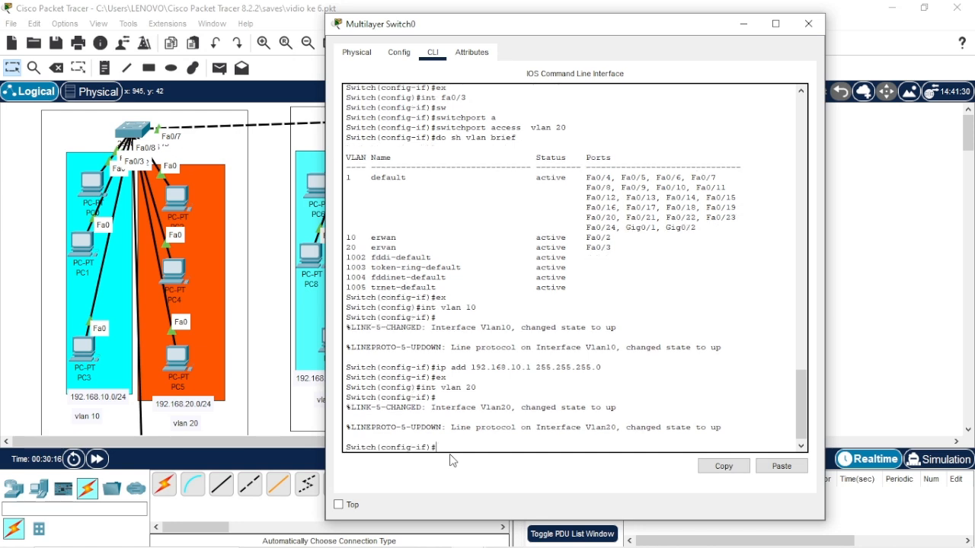
pyautogui.write('ip add 192.168.20.1 255.255.2')
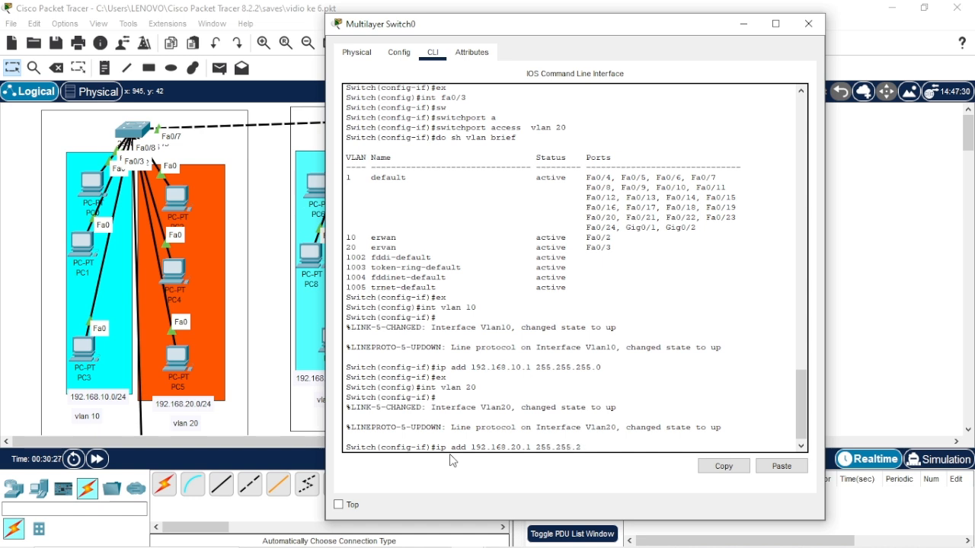
pyautogui.write('55.0')
pyautogui.press('Return')
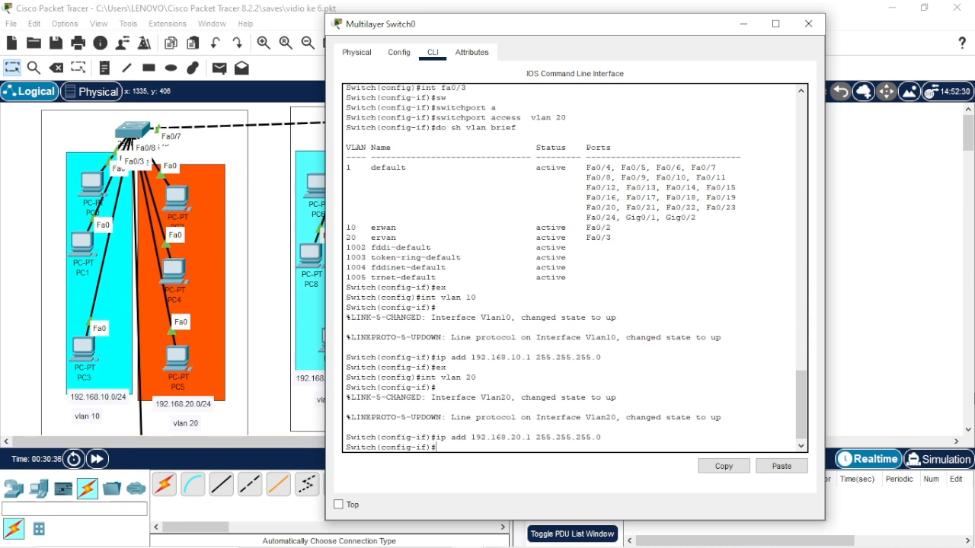
pyautogui.write('ex')
pyautogui.press('Return')
# Step: Enter interface configuration mode for VLAN 1
pyautogui.write('v')
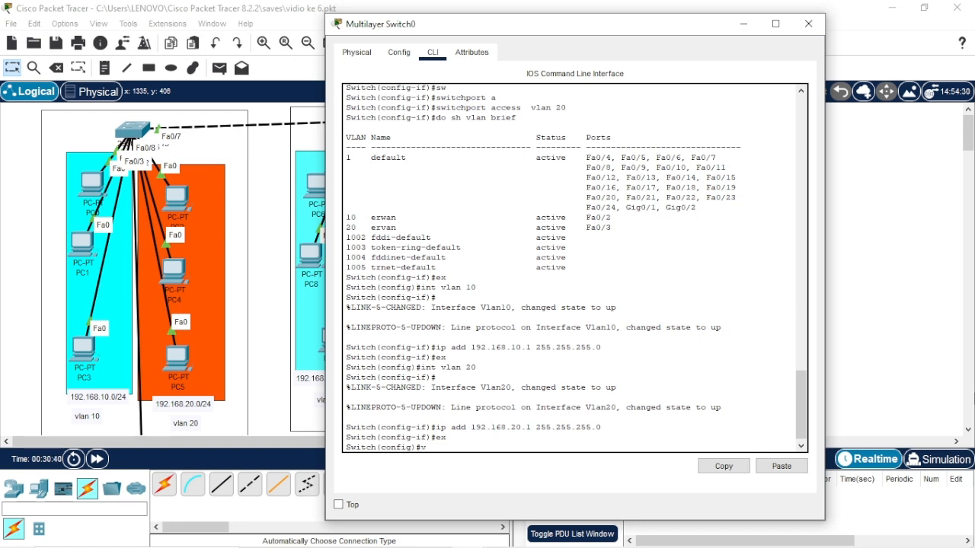
pyautogui.press('BackSpace')
pyautogui.write('int vlan 1')
pyautogui.press('Return')
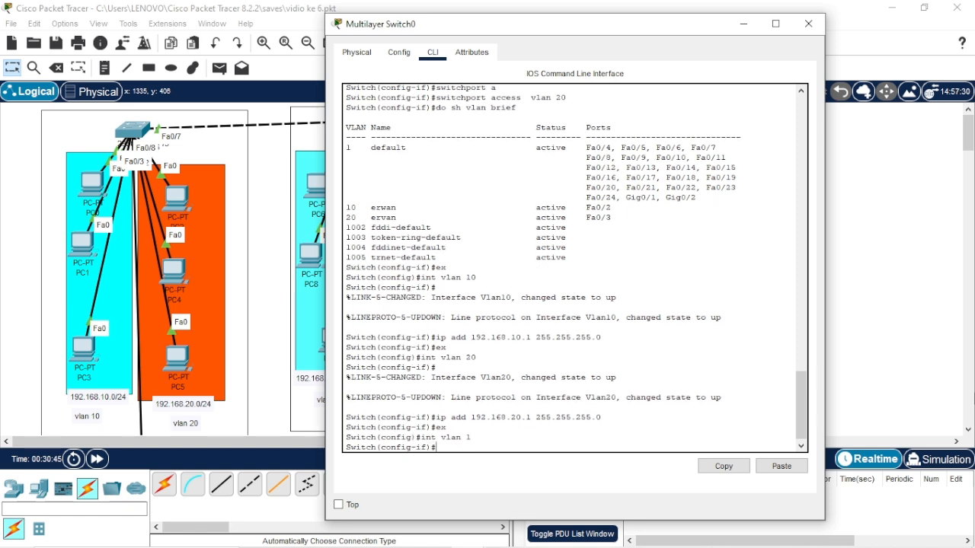
# Step: Try to set the VLAN 1 interface address with "ip 192.168.1.1", also with mask 255.255.255.0
pyautogui.write('ip 192.168.1.1')
pyautogui.press('Return')
pyautogui.press('Up')
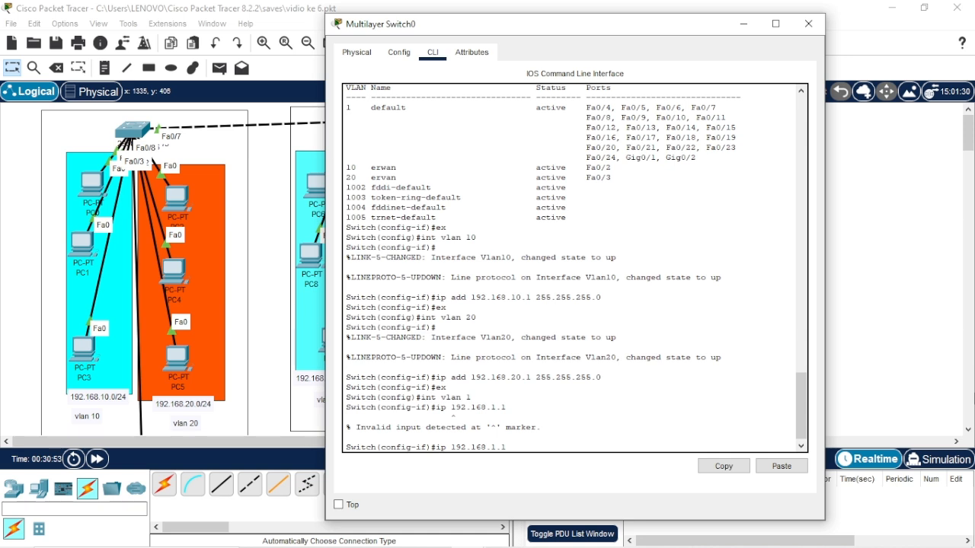
pyautogui.write('255.255.255.0')
pyautogui.press('Return')
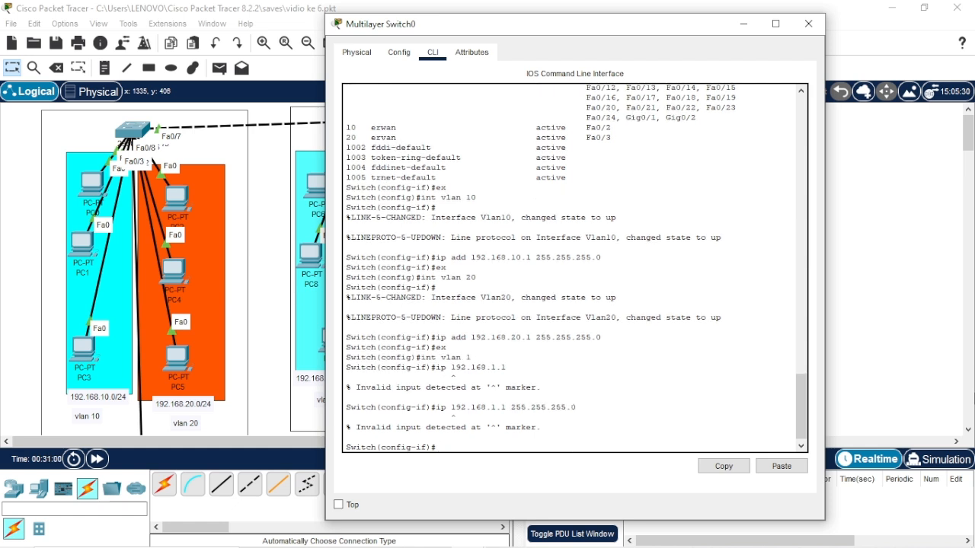
pyautogui.press('Return')
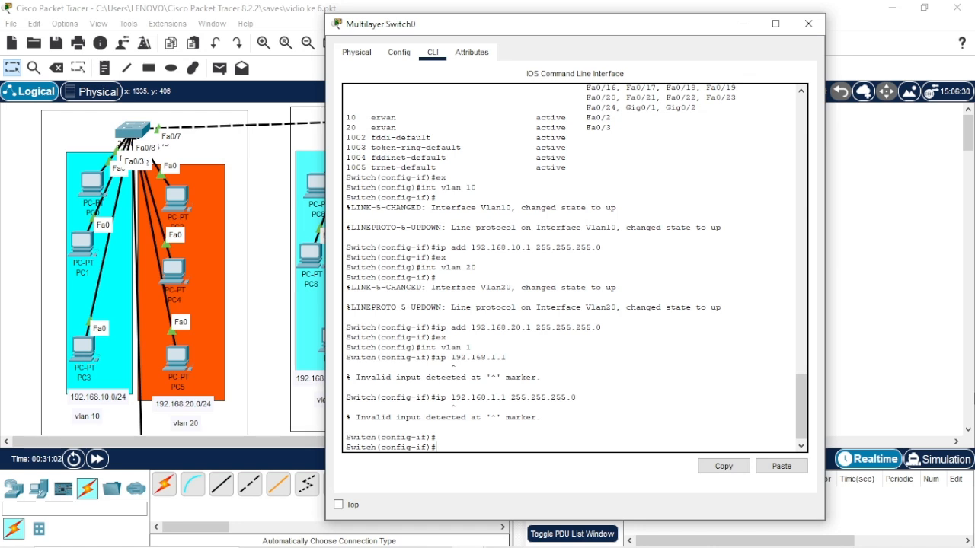
# Step: Give the VLAN 1 interface the IP address 192.168.1.1 with mask 255.255.255.0 and exit its configuration
pyautogui.press('Up')
pyautogui.press('Left')
pyautogui.press('Left')
pyautogui.press('Left')
pyautogui.press('Left')
pyautogui.press('Left')
pyautogui.press('Left')
pyautogui.press('Left')
pyautogui.press('Left')
pyautogui.press('Left')
pyautogui.press('Left')
pyautogui.press('Left')
pyautogui.press('Left')
pyautogui.press('Left')
pyautogui.press('Left')
pyautogui.press('Left')
pyautogui.press('Left')
pyautogui.press('Left')
pyautogui.write('add')
pyautogui.press('Return')
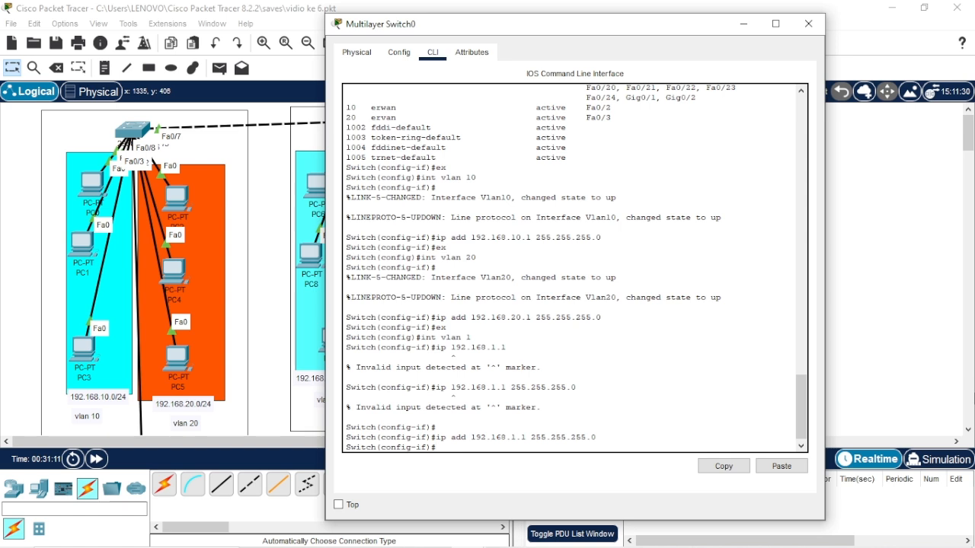
pyautogui.write('ex')
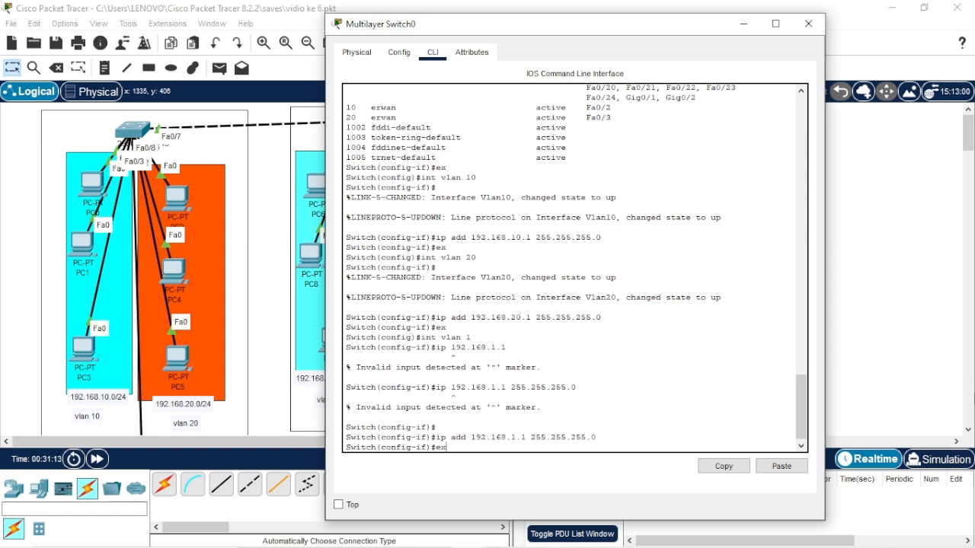
pyautogui.press('Return')
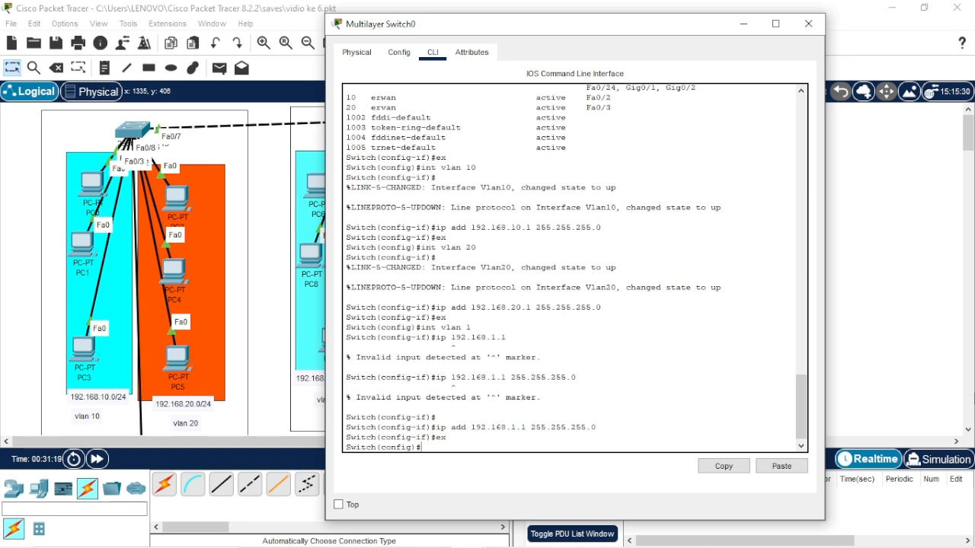
# Step: Try to display the IP interface summary with "do ip int brief" and with "do sh ip brief"
pyautogui.write('do ip int brief')
pyautogui.press('Return')
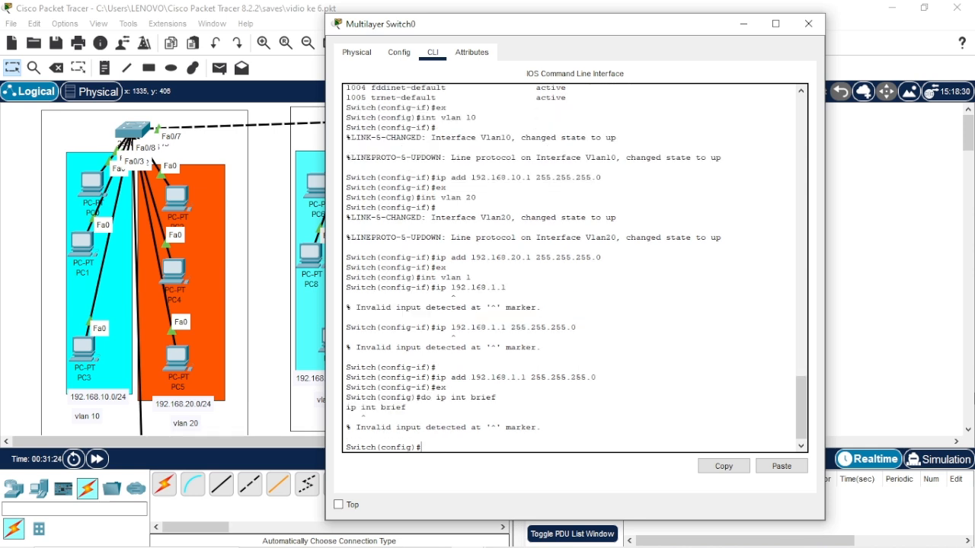
pyautogui.press('Up')
pyautogui.press('Left')
pyautogui.press('Left')
pyautogui.press('Left')
pyautogui.press('Left')
pyautogui.press('Left')
pyautogui.press('Left')
pyautogui.press('Down')
pyautogui.write('do sh ip brief')
pyautogui.press('Return')
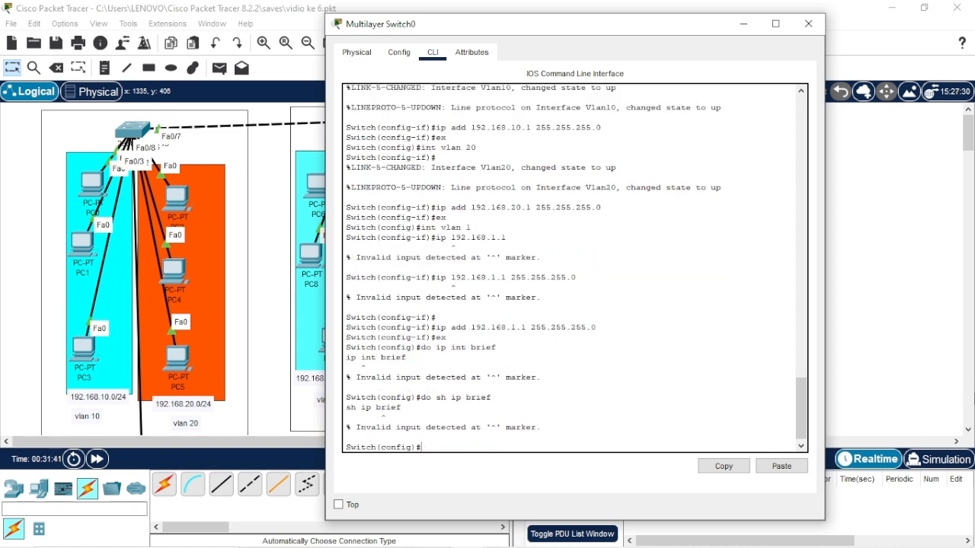
# Step: Display the brief IP interface summary with "do sh ip int brief" and examine it down to the VLAN interfaces
pyautogui.press('Up')
pyautogui.write('int')
pyautogui.press('Return')
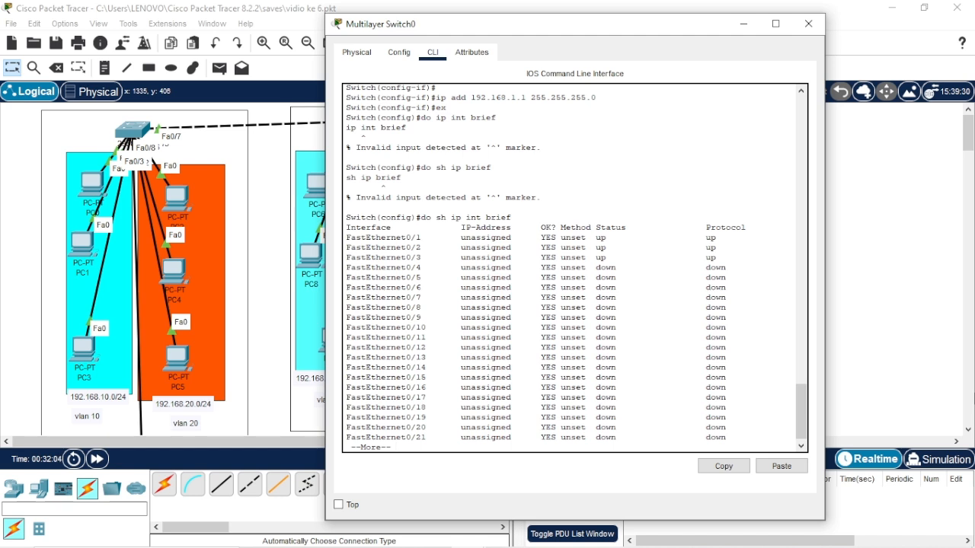
pyautogui.press('space')
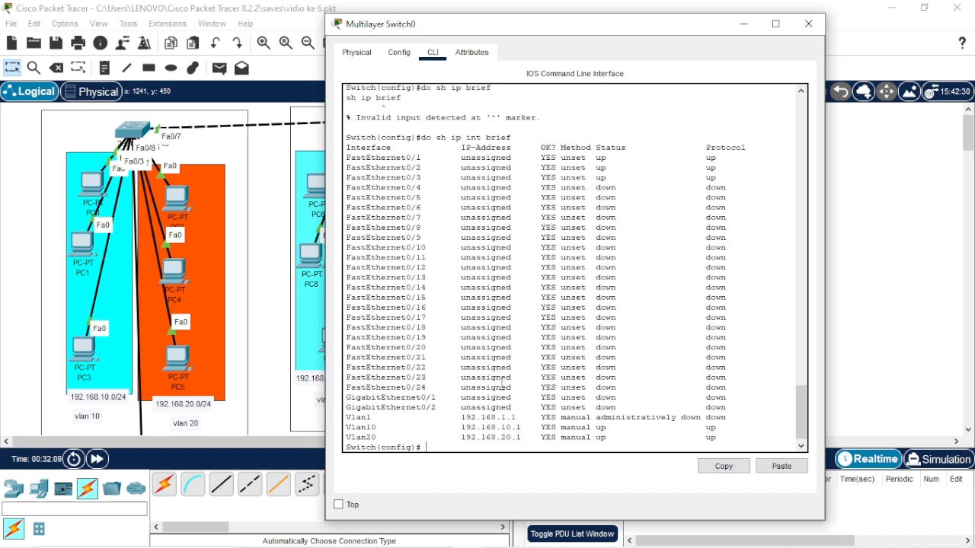
pyautogui.scroll(-1, 496, 388)
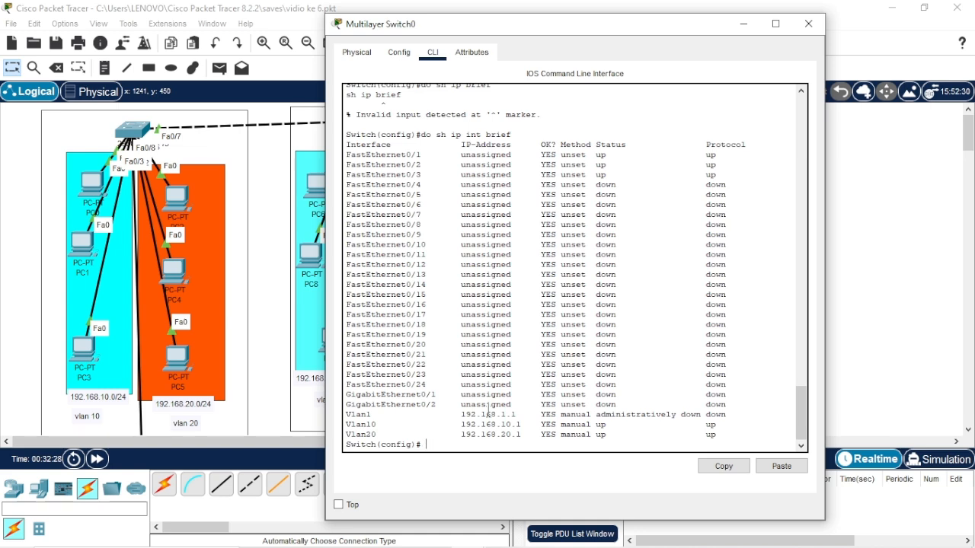
pyautogui.press('Return')
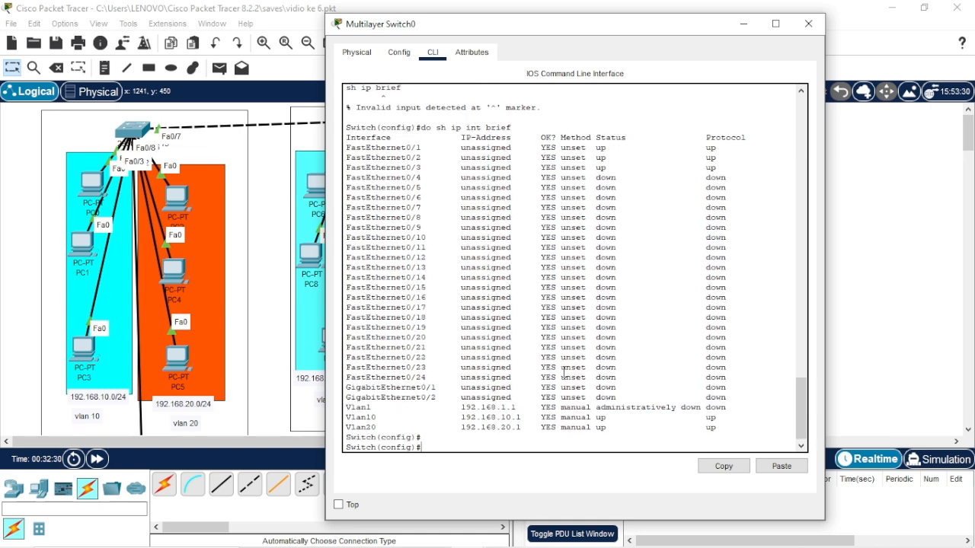
# Step: Enter interface configuration for VLAN 1 and bring the interface up with "no sh"
pyautogui.write('intr vlan 1')
pyautogui.press('Return')
pyautogui.write('io')
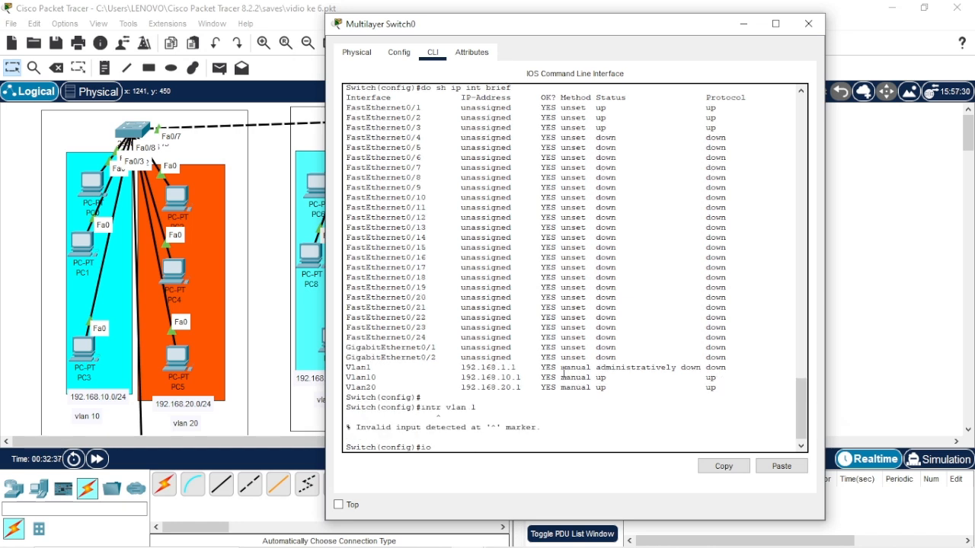
pyautogui.write('nt vlan 1')
pyautogui.press('Return')
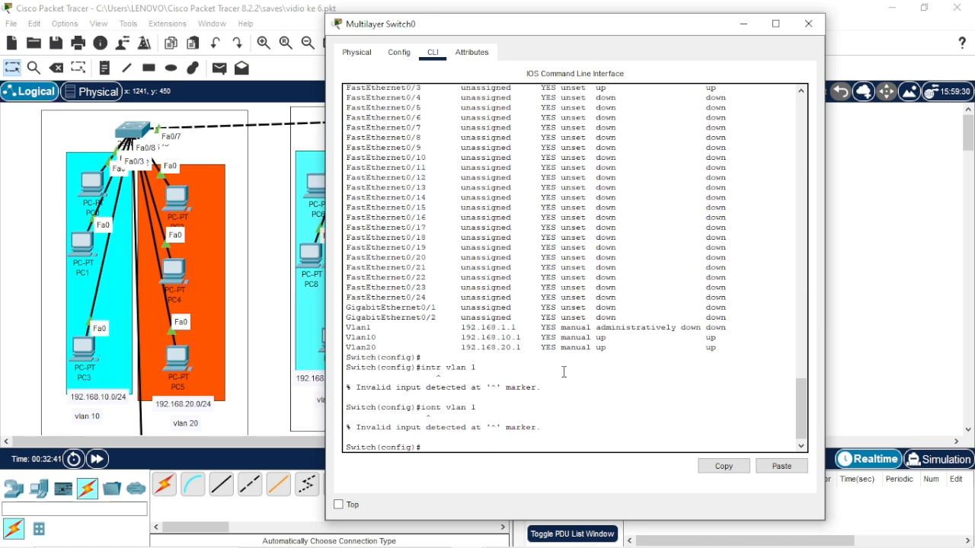
pyautogui.write('int vlan 1')
pyautogui.press('Return')
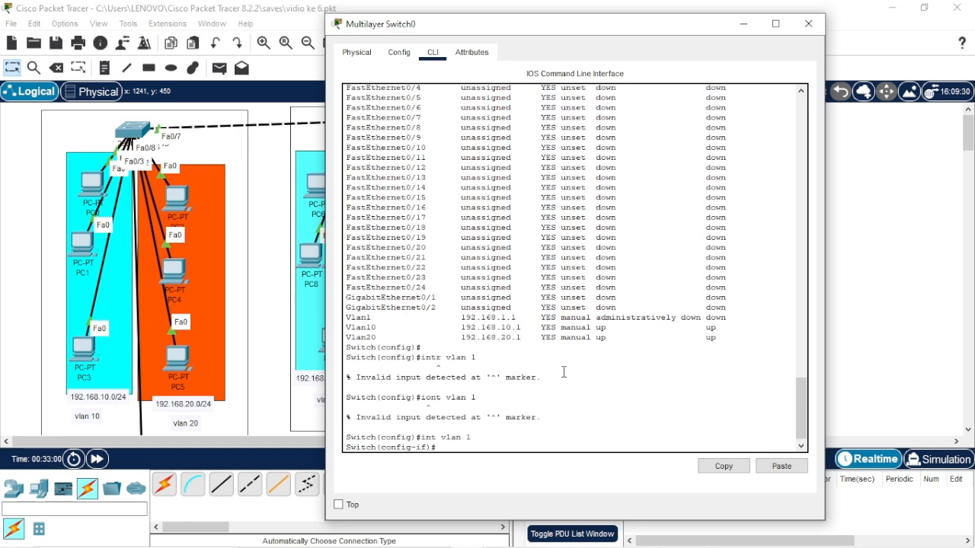
pyautogui.write('o sh')
pyautogui.press('Return')
# Step: Recheck the status of the VLAN interfaces in the full brief IP interface summary
pyautogui.write('do sh ip int brief')
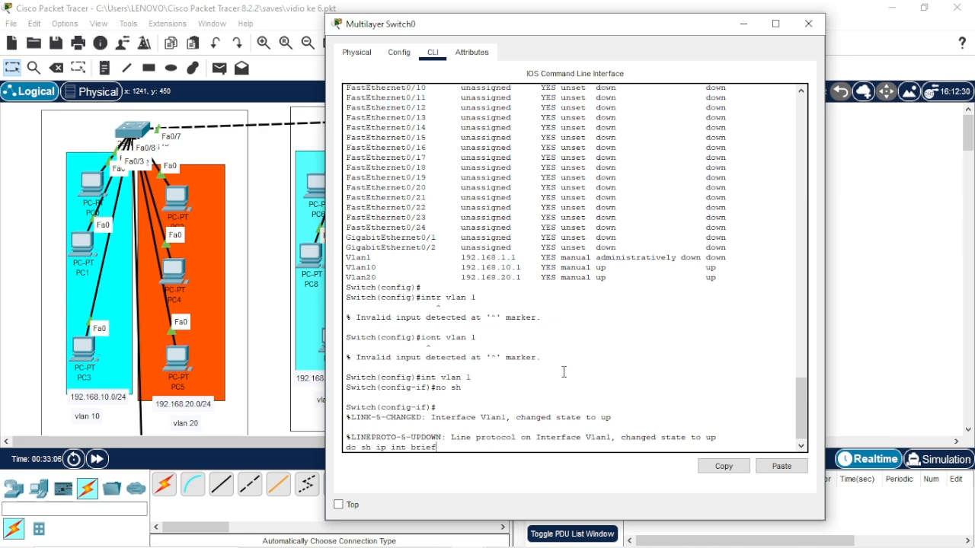
pyautogui.press('Return')
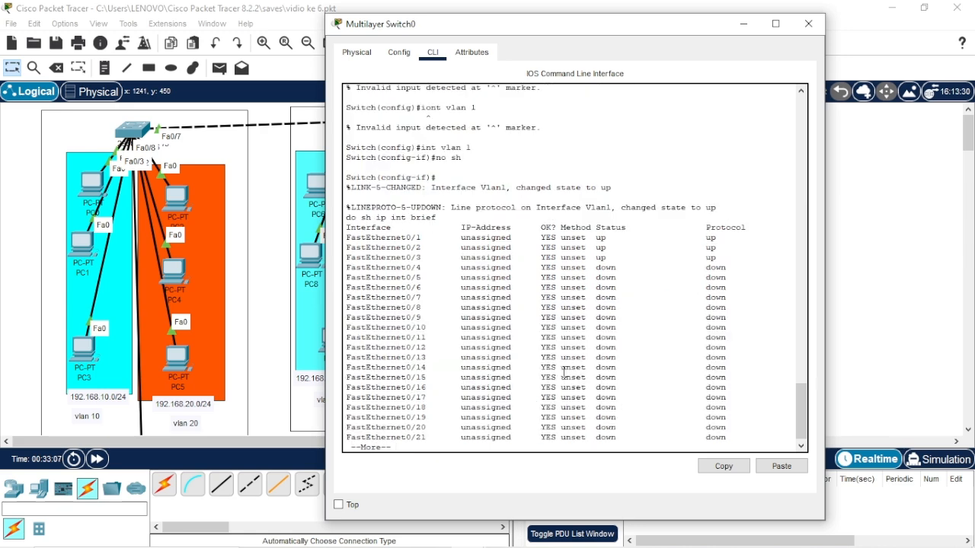
pyautogui.press('space')
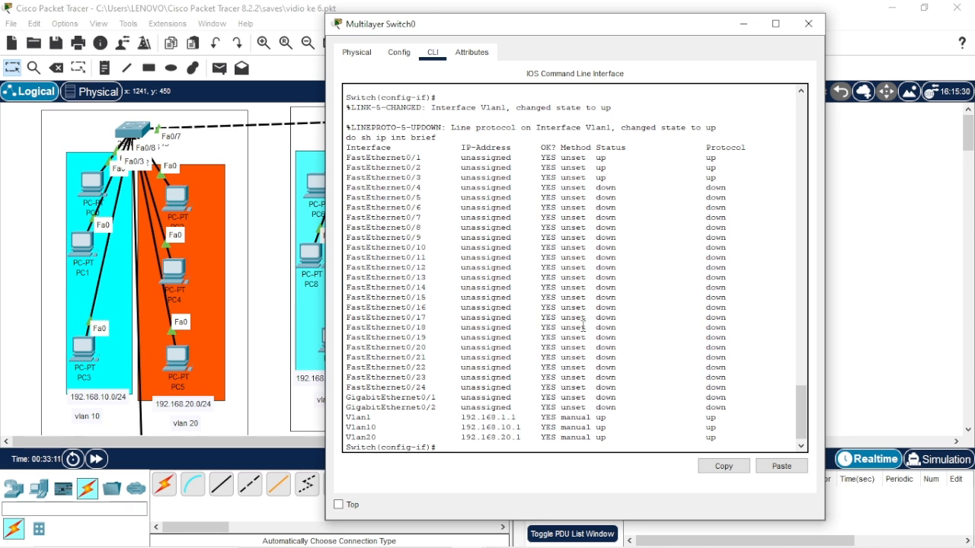
# Step: Leave the VLAN 1 interface configuration and create a DHCP pool named vlan10 on Multilayer Switch0
pyautogui.write('ex')
pyautogui.press('Return')
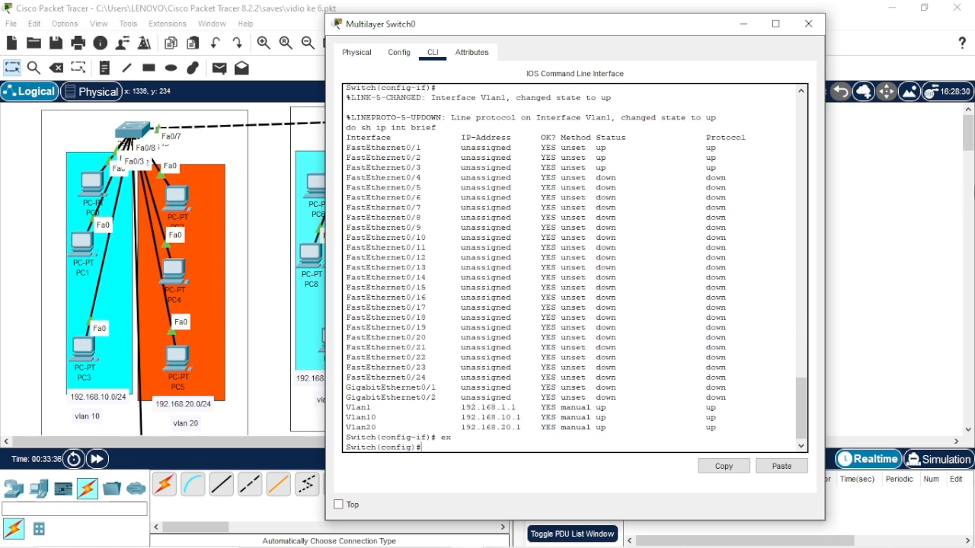
pyautogui.click(808, 25)
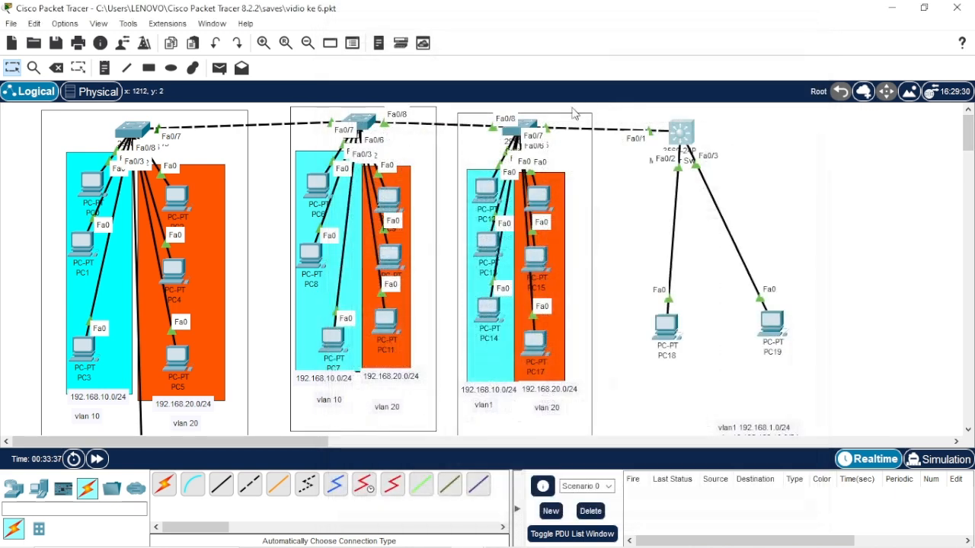
pyautogui.click(680, 135)
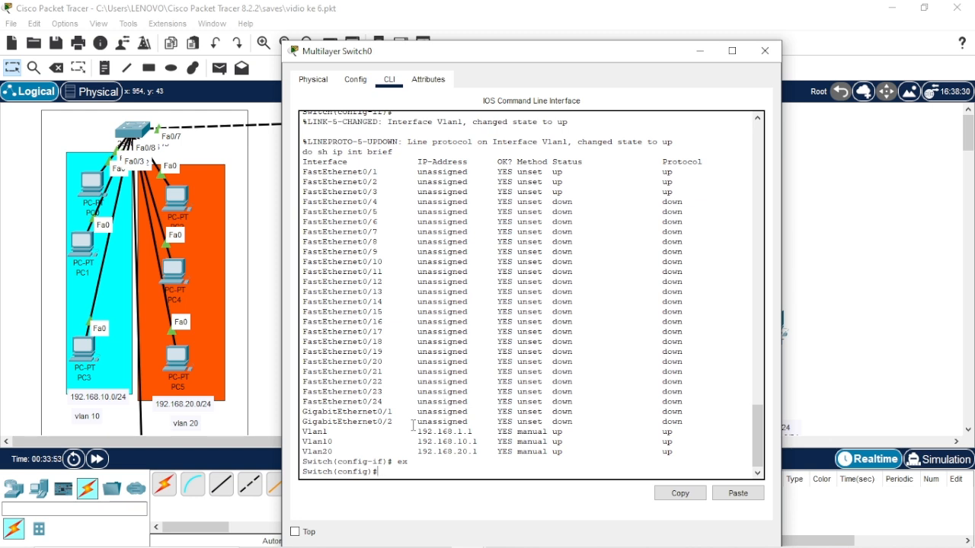
pyautogui.write('ip dhcp pool vlan')
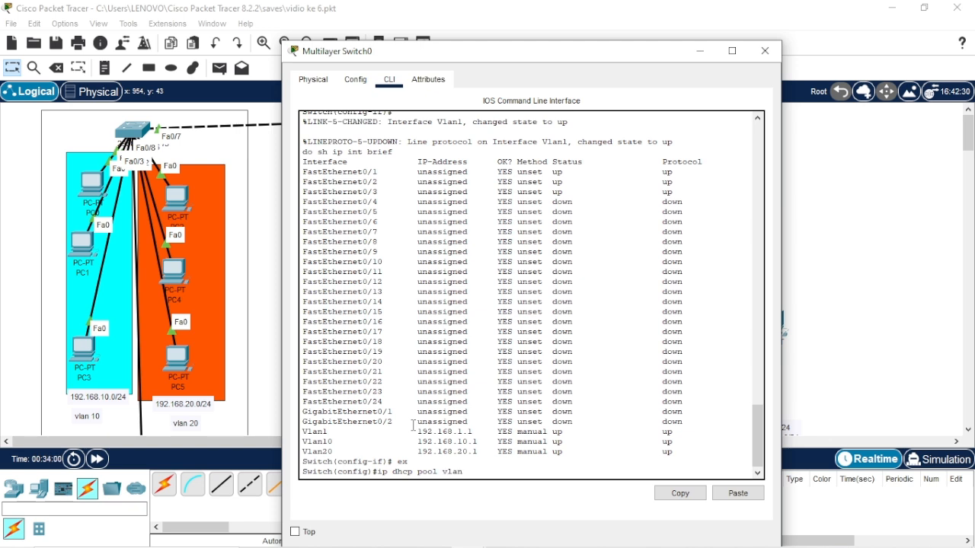
pyautogui.press('BackSpace')
pyautogui.write('10')
pyautogui.press('Return')
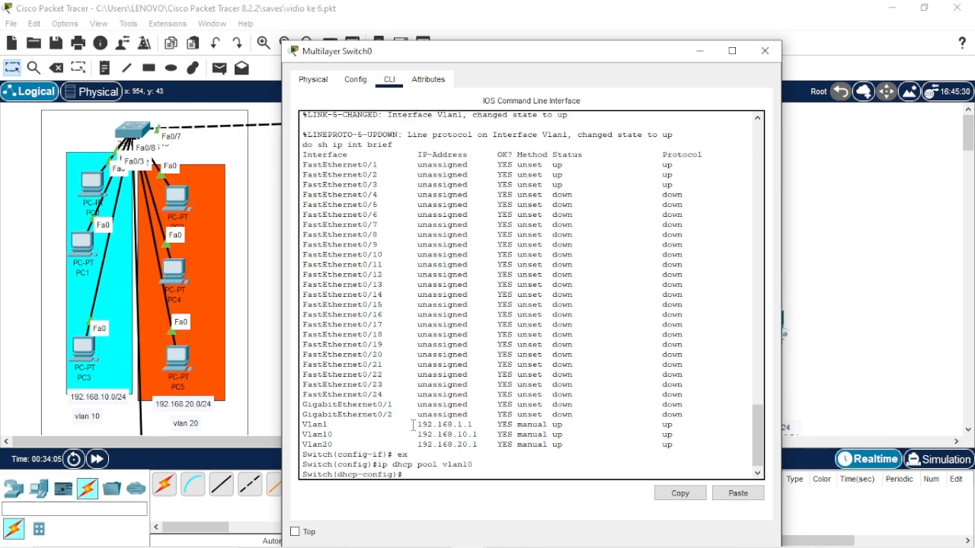
# Step: Set the vlan10 DHCP pool's network to 192.168.10.0 with mask 255.255.255.0
pyautogui.write('nt')
pyautogui.press('Tab')
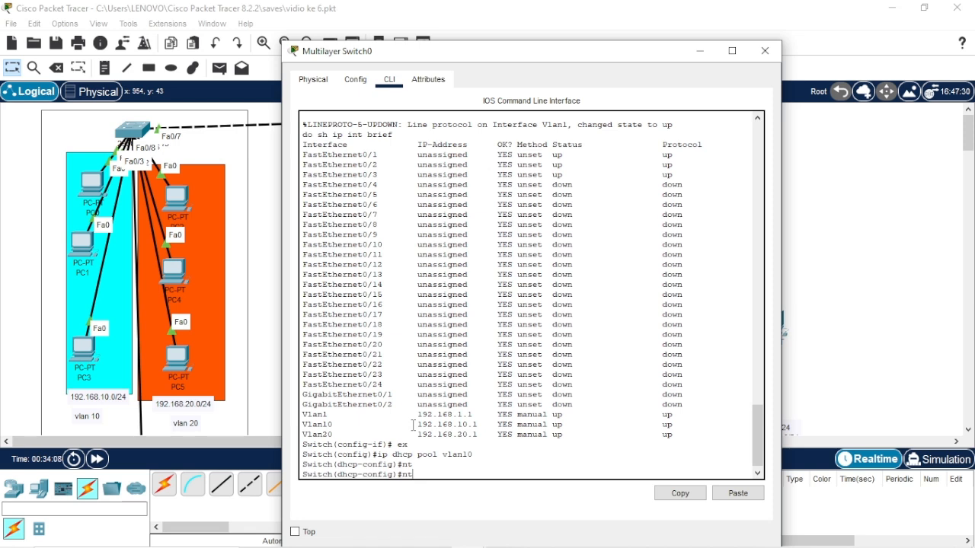
pyautogui.press('BackSpace')
pyautogui.write('e')
pyautogui.press('Tab')
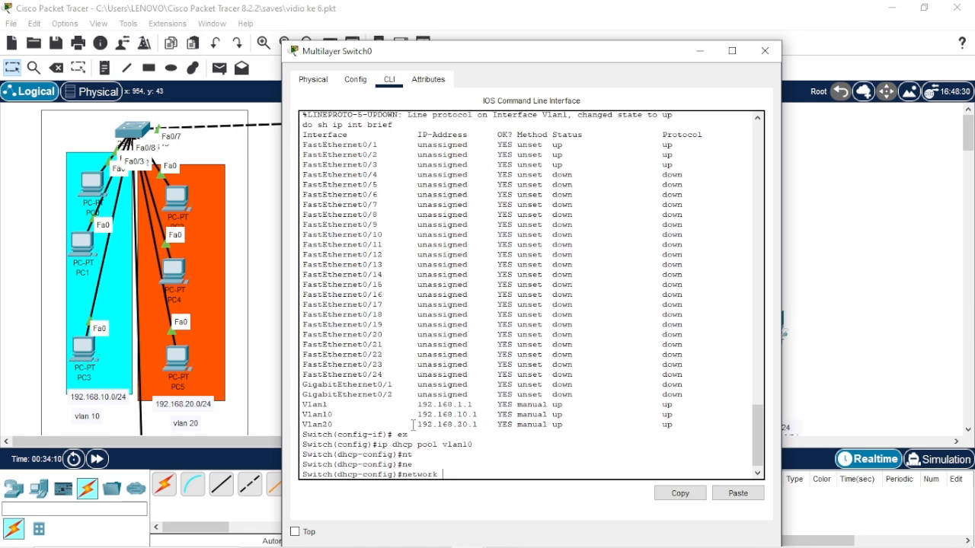
pyautogui.write('192.168.10.0 255.255.255')
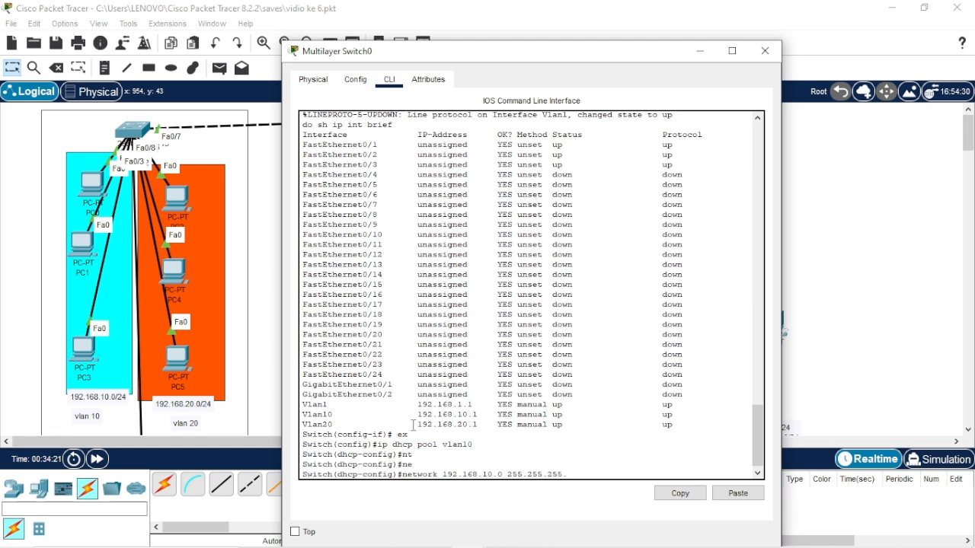
pyautogui.write('.0')
pyautogui.press('Return')
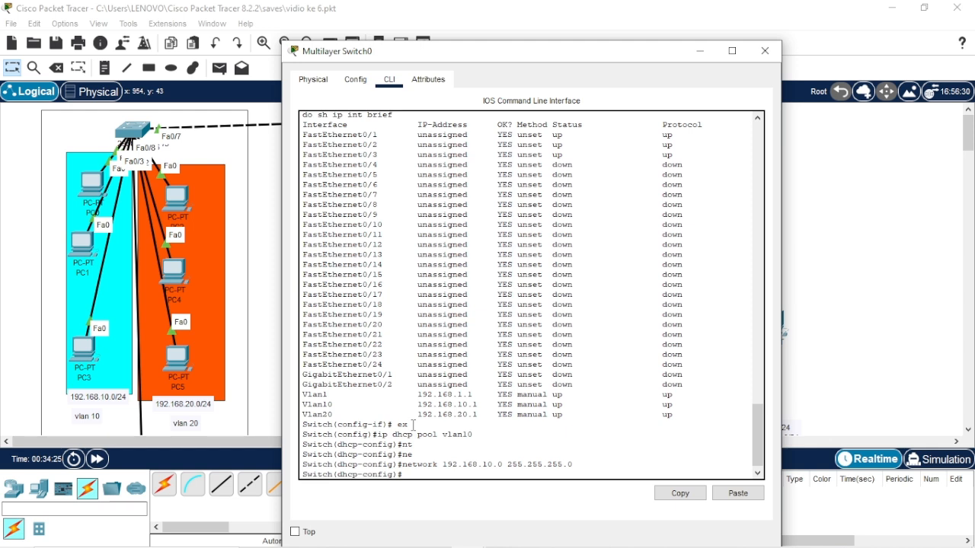
# Step: Set the vlan10 DHCP pool's default router to 192.168.10.1
pyautogui.write('def')
pyautogui.press('Tab')
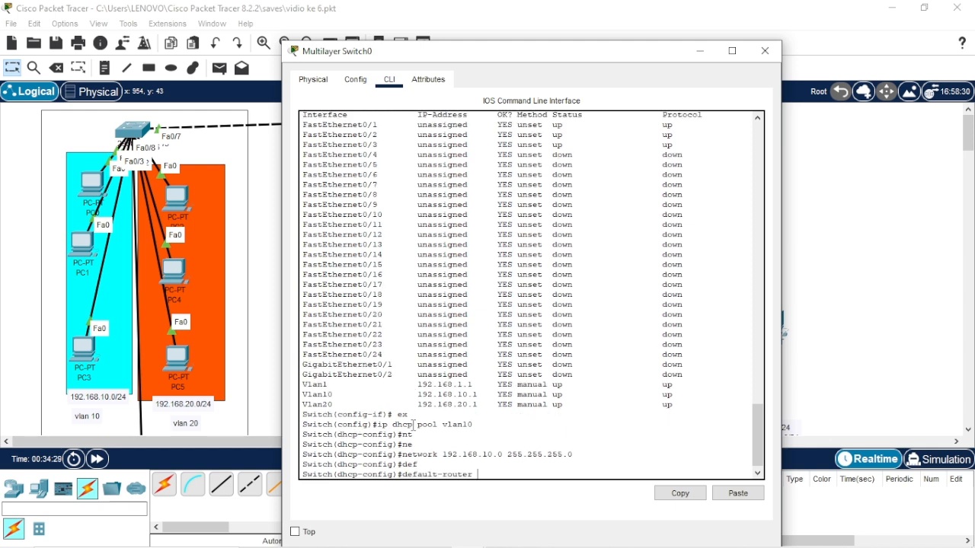
pyautogui.write('192.168.10.1')
pyautogui.press('Return')
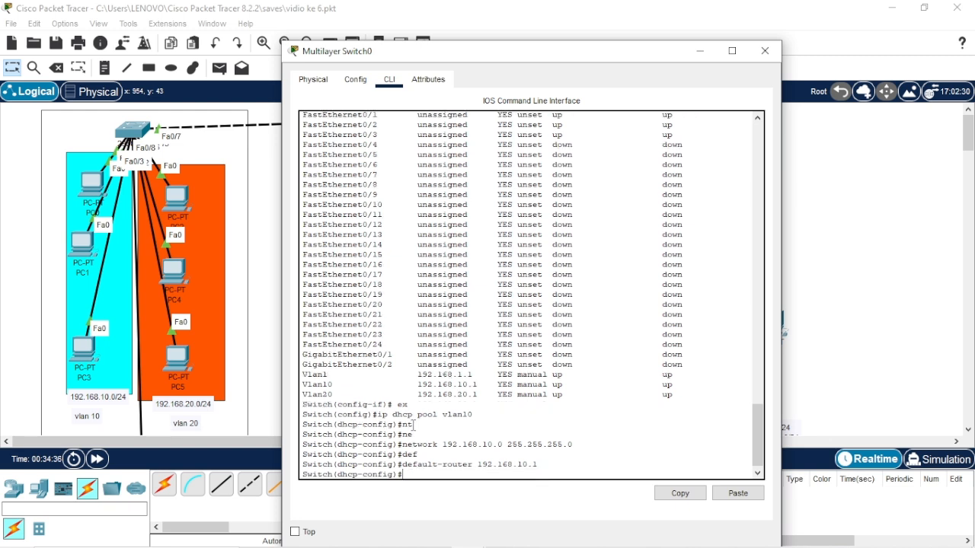
# Step: Set the vlan10 DHCP pool's DNS server to 8.8.8.8 and exit the pool configuration
pyautogui.write('dns')
pyautogui.press('Tab')
pyautogui.press('Tab')
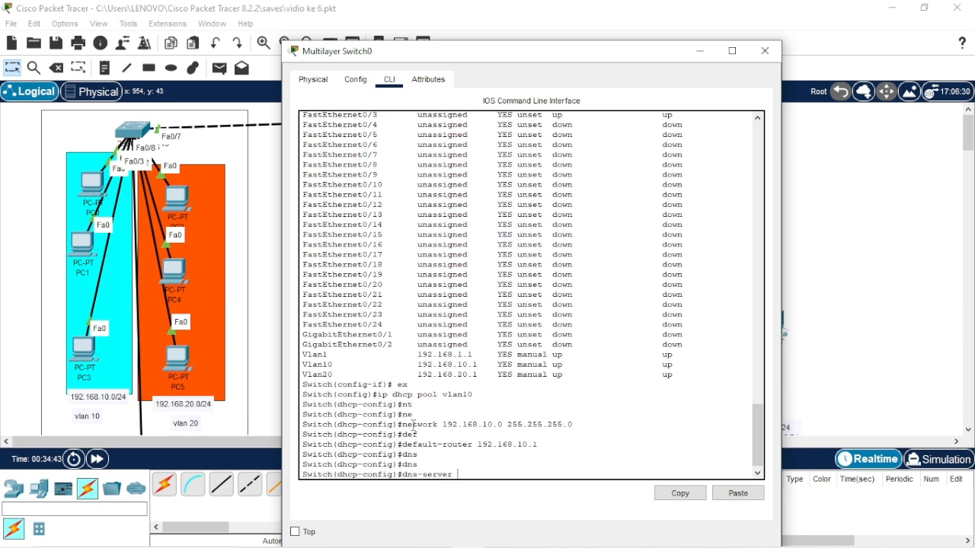
pyautogui.write('8.8.8.8')
pyautogui.press('Return')
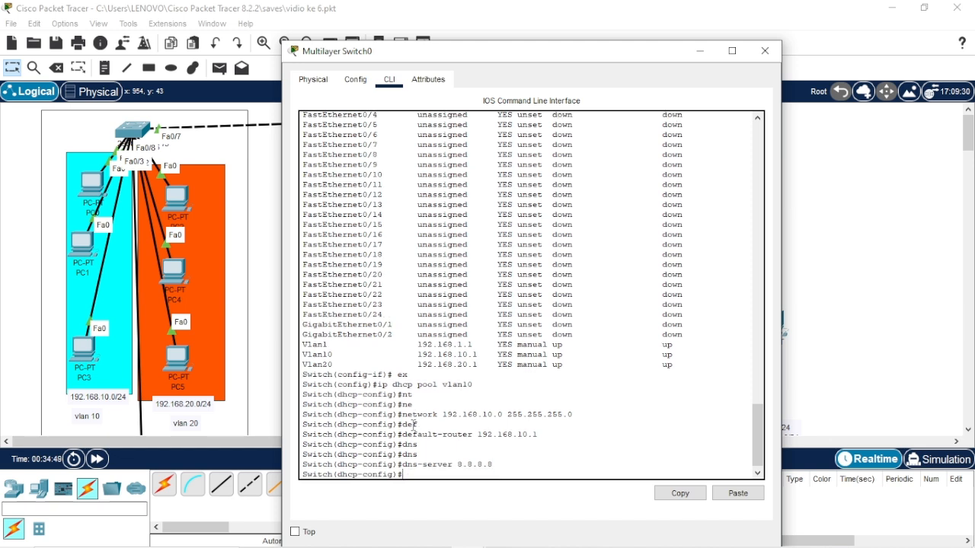
pyautogui.write('ex')
pyautogui.press('Return')
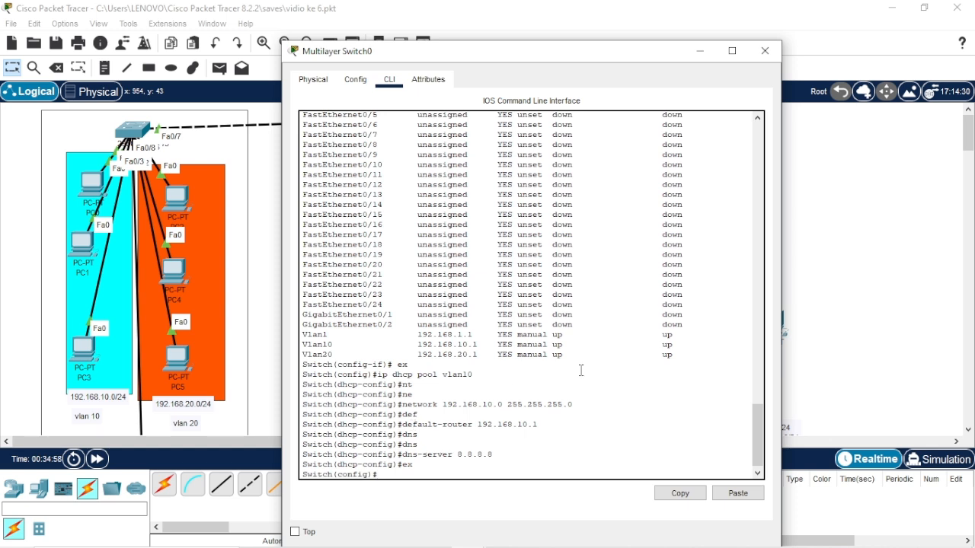
# Step: Create a second DHCP pool named vlan20 on Multilayer Switch0
pyautogui.write('ip dhcp vlan20')
pyautogui.press('Return')
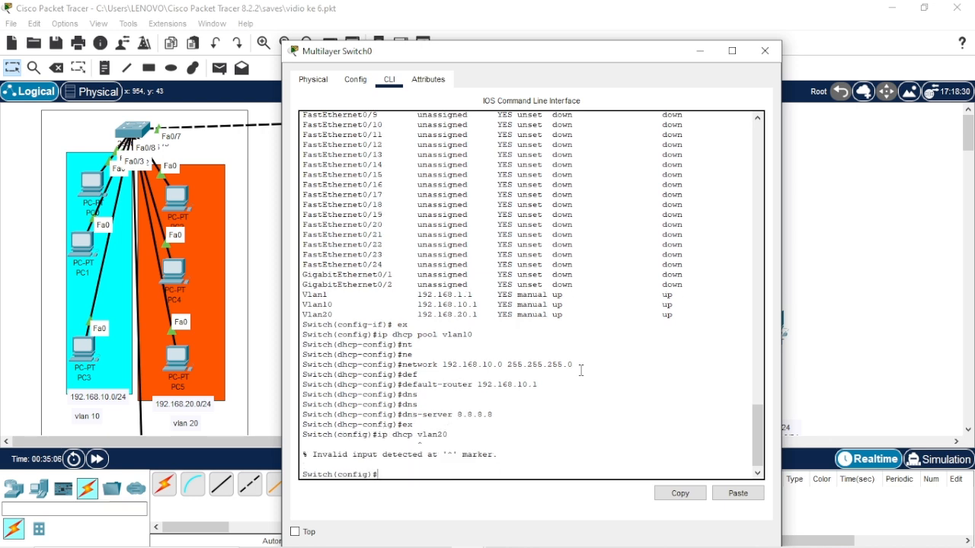
pyautogui.press('Up')
pyautogui.press('Left')
pyautogui.press('Left')
pyautogui.press('Left')
pyautogui.press('Left')
pyautogui.press('Left')
pyautogui.press('Left')
pyautogui.write('pool')
pyautogui.press('Return')
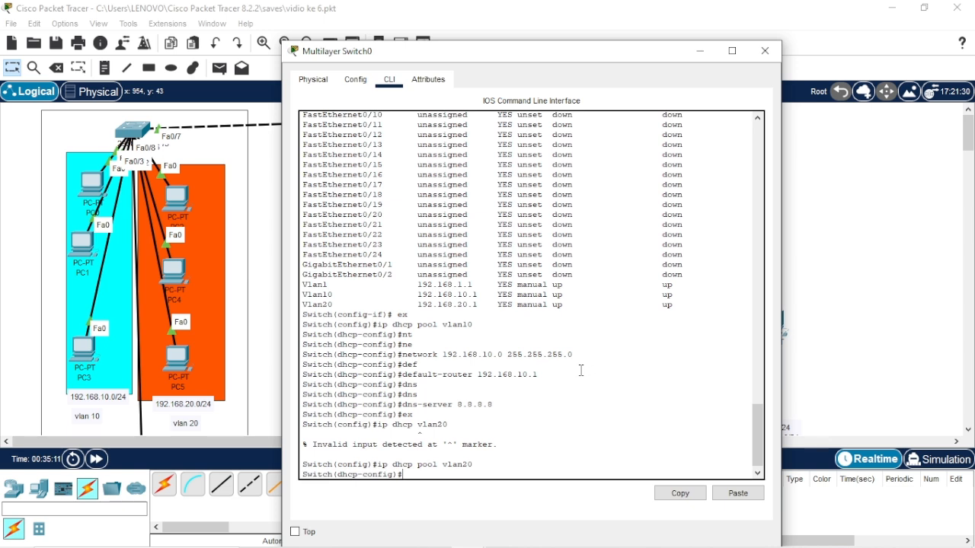
# Step: Set the vlan20 DHCP pool's network to 192.168.20.0 with mask 255.255.255.0
pyautogui.write('ne')
pyautogui.press('Tab')
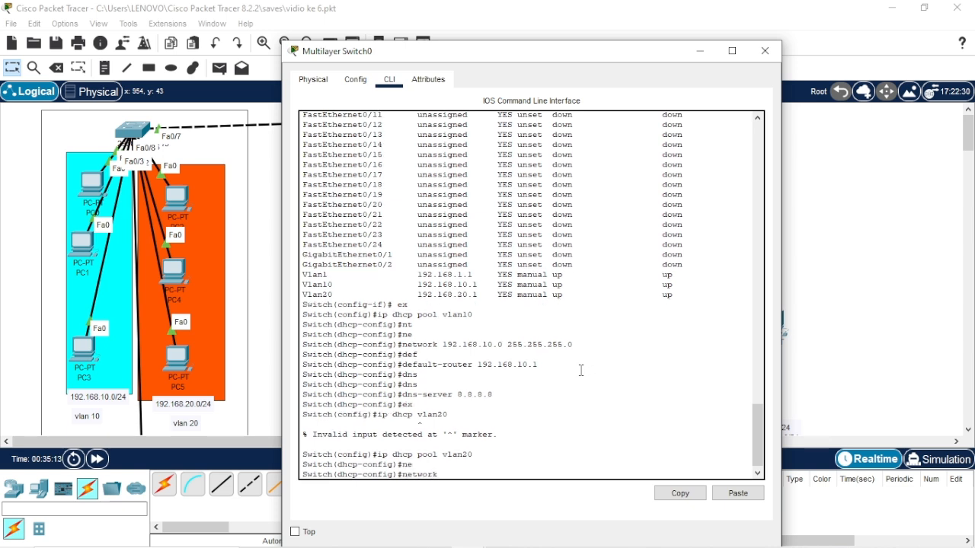
pyautogui.write('19')
pyautogui.write('2.168')
pyautogui.write('.20.1')
pyautogui.write('0 255')
pyautogui.write('.255.2')
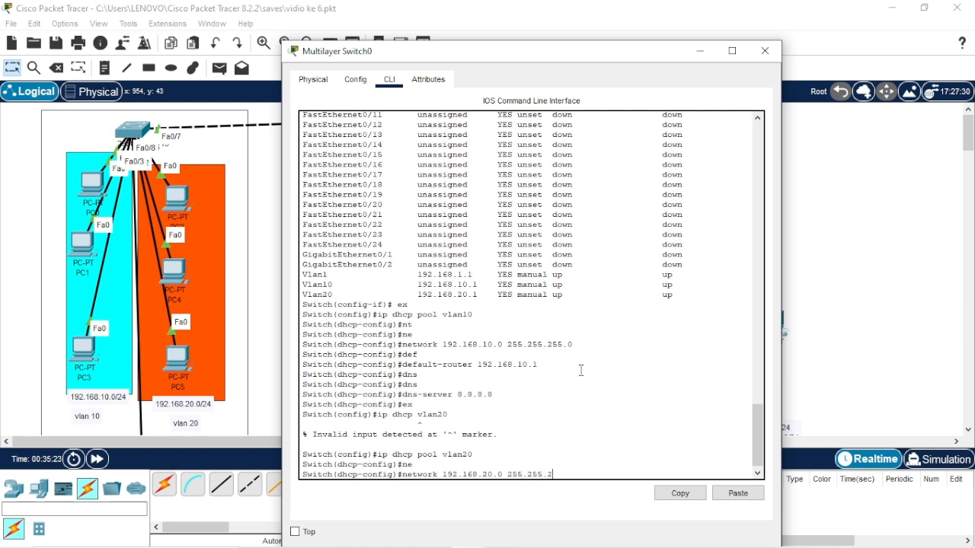
pyautogui.write('6')
pyautogui.press('BackSpace')
pyautogui.write('55.0')
pyautogui.press('Return')
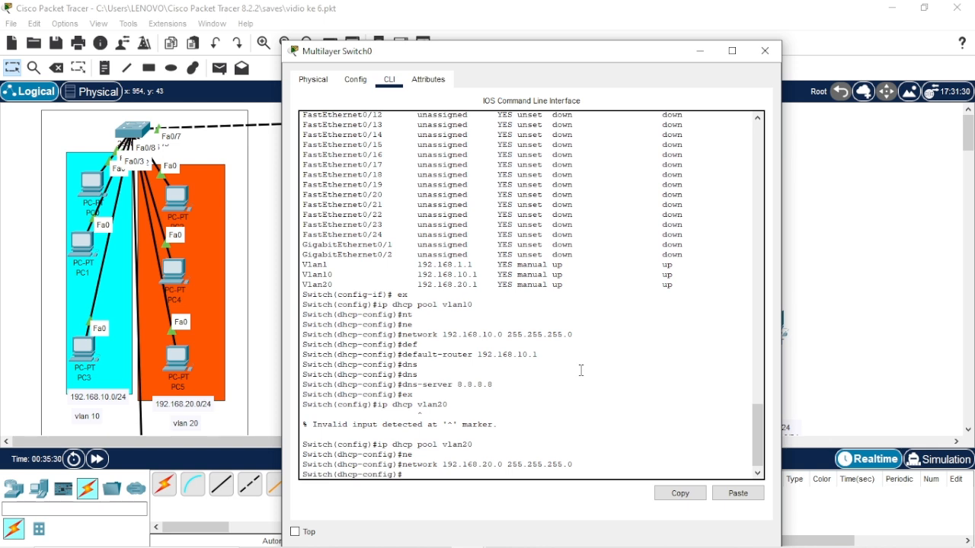
# Step: Set the vlan20 DHCP pool's default router to 192.188.20.1
pyautogui.write('de')
pyautogui.press('Tab')
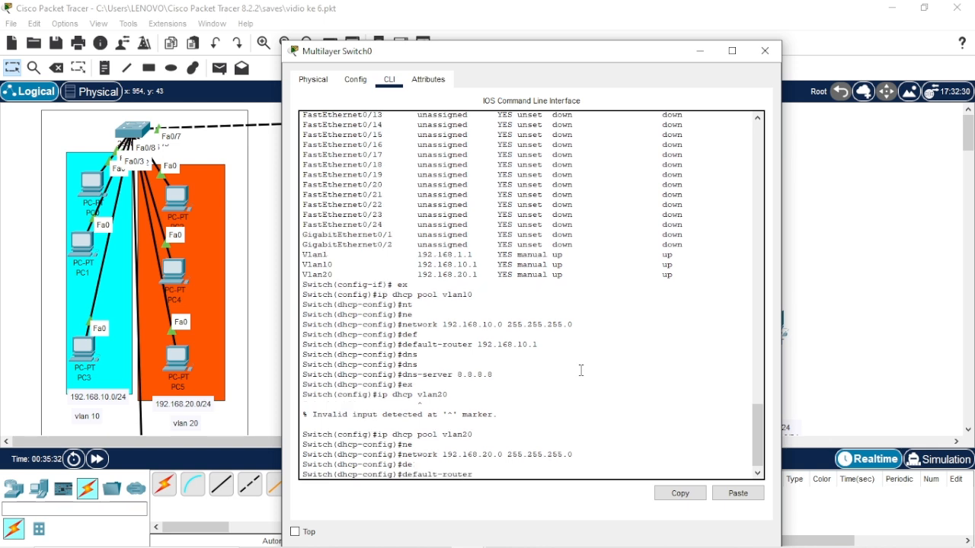
pyautogui.write('192.18')
pyautogui.write('0')
pyautogui.write('.20.1')
pyautogui.press('Return')
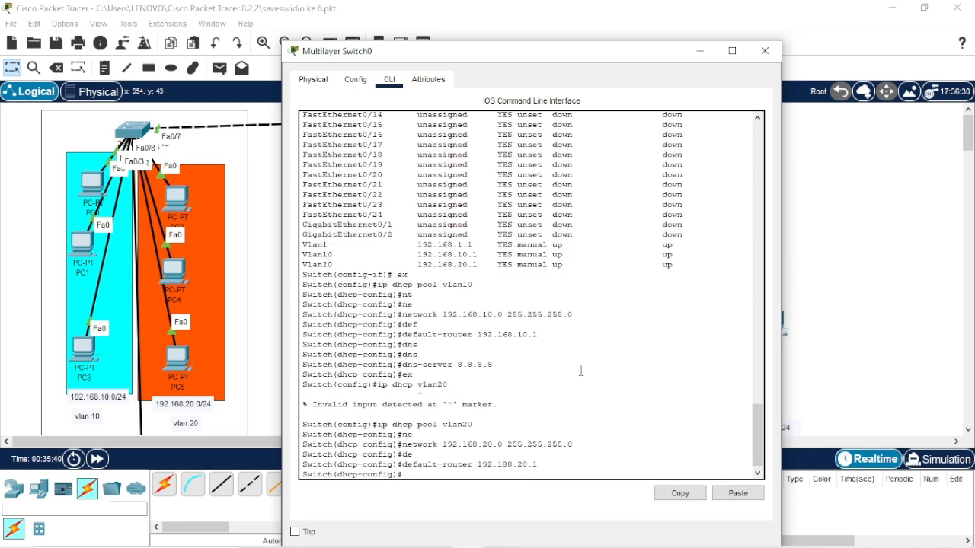
# Step: Set the vlan20 DHCP pool's DNS server to 8.8.8.8 and exit the pool configuration
pyautogui.write('dns')
pyautogui.press('Tab')
pyautogui.write('8')
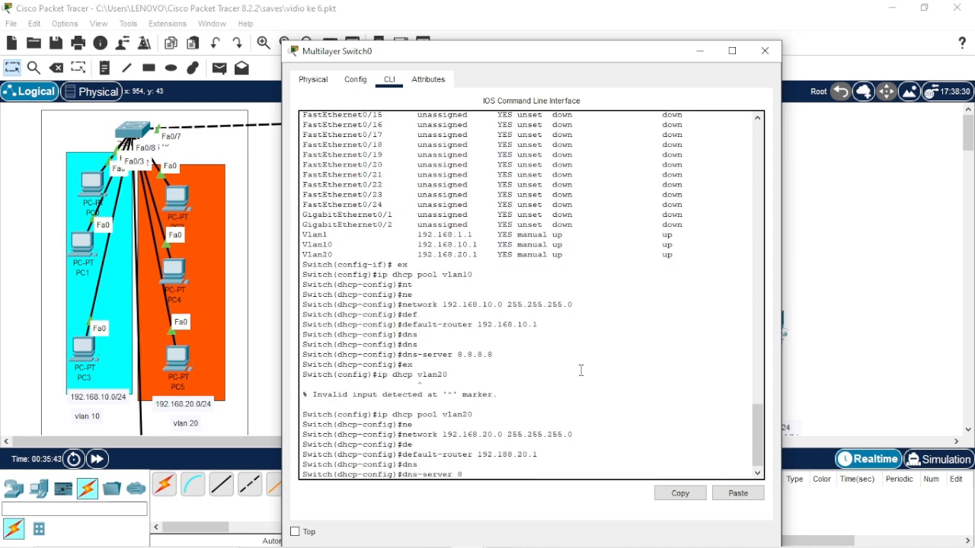
pyautogui.write('.8.8.8')
pyautogui.press('Return')
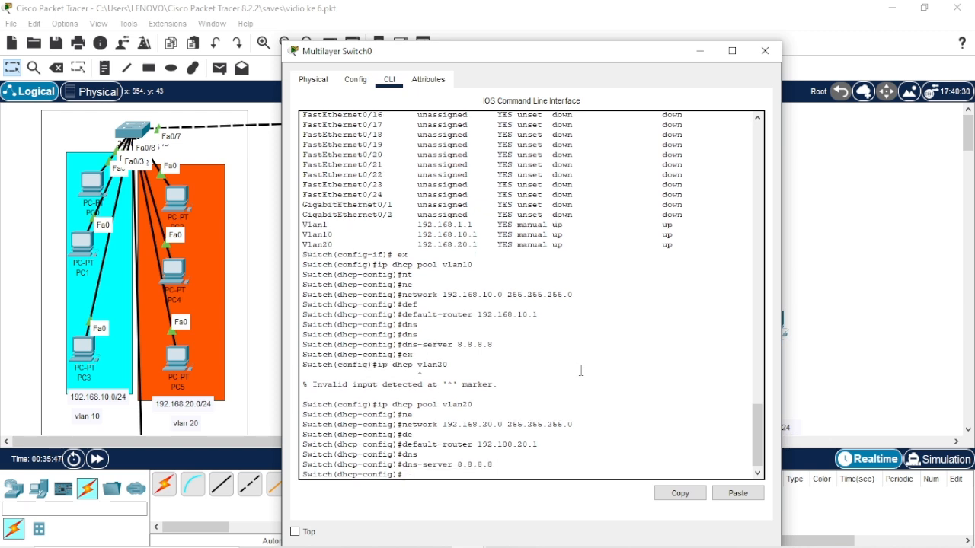
pyautogui.write('ex')
pyautogui.press('Return')
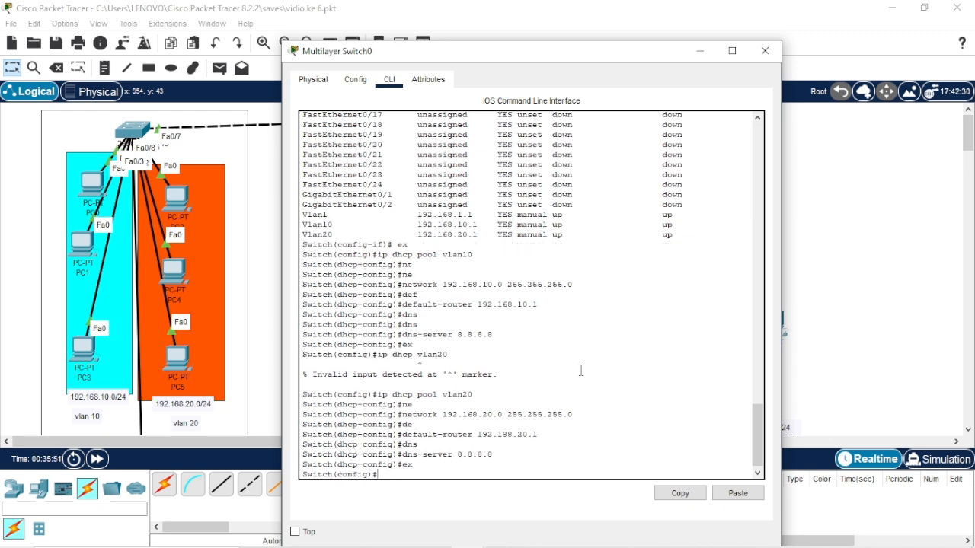
# Step: Create a third DHCP pool named vlan1 and try to set its network to 192.168.1.1 without a mask
pyautogui.write('ip dhcp pool vlan1')
pyautogui.press('Return')
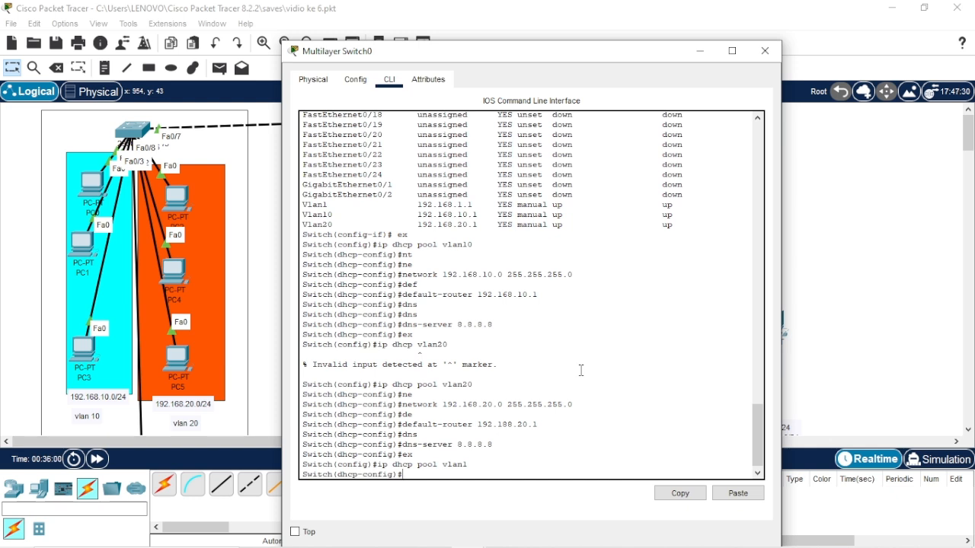
pyautogui.write('n')
pyautogui.press('Tab')
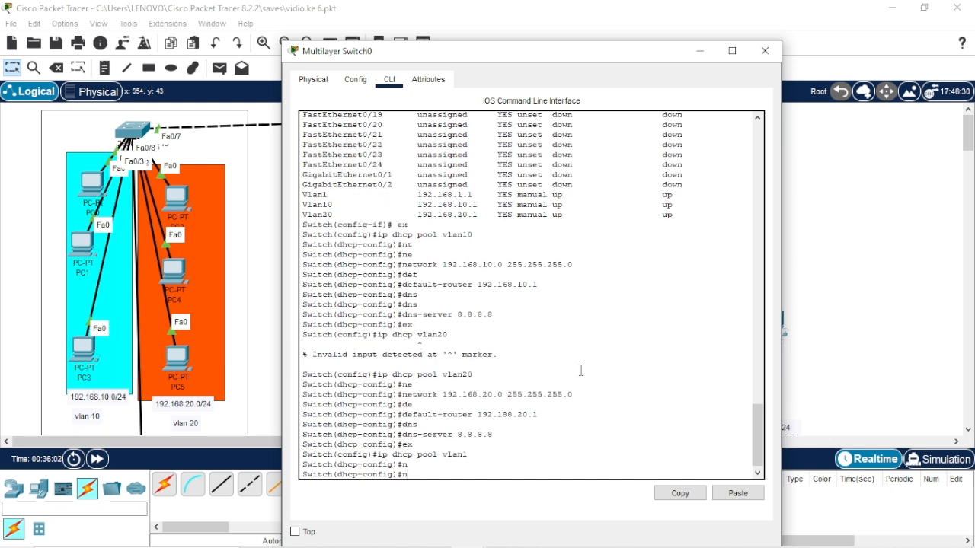
pyautogui.write('e')
pyautogui.press('Tab')
pyautogui.write('twork 19')
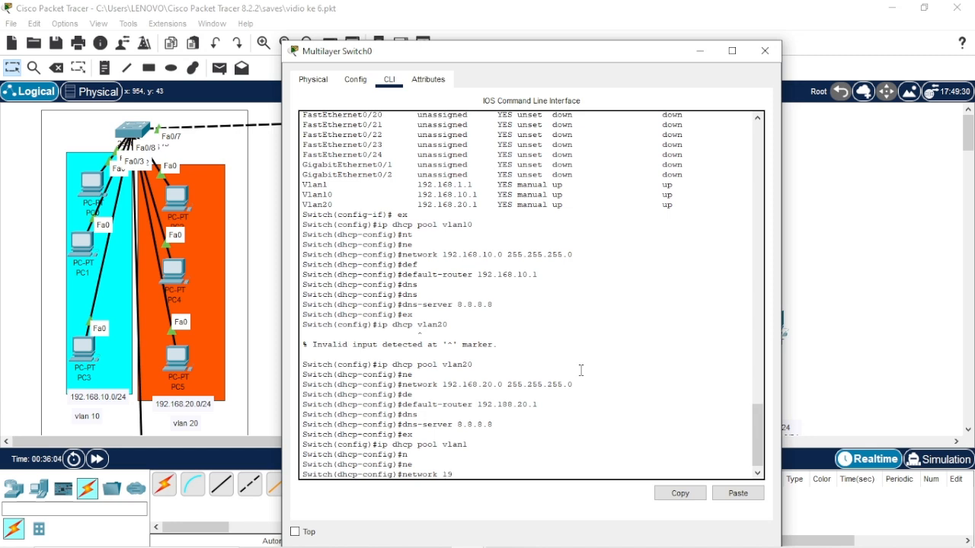
pyautogui.write('2.168.1.1')
pyautogui.press('Return')
# Step: Set the vlan1 DHCP pool's network to 192.168.1.1 with mask 255.255.255.0
pyautogui.press('Up')
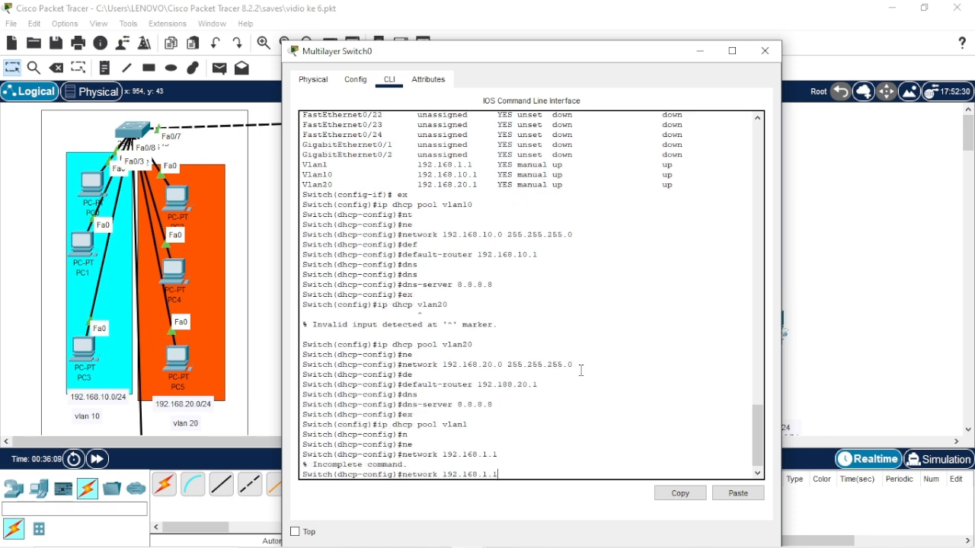
pyautogui.write('255.2')
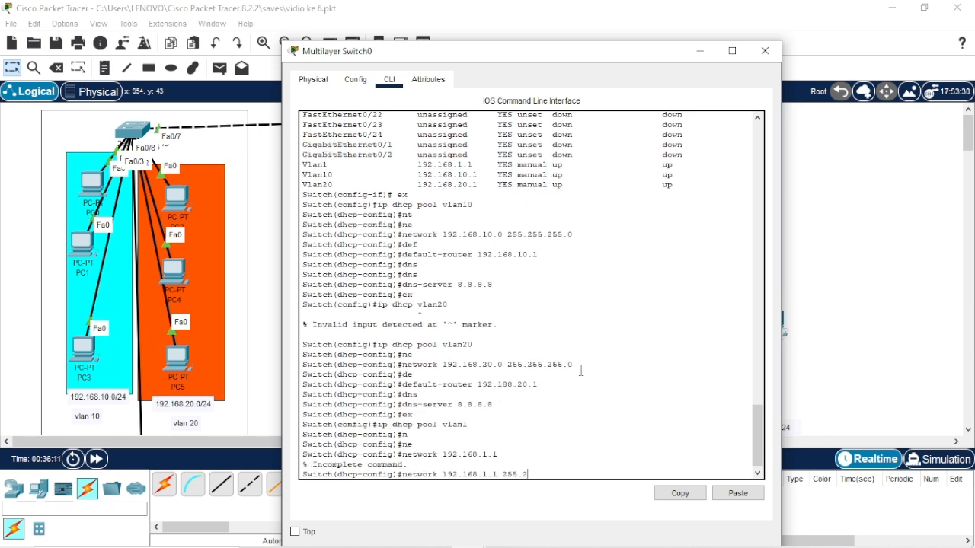
pyautogui.write('55.255')
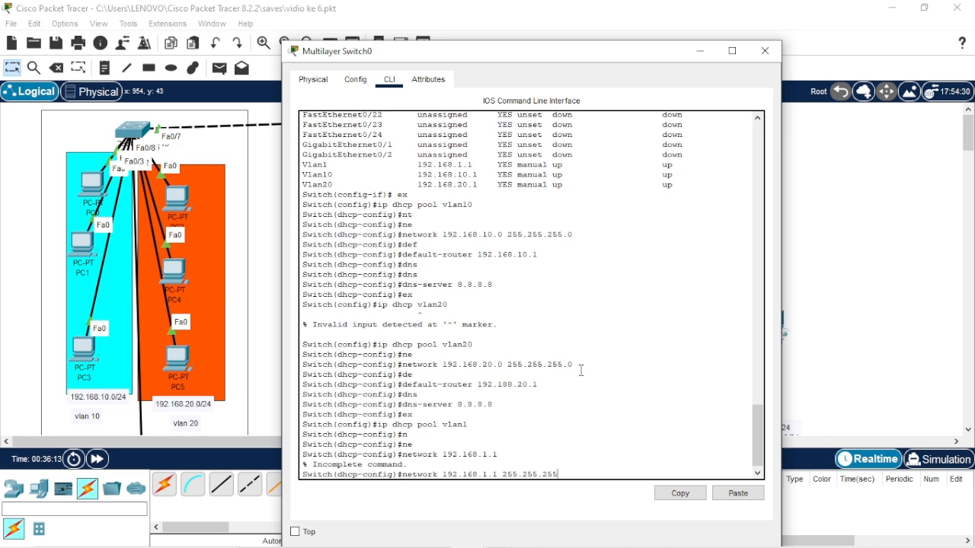
pyautogui.write('.0')
pyautogui.press('Return')
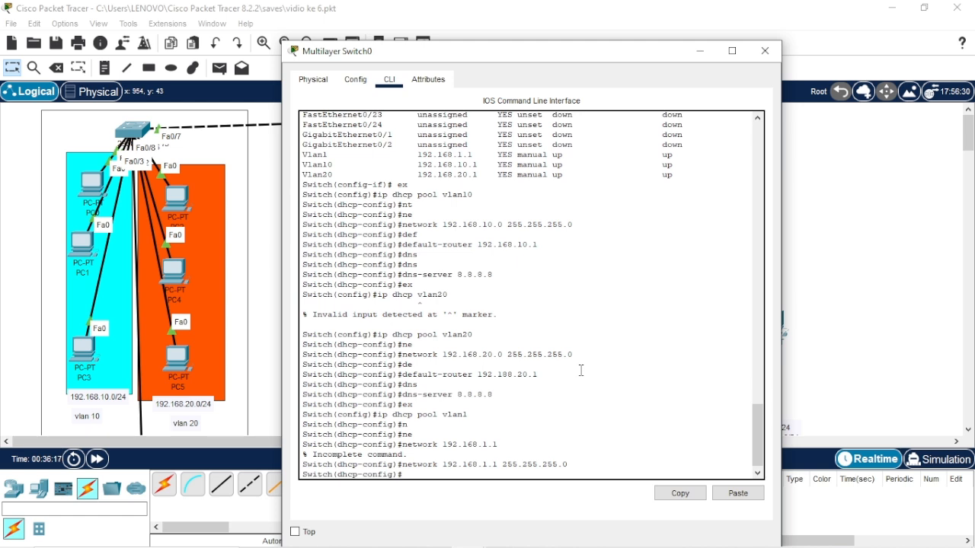
# Step: Set the vlan1 DHCP pool's default router to 192.168.1.1
pyautogui.press('Tab')
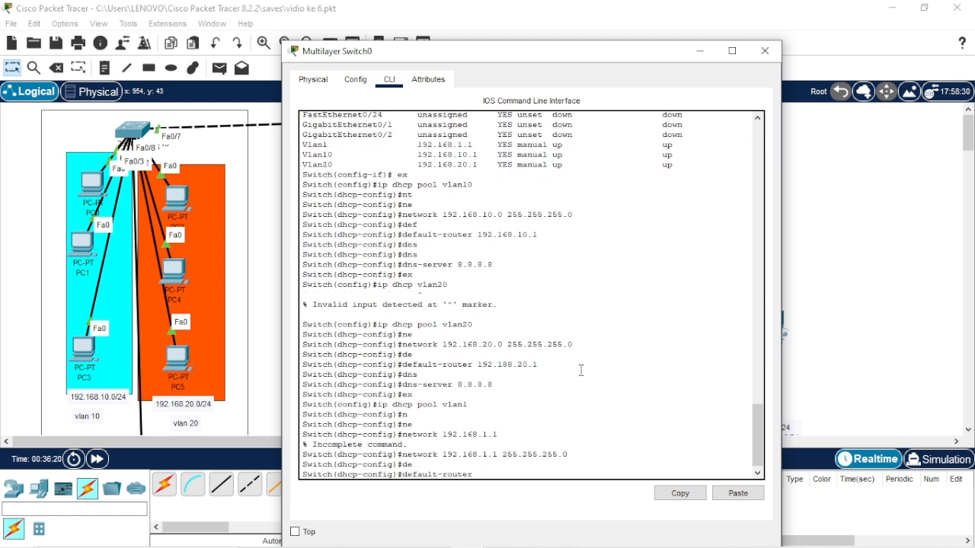
pyautogui.write('192.168.1.1')
pyautogui.press('Return')
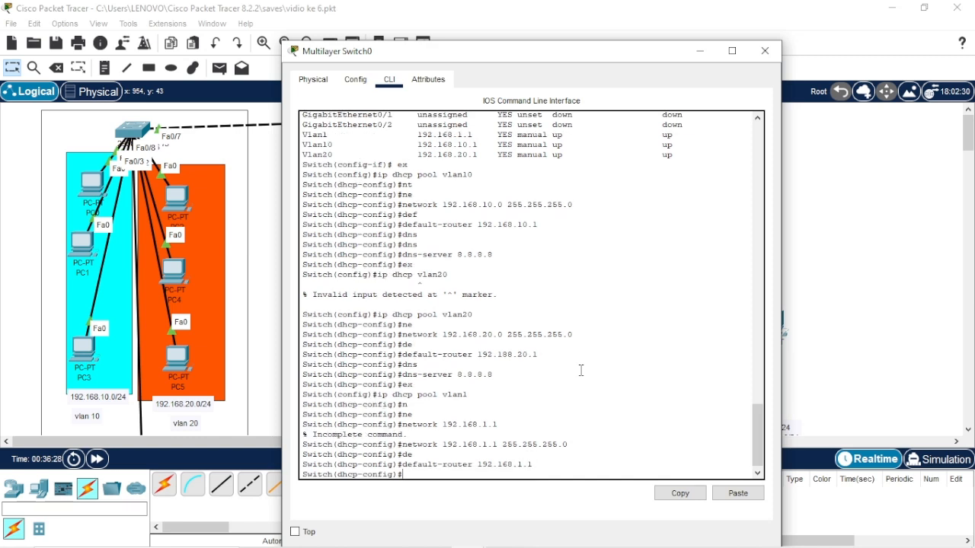
# Step: Set the vlan1 DHCP pool's DNS server to 8.8.8.8, exit the pool configuration and close Multilayer Switch0
pyautogui.write('dns')
pyautogui.press('Tab')
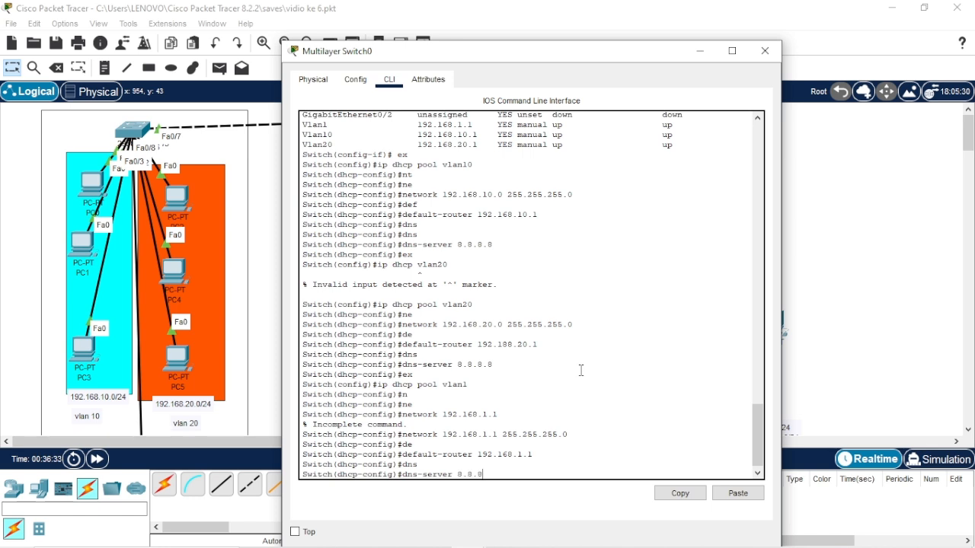
pyautogui.press('Return')
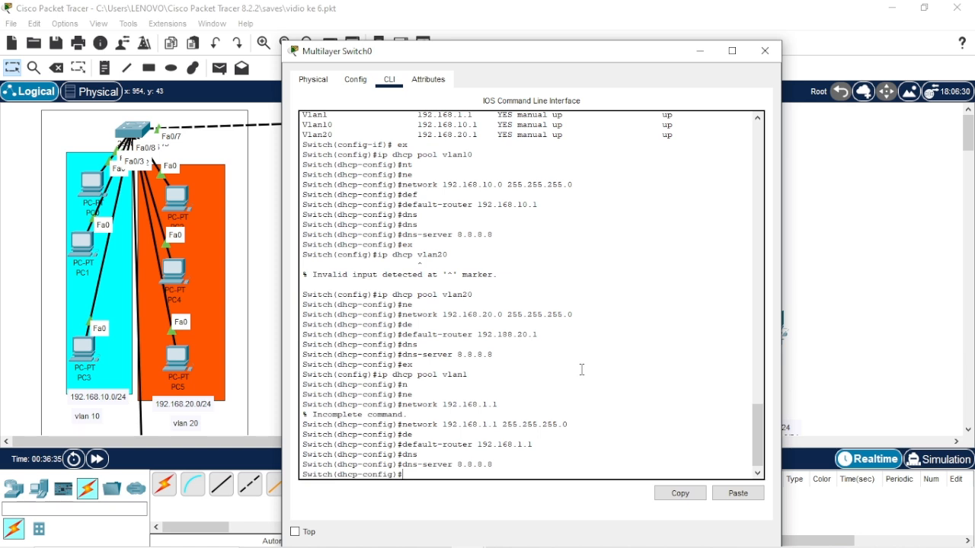
pyautogui.write('exs-server 8.8.8.8')
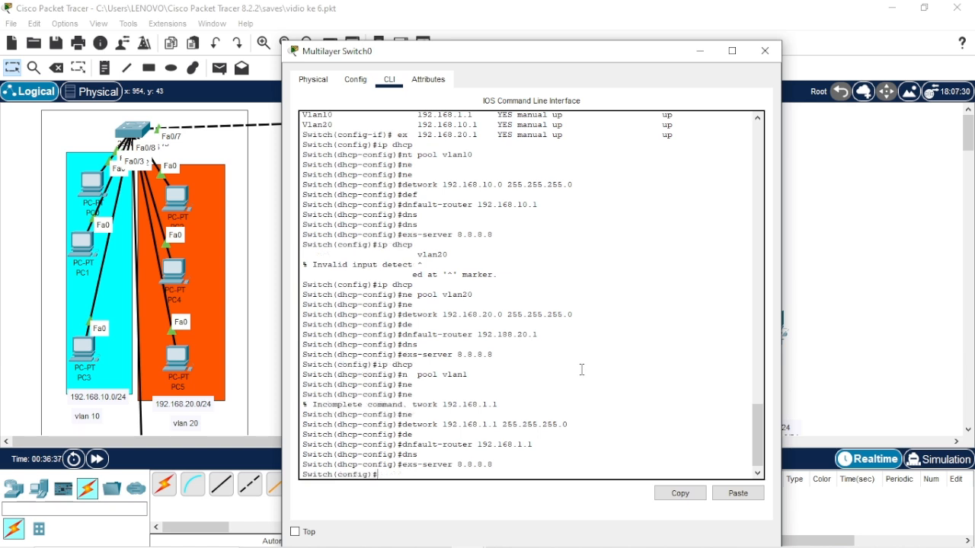
pyautogui.press('Return')
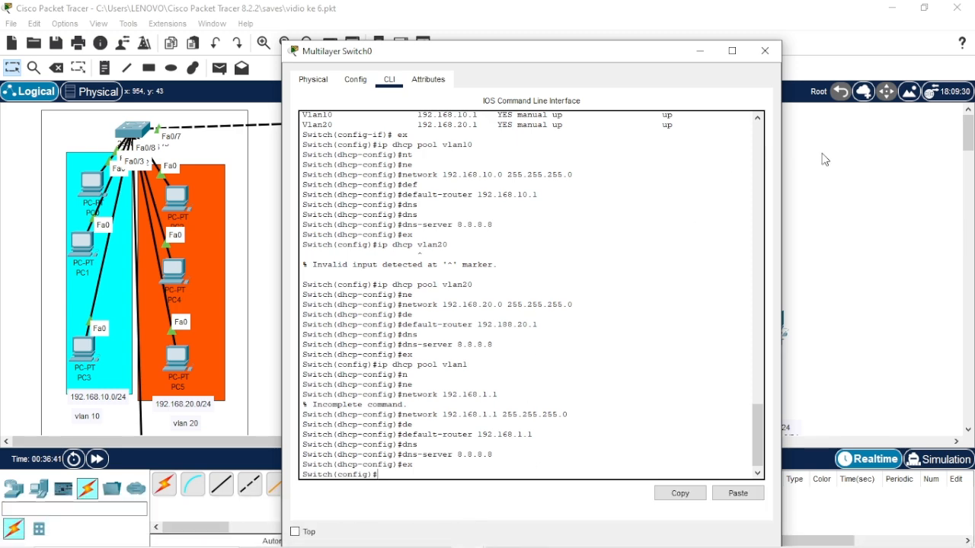
pyautogui.click(765, 50)
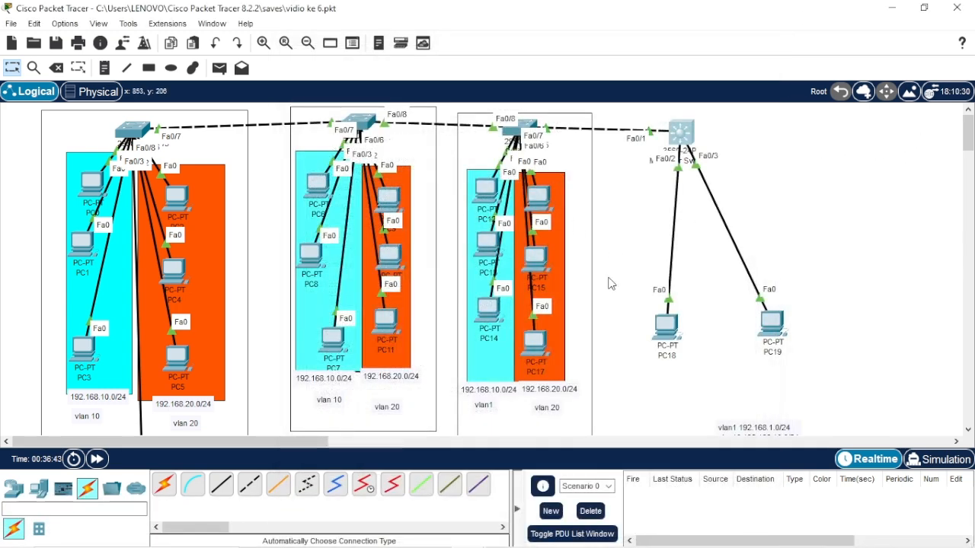
# Step: Switch PC18's IP configuration from static to DHCP and close its window
pyautogui.click(665, 322)
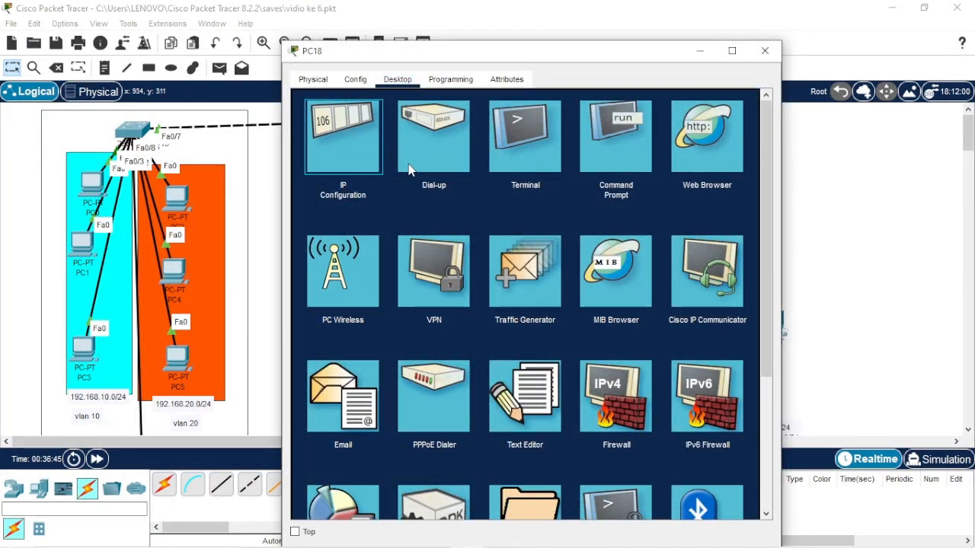
pyautogui.click(347, 129)
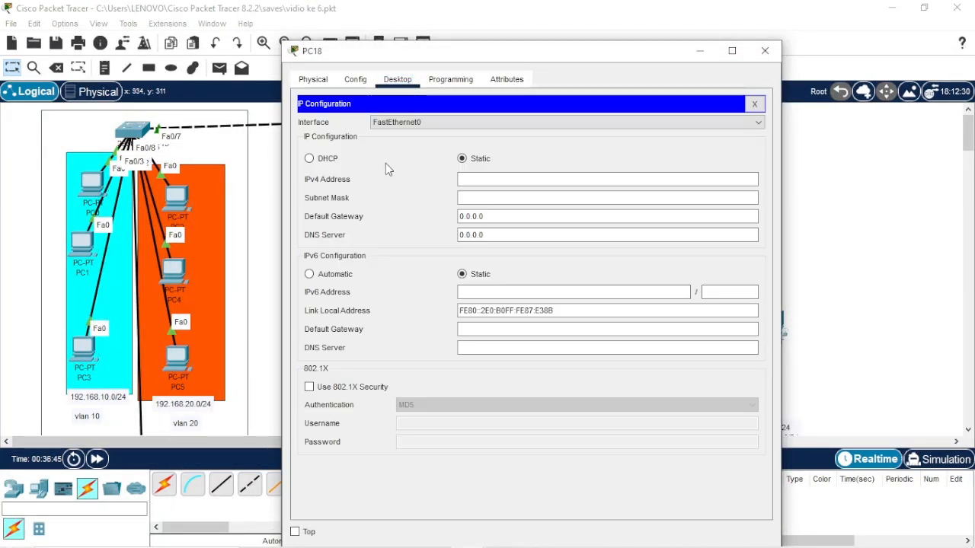
pyautogui.click(320, 159)
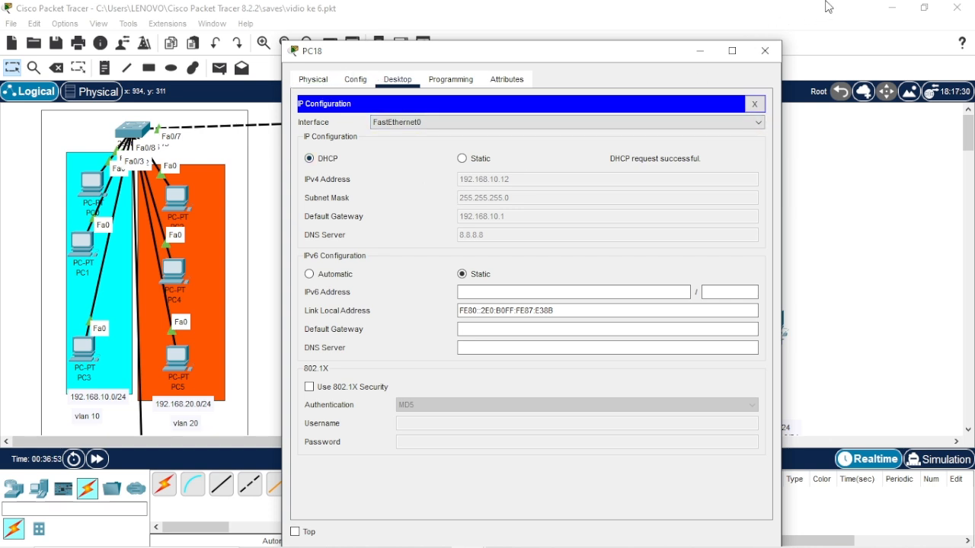
pyautogui.click(765, 51)
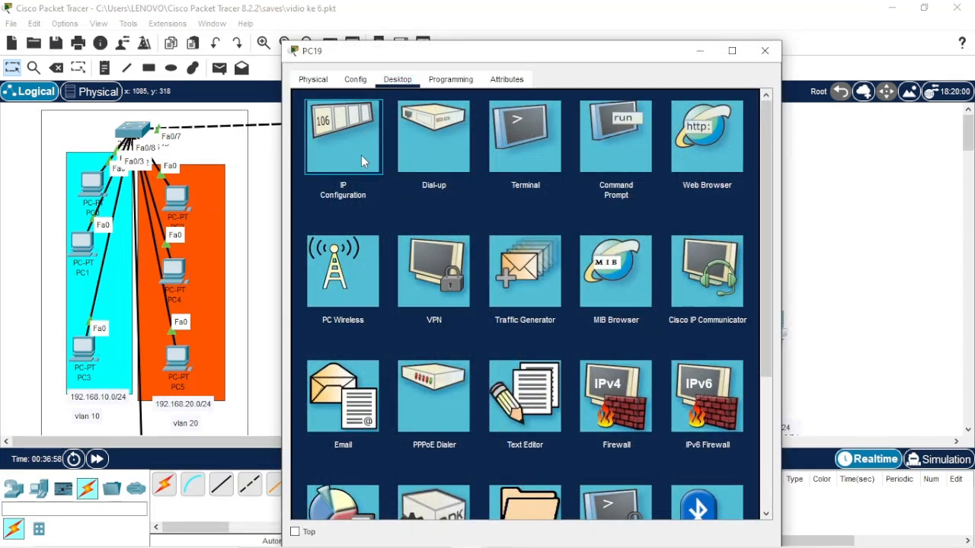
# Step: Switch PC19's IP configuration from static to DHCP and close its window
pyautogui.click(358, 149)
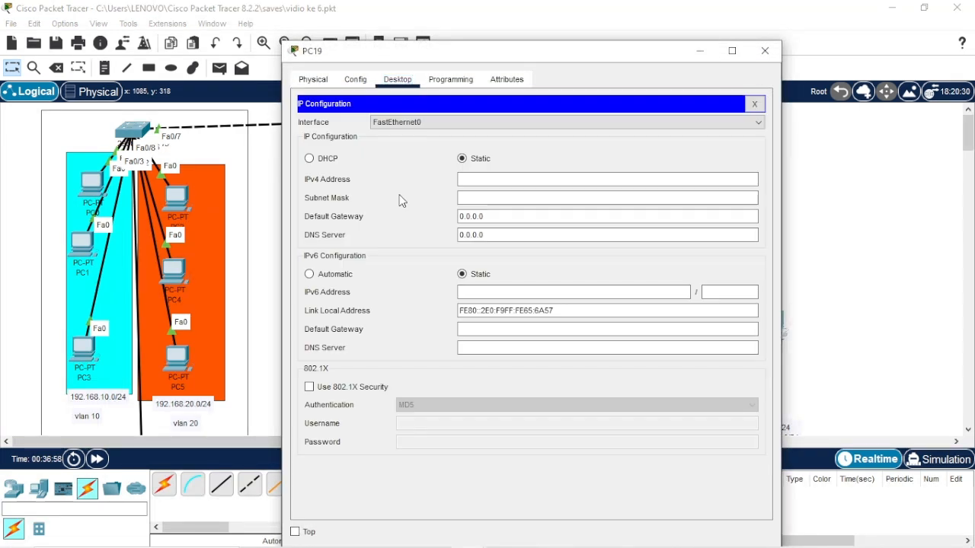
pyautogui.click(309, 158)
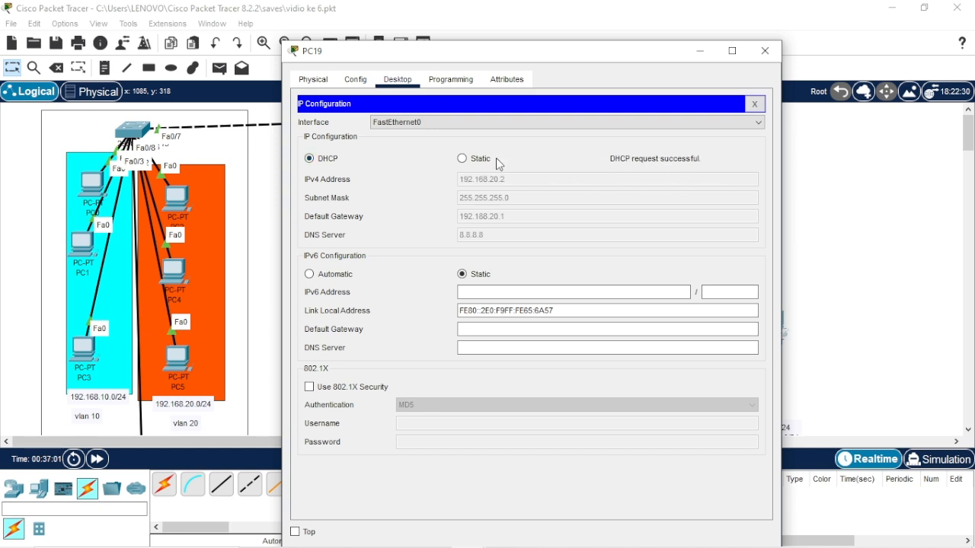
pyautogui.click(765, 51)
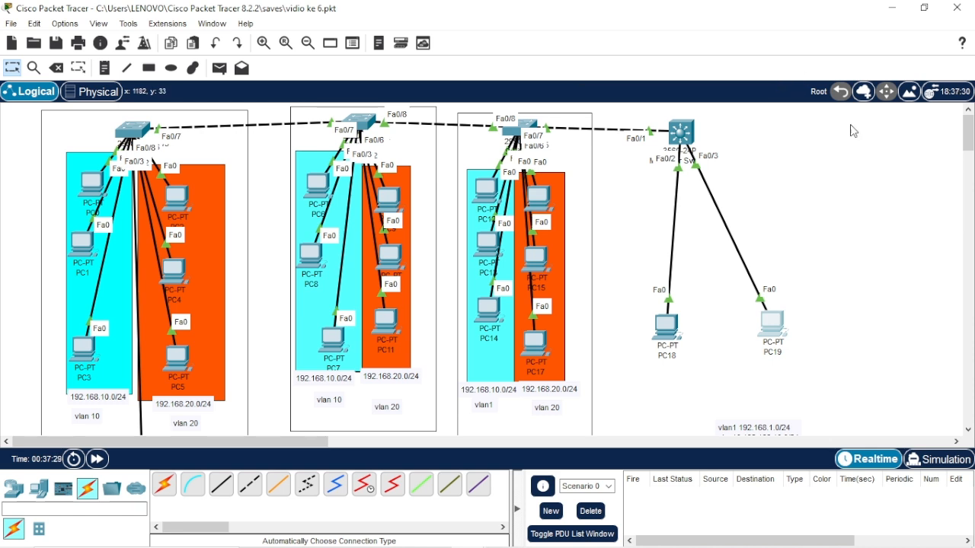
# Step: Save the network file as vidio ke 6 in the saves folder, overwriting the existing file
pyautogui.click(8, 24)
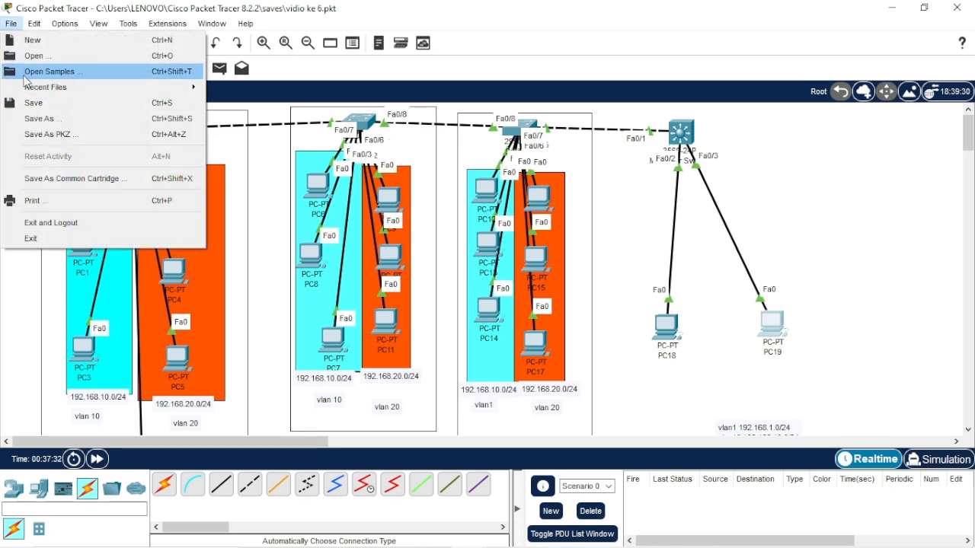
pyautogui.click(31, 118)
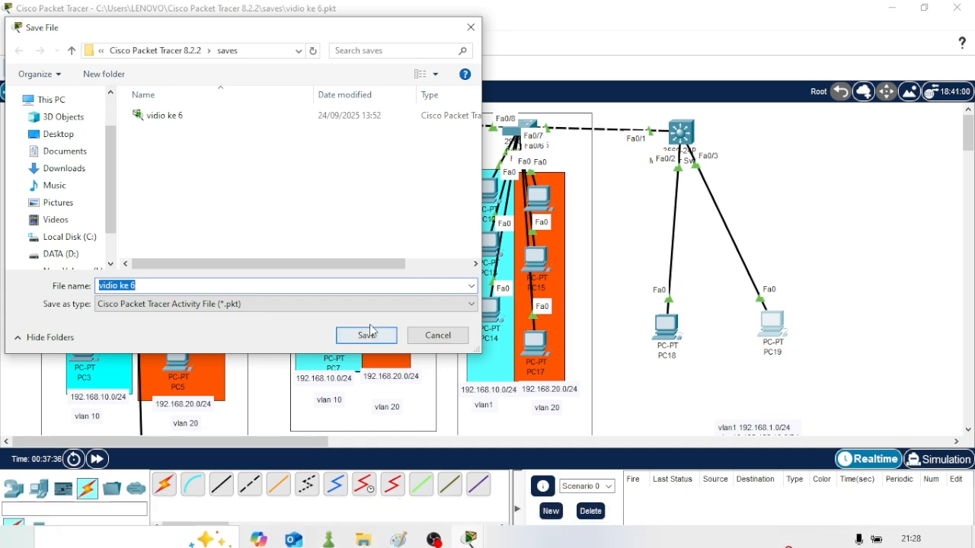
pyautogui.click(368, 335)
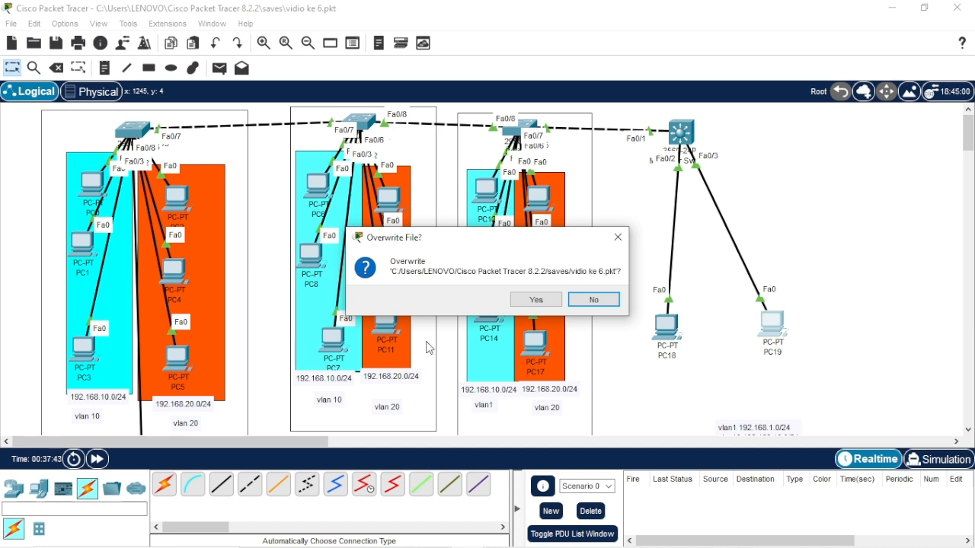
pyautogui.click(536, 298)
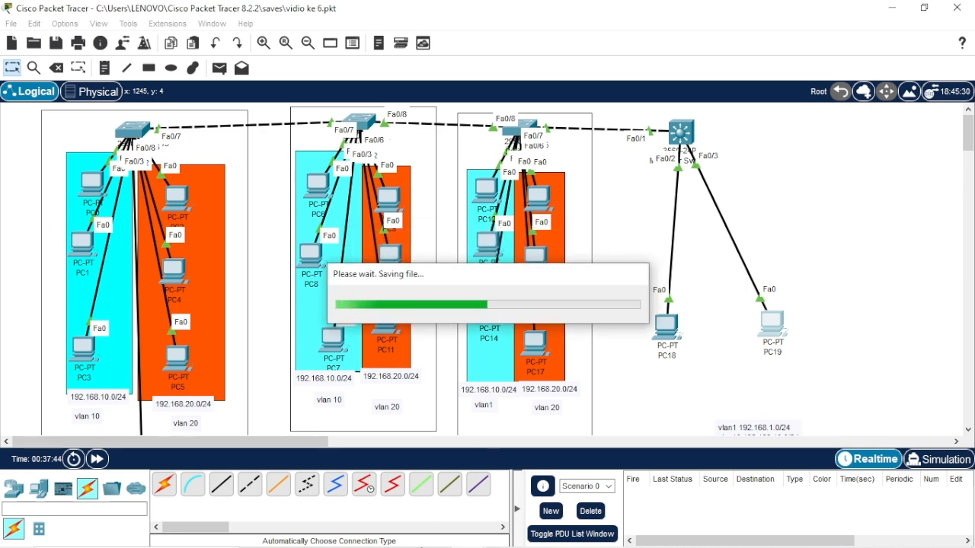
pyautogui.moveTo(431, 523)
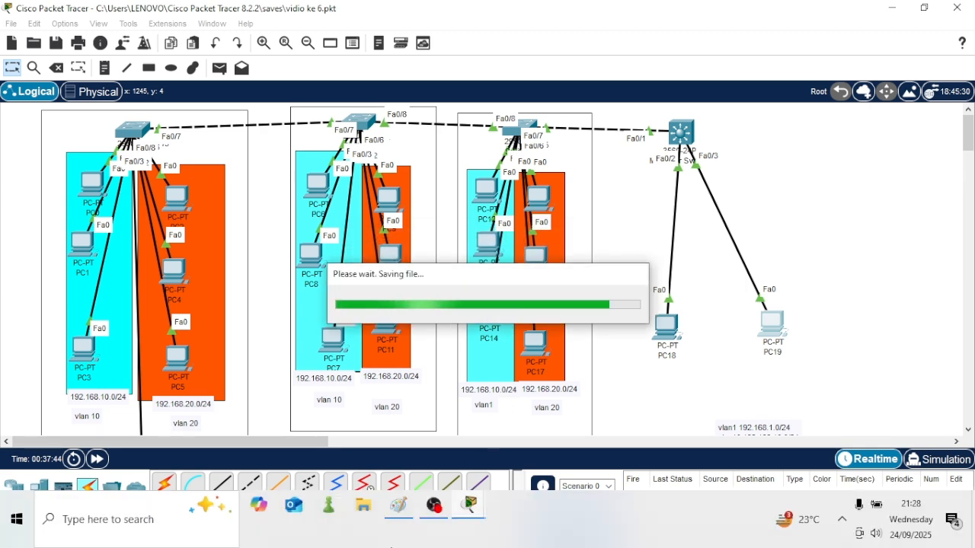
pyautogui.click(432, 508)
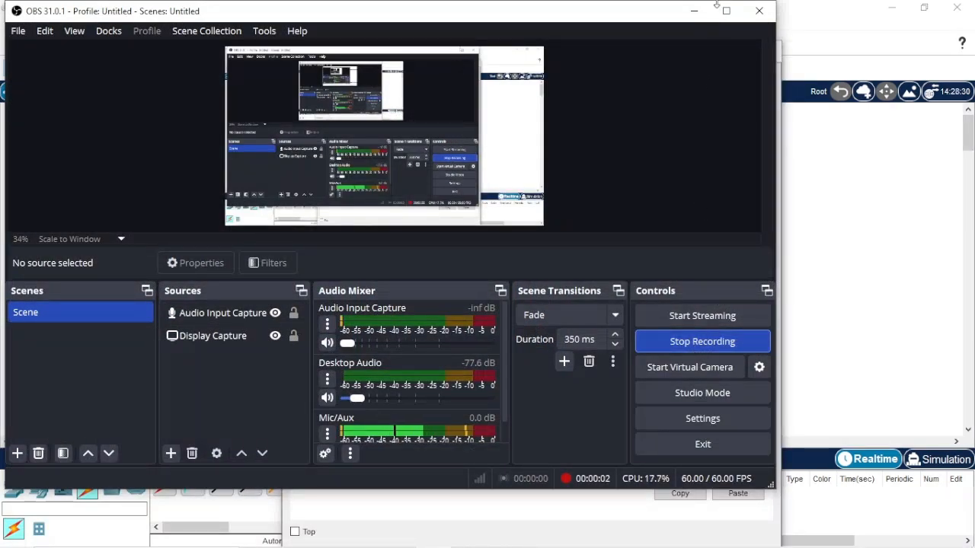
pyautogui.click(694, 11)
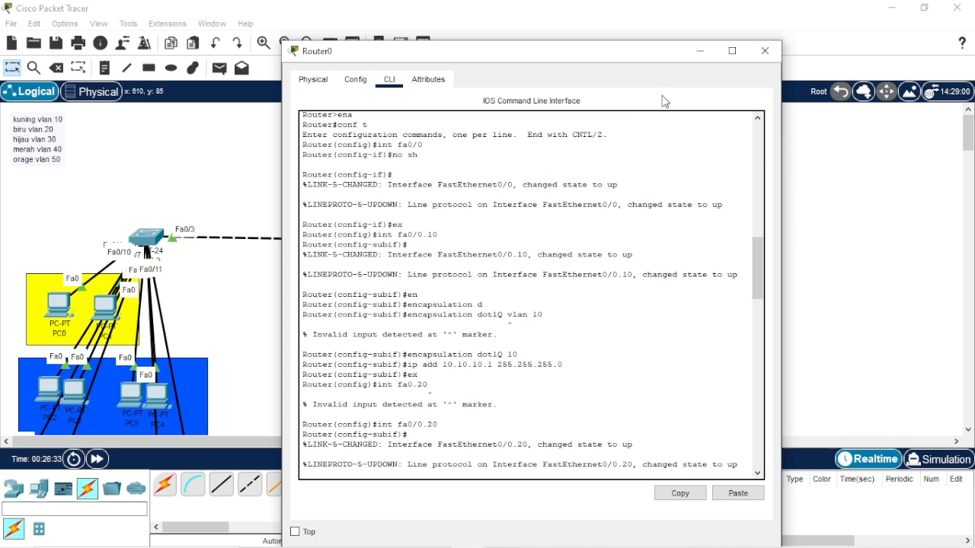
# Step: Put away the Router0 command-line window and look over the network topology with VLANs 10 to 50
pyautogui.click(695, 52)
pyautogui.scroll(-1, 488, 201)
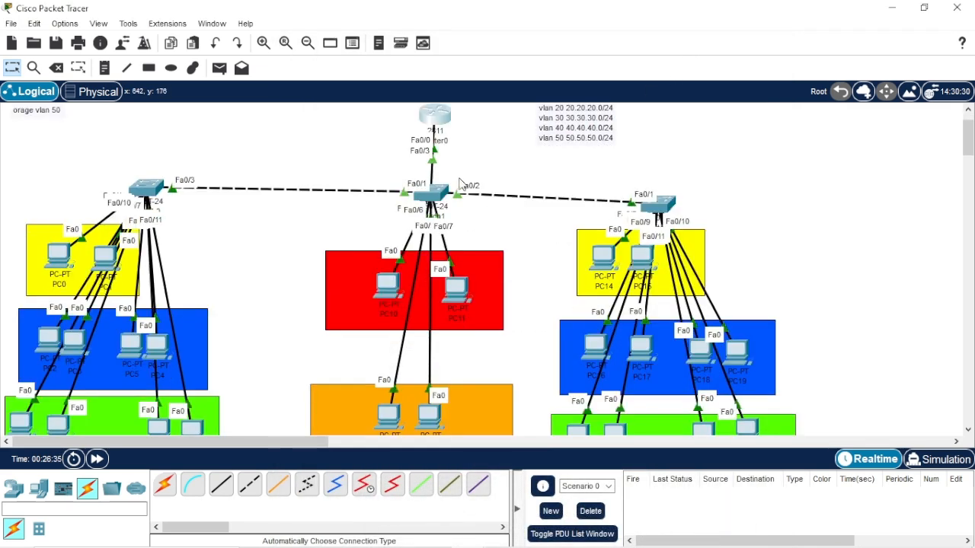
pyautogui.scroll(1, 452, 172)
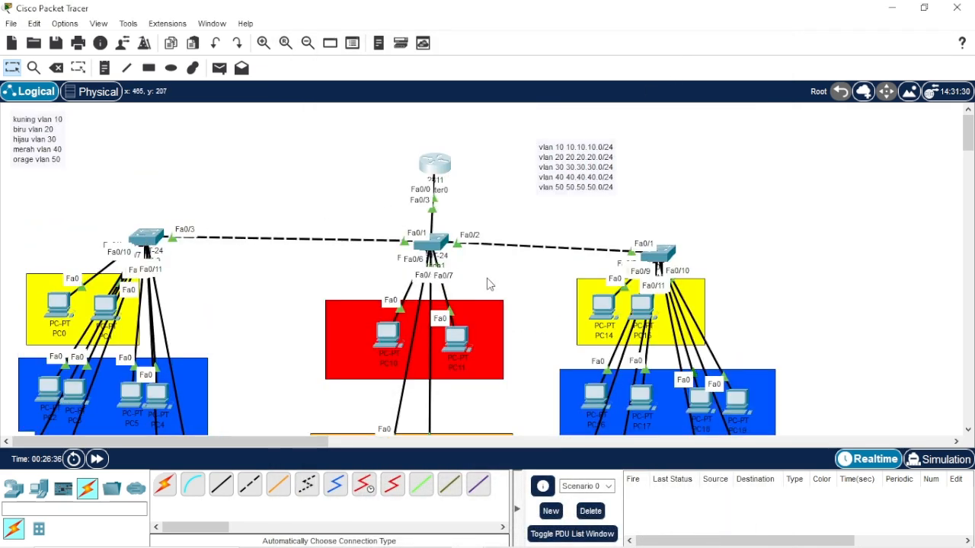
# Step: Compare the coloured PC groups across the topology with the legend assigning VLANs 10 to 50
pyautogui.scroll(-2, 491, 286)
pyautogui.scroll(-1, 155, 259)
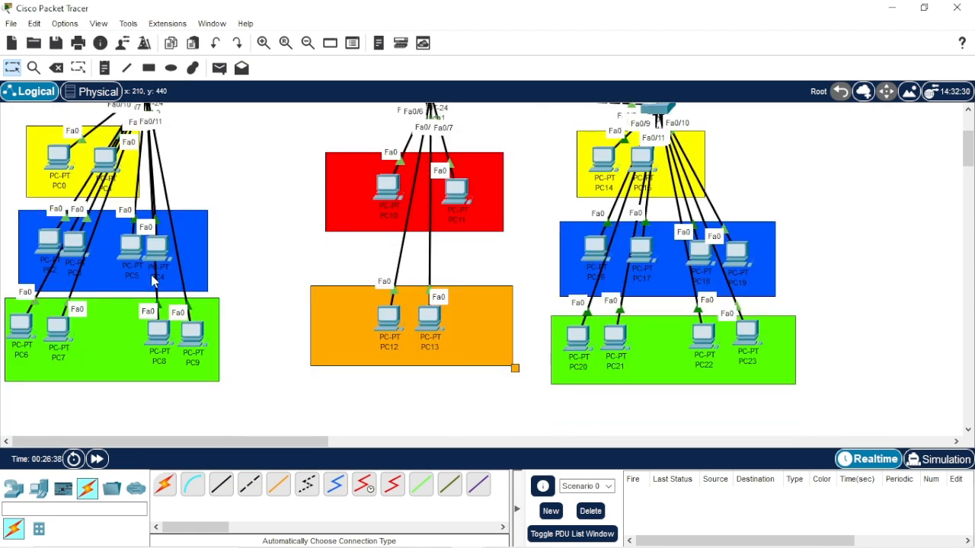
pyautogui.scroll(2, 586, 251)
pyautogui.scroll(1, 588, 246)
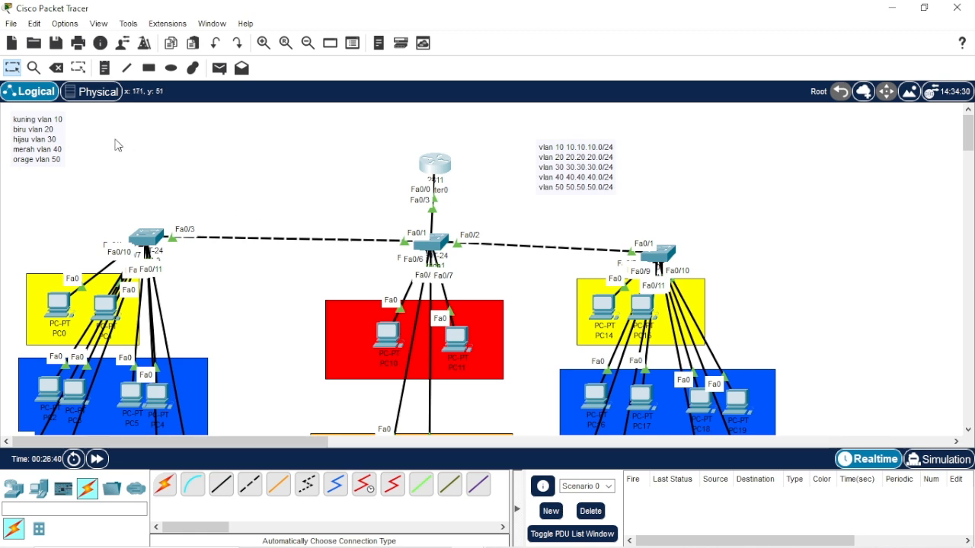
pyautogui.scroll(-2, 34, 144)
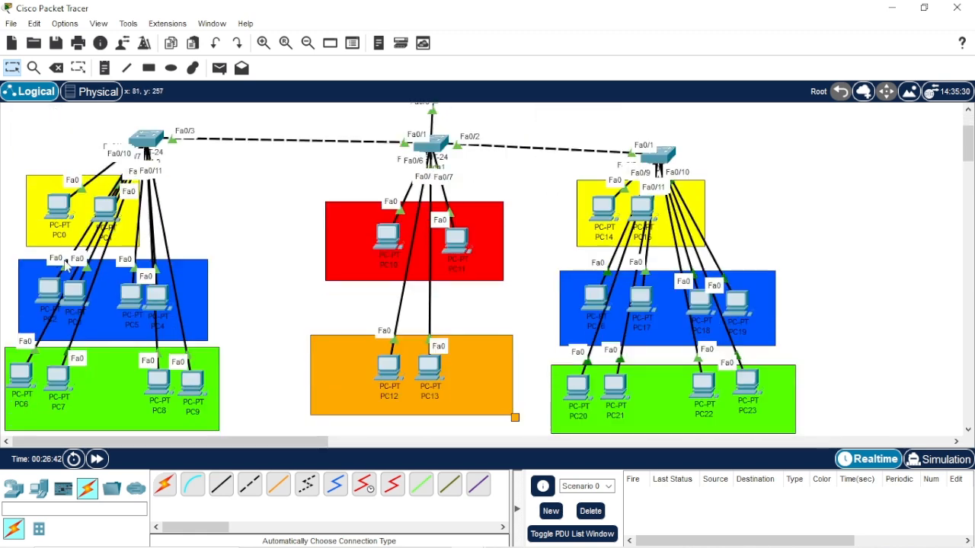
pyautogui.scroll(2, 129, 262)
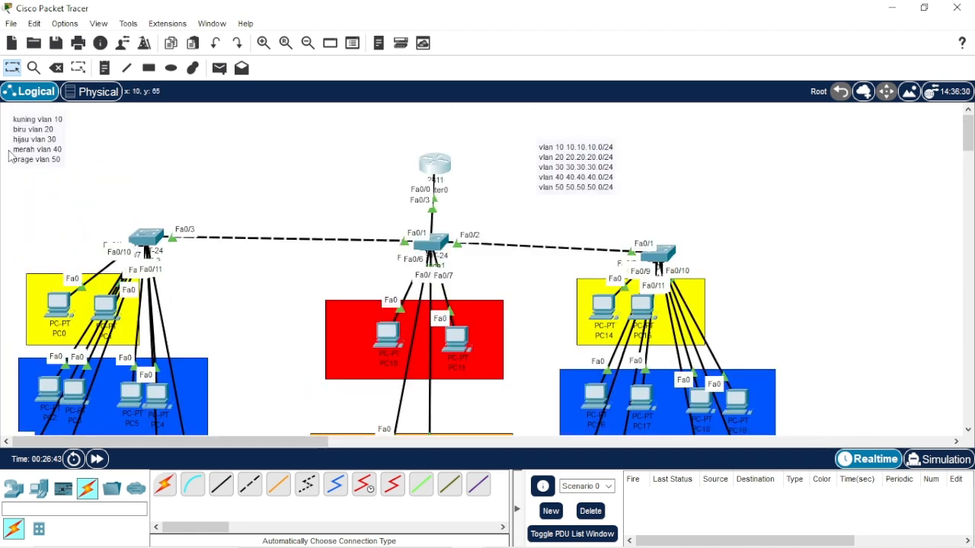
pyautogui.scroll(-4, 120, 344)
pyautogui.scroll(4, 363, 268)
pyautogui.scroll(-2, 433, 324)
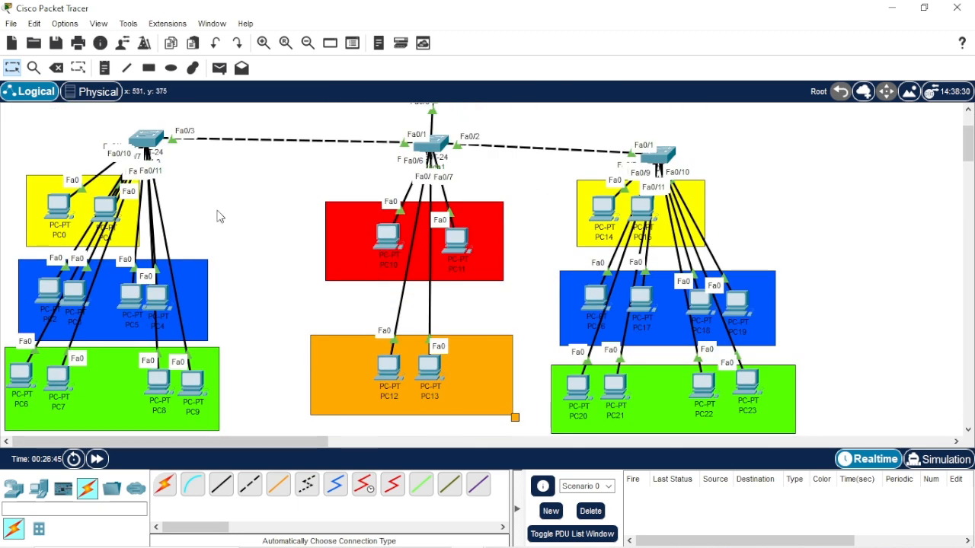
pyautogui.scroll(2, 339, 251)
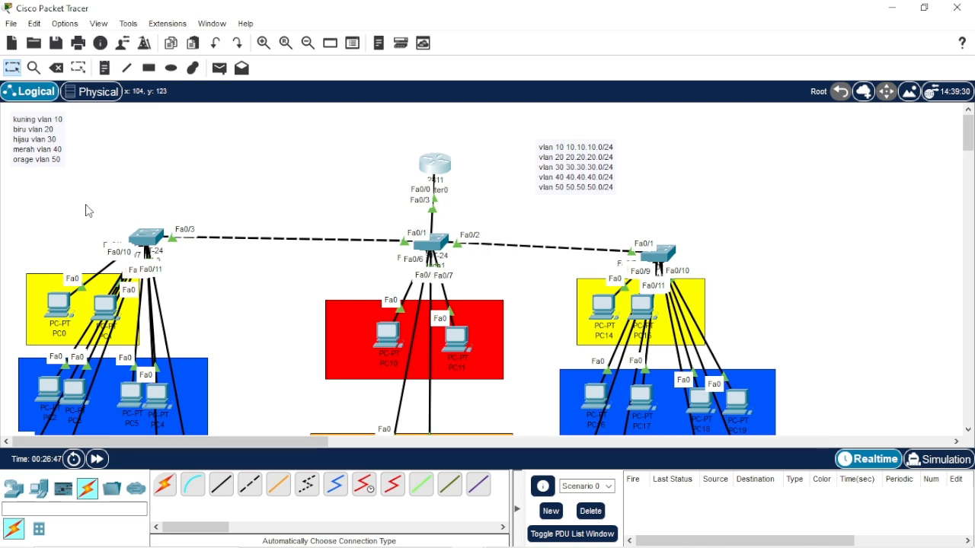
pyautogui.scroll(-2, 329, 354)
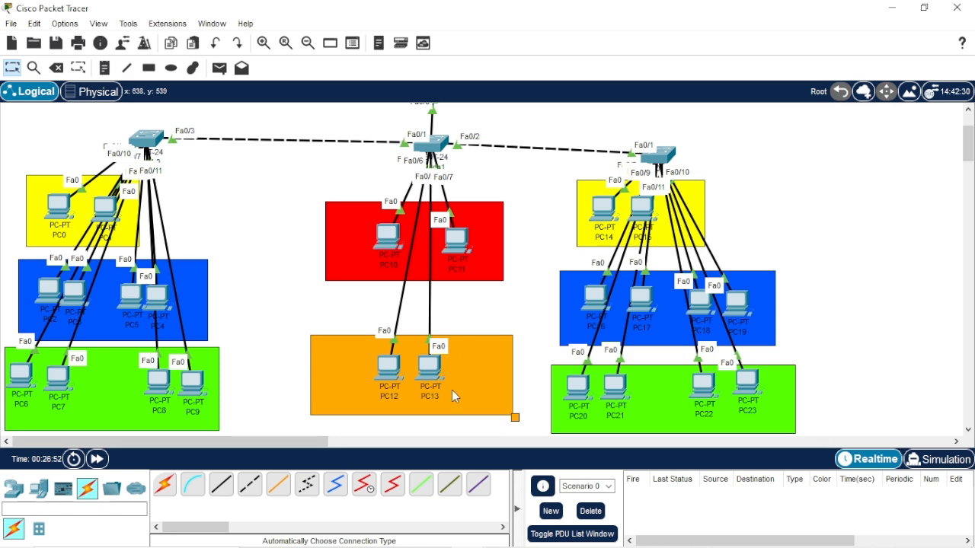
pyautogui.scroll(2, 452, 392)
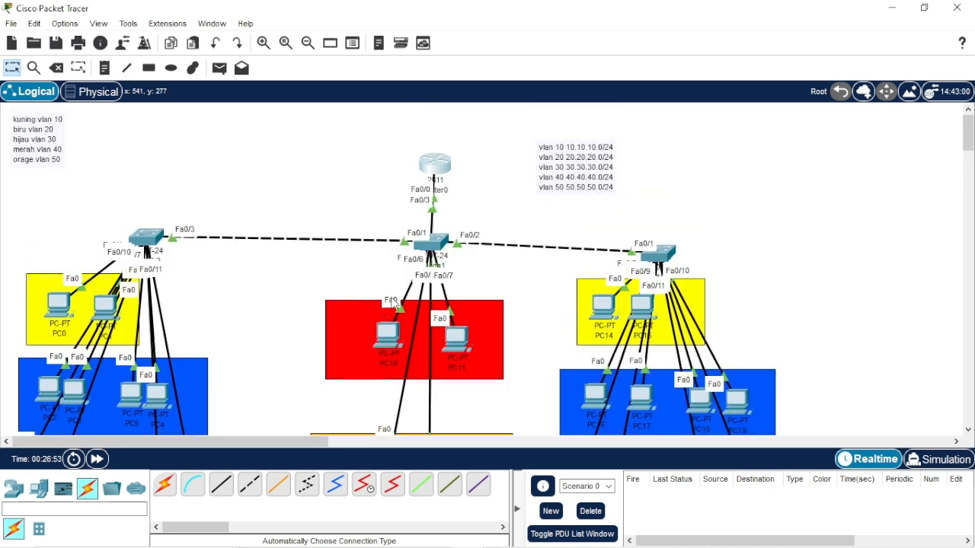
# Step: Examine the topology note that lists the network address of each VLAN from 10 to 50
pyautogui.click(594, 183)
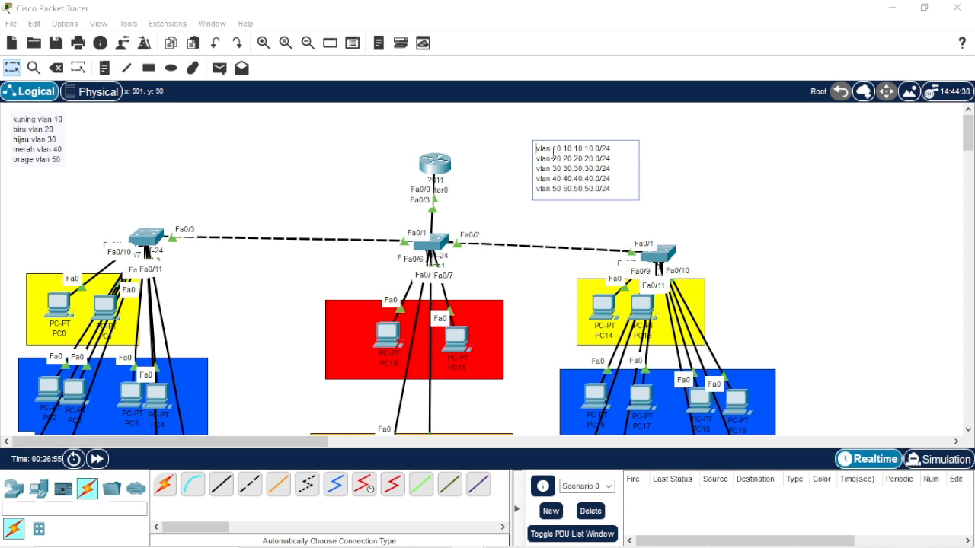
pyautogui.moveTo(571, 149); pyautogui.dragTo(597, 148)
pyautogui.click(635, 154)
# Step: Open Router0's command line at its first configuration commands and shift the window clear of the router
pyautogui.click(442, 172)
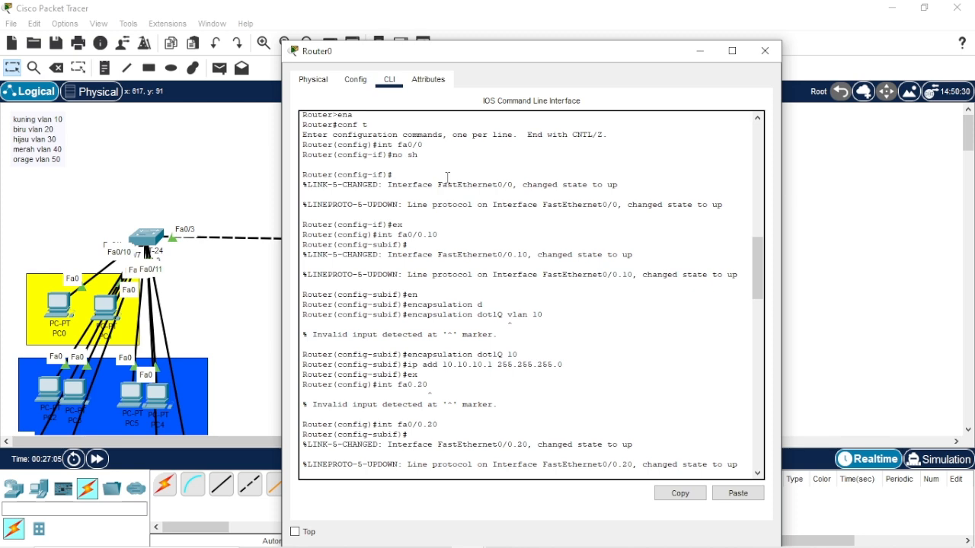
pyautogui.scroll(3, 391, 175)
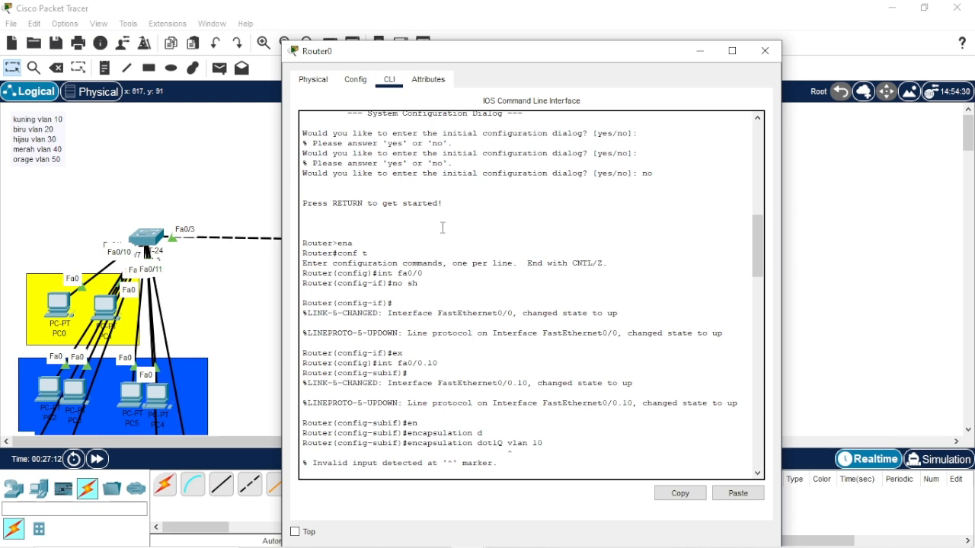
pyautogui.moveTo(551, 53); pyautogui.dragTo(771, 61)
# Step: Move Router0 higher above the central switch so its link labels are spaced apart
pyautogui.click(435, 165)
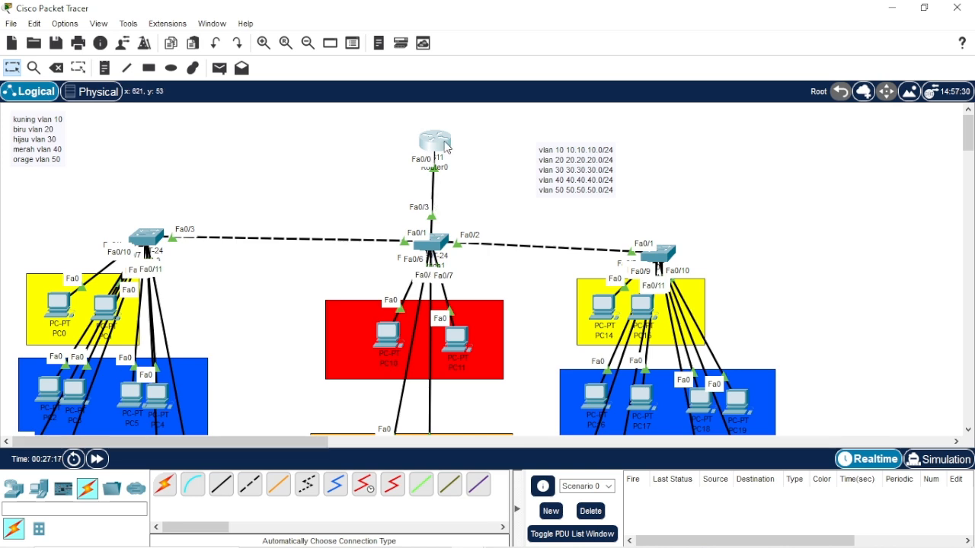
pyautogui.click(446, 145)
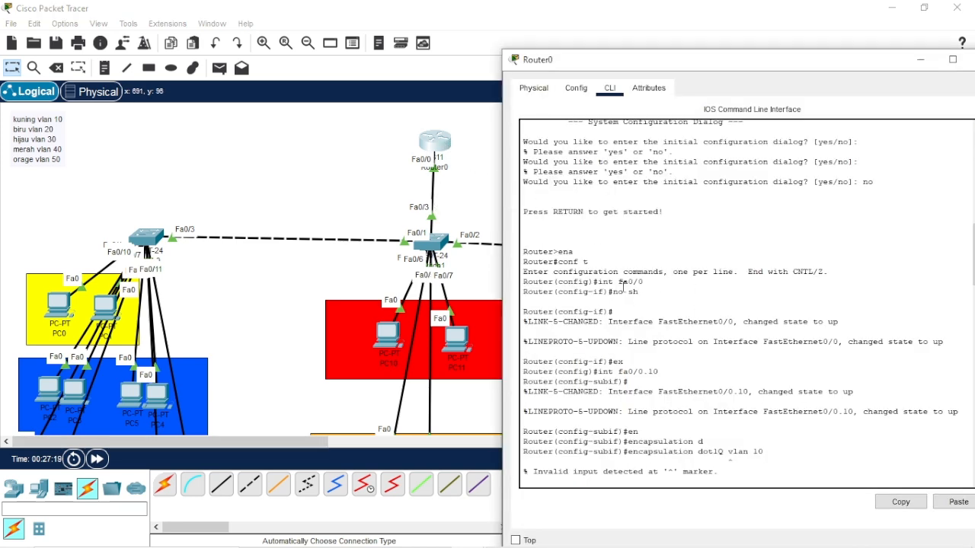
pyautogui.click(675, 44)
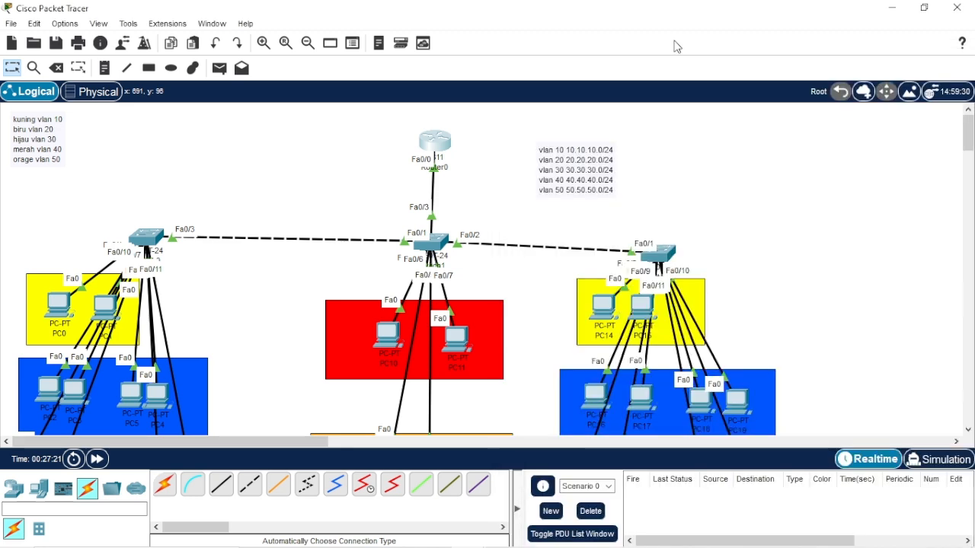
# Step: Review Router0's command history for subinterfaces fa0/0.10 to fa0/0.50, including their dot1Q encapsulation and IP addresses
pyautogui.click(438, 155)
pyautogui.moveTo(737, 67); pyautogui.dragTo(664, 60)
pyautogui.scroll(-1, 612, 226)
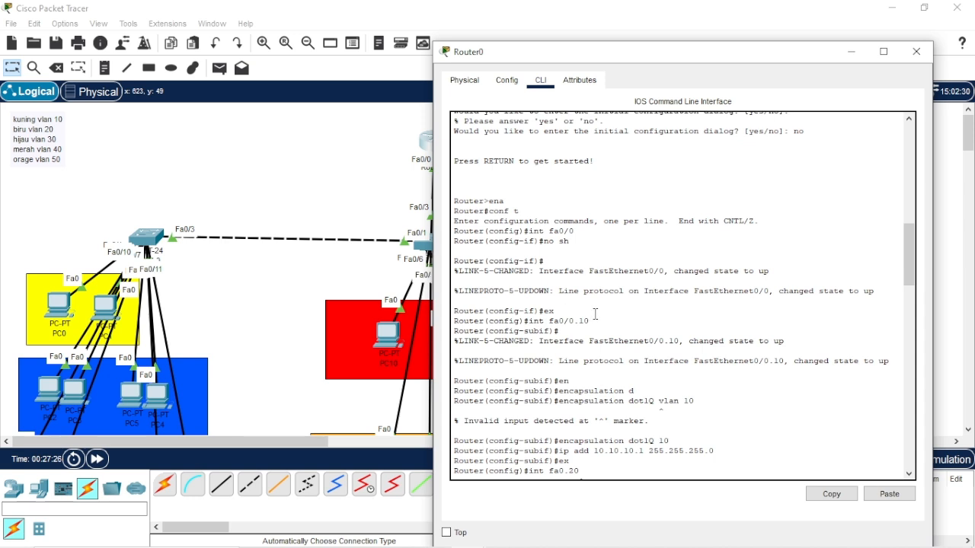
pyautogui.scroll(-1, 629, 322)
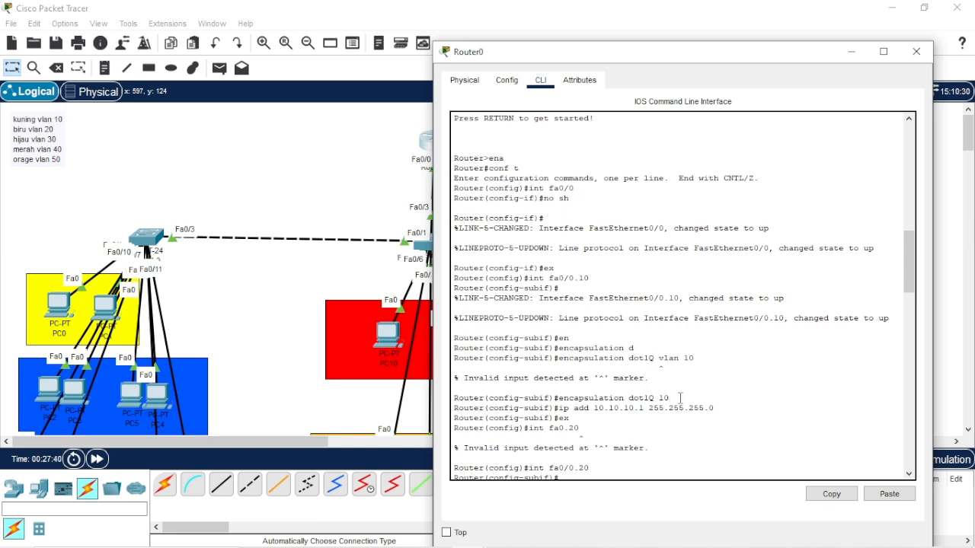
pyautogui.scroll(-2, 570, 414)
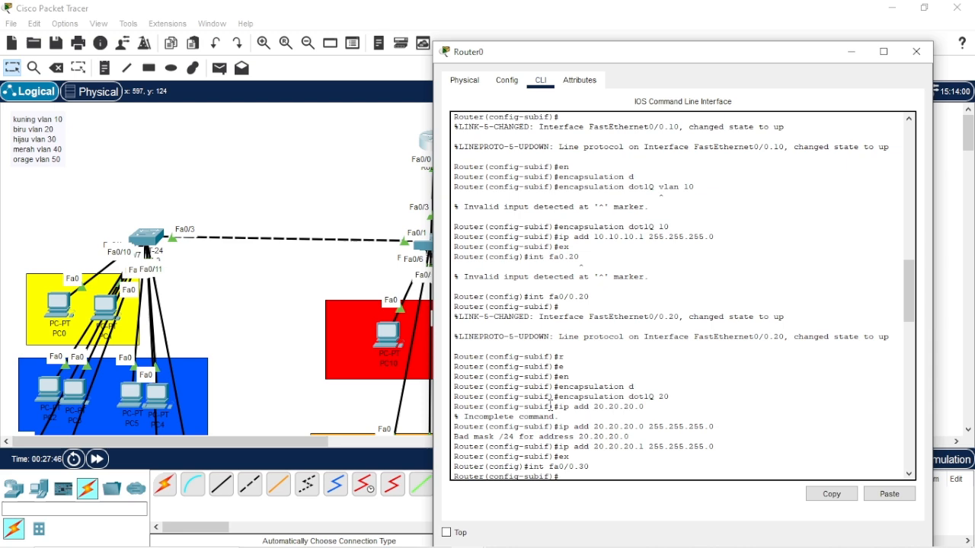
pyautogui.scroll(-3, 549, 405)
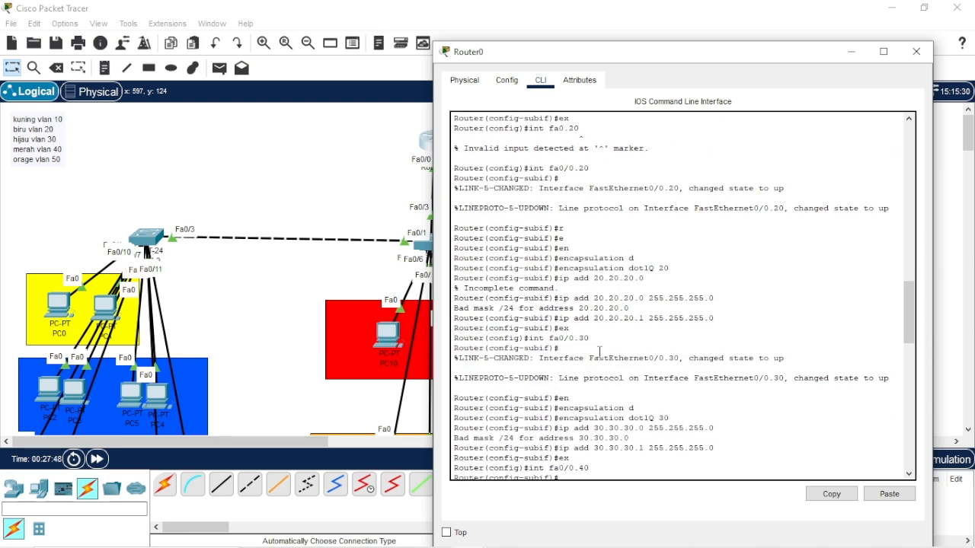
pyautogui.scroll(-5, 602, 442)
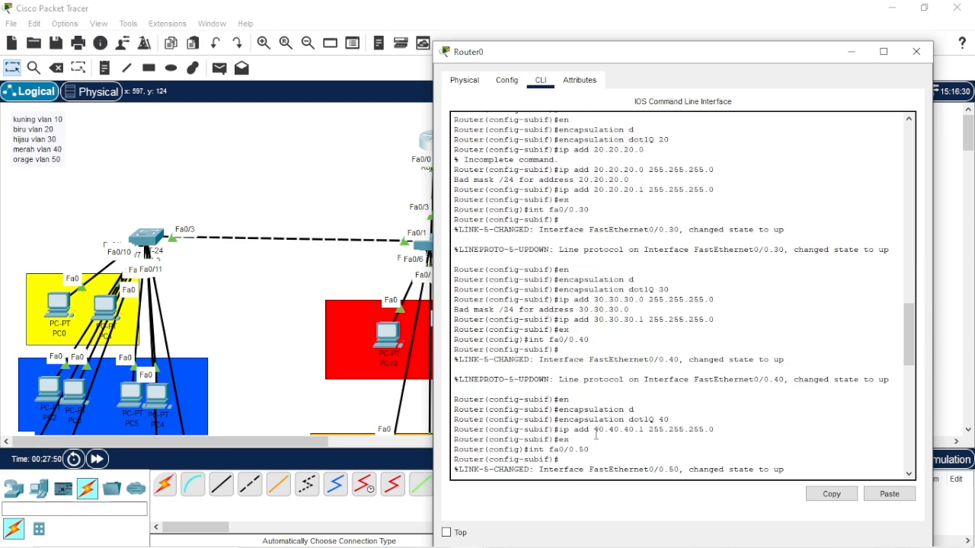
pyautogui.scroll(-1, 531, 381)
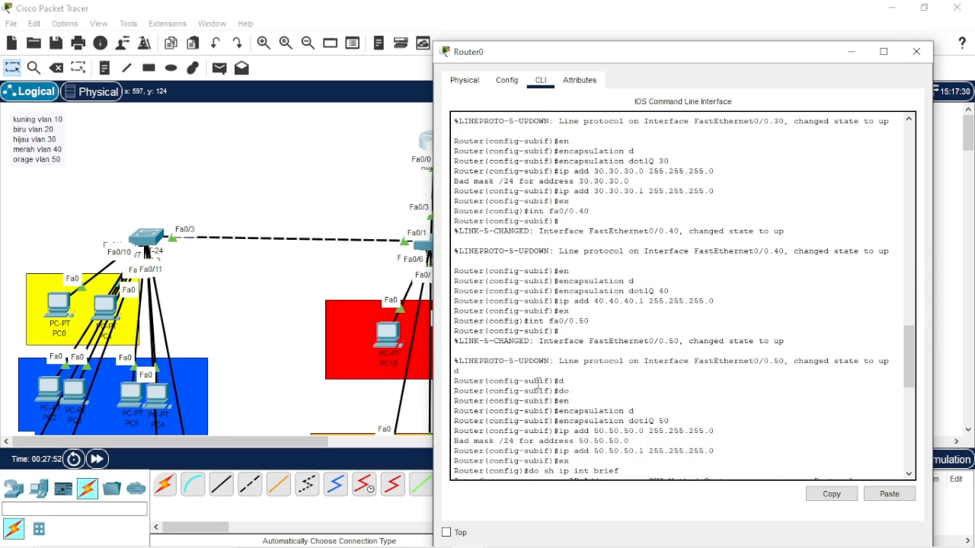
pyautogui.scroll(-1, 594, 385)
pyautogui.scroll(-1, 554, 381)
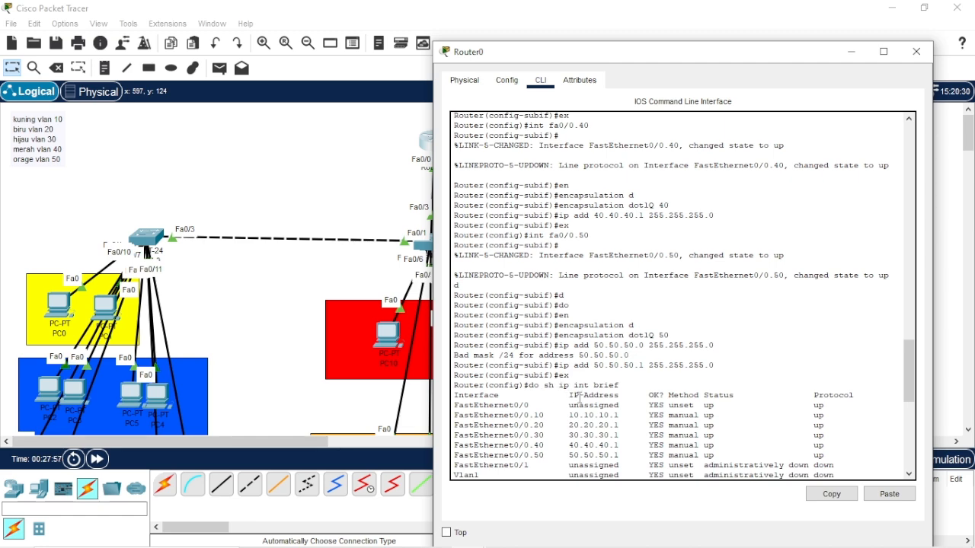
# Step: Examine Router0's interface brief listing and the DHCP pool commands for its VLANs
pyautogui.scroll(-3, 600, 399)
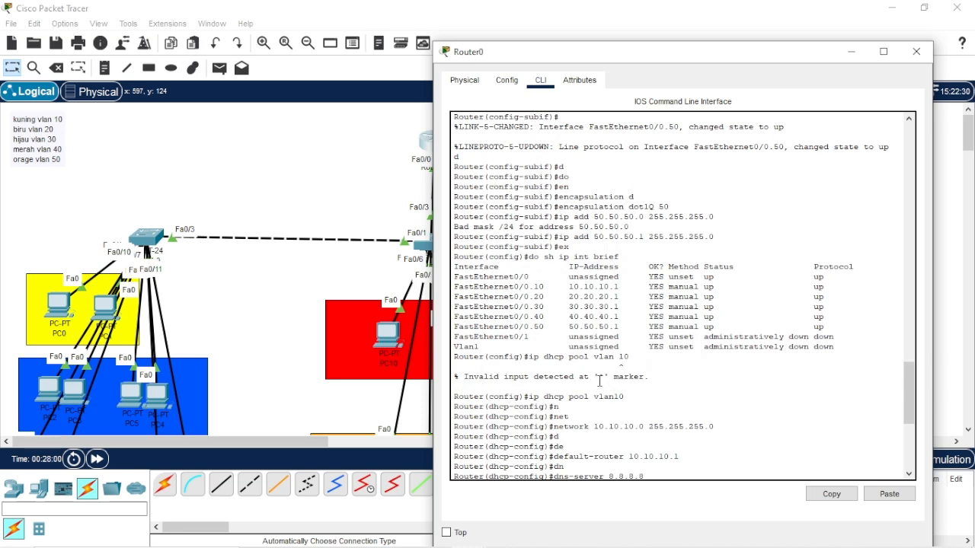
pyautogui.scroll(1, 599, 381)
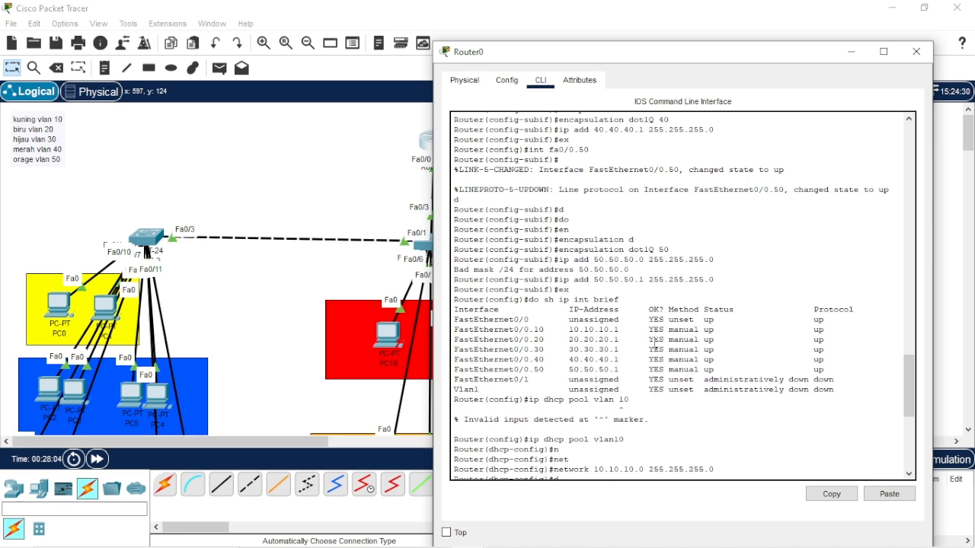
pyautogui.moveTo(646, 330); pyautogui.dragTo(708, 333)
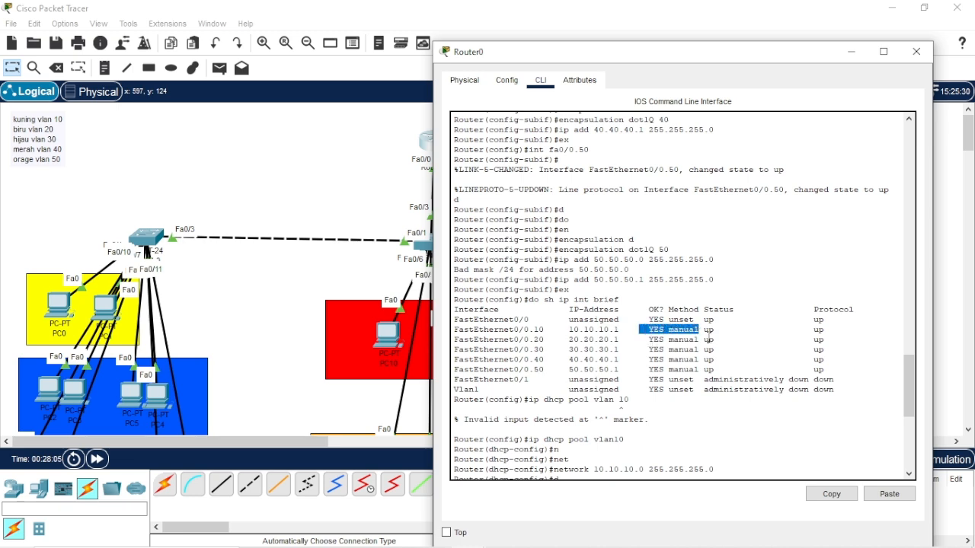
pyautogui.scroll(-5, 675, 372)
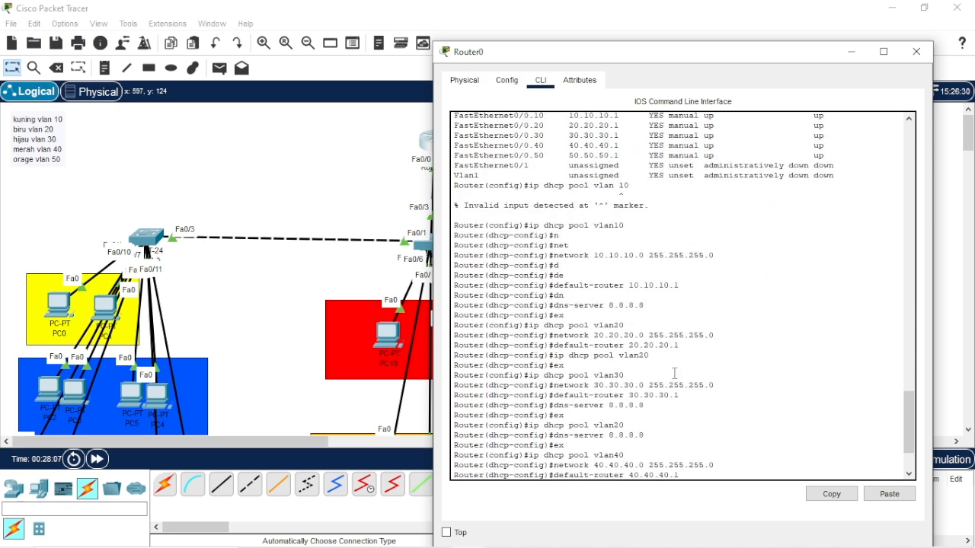
pyautogui.scroll(4, 675, 372)
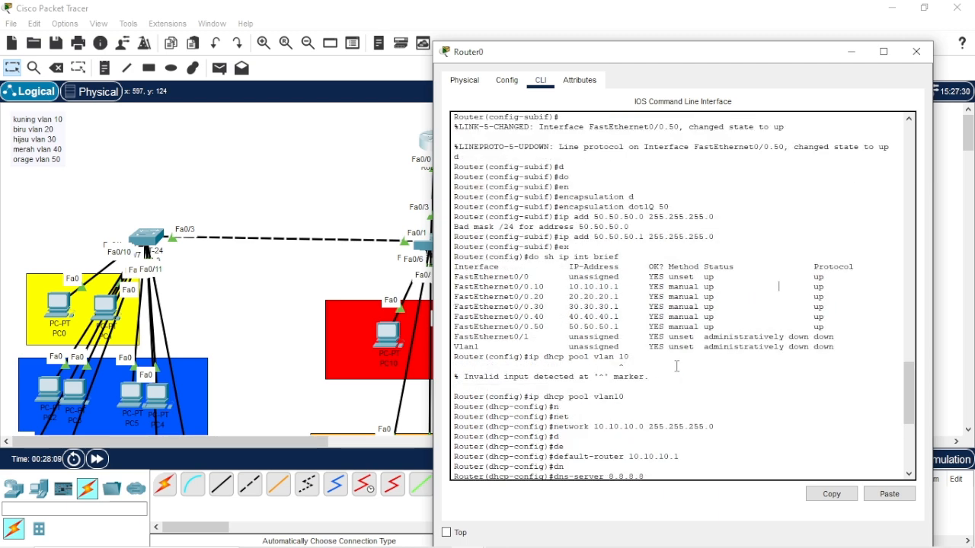
# Step: Review the subinterface addresses and DHCP pool commands in Router0's command-line history, and minimize its window
pyautogui.scroll(2, 676, 367)
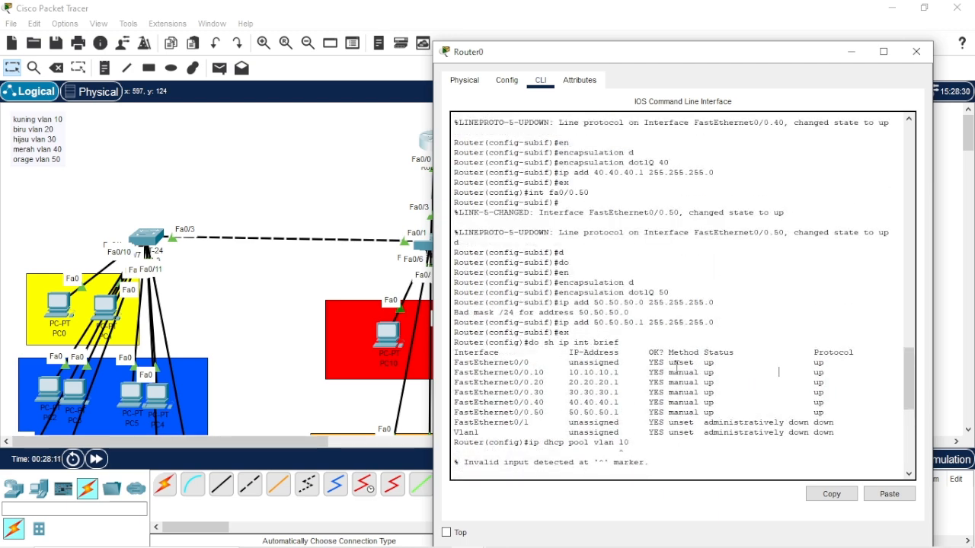
pyautogui.scroll(1, 676, 366)
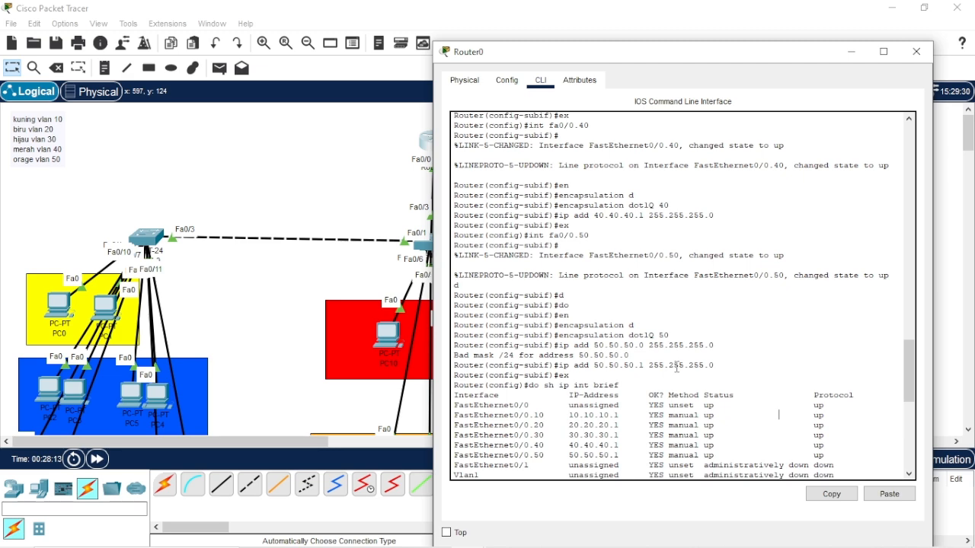
pyautogui.scroll(-9, 676, 368)
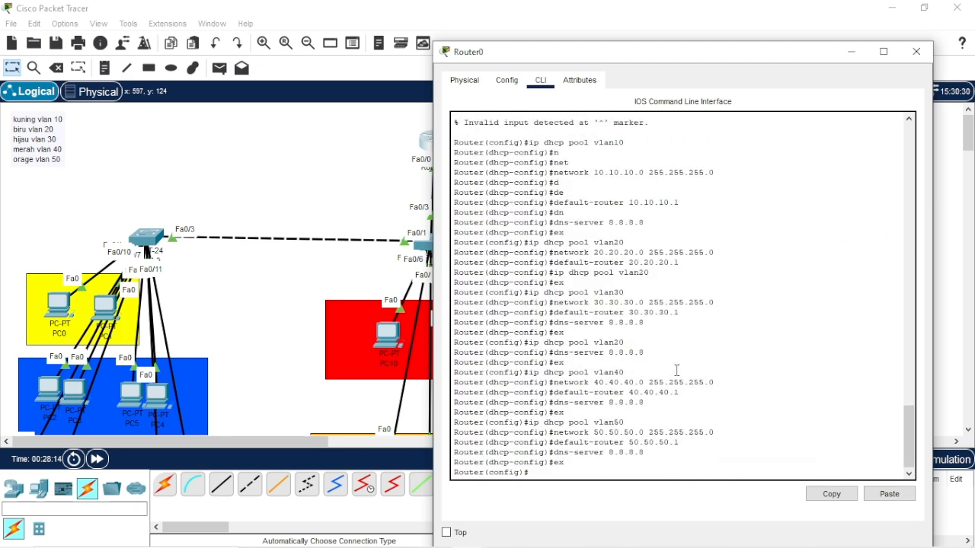
pyautogui.scroll(2, 676, 371)
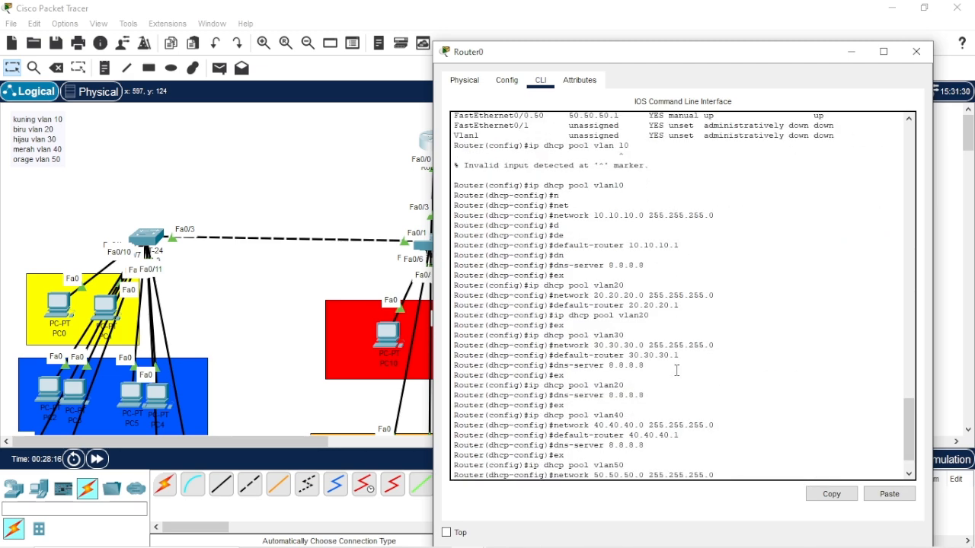
pyautogui.scroll(3, 586, 299)
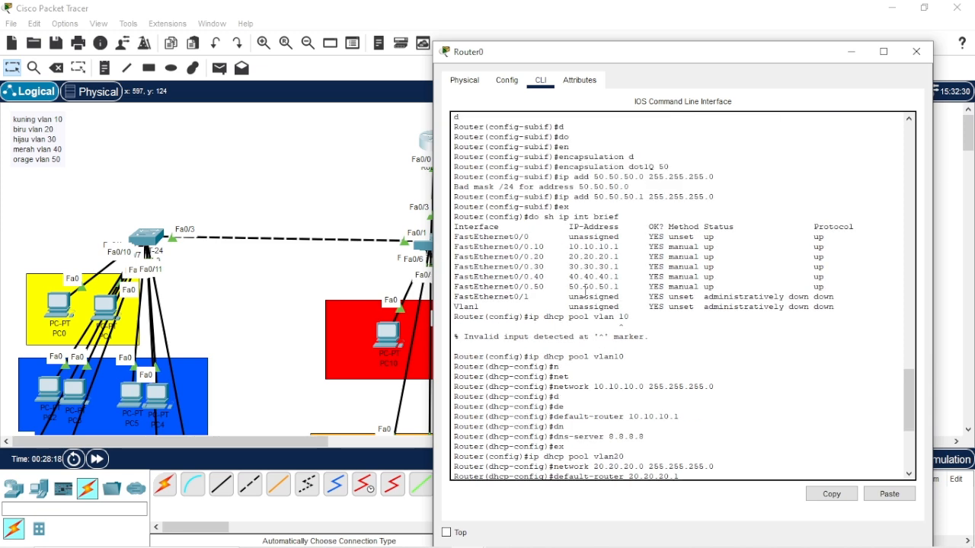
pyautogui.scroll(1, 572, 303)
pyautogui.scroll(3, 571, 303)
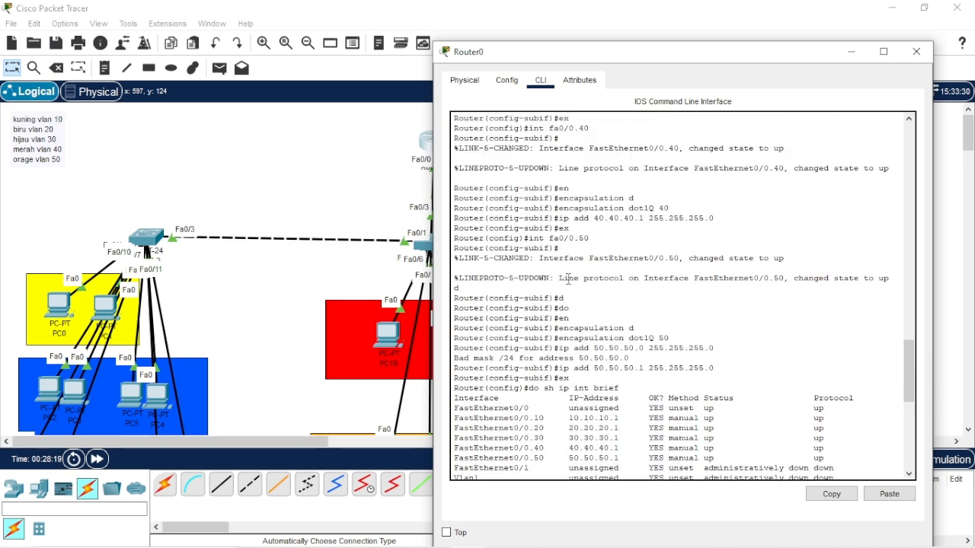
pyautogui.scroll(-6, 568, 293)
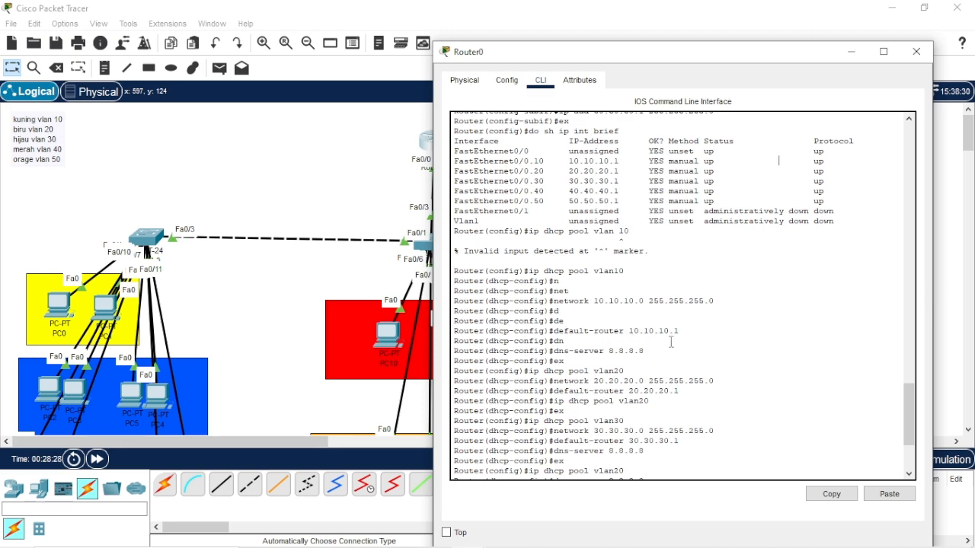
pyautogui.scroll(-3, 689, 340)
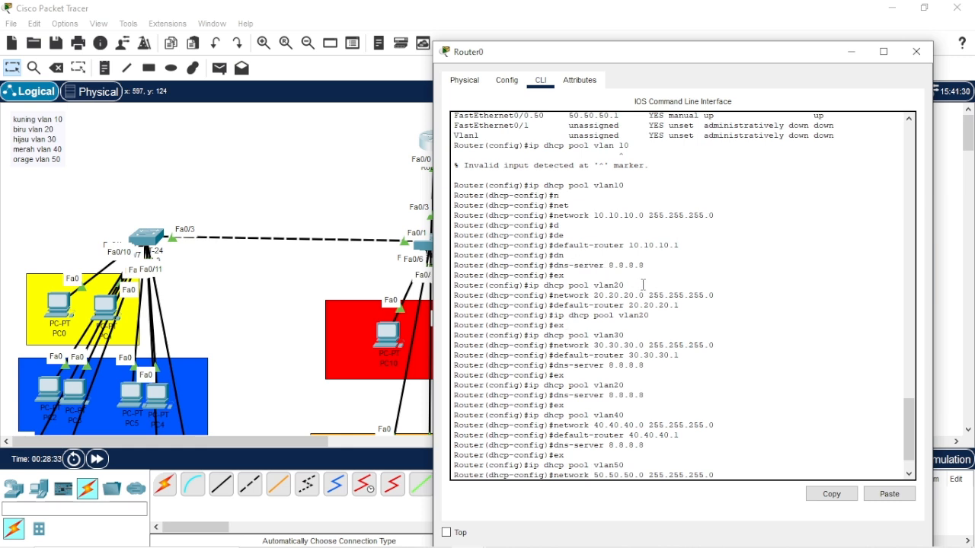
pyautogui.scroll(-2, 649, 284)
pyautogui.scroll(9, 594, 319)
pyautogui.scroll(-10, 544, 356)
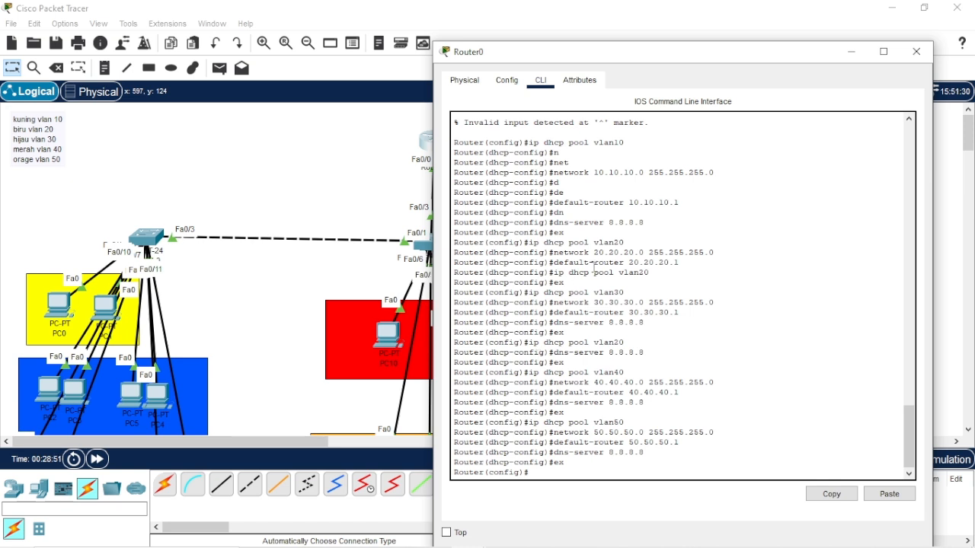
pyautogui.click(857, 52)
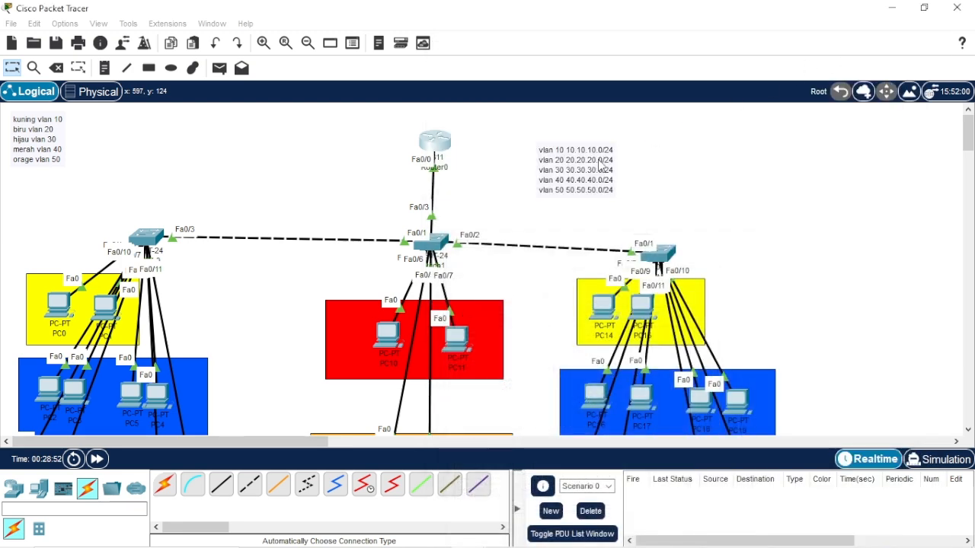
# Step: Open the command line of Switch1, the central switch, and enter global configuration mode
pyautogui.click(434, 242)
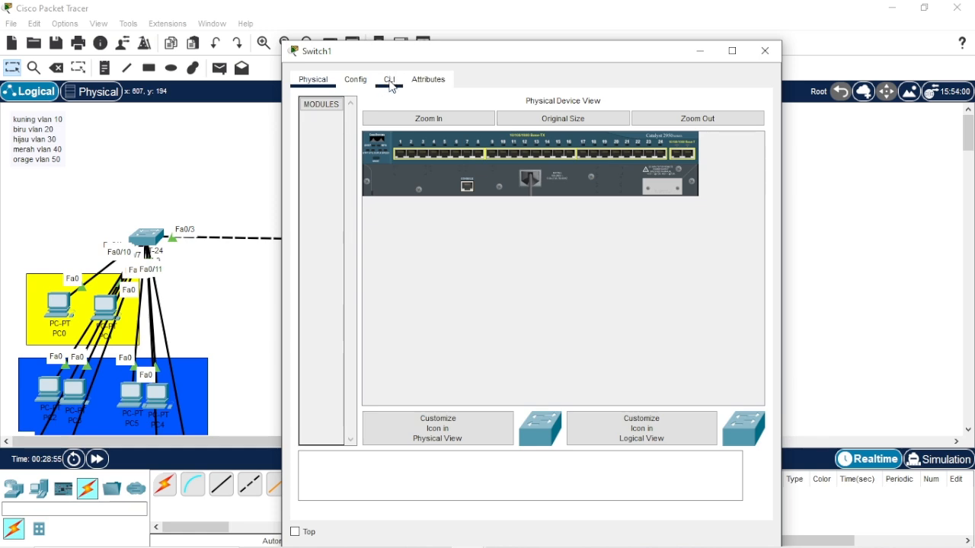
pyautogui.click(389, 80)
pyautogui.press('Return')
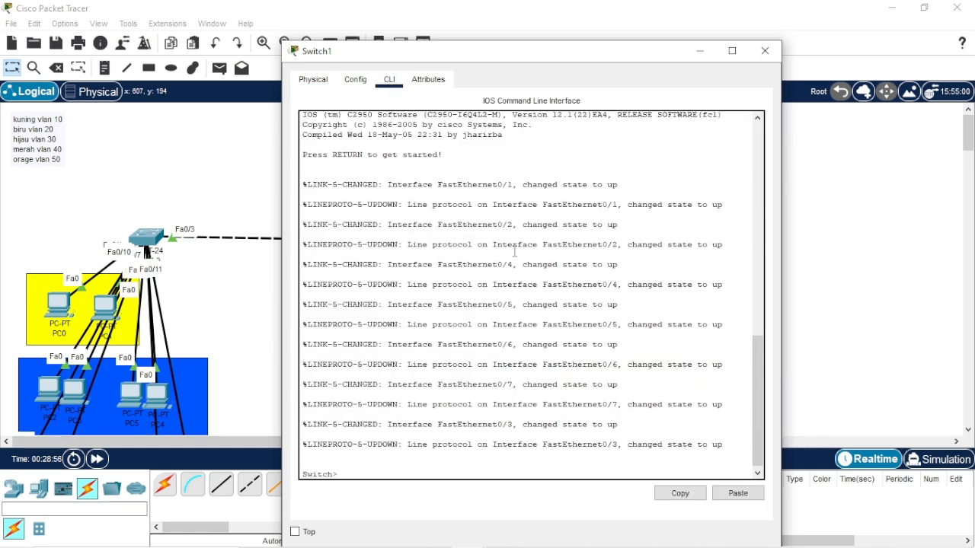
pyautogui.write('ena')
pyautogui.press('Return')
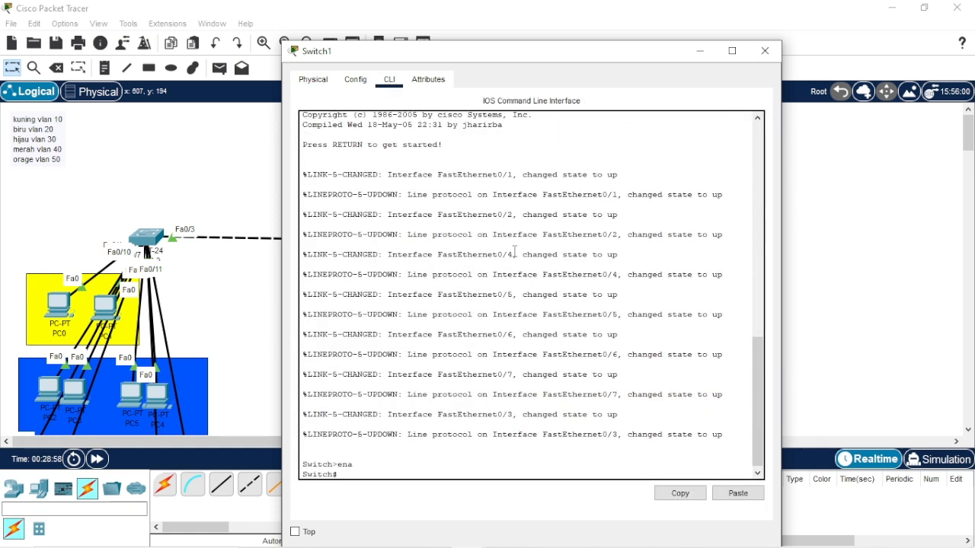
pyautogui.write('conf  t')
pyautogui.press('Return')
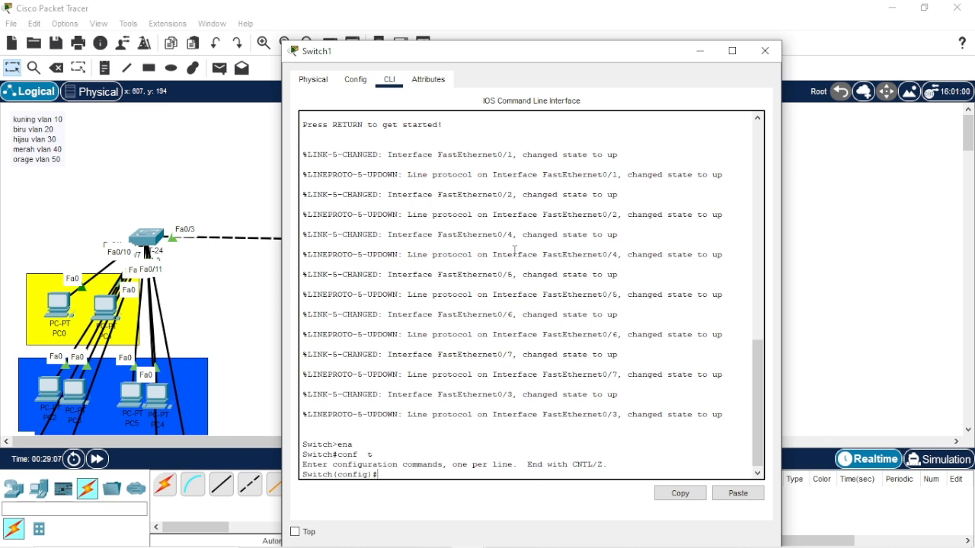
# Step: Create VLANs 10, 20 and 30 on Switch1
pyautogui.write('vlan 10')
pyautogui.press('Return')
pyautogui.write('v')
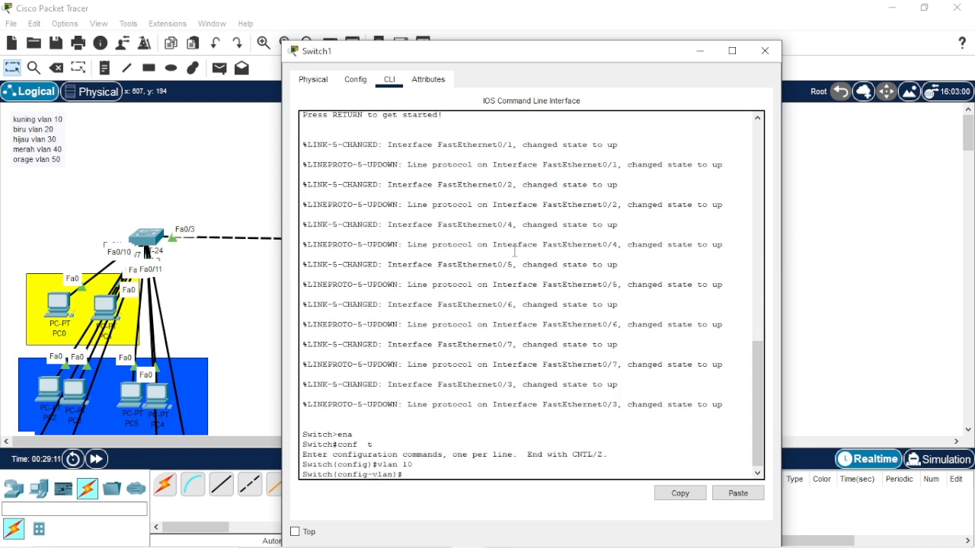
pyautogui.write('lan')
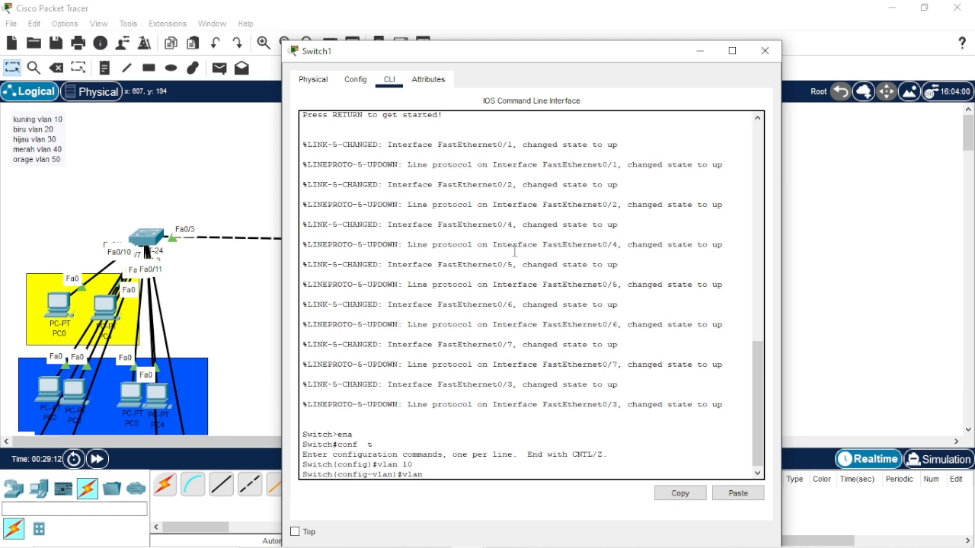
pyautogui.write(' 20')
pyautogui.press('Return')
pyautogui.write('vlan)#vlan')
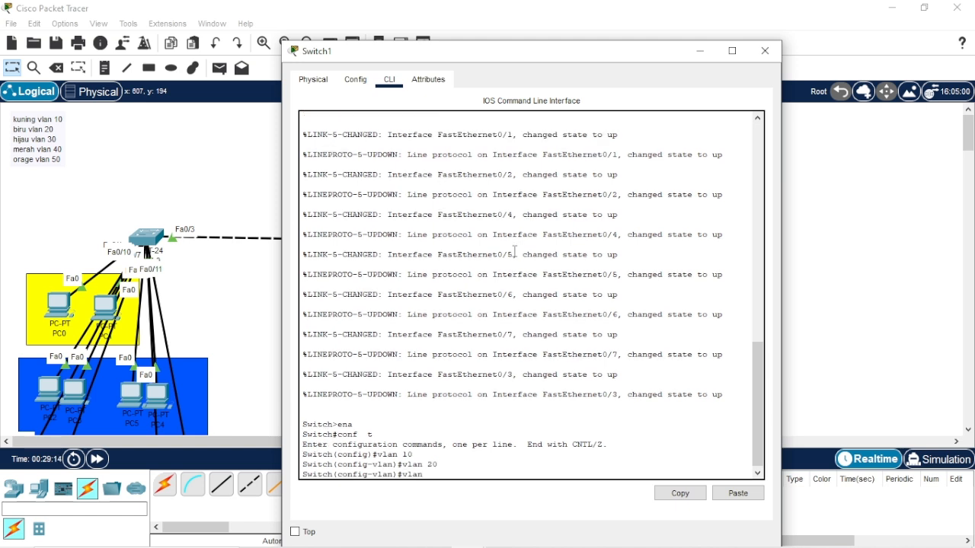
pyautogui.write(' 30')
pyautogui.press('Return')
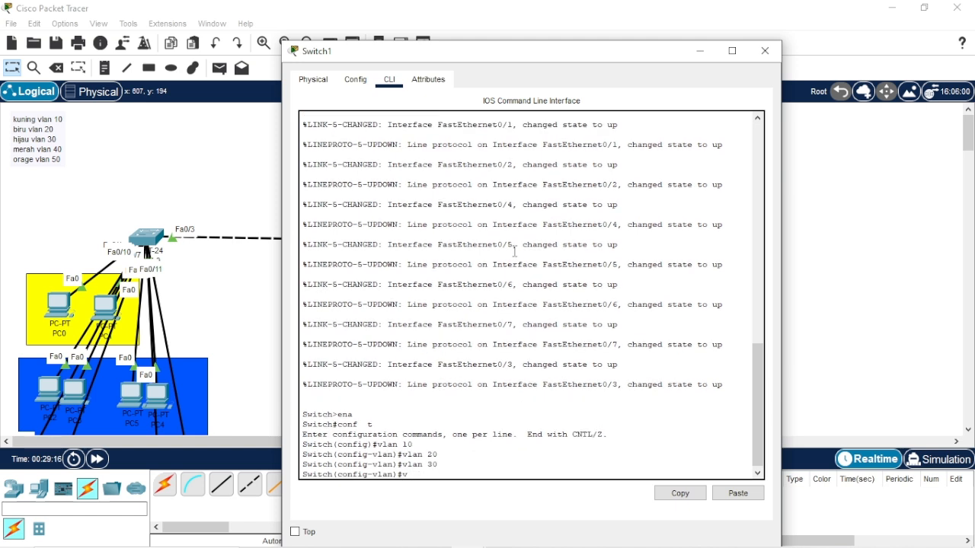
# Step: Create VLANs 40 and 50 on Switch1 and return to global configuration mode
pyautogui.write('vlan 40')
pyautogui.press('Return')
pyautogui.write('vlan')
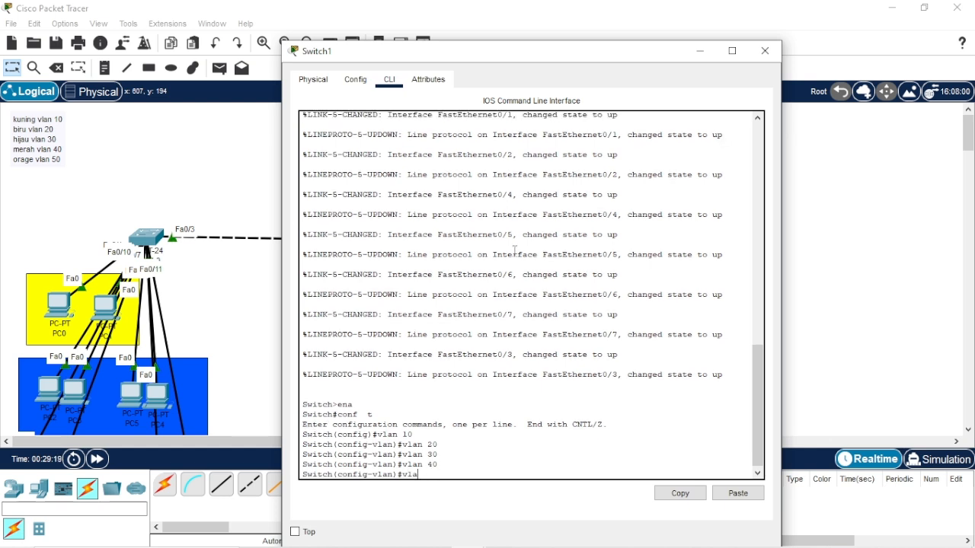
pyautogui.write(' 5')
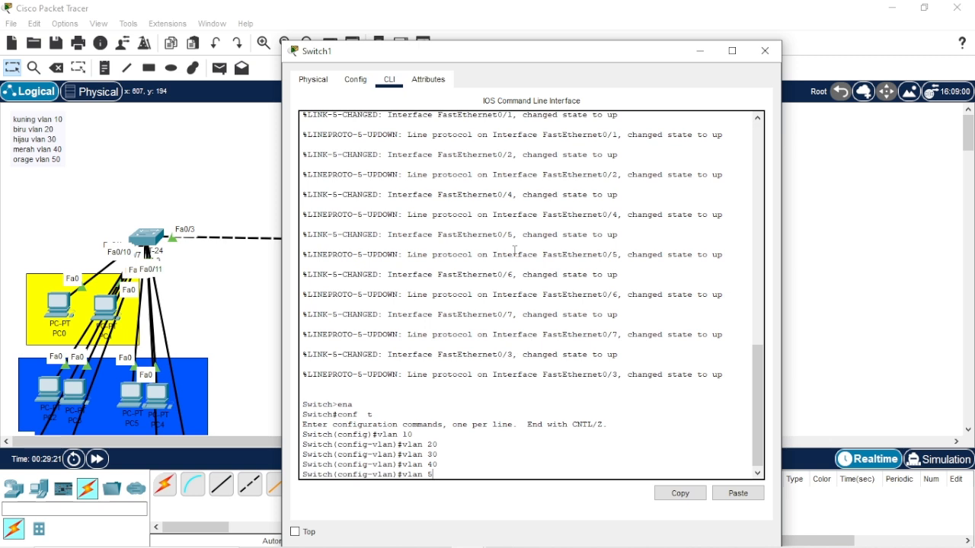
pyautogui.write('0')
pyautogui.press('Return')
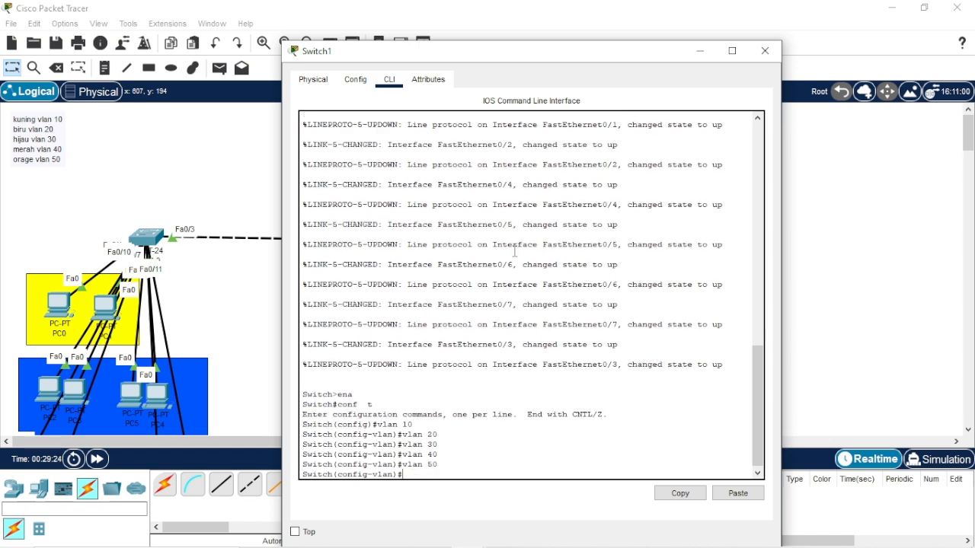
pyautogui.write('ex')
pyautogui.press('Return')
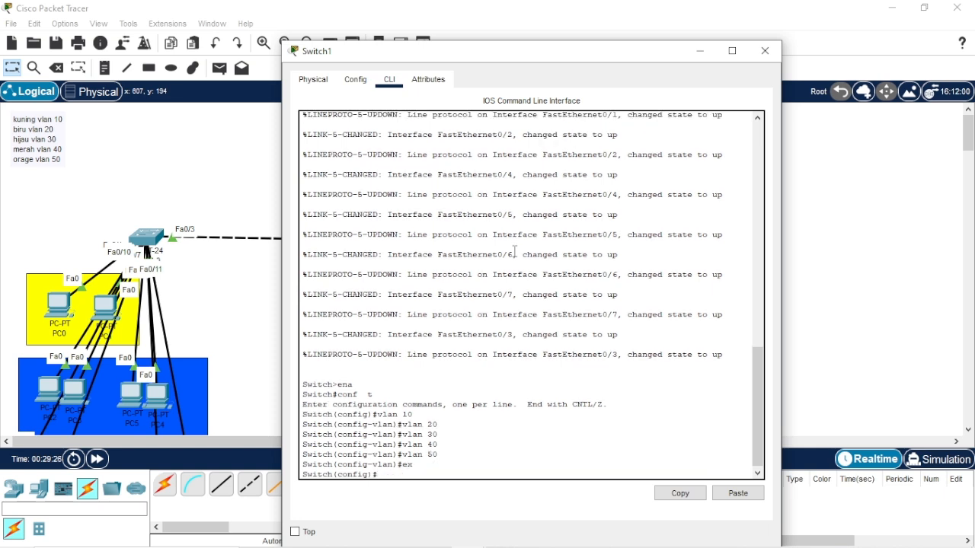
# Step: Check the VLAN list on Switch1 with "do sh vlan brief" and minimize its window
pyautogui.write('d')
pyautogui.write('o sh vl')
pyautogui.write('an int')
pyautogui.press('BackSpace')
pyautogui.press('BackSpace')
pyautogui.press('BackSpace')
pyautogui.write('brief')
pyautogui.press('Return')
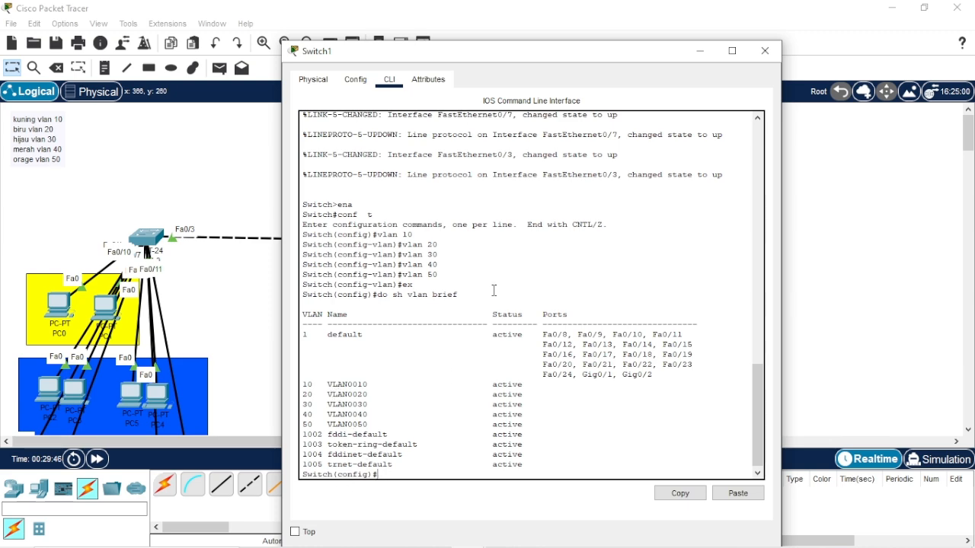
pyautogui.click(699, 52)
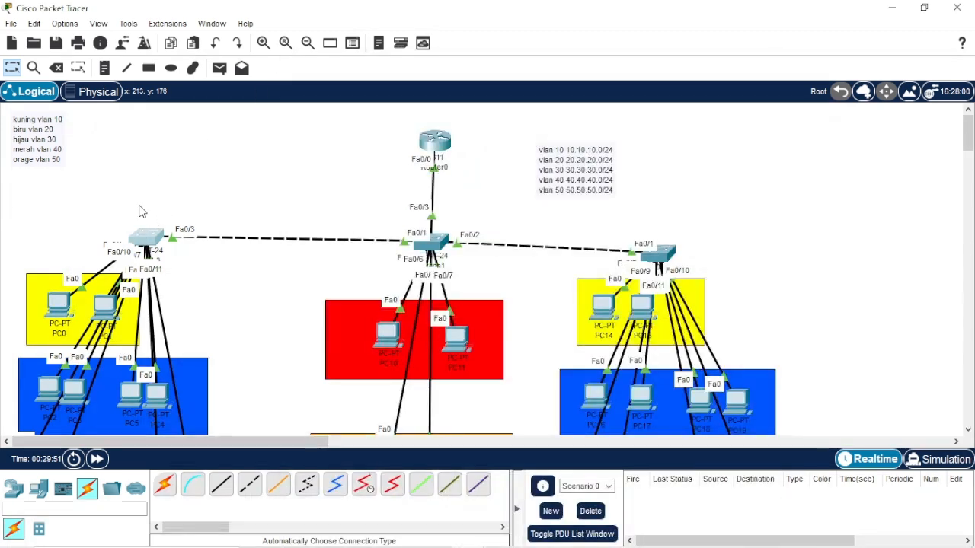
# Step: Open the command line of Switch0, the switch serving PC0, and enter global configuration mode
pyautogui.click(148, 238)
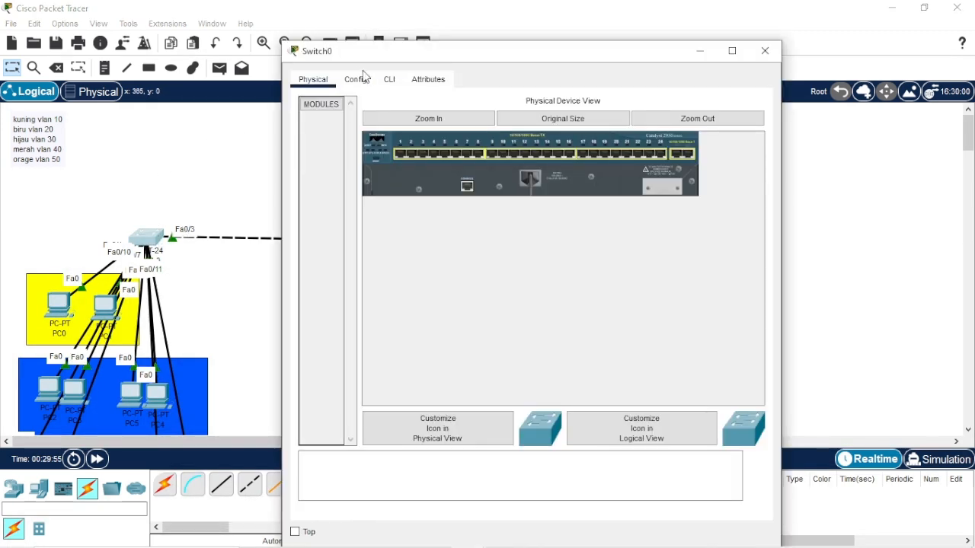
pyautogui.click(389, 79)
pyautogui.press('Return')
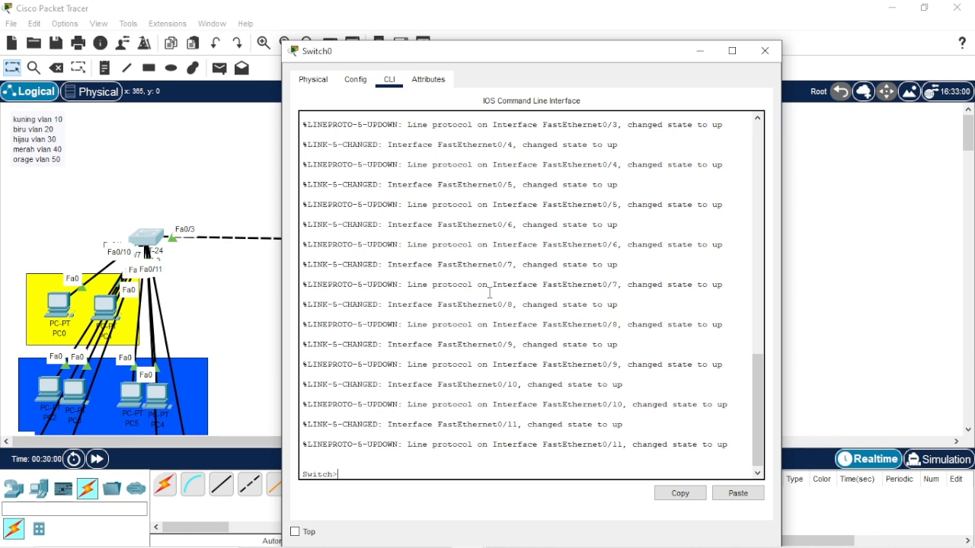
pyautogui.write('ena')
pyautogui.press('Return')
pyautogui.write('c')
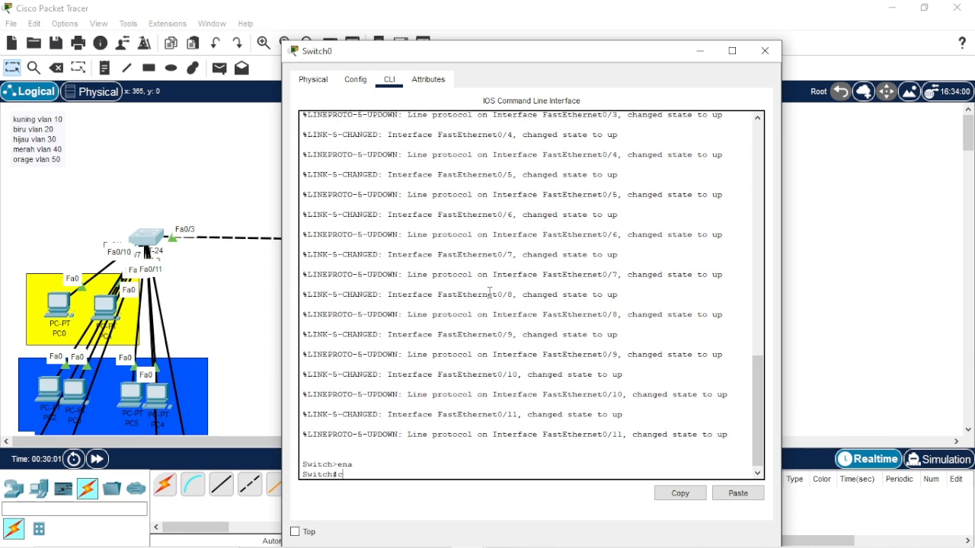
pyautogui.write('onf t')
pyautogui.press('Return')
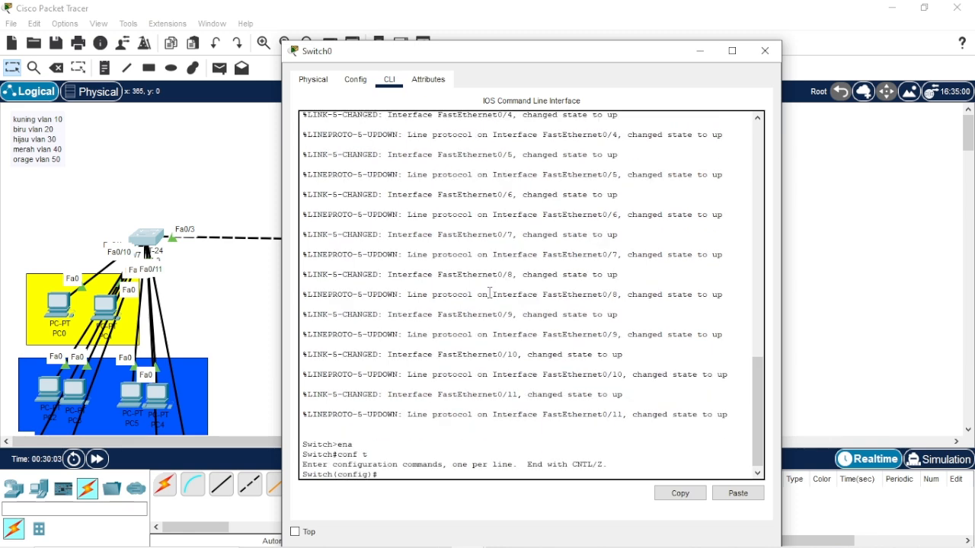
# Step: Create VLANs 10, 20 and 30 on Switch0
pyautogui.write('vlan 10')
pyautogui.press('Return')
pyautogui.write('vlan')
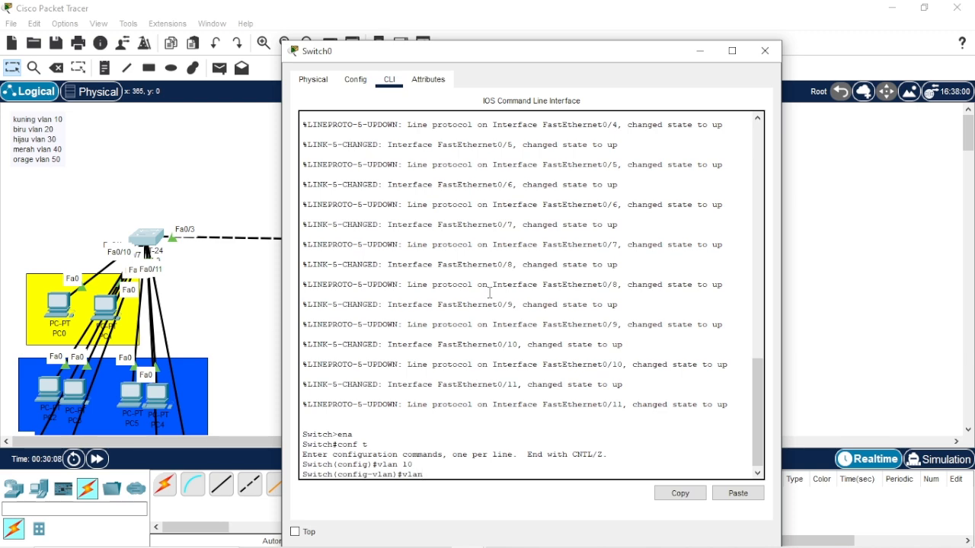
pyautogui.write(' 20')
pyautogui.press('Return')
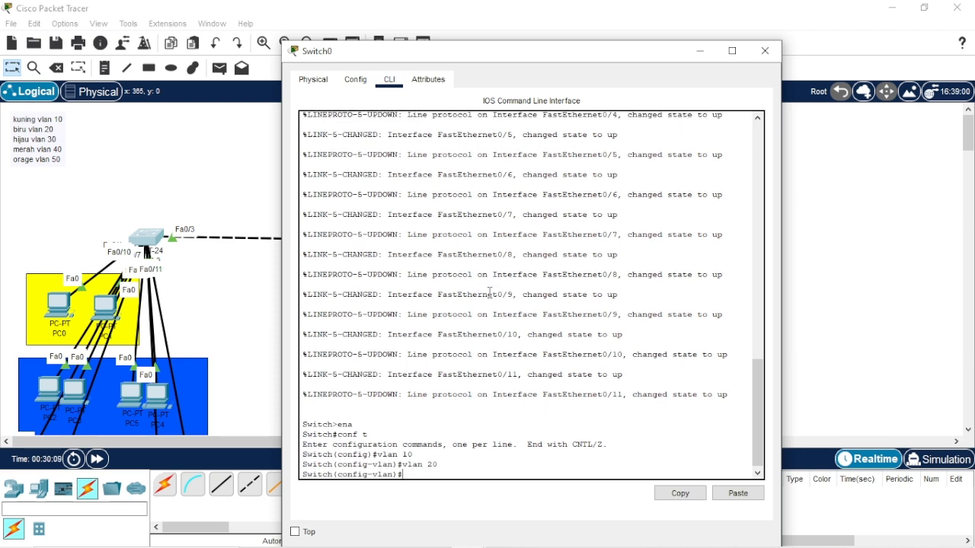
pyautogui.write('vlan 30')
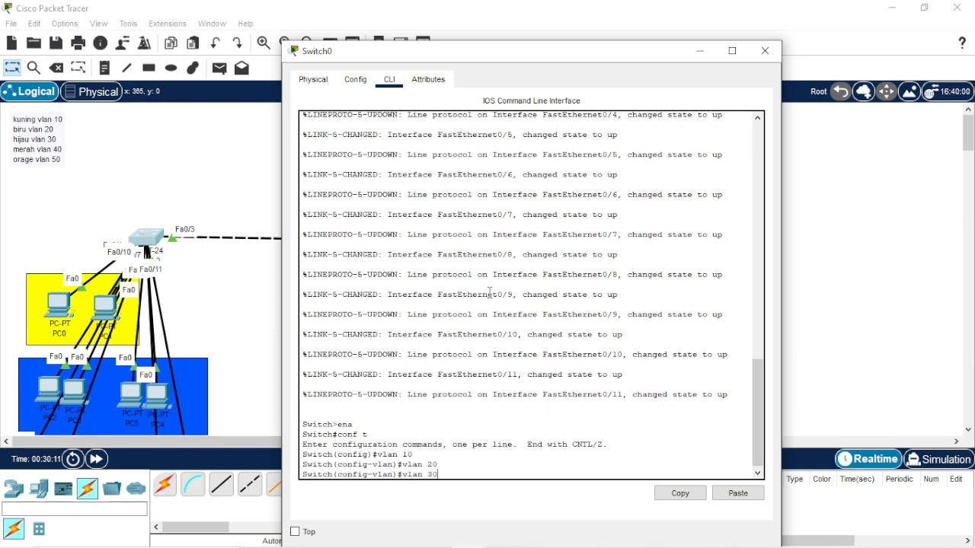
pyautogui.press('Return')
# Step: Create VLANs 40 and 50 on Switch0 and return to global configuration mode
pyautogui.write('vl')
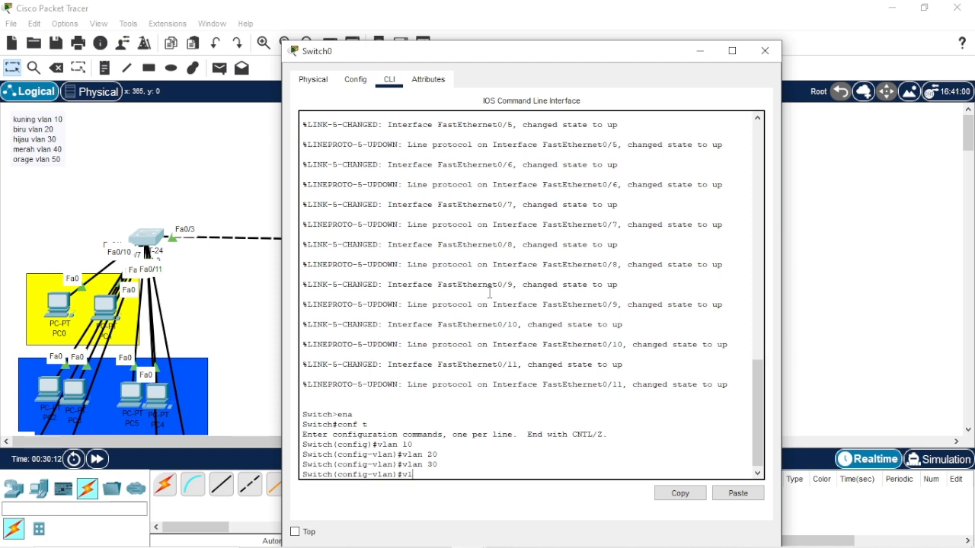
pyautogui.write('an 40')
pyautogui.press('Return')
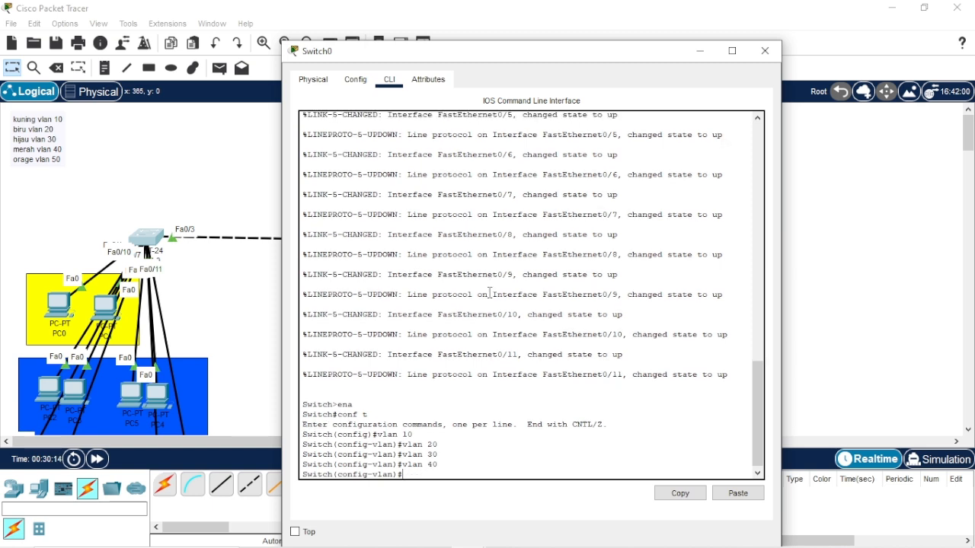
pyautogui.write('vlan 50')
pyautogui.press('Return')
pyautogui.write('ex')
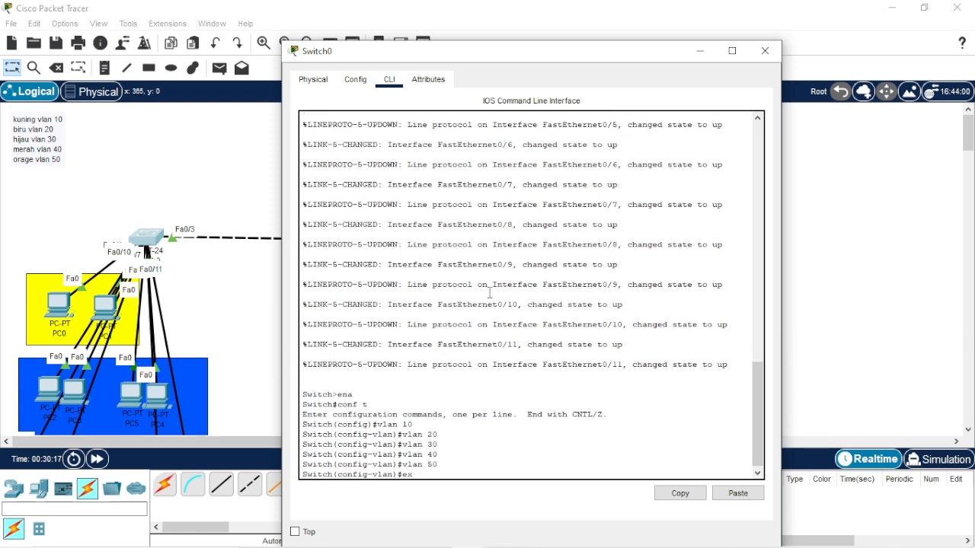
pyautogui.press('Return')
# Step: Check the VLAN list on Switch0 with "do sh vlan brief" and close its window
pyautogui.write('do sh')
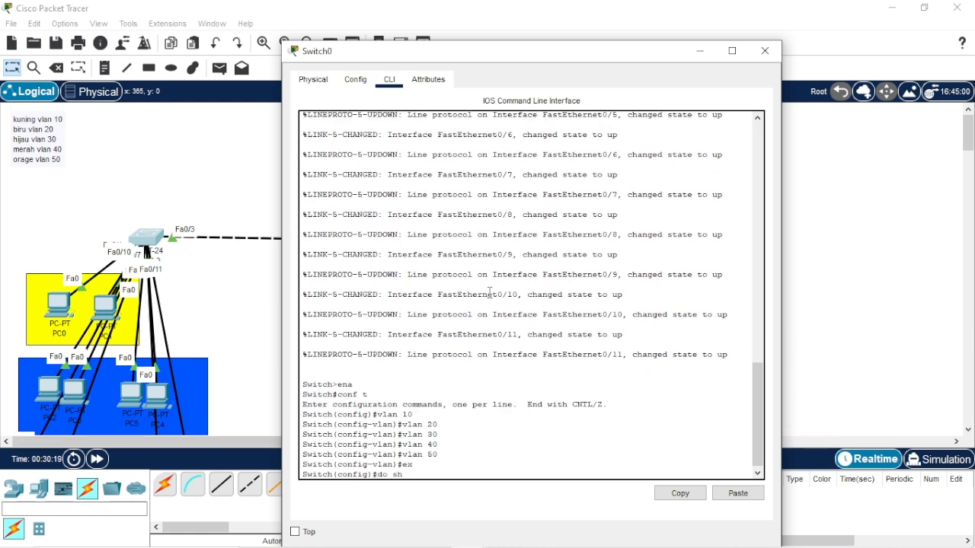
pyautogui.write(' vlan brief')
pyautogui.press('Return')
pyautogui.press('Return')
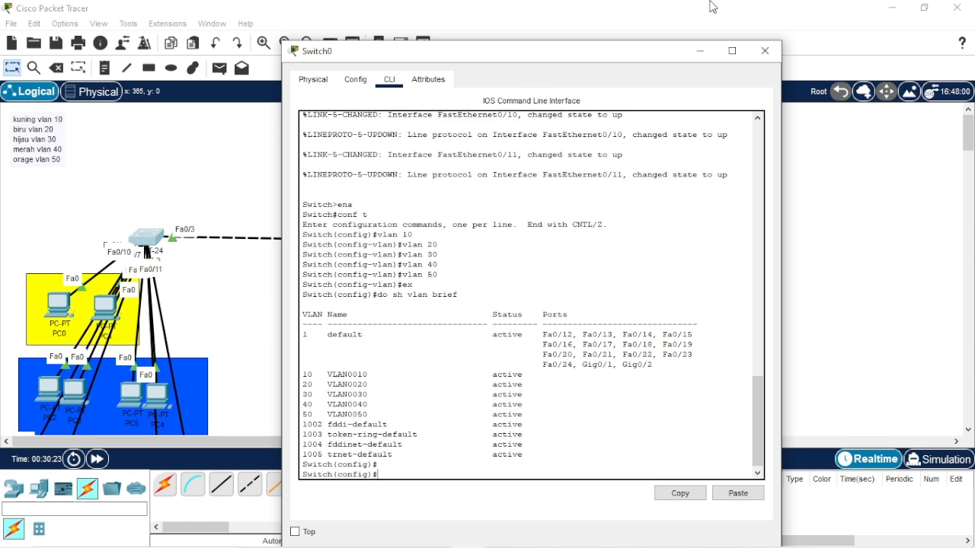
pyautogui.click(763, 51)
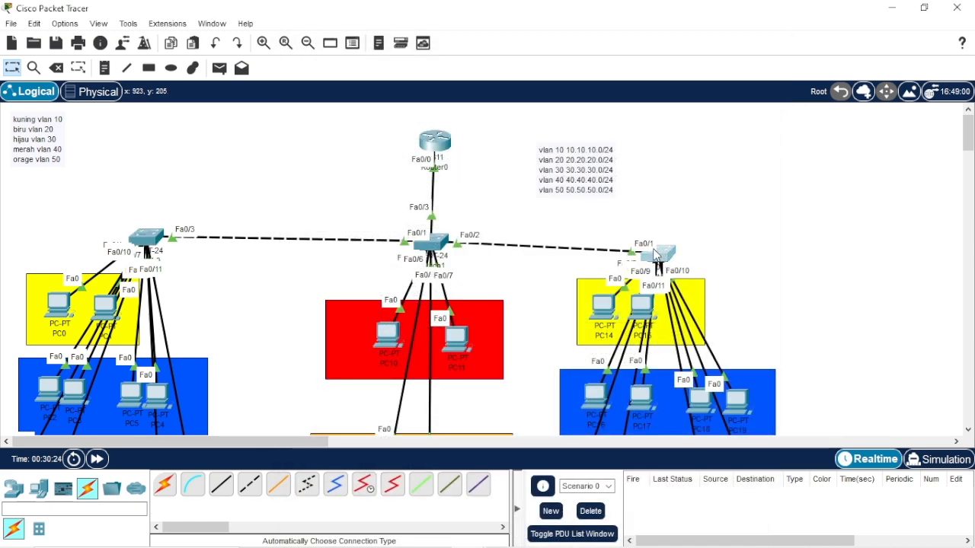
# Step: Open the command line of Switch3, the switch serving PC14, and enter global configuration mode
pyautogui.click(653, 254)
pyautogui.click(389, 79)
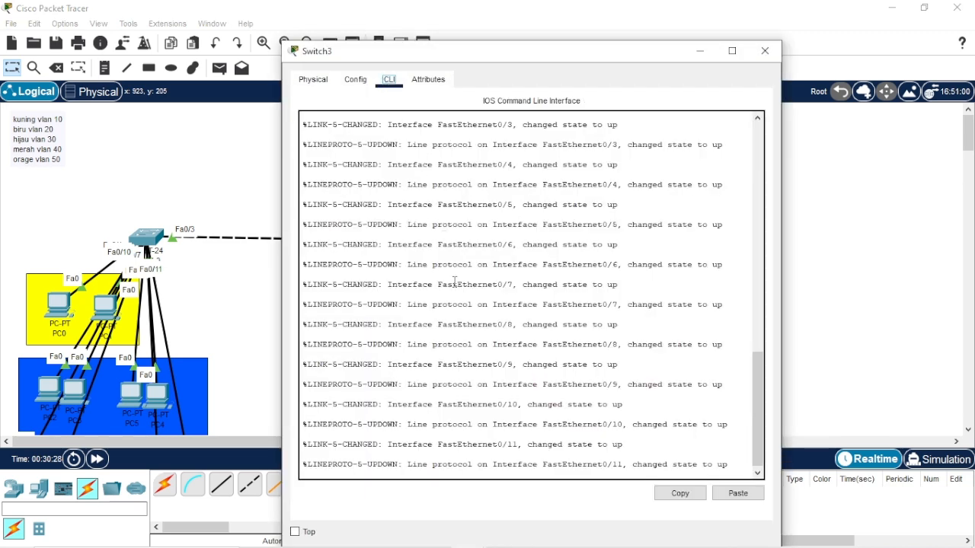
pyautogui.click(401, 474)
pyautogui.press('Return')
pyautogui.press('Return')
pyautogui.press('Return')
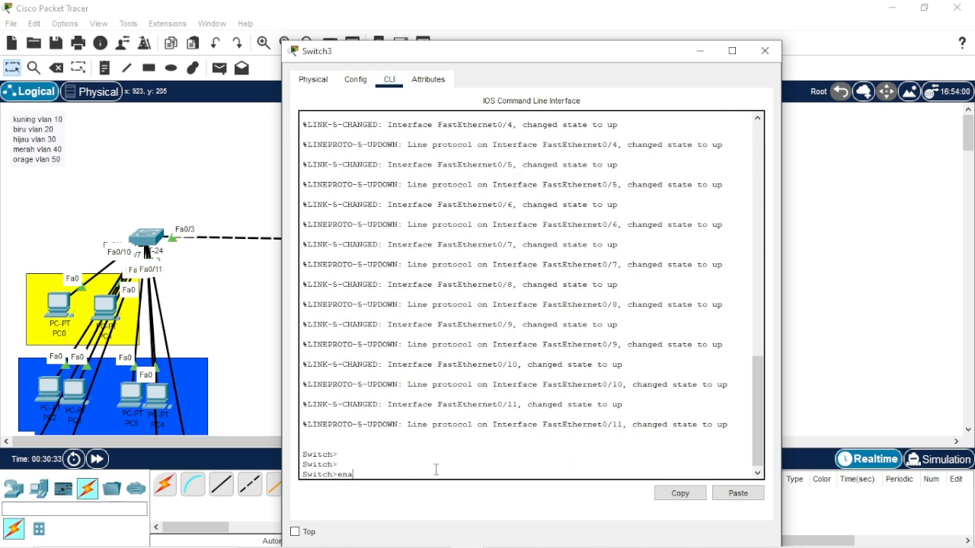
pyautogui.write('ena')
pyautogui.press('Return')
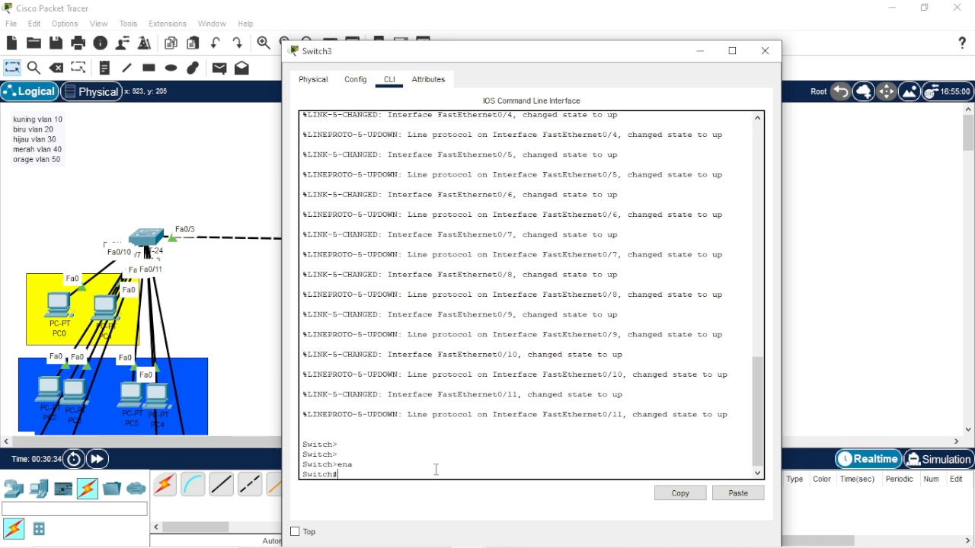
pyautogui.write('conf t')
pyautogui.press('Return')
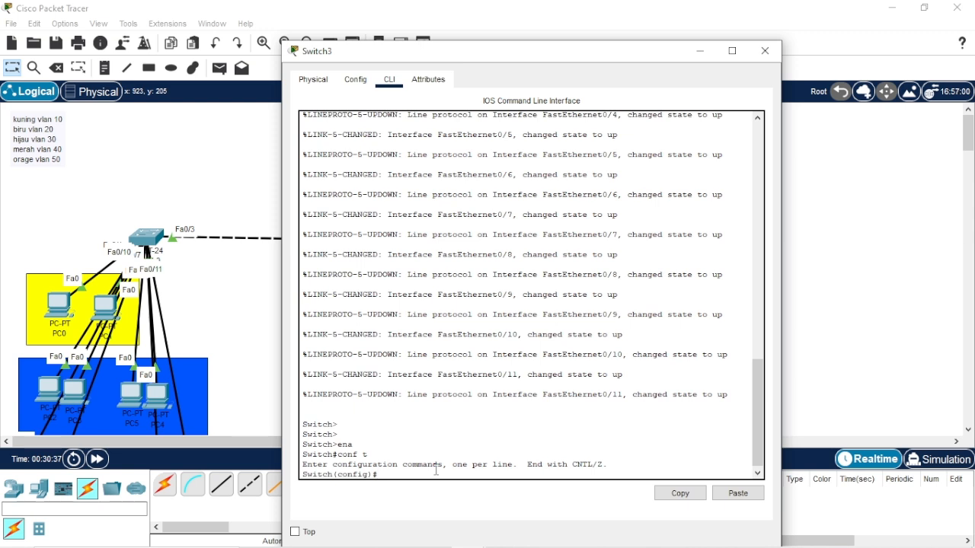
# Step: Create VLANs 10, 20 and 30 on Switch3
pyautogui.write('vlan10')
pyautogui.press('Return')
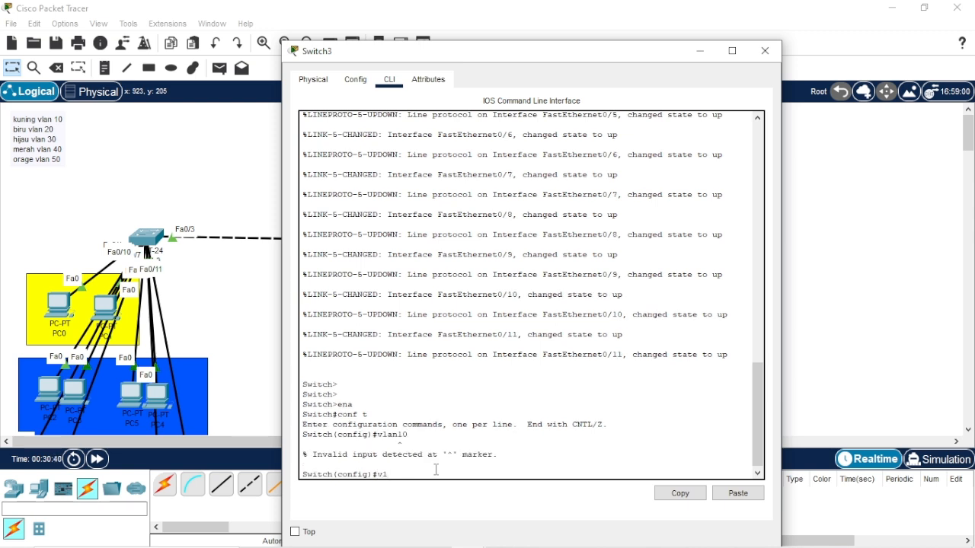
pyautogui.write('vlan 10')
pyautogui.press('Return')
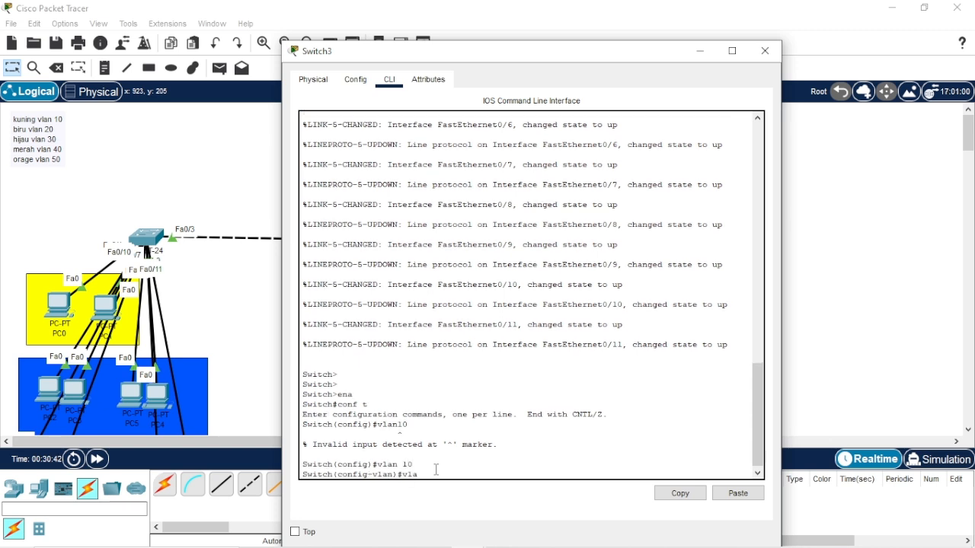
pyautogui.write('vlan 20')
pyautogui.press('Return')
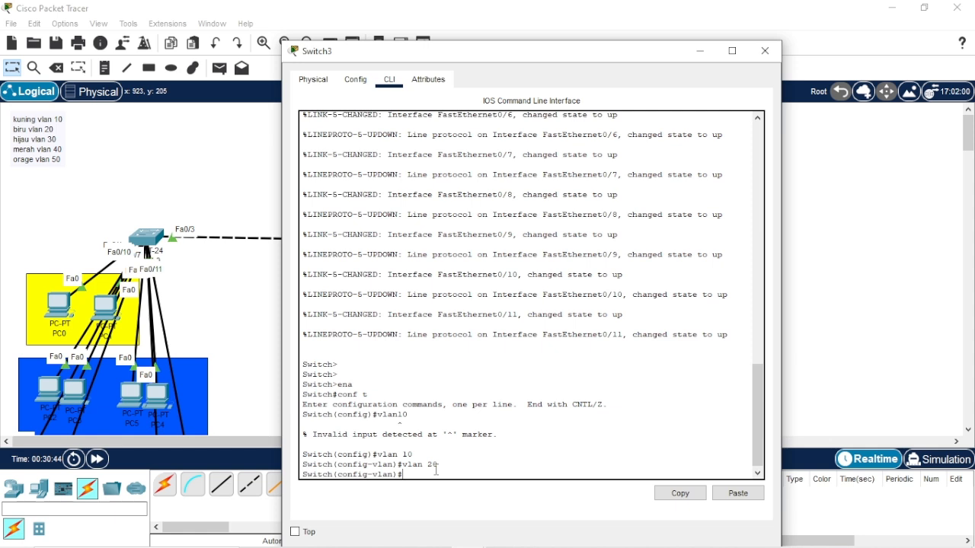
pyautogui.write('vlan 30')
pyautogui.press('Return')
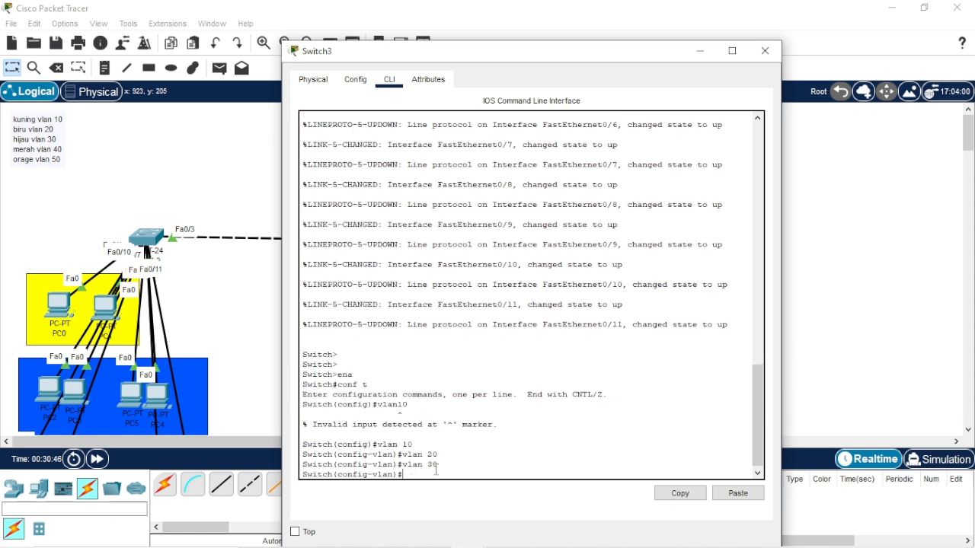
# Step: Create VLANs 40 and 50 on Switch3 and close its window
pyautogui.write('vlan 40')
pyautogui.press('Return')
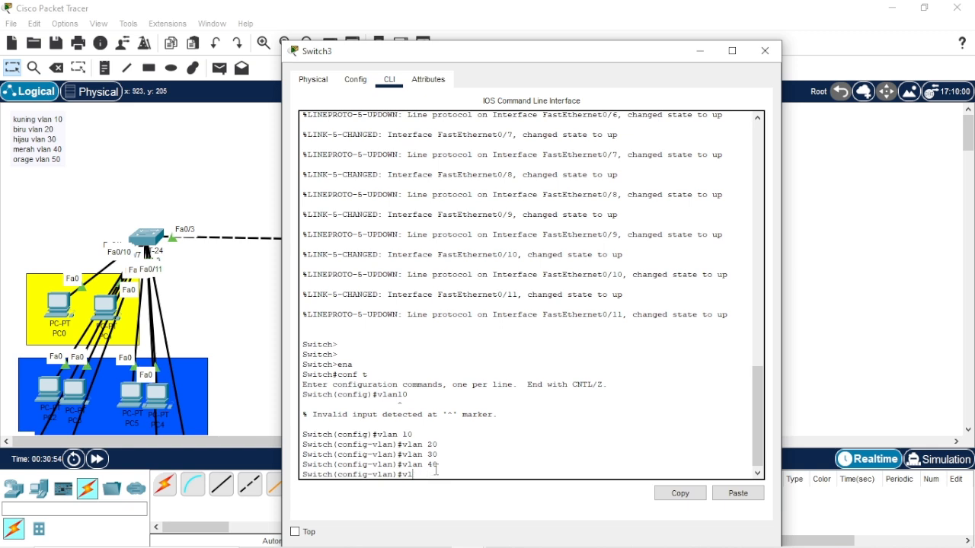
pyautogui.write('0')
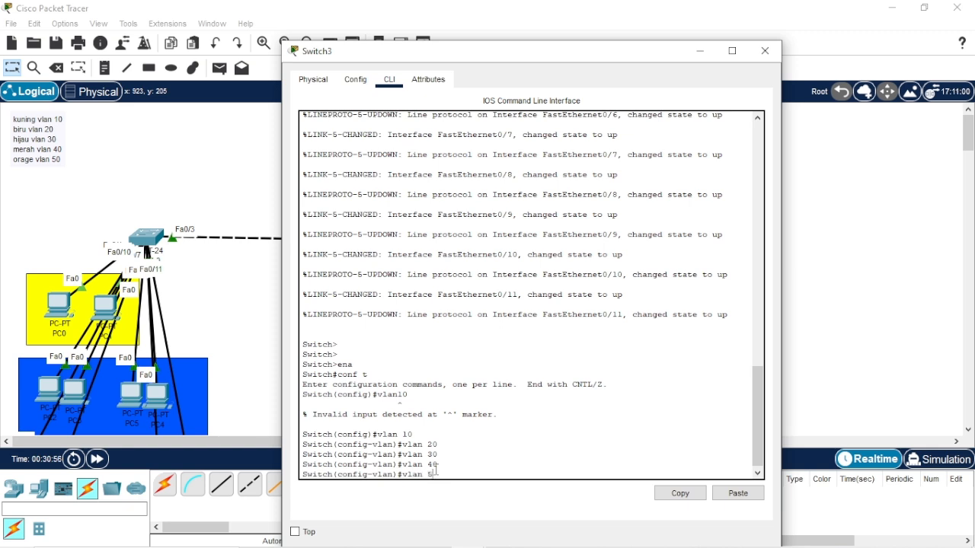
pyautogui.press('Return')
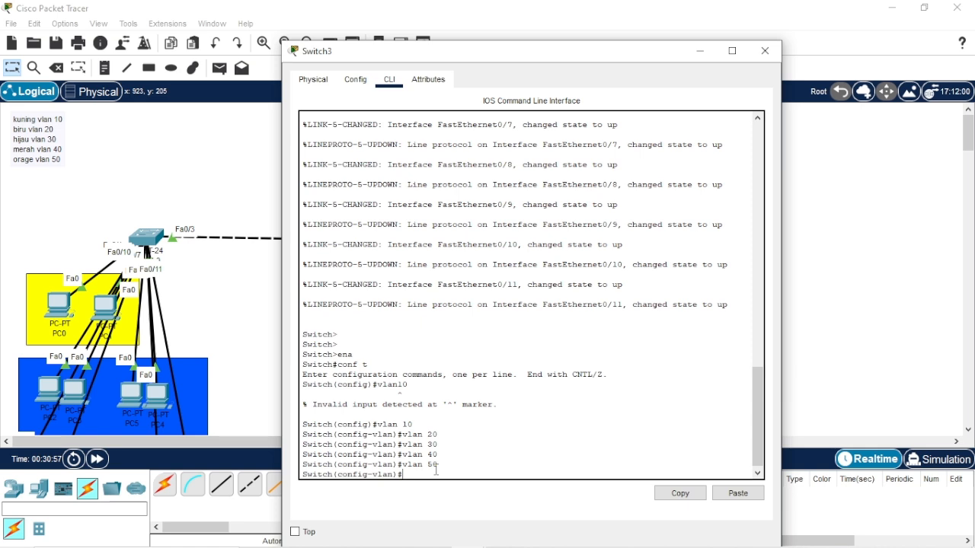
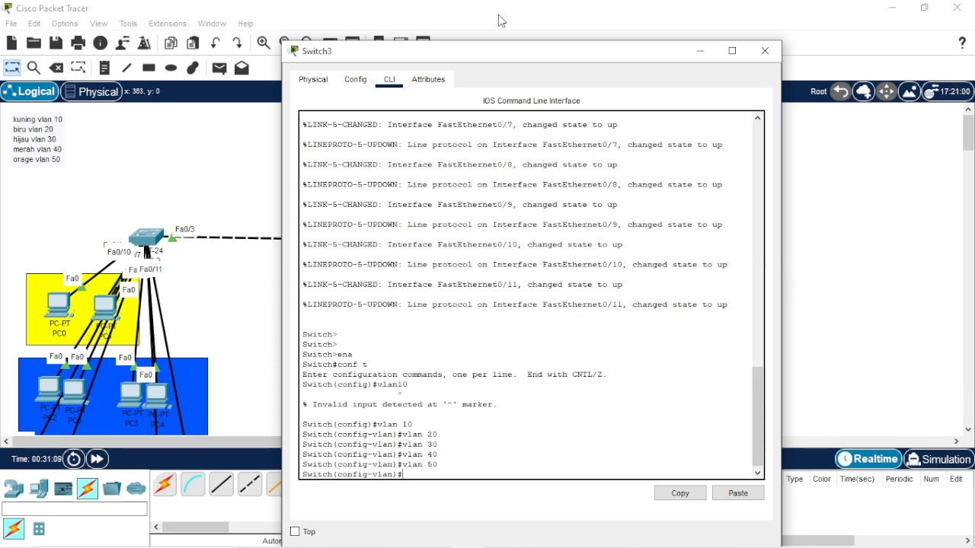
pyautogui.click(766, 51)
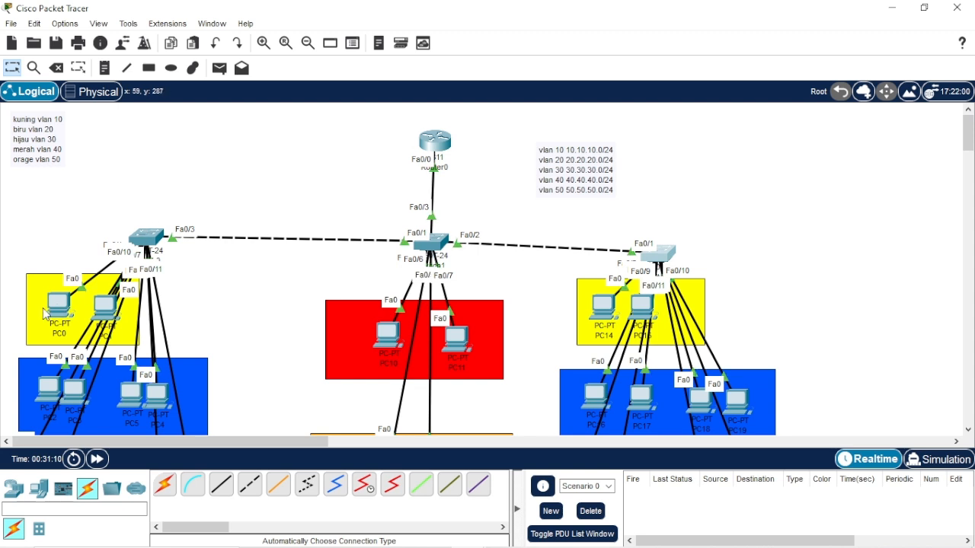
# Step: Move PC0 and PC1 slightly up and apart within the yellow area under Switch0
pyautogui.moveTo(51, 307)
pyautogui.mouseDown()
pyautogui.moveTo(34, 228)
pyautogui.moveTo(47, 296)
pyautogui.mouseUp()
pyautogui.moveTo(95, 321); pyautogui.dragTo(89, 298)
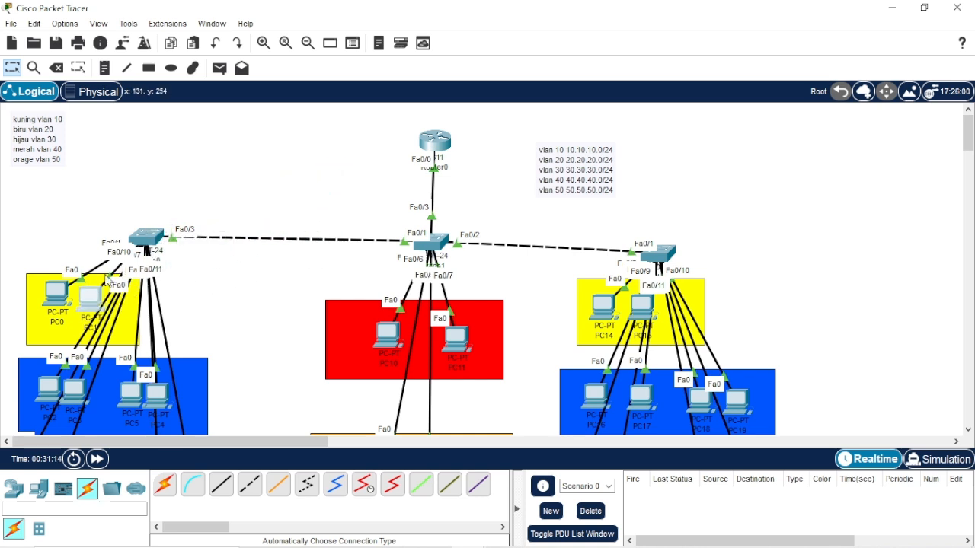
# Step: On Switch0, select the interface range fa0/1-2 and set its ports to switchport mode access
pyautogui.click(144, 241)
pyautogui.press('Return')
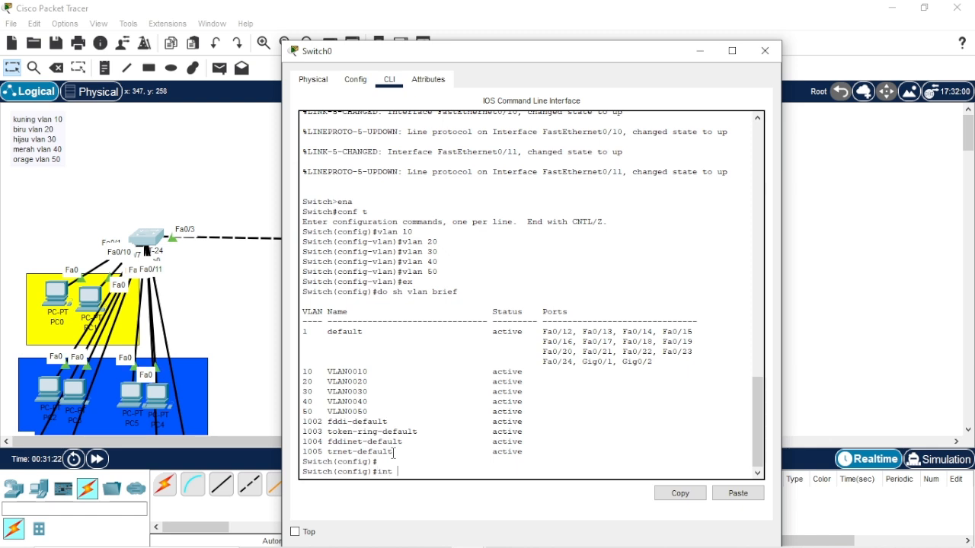
pyautogui.write('fa0/')
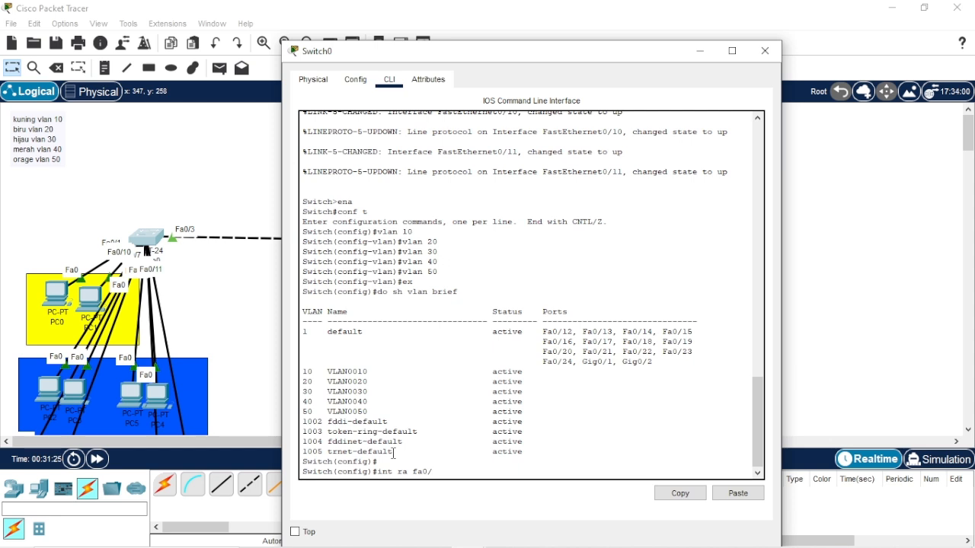
pyautogui.write('1-2')
pyautogui.press('Return')
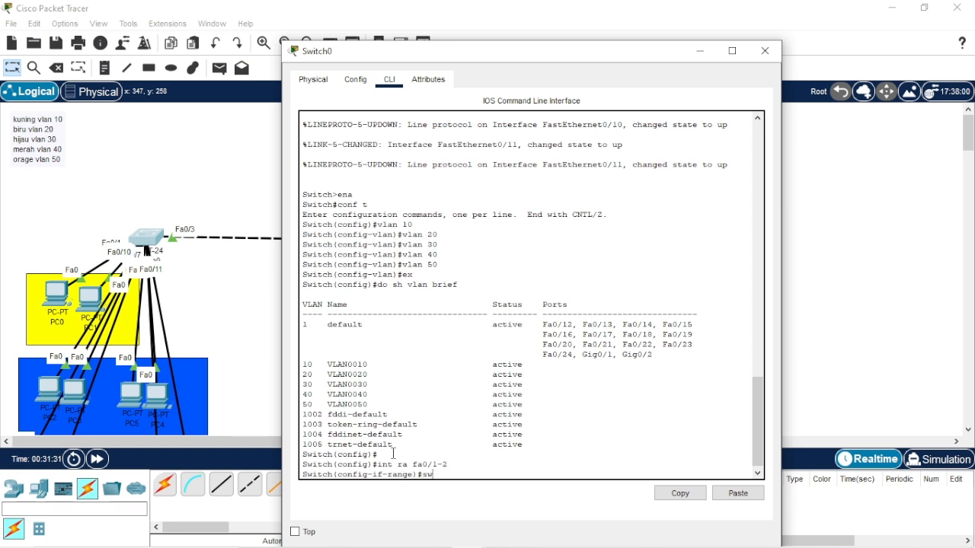
pyautogui.write('sw')
pyautogui.press('Tab')
pyautogui.write('m')
pyautogui.press('Tab')
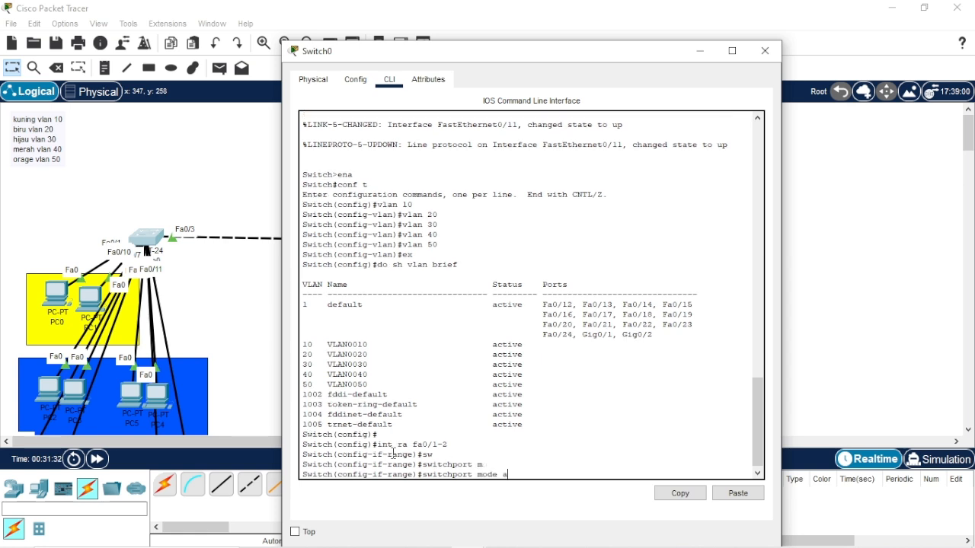
pyautogui.write('a')
pyautogui.press('Tab')
pyautogui.press('Return')
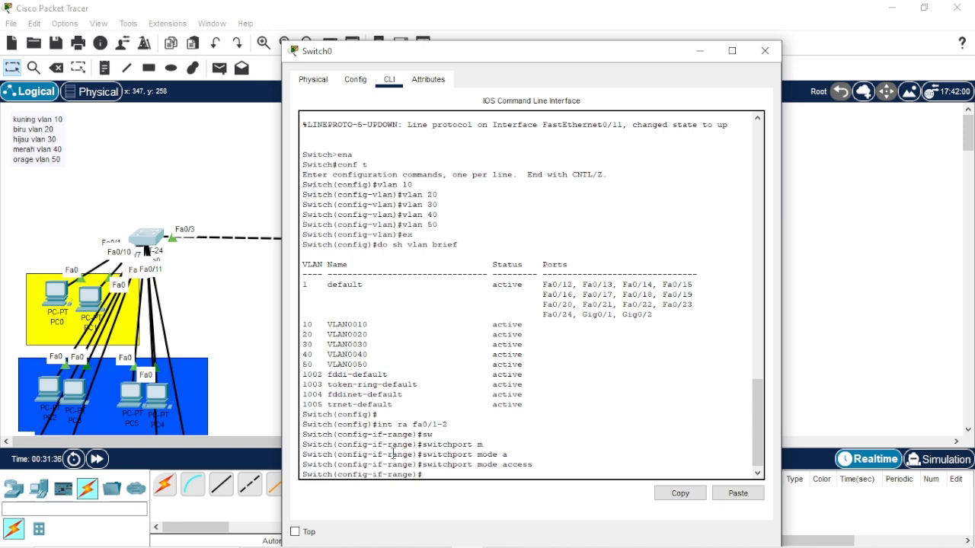
# Step: Assign Switch0's interface range fa0/1-2 to access VLAN 10 and return to global configuration mode
pyautogui.write('sw')
pyautogui.press('Tab')
pyautogui.write('ac')
pyautogui.press('Tab')
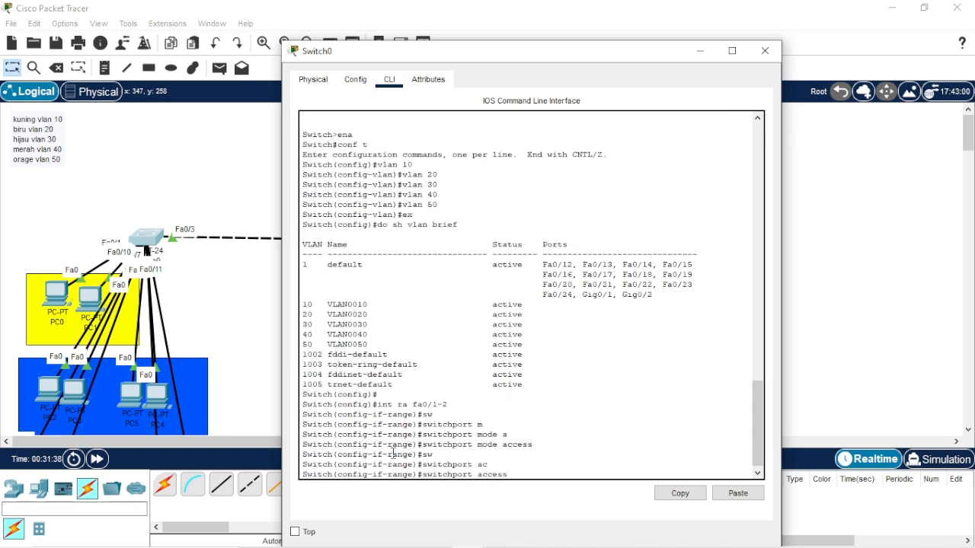
pyautogui.write('vl')
pyautogui.press('Tab')
pyautogui.write('10')
pyautogui.press('Return')
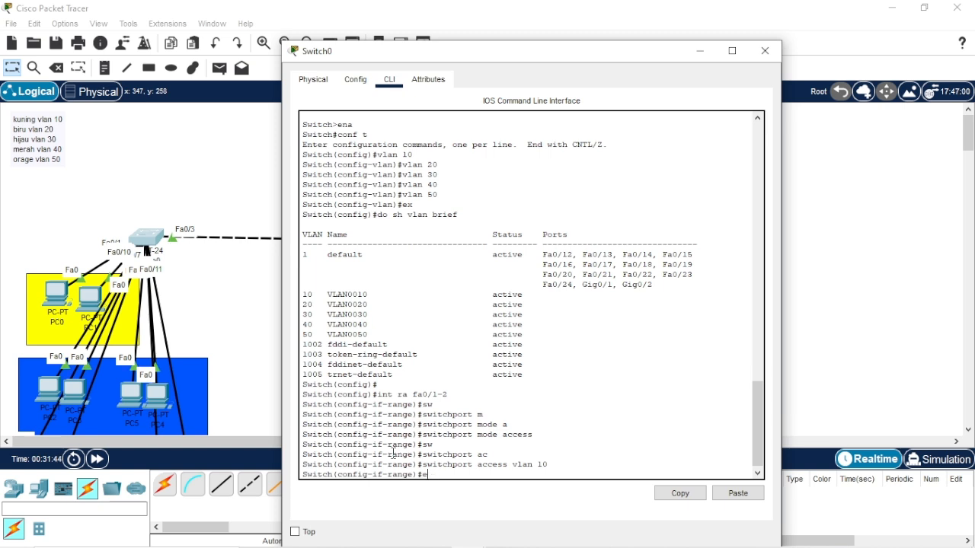
pyautogui.write('ex')
pyautogui.press('Return')
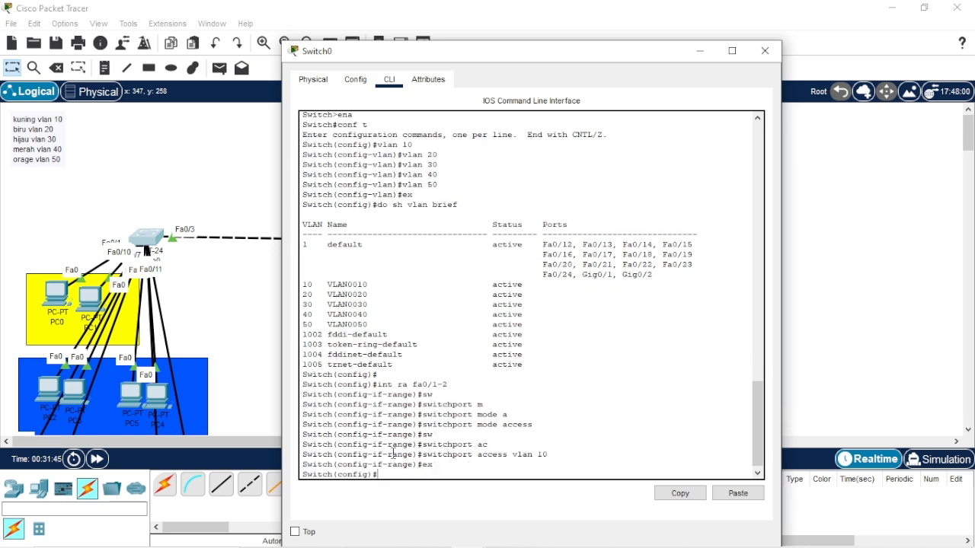
# Step: Bring the topology back to the front and spread PC2, PC3, PC5 and PC4 out in a row inside the blue area
pyautogui.click(42, 392)
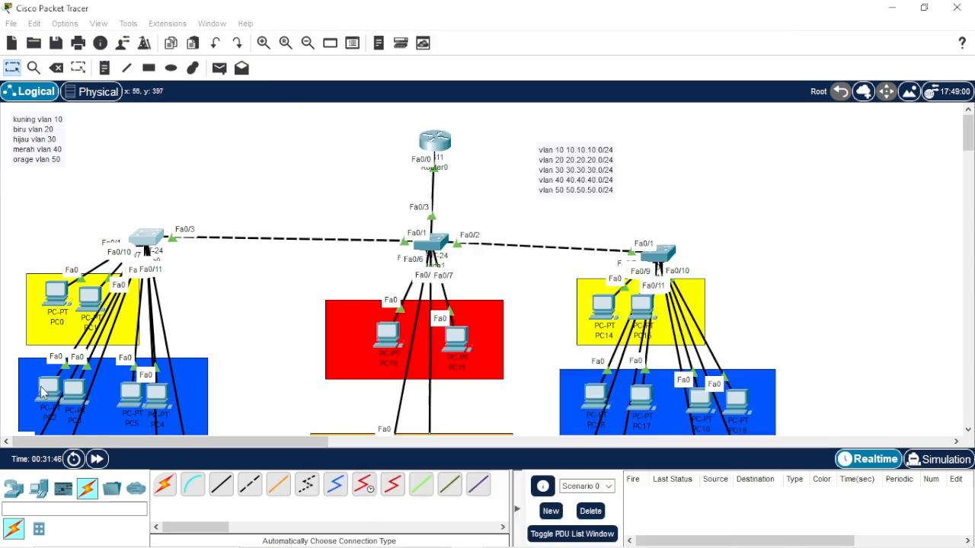
pyautogui.moveTo(42, 393)
pyautogui.mouseDown()
pyautogui.moveTo(38, 304)
pyautogui.moveTo(50, 255)
pyautogui.moveTo(38, 392)
pyautogui.mouseUp()
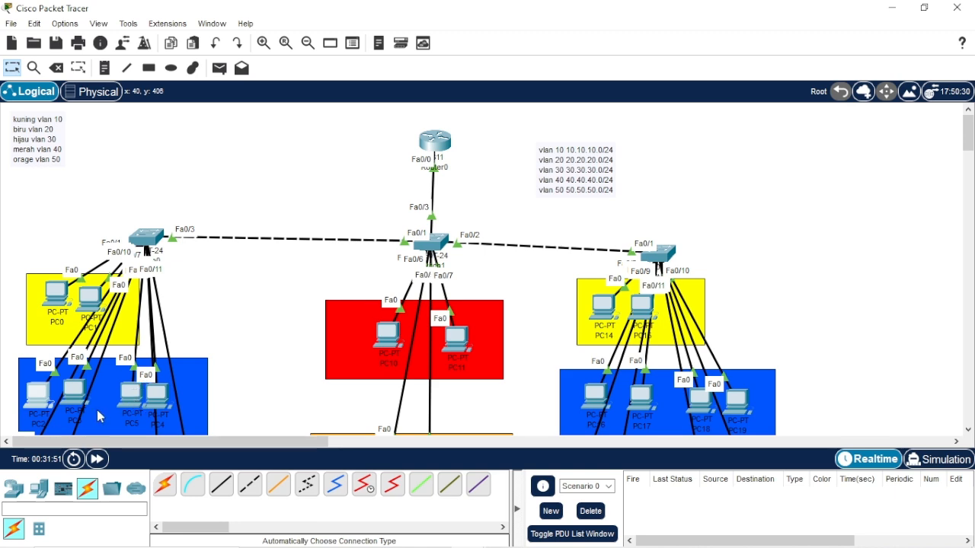
pyautogui.moveTo(79, 385)
pyautogui.mouseDown()
pyautogui.moveTo(311, 312)
pyautogui.moveTo(79, 385)
pyautogui.mouseUp()
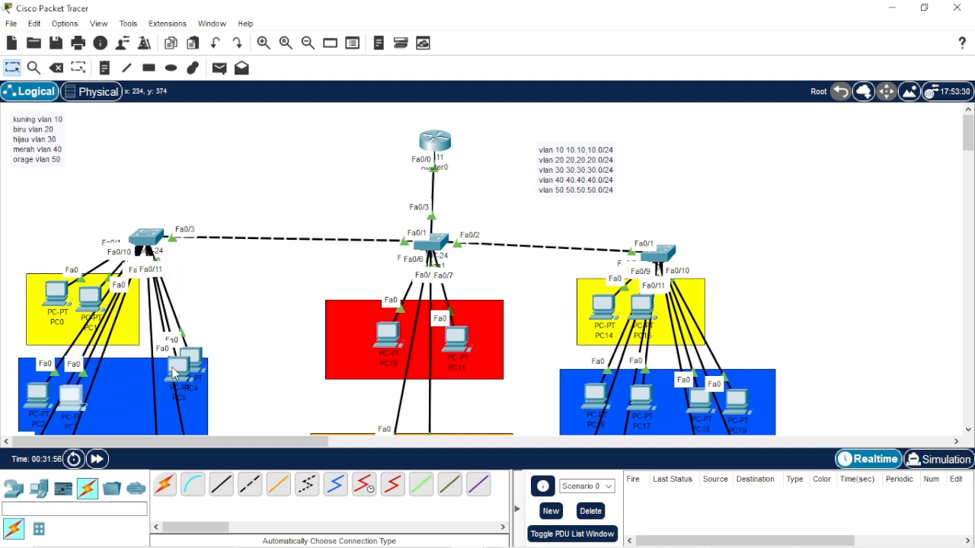
pyautogui.moveTo(185, 347); pyautogui.dragTo(120, 391)
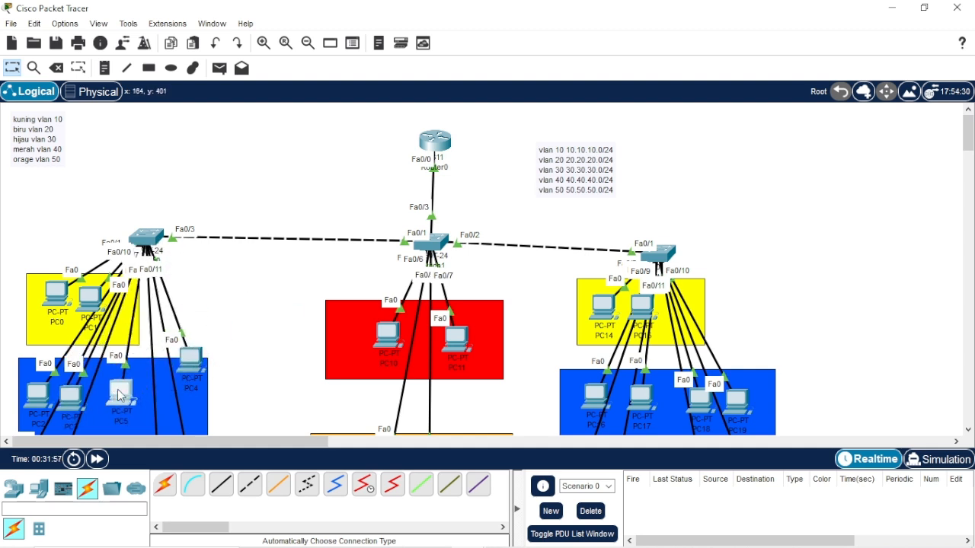
pyautogui.moveTo(184, 373); pyautogui.dragTo(173, 408)
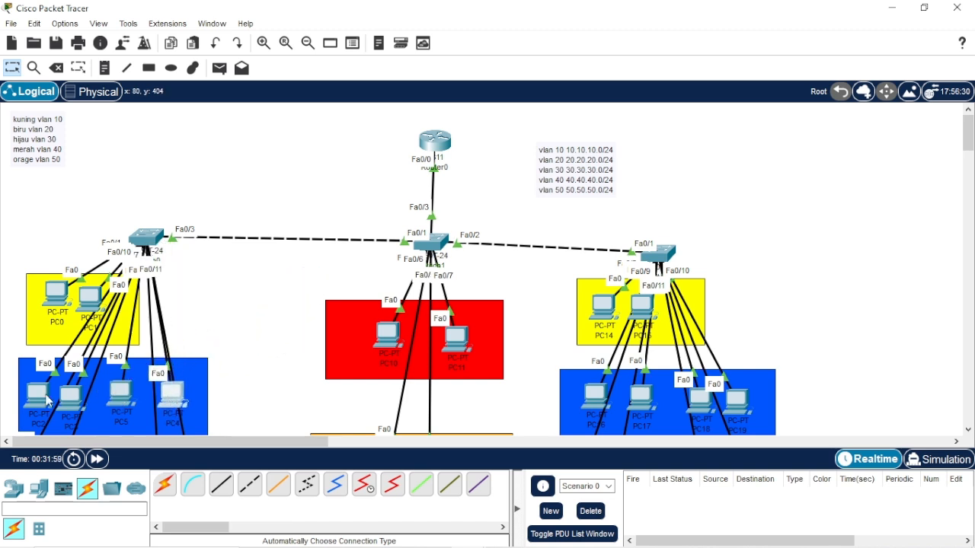
pyautogui.moveTo(34, 406)
pyautogui.mouseDown()
pyautogui.moveTo(61, 358)
pyautogui.moveTo(177, 321)
pyautogui.moveTo(246, 319)
pyautogui.moveTo(269, 297)
pyautogui.moveTo(270, 313)
pyautogui.moveTo(193, 353)
pyautogui.moveTo(40, 377)
pyautogui.moveTo(36, 397)
pyautogui.mouseUp()
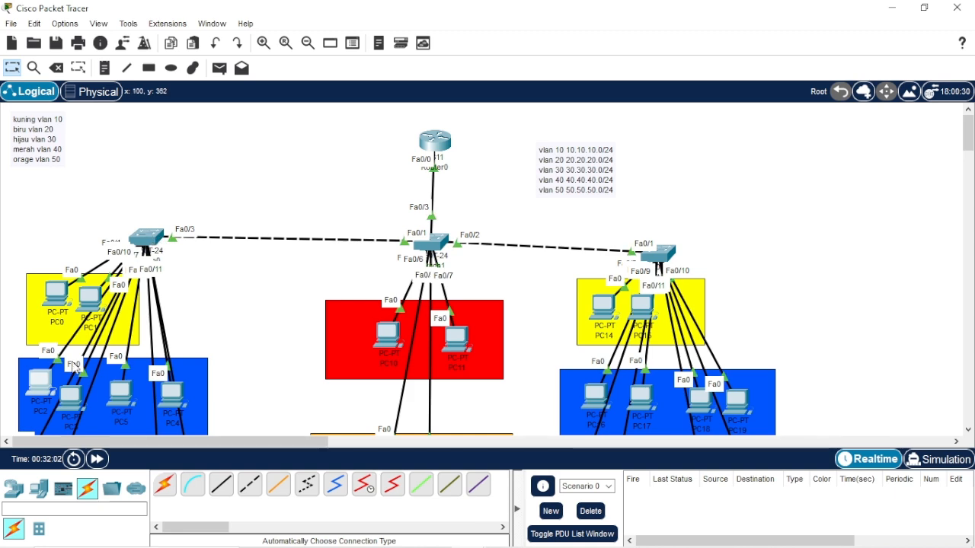
# Step: Line up PC6, PC7, PC8 and PC9 below Switch0's blue area and place the green rectangle behind them
pyautogui.scroll(-3, 57, 359)
pyautogui.moveTo(24, 371); pyautogui.dragTo(215, 294)
pyautogui.hotkey('ctrl', 'z')
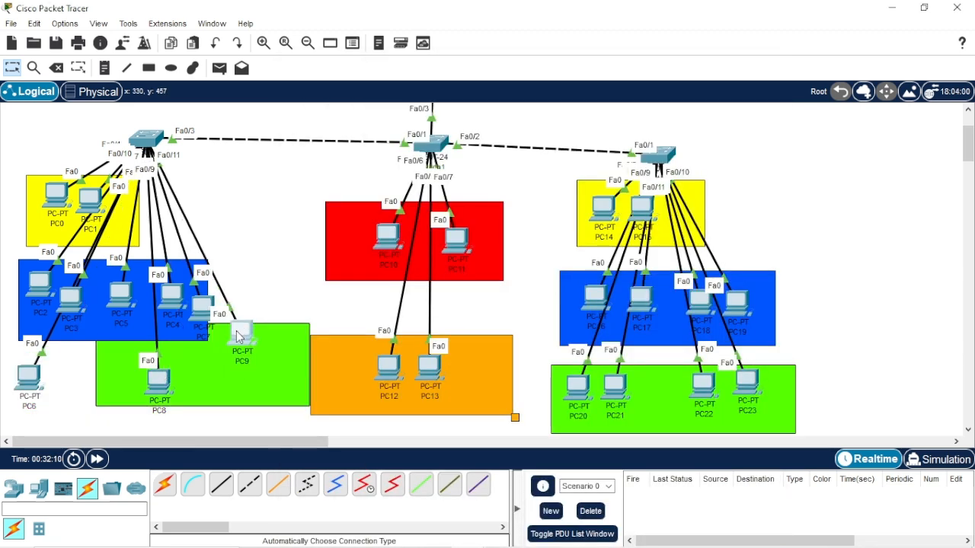
pyautogui.moveTo(240, 335); pyautogui.dragTo(136, 364)
pyautogui.moveTo(191, 310); pyautogui.dragTo(153, 334)
pyautogui.moveTo(97, 356); pyautogui.dragTo(49, 374)
pyautogui.moveTo(226, 361); pyautogui.dragTo(134, 385)
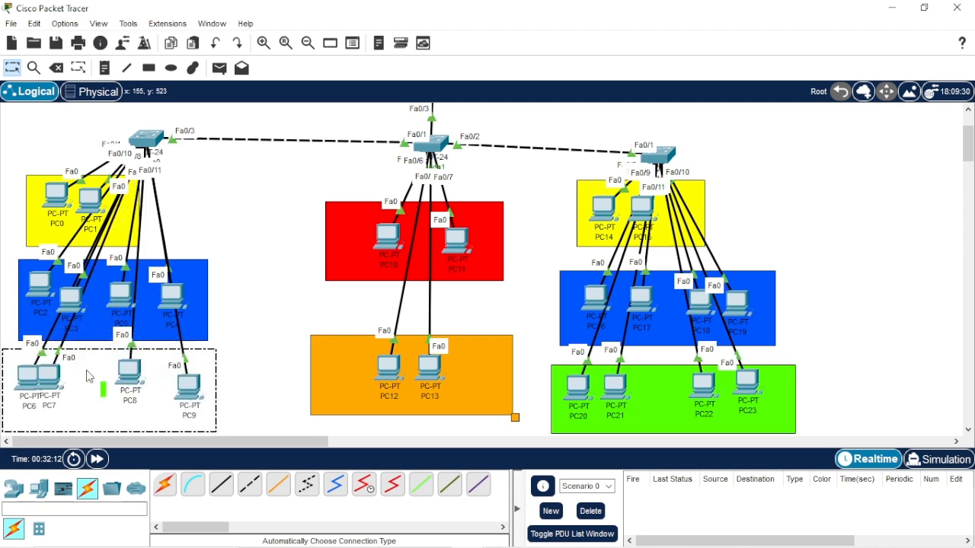
pyautogui.moveTo(57, 373); pyautogui.dragTo(70, 375)
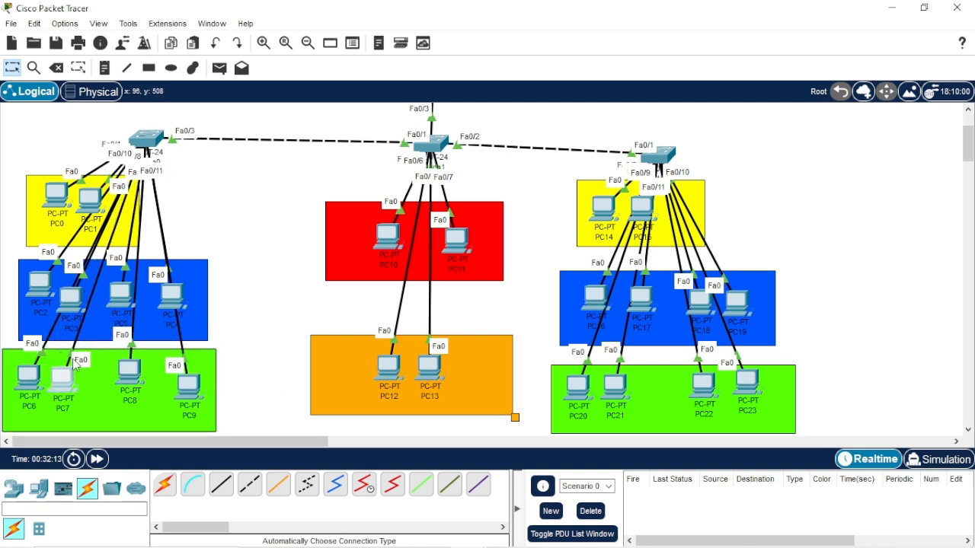
# Step: Return to Switch0's CLI and write the command int ra fa0/4-7 at the configuration prompt
pyautogui.click(150, 139)
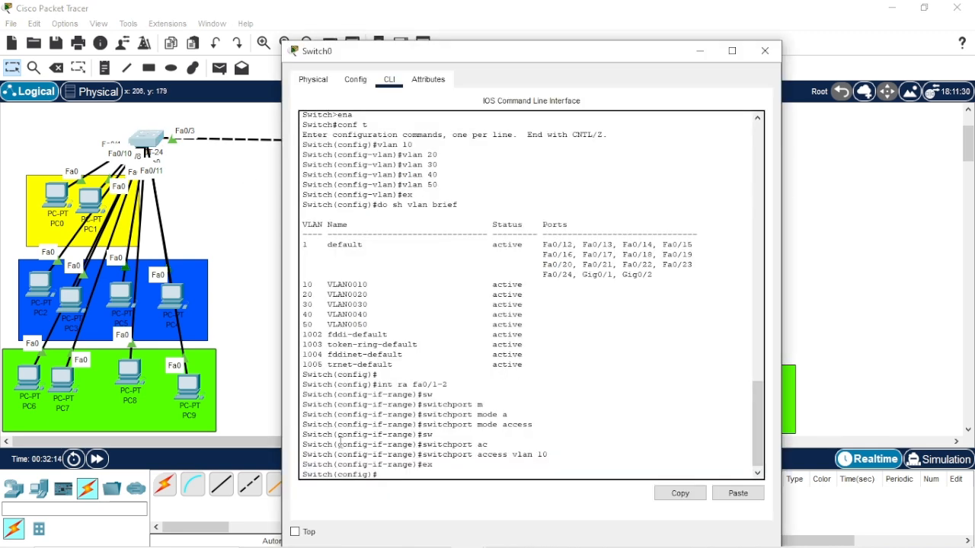
pyautogui.write('int r')
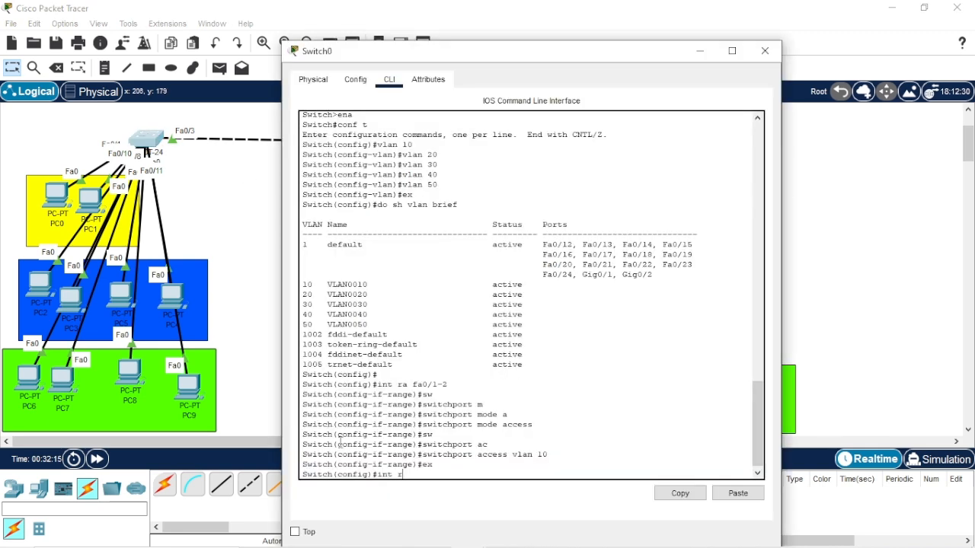
pyautogui.write('a fa0/4-7')
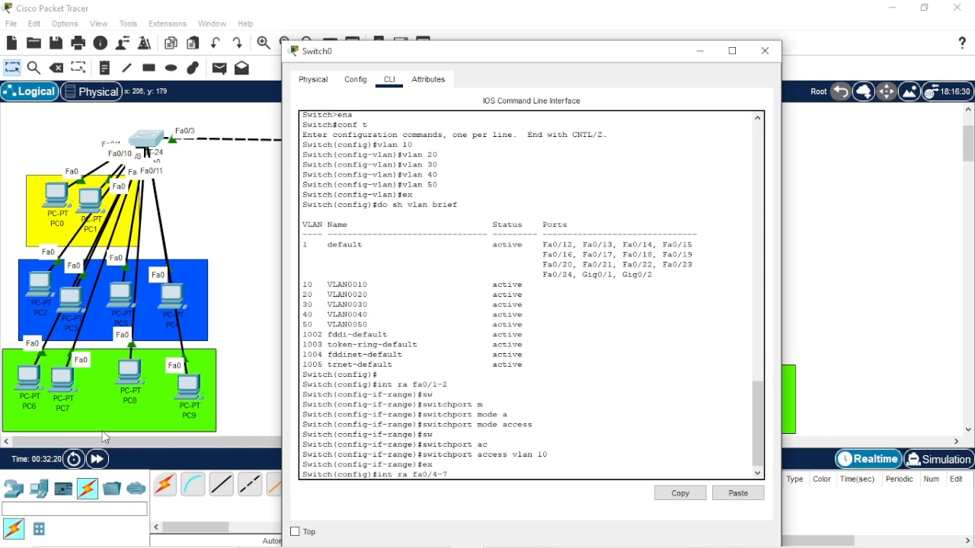
# Step: Rearrange PC2 and PC3 inside the blue area below Switch0 and shift the yellow rectangle slightly up behind PC0 and PC1
pyautogui.click(45, 275)
pyautogui.moveTo(141, 239)
pyautogui.mouseDown()
pyautogui.moveTo(229, 219)
pyautogui.moveTo(281, 176)
pyautogui.moveTo(281, 135)
pyautogui.moveTo(129, 240)
pyautogui.mouseUp()
pyautogui.moveTo(126, 237); pyautogui.dragTo(54, 304)
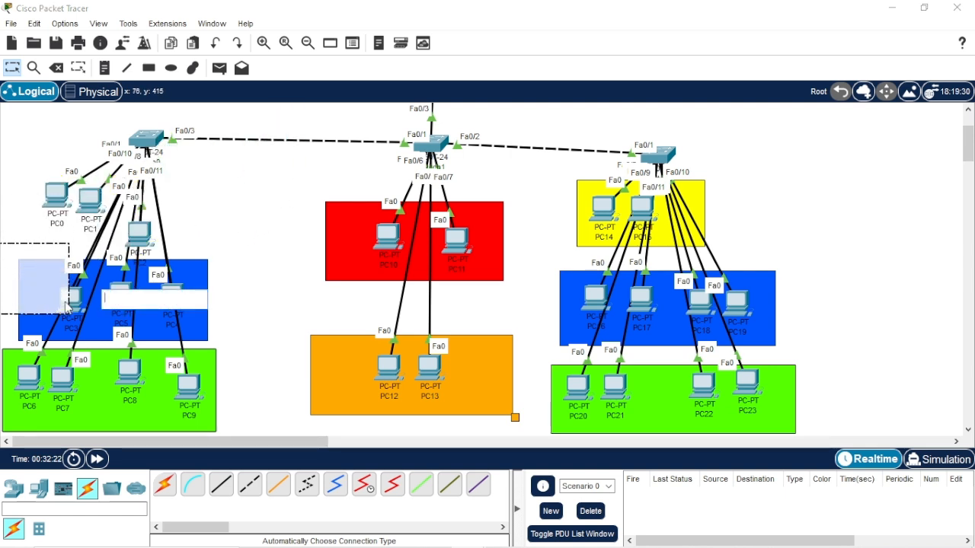
pyautogui.click(72, 303)
pyautogui.moveTo(44, 253); pyautogui.dragTo(114, 170)
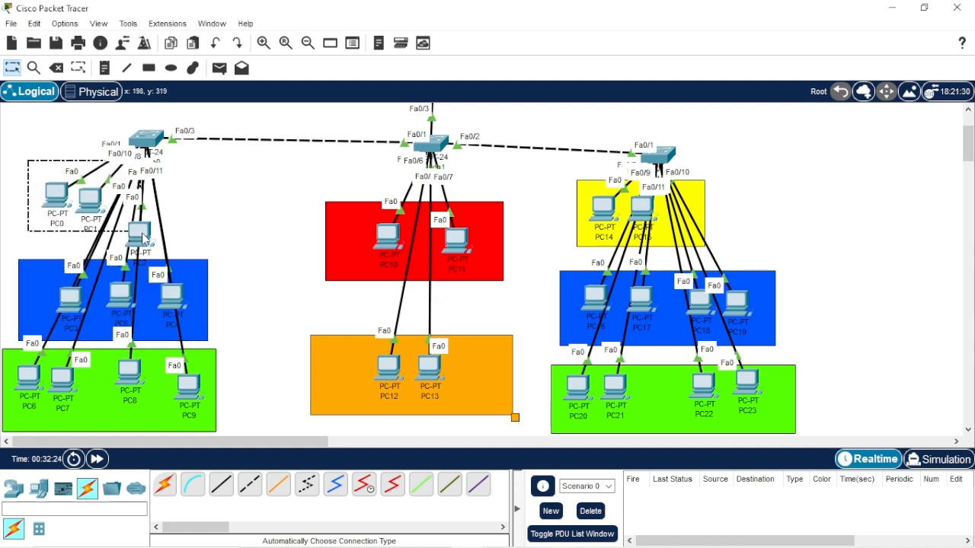
pyautogui.moveTo(142, 233); pyautogui.dragTo(85, 304)
pyautogui.click(34, 297)
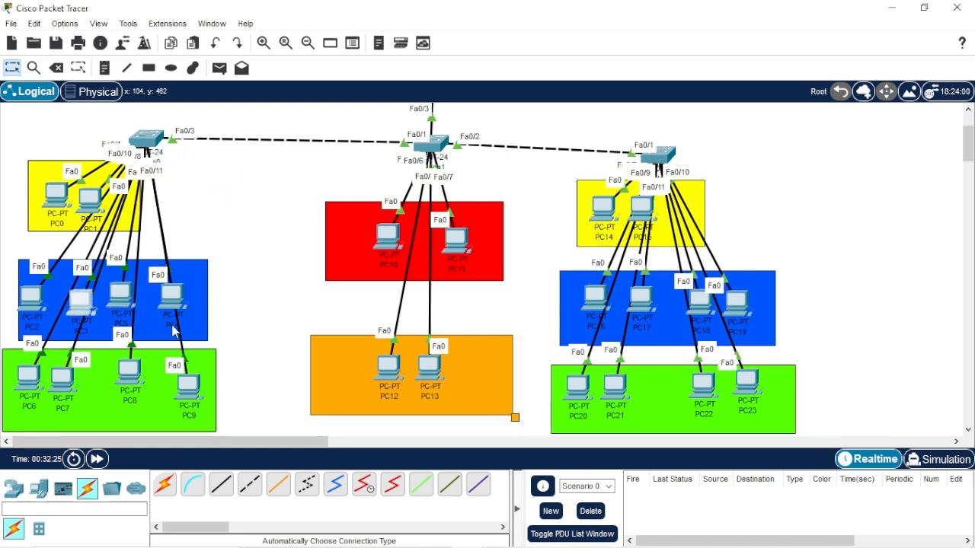
# Step: Submit the fa0/4-7 interface range command on Switch0 and set those ports to switchport mode access
pyautogui.click(147, 142)
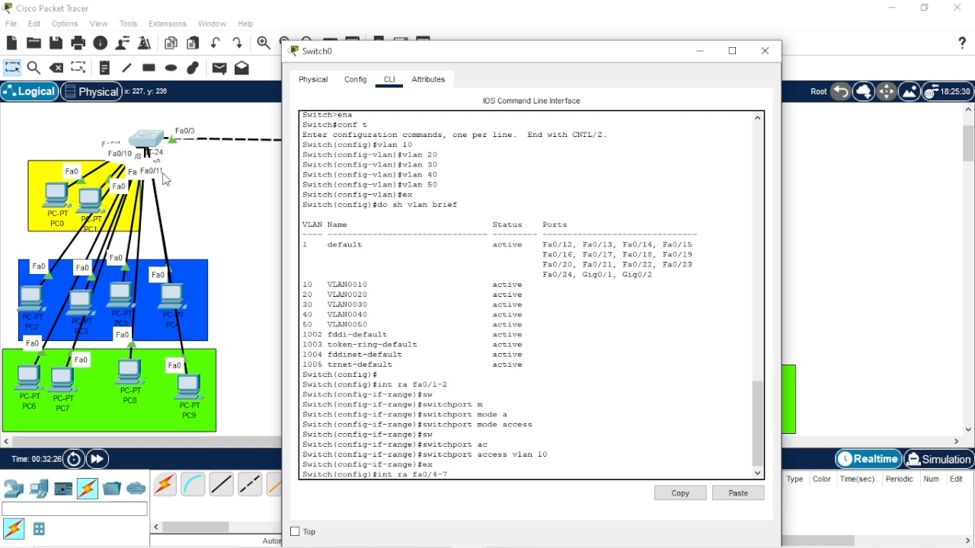
pyautogui.press('Return')
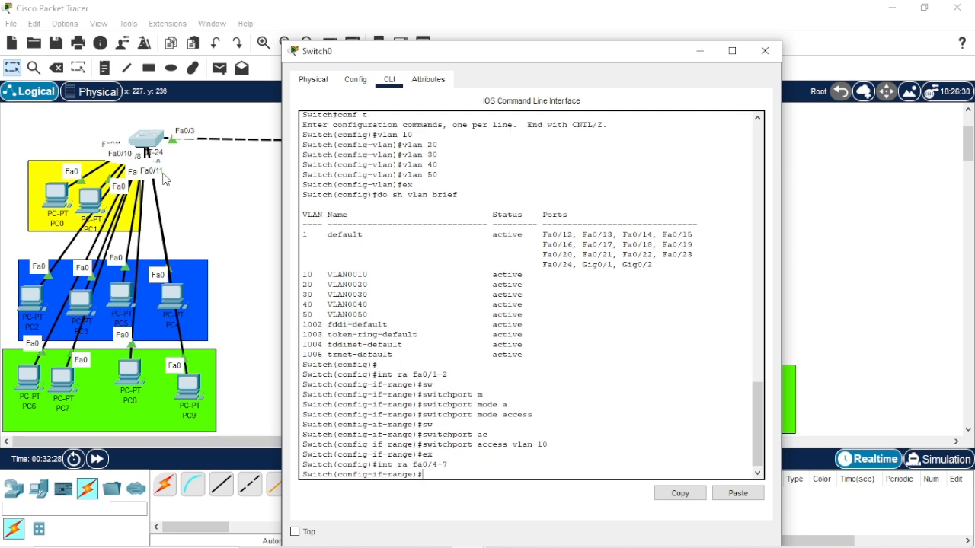
pyautogui.write('sw')
pyautogui.press('Tab')
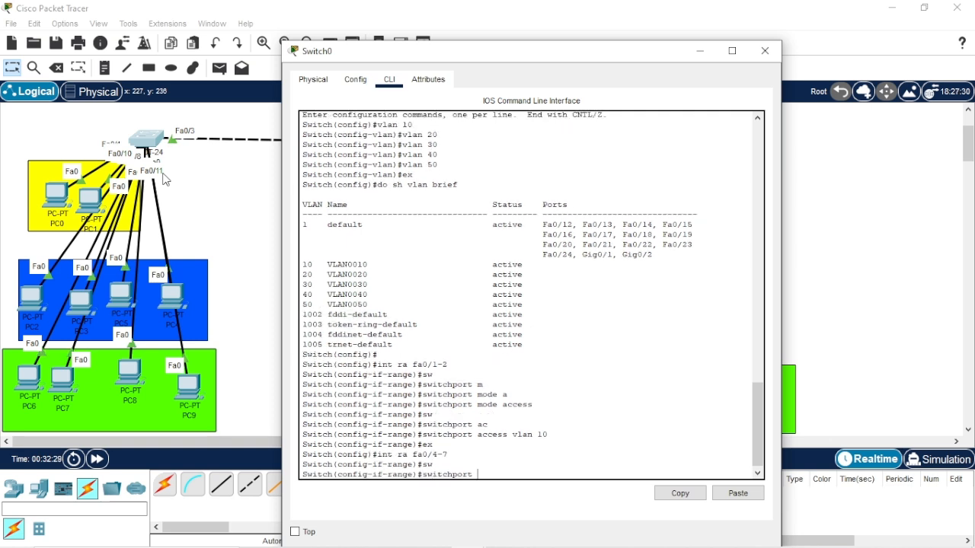
pyautogui.write('m')
pyautogui.press('Tab')
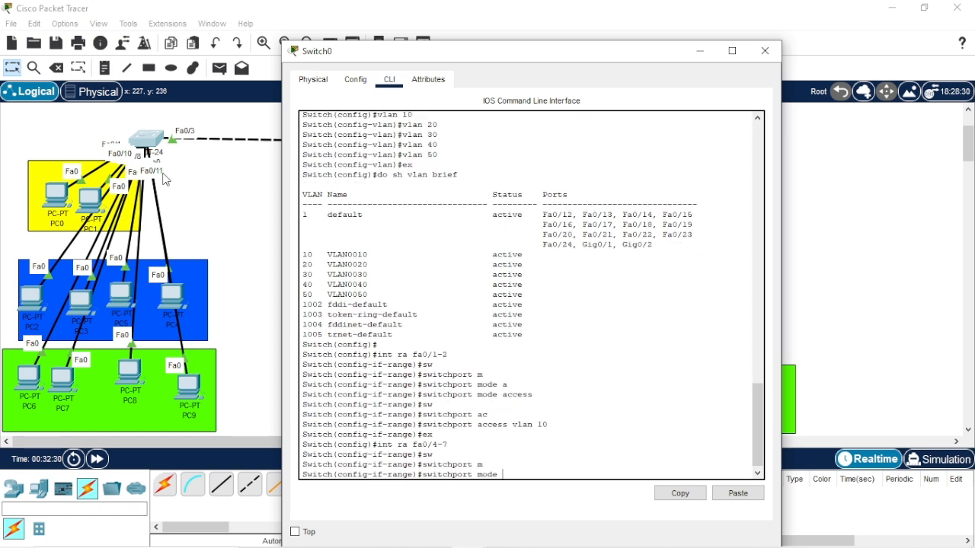
pyautogui.write('a')
pyautogui.press('Tab')
pyautogui.press('Return')
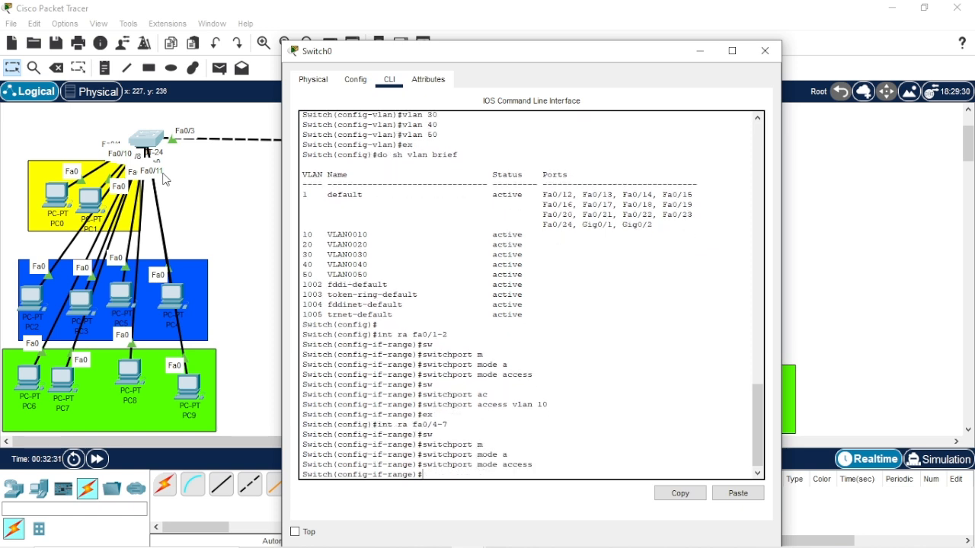
# Step: Assign Switch0's interface range fa0/4-7 to access VLAN 20 and return to global configuration mode
pyautogui.write('sw')
pyautogui.press('Tab')
pyautogui.write('a')
pyautogui.press('Tab')
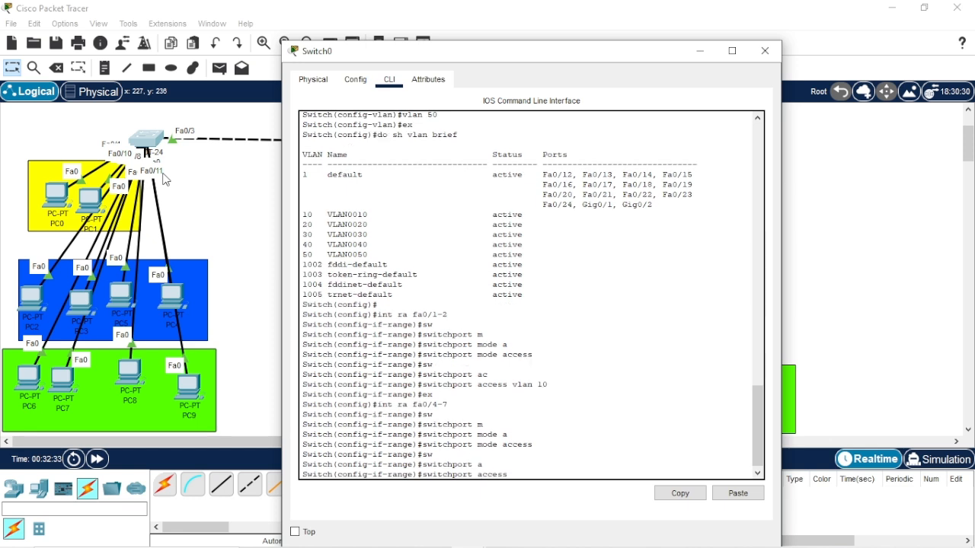
pyautogui.write('v')
pyautogui.press('Tab')
pyautogui.write('20')
pyautogui.press('Return')
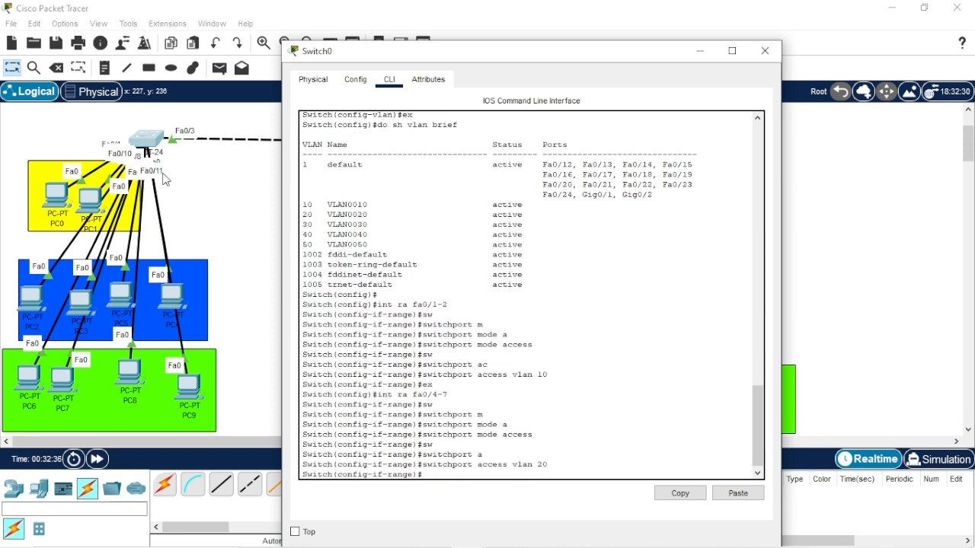
pyautogui.write('ex')
pyautogui.press('Return')
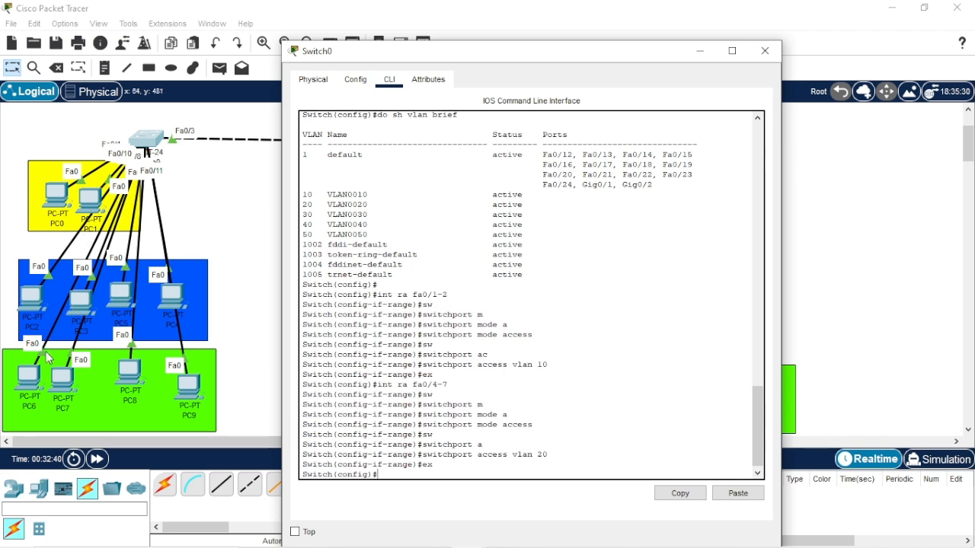
# Step: Space out PC6, PC7, PC8 and PC9 more evenly inside the green area below Switch0
pyautogui.moveTo(30, 374); pyautogui.dragTo(8, 379)
pyautogui.moveTo(185, 390); pyautogui.dragTo(137, 387)
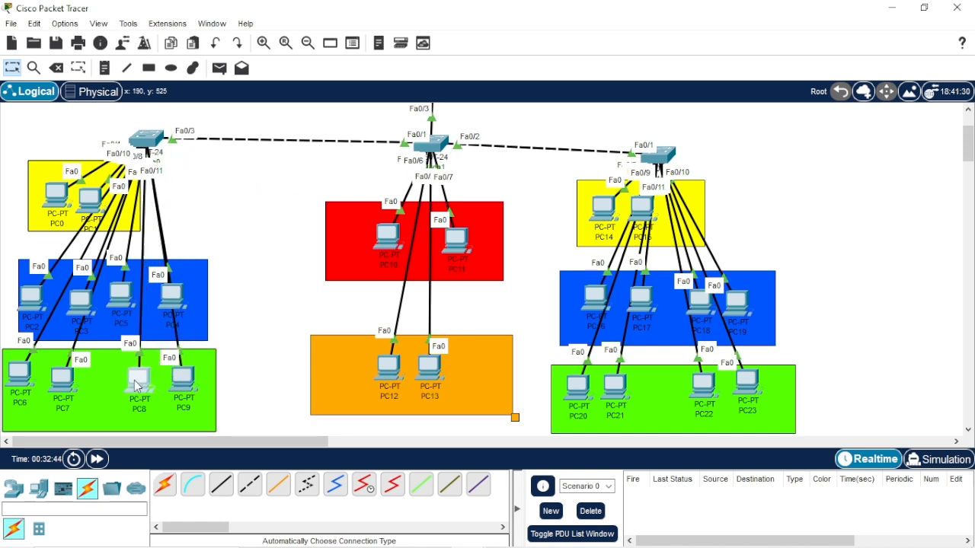
pyautogui.moveTo(64, 378)
pyautogui.mouseDown()
pyautogui.moveTo(268, 225)
pyautogui.moveTo(68, 383)
pyautogui.mouseUp()
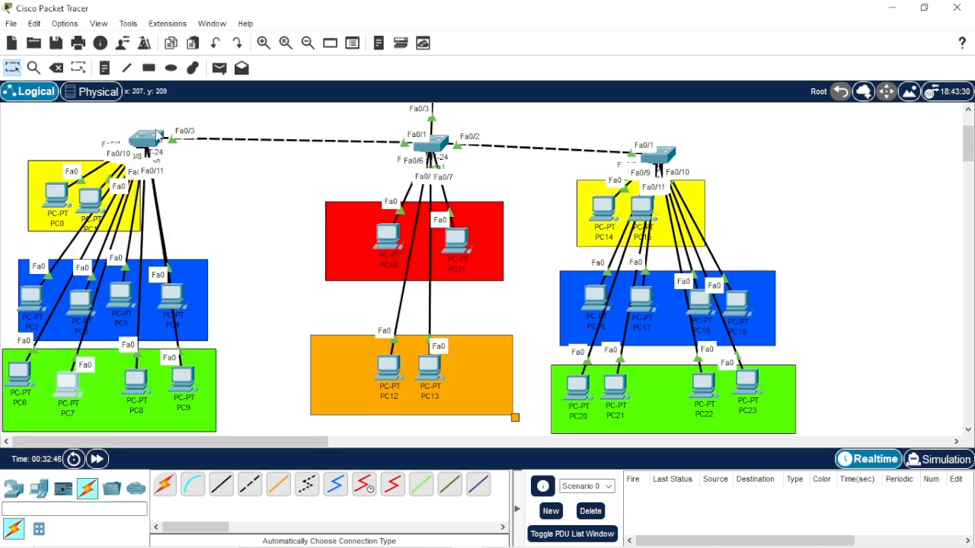
# Step: Select the interface range fa0/9-11 in Switch0's CLI, correcting the mistyped ca0/9-11 to fa0/9-11
pyautogui.click(151, 141)
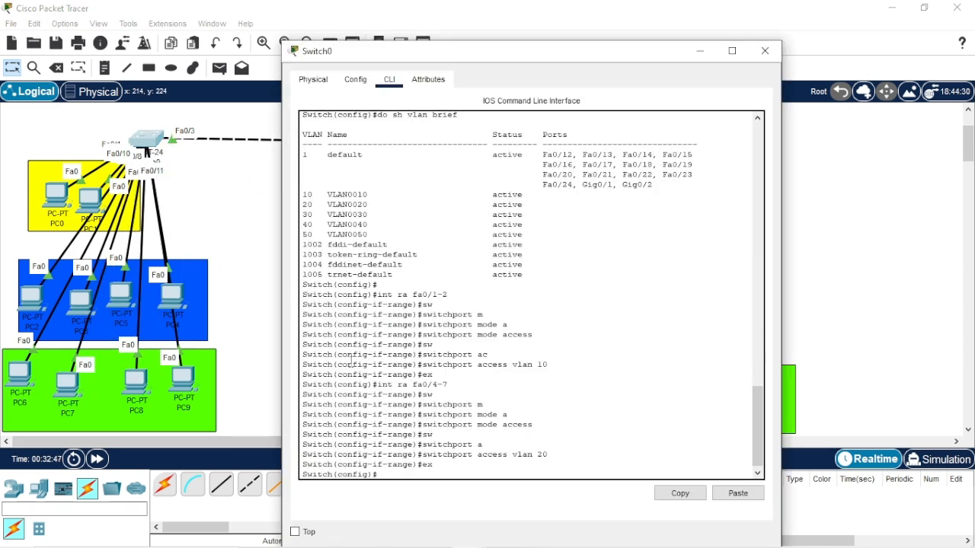
pyautogui.write('int ra fa0/9')
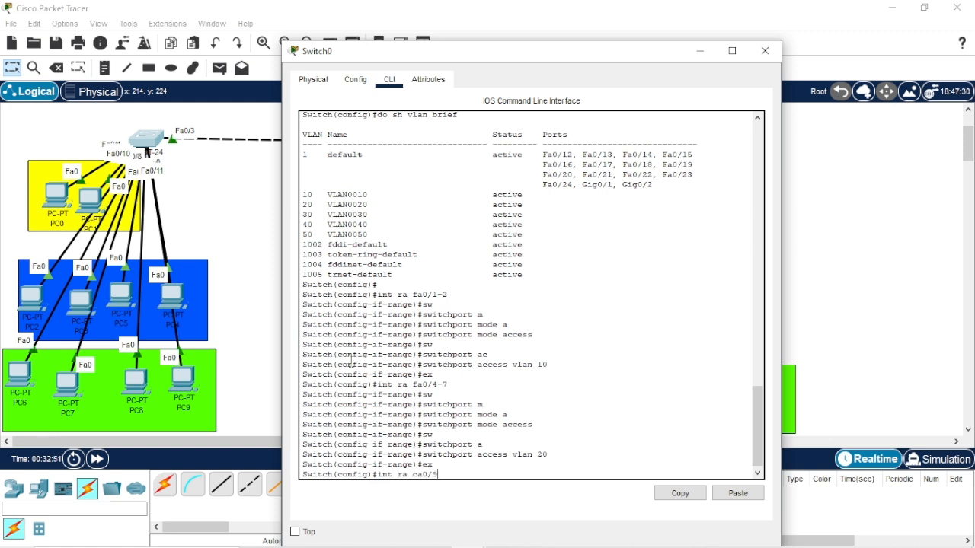
pyautogui.write('-11')
pyautogui.press('Return')
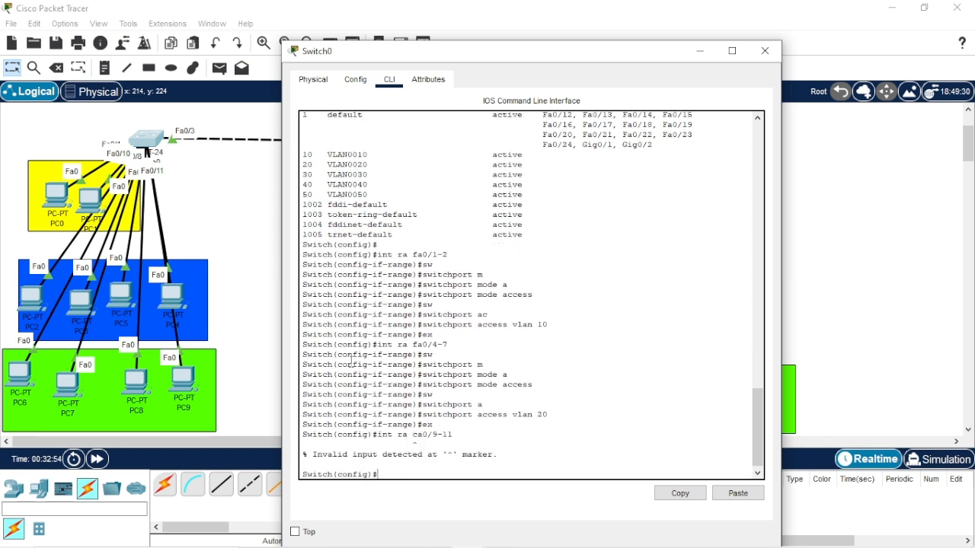
pyautogui.press('Up')
pyautogui.press('Left')
pyautogui.press('Left')
pyautogui.press('Left')
pyautogui.press('Left')
pyautogui.press('Left')
pyautogui.press('Left')
pyautogui.press('Left')
pyautogui.press('Left')
pyautogui.press('Delete')
pyautogui.write('f')
pyautogui.press('Return')
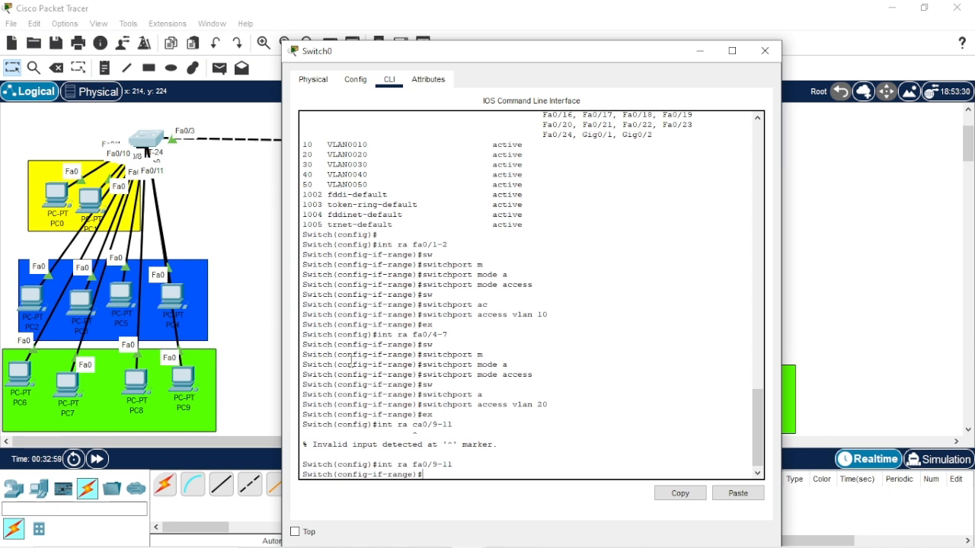
# Step: Set the ports in Switch0's interface range fa0/9-11 to switchport mode access
pyautogui.write('sw')
pyautogui.press('Tab')
pyautogui.write('m')
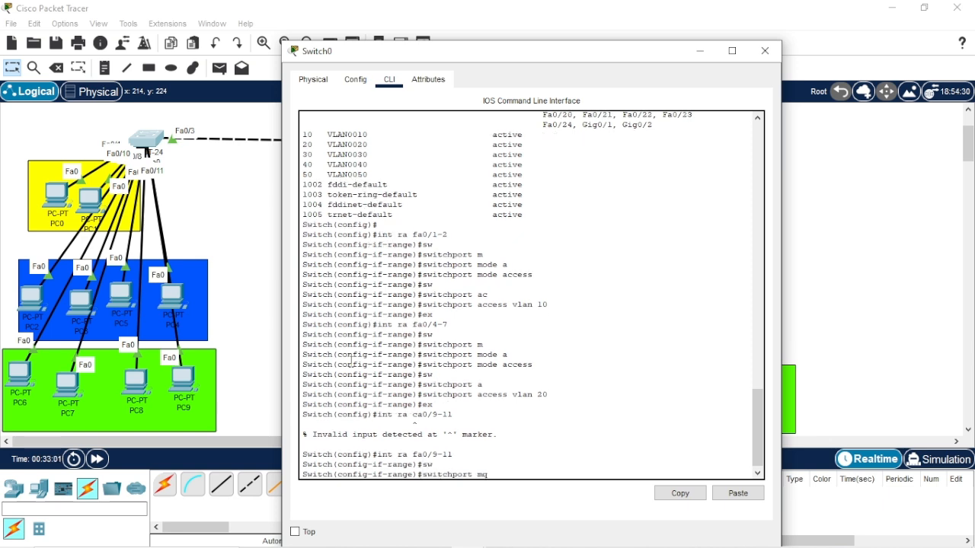
pyautogui.press('Tab')
pyautogui.write('a')
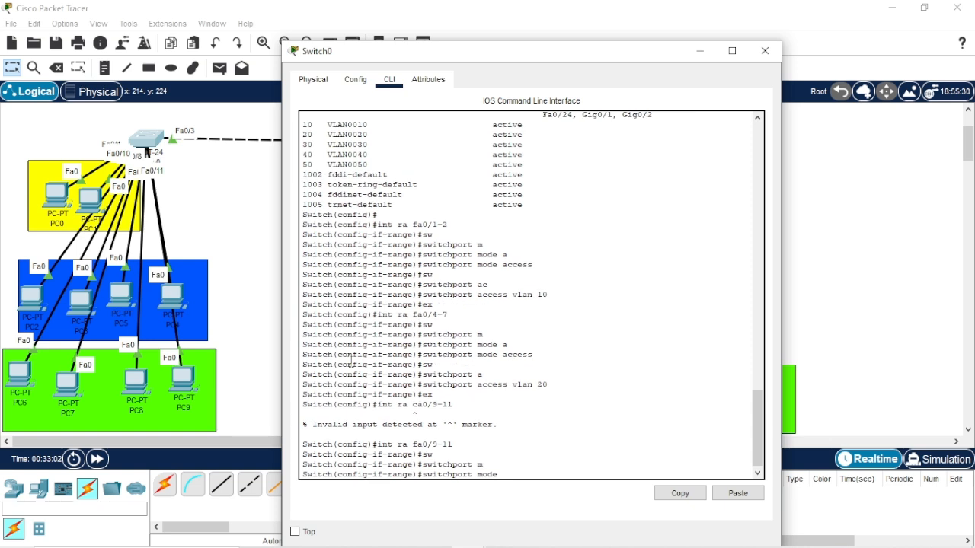
pyautogui.press('Tab')
pyautogui.press('Return')
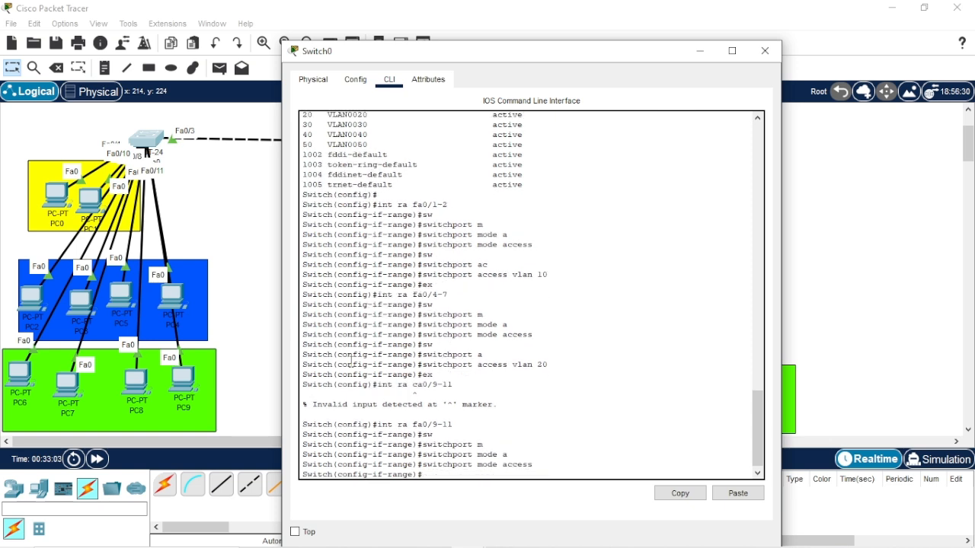
# Step: Assign Switch0's interface range fa0/9-11 to access VLAN 30 and check the port assignments with do sh vlan brief
pyautogui.write('sw')
pyautogui.press('Tab')
pyautogui.write('a')
pyautogui.press('Tab')
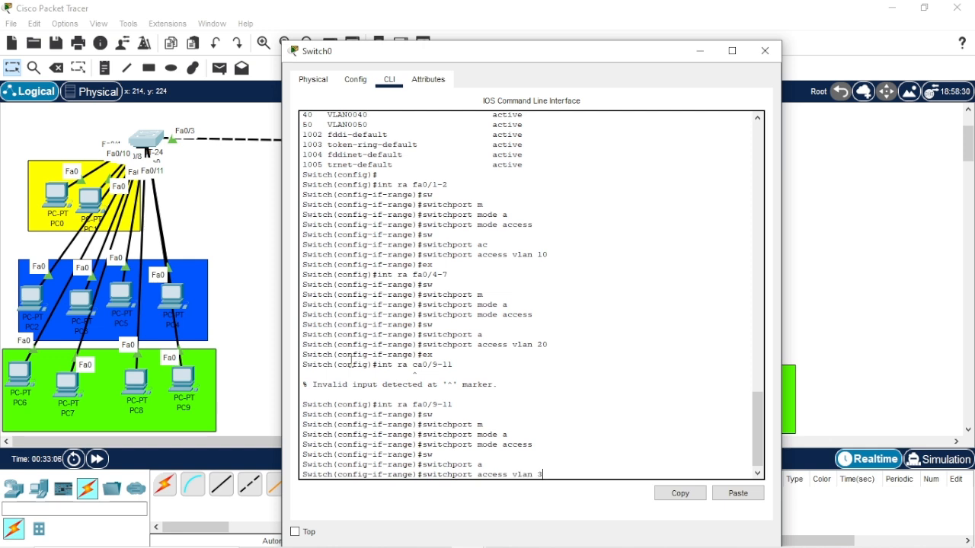
pyautogui.press('Return')
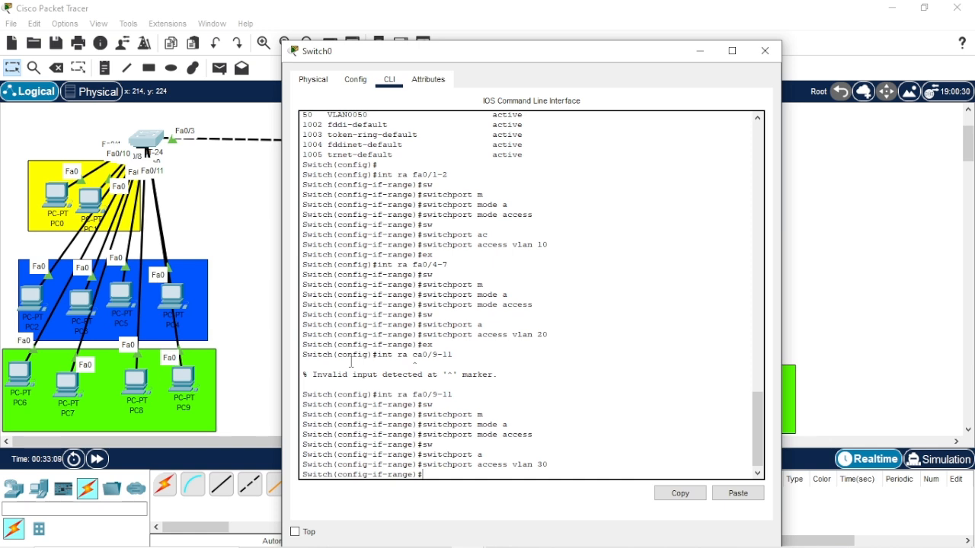
pyautogui.write('do sh vlan brief')
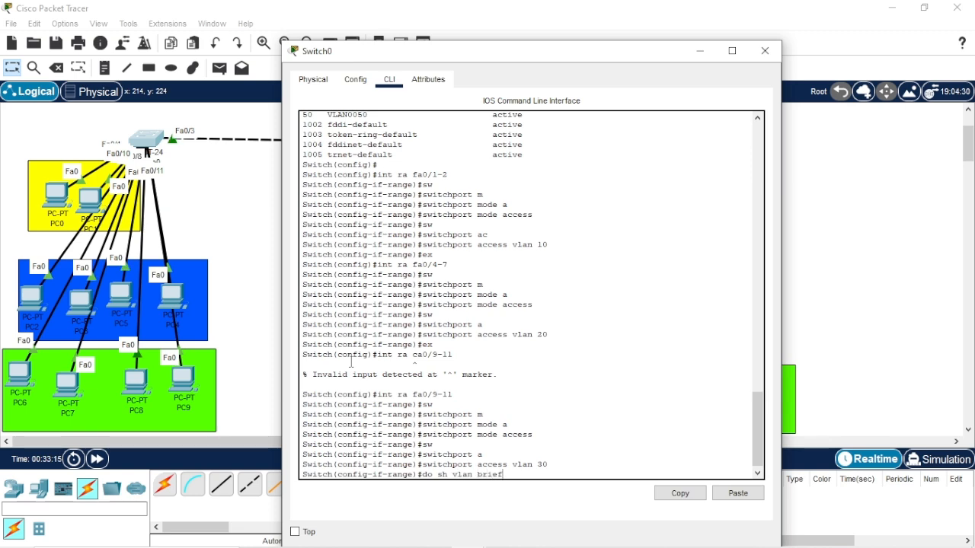
pyautogui.press('Return')
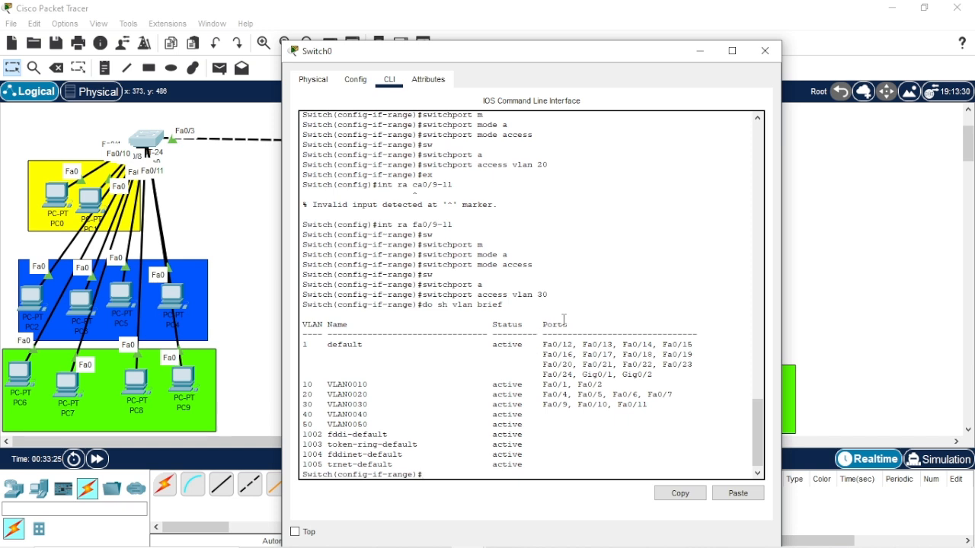
# Step: Select Switch0's interface fa0/8 and set it to switchport mode access
pyautogui.write('int fa0/8')
pyautogui.press('Return')
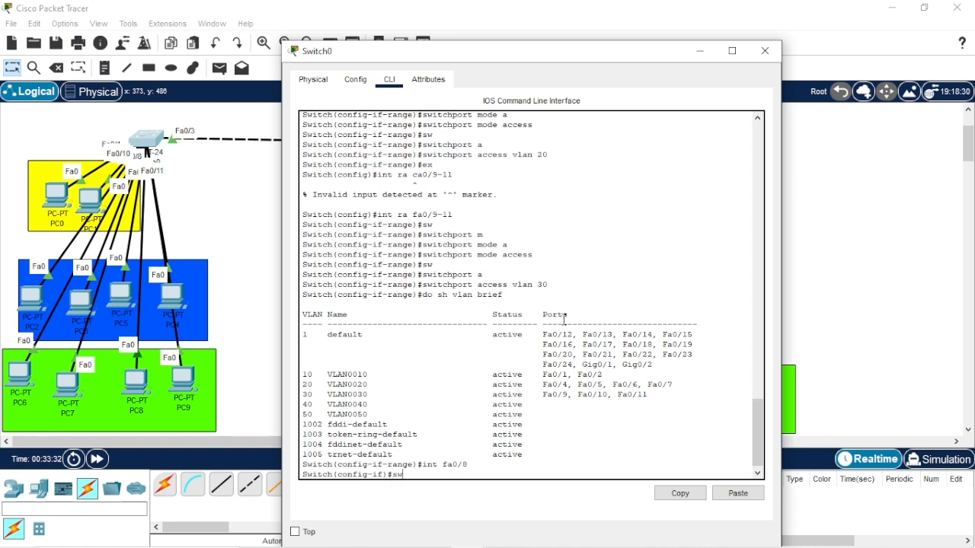
pyautogui.write('sw')
pyautogui.press('Tab')
pyautogui.write('m')
pyautogui.press('Tab')
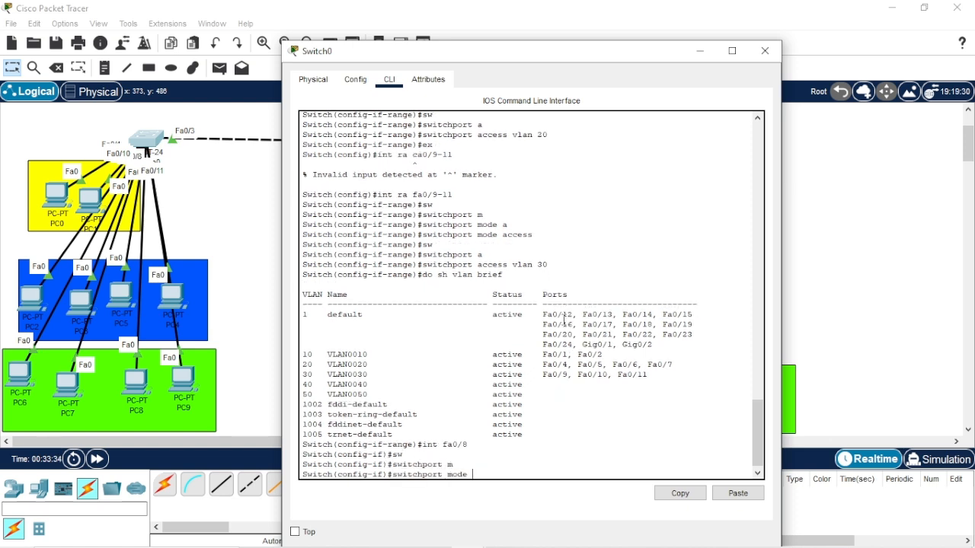
pyautogui.write('a')
pyautogui.press('Tab')
pyautogui.press('Return')
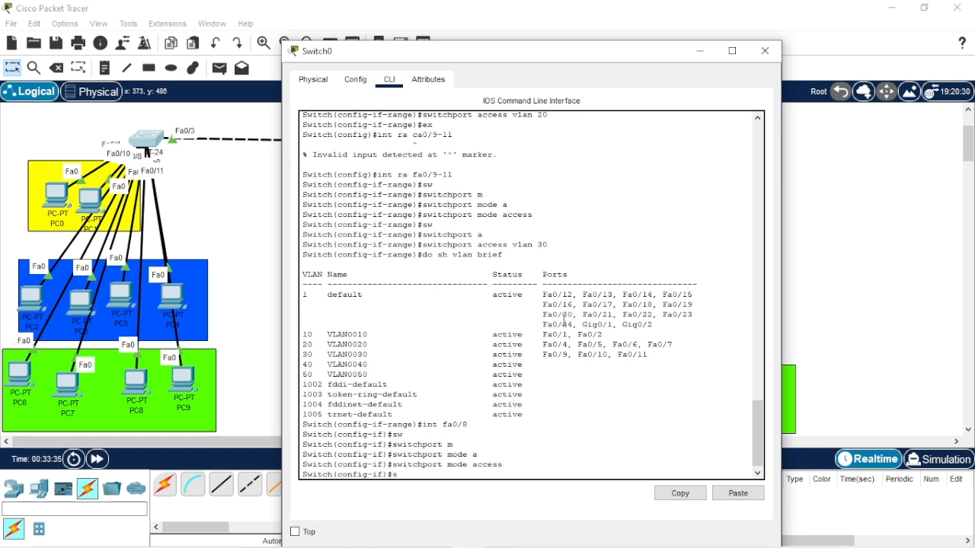
# Step: Assign Switch0's interface fa0/8 to access VLAN 30 and return to global configuration mode
pyautogui.write('sw')
pyautogui.press('Tab')
pyautogui.write('a')
pyautogui.press('Tab')
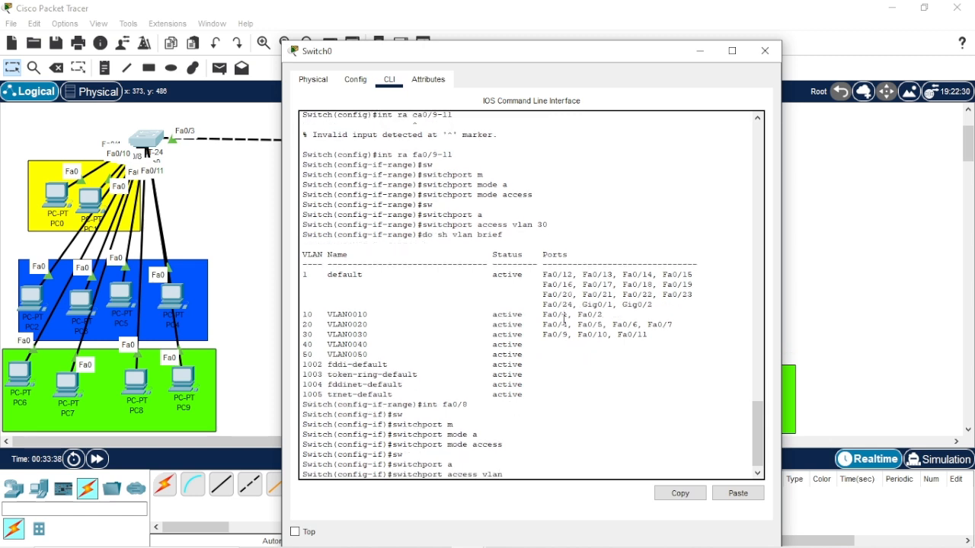
pyautogui.press('Return')
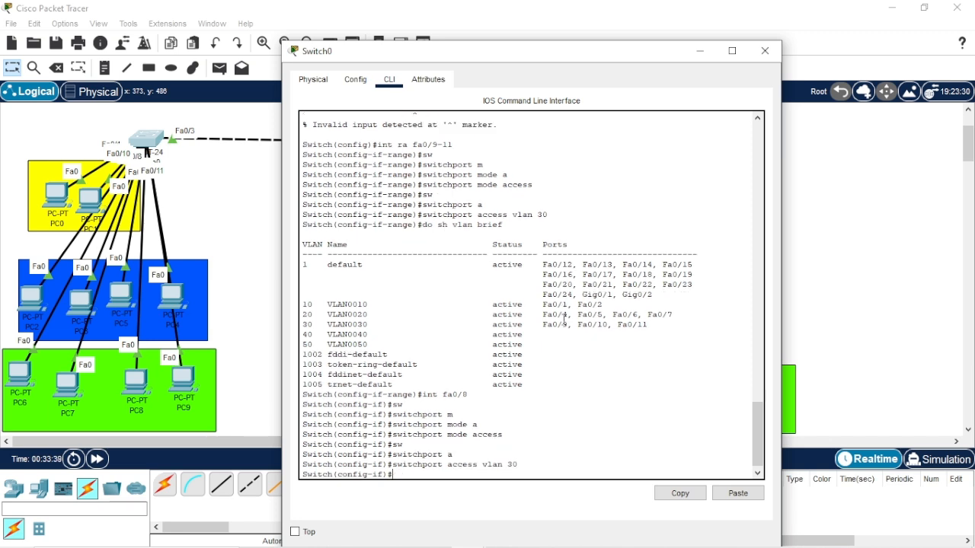
pyautogui.write('ex')
pyautogui.press('Return')
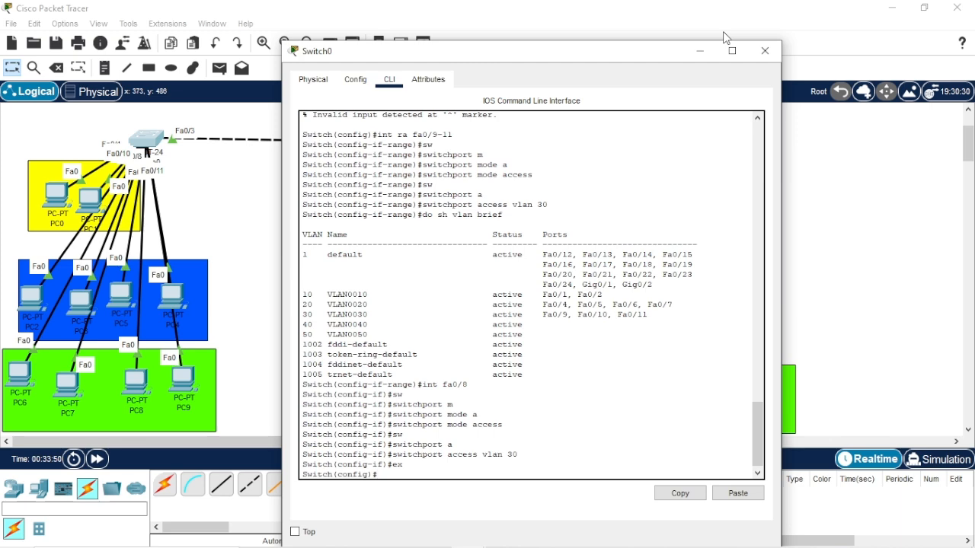
# Step: Close Switch0's configuration window and open the CLI of Switch1, the middle switch
pyautogui.click(764, 50)
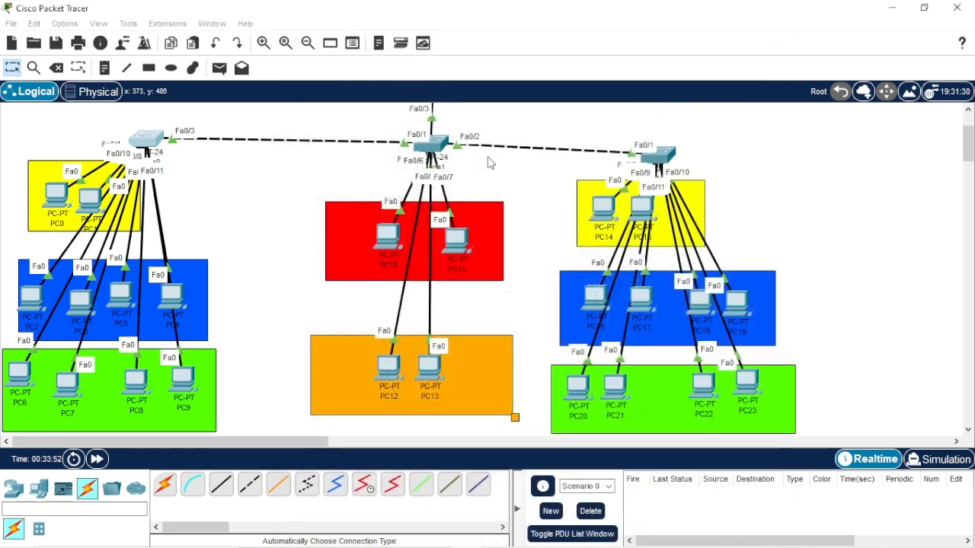
pyautogui.click(440, 143)
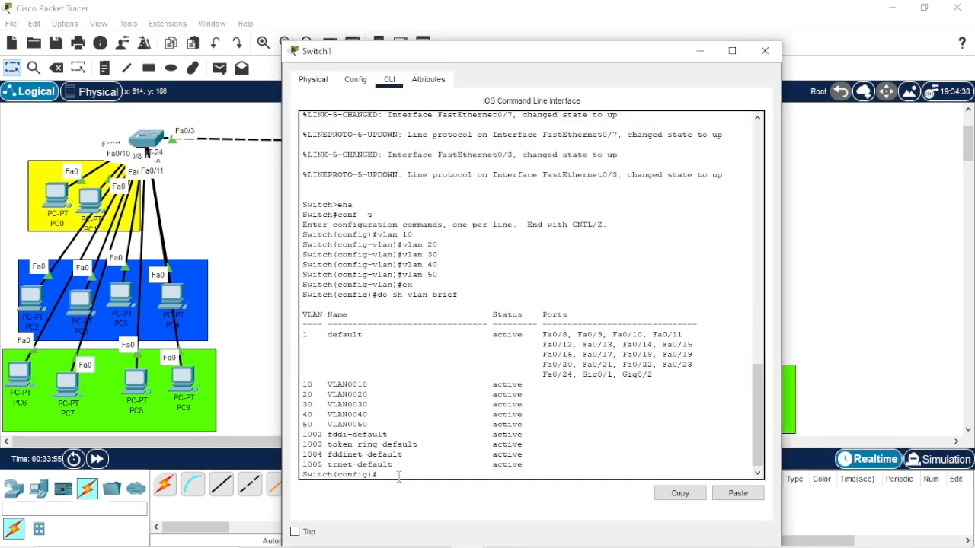
# Step: Move Switch1's window aside and reposition PC10 and PC11 within the red area to expose their connections to Switch1
pyautogui.write('int ra fa')
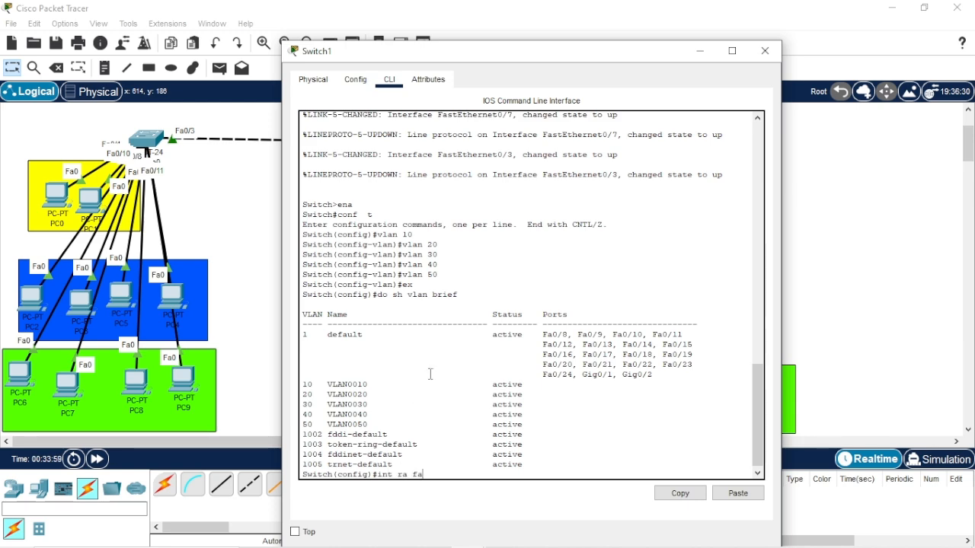
pyautogui.moveTo(537, 44); pyautogui.dragTo(792, 32)
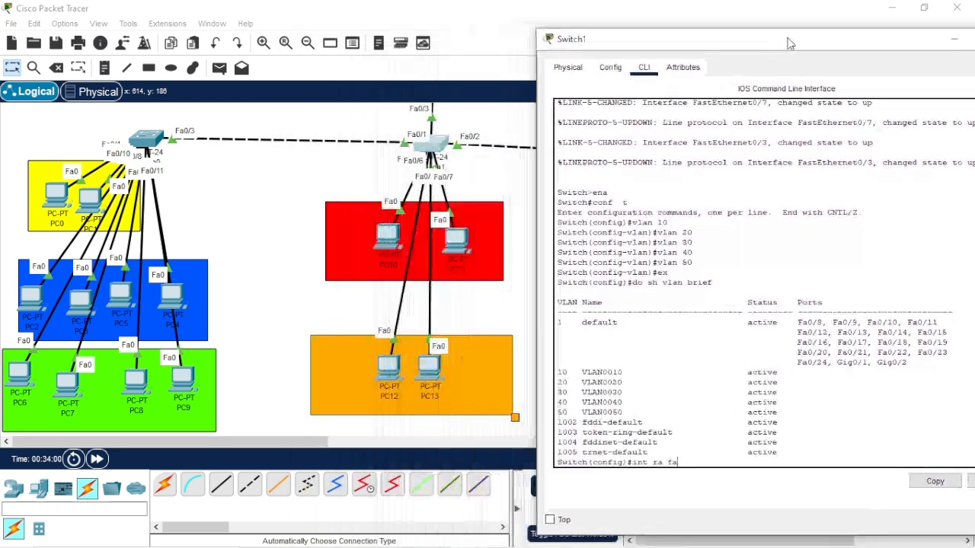
pyautogui.moveTo(375, 239); pyautogui.dragTo(375, 204)
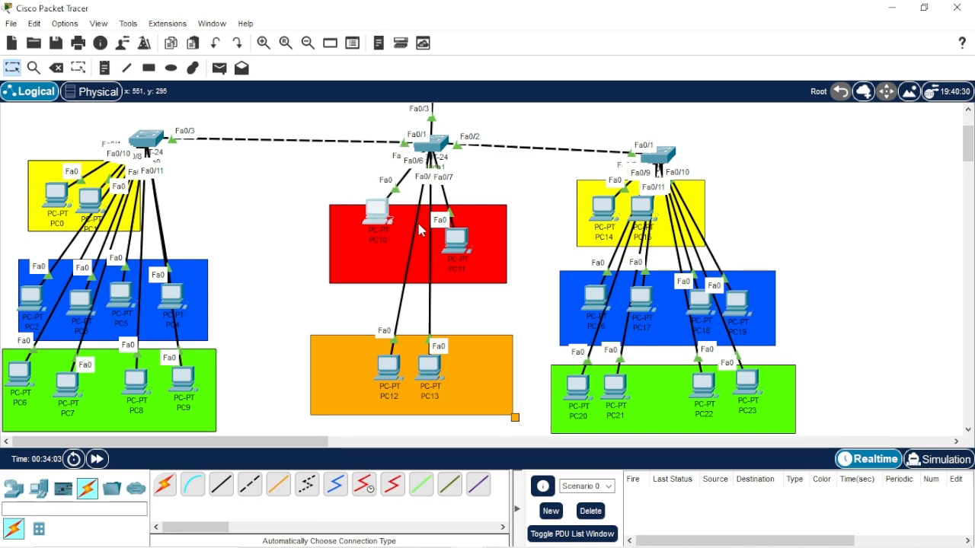
pyautogui.moveTo(459, 242)
pyautogui.mouseDown()
pyautogui.moveTo(548, 179)
pyautogui.moveTo(463, 238)
pyautogui.mouseUp()
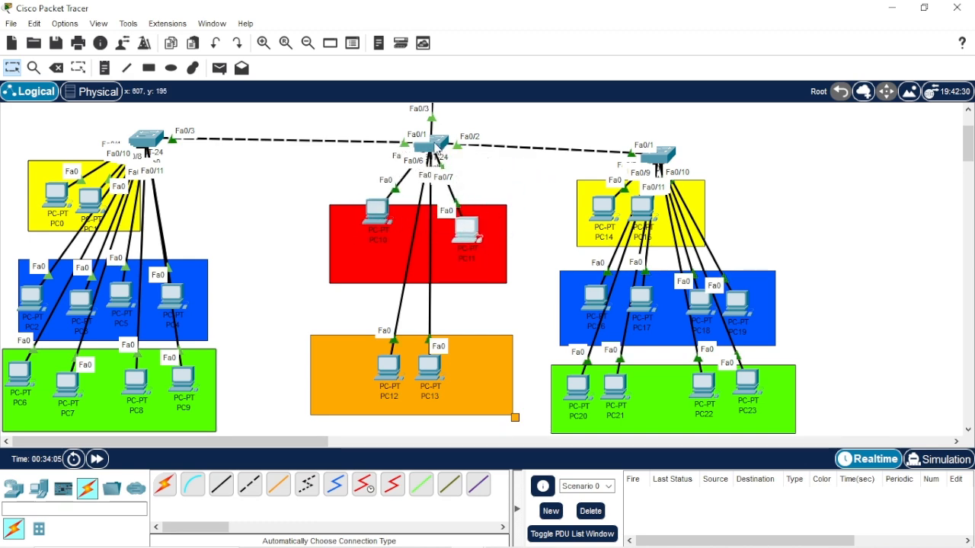
pyautogui.click(434, 144)
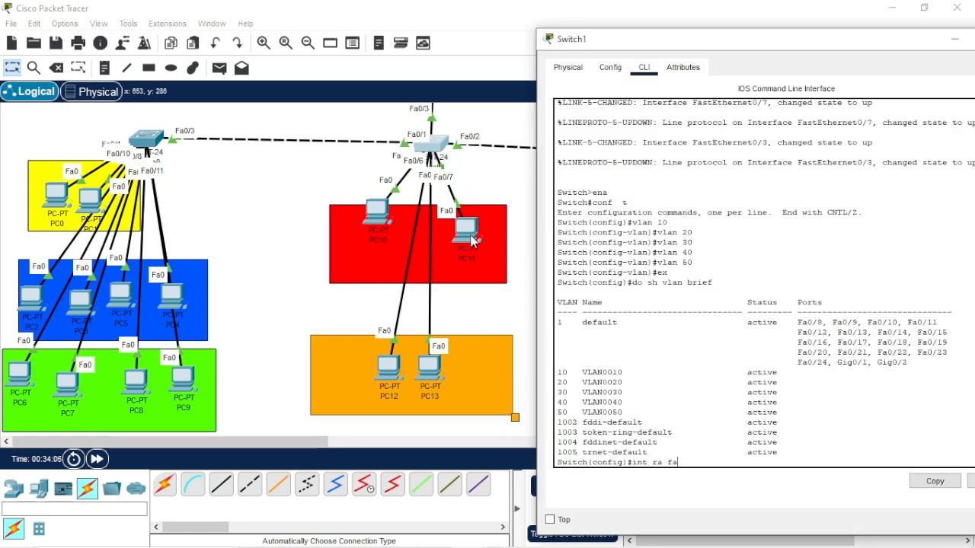
# Step: Select Switch1's interface range fa0/4-5 and set it to switchport mode access
pyautogui.write('int ra fa0/')
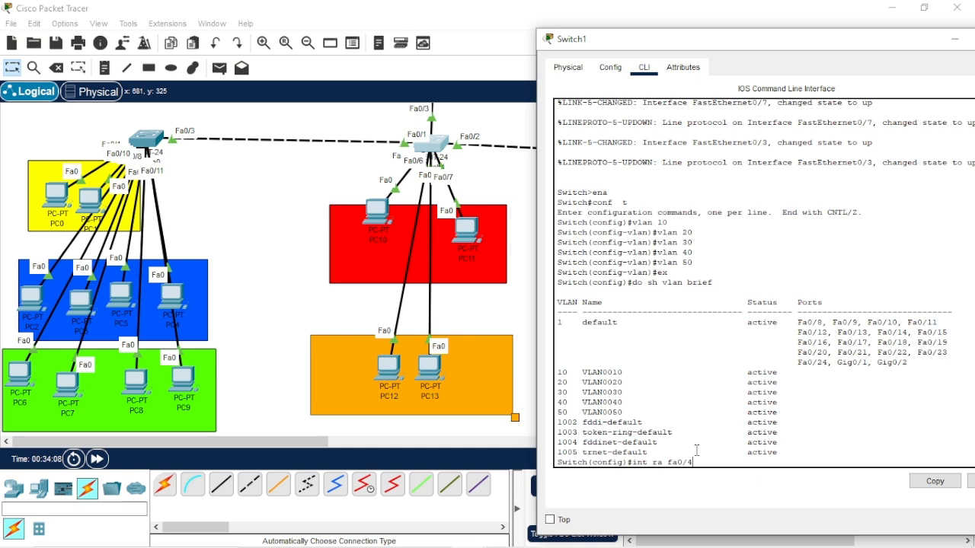
pyautogui.write('4-5')
pyautogui.press('Return')
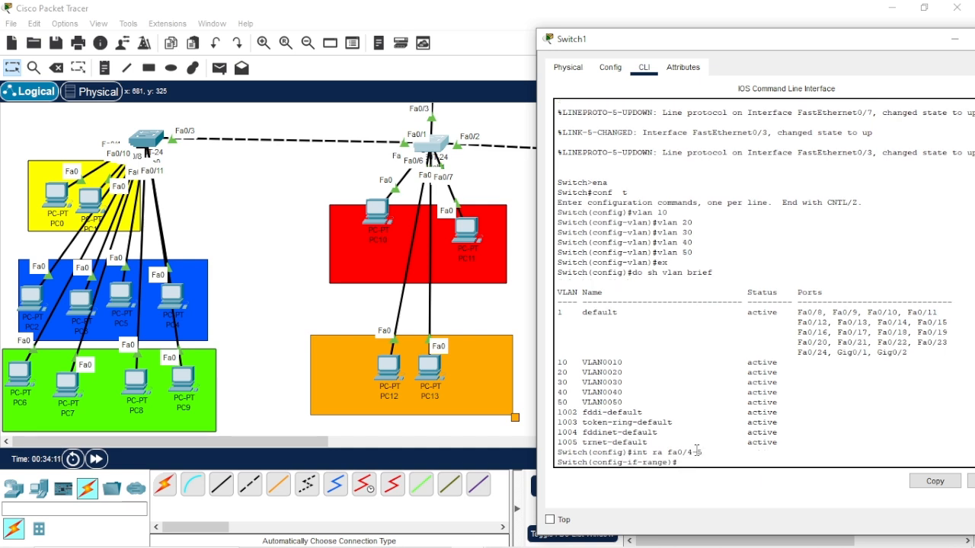
pyautogui.write('sw')
pyautogui.press('Tab')
pyautogui.write('m')
pyautogui.press('Tab')
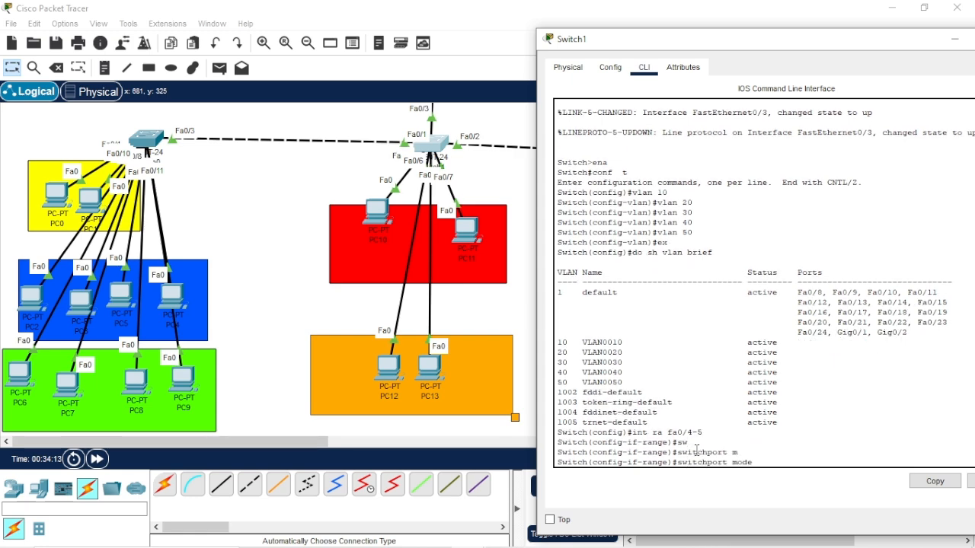
pyautogui.write('a')
pyautogui.press('Tab')
pyautogui.press('Return')
# Step: Assign Switch1's interface range fa0/4-5 to access VLAN 40, the red group, and return to global configuration mode
pyautogui.write('sw')
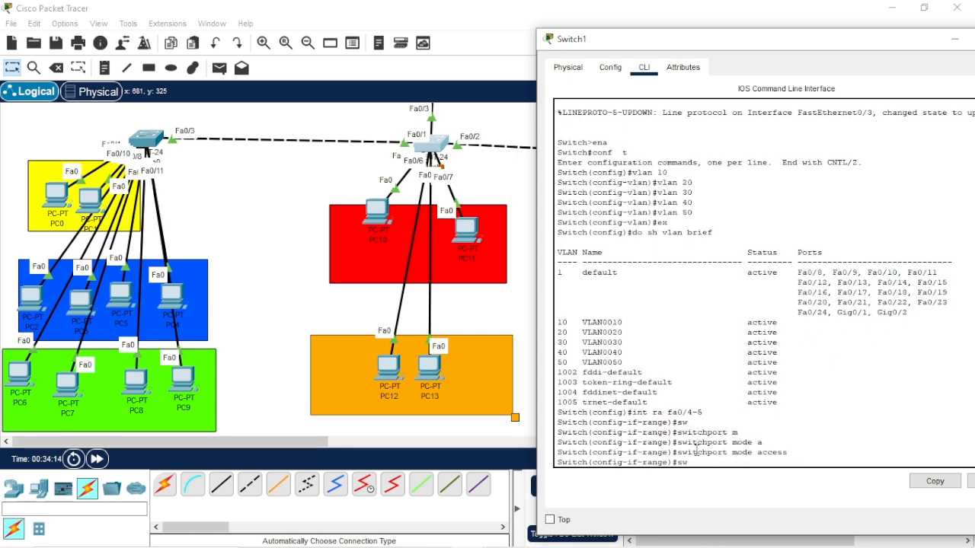
pyautogui.press('Tab')
pyautogui.write('a')
pyautogui.press('Tab')
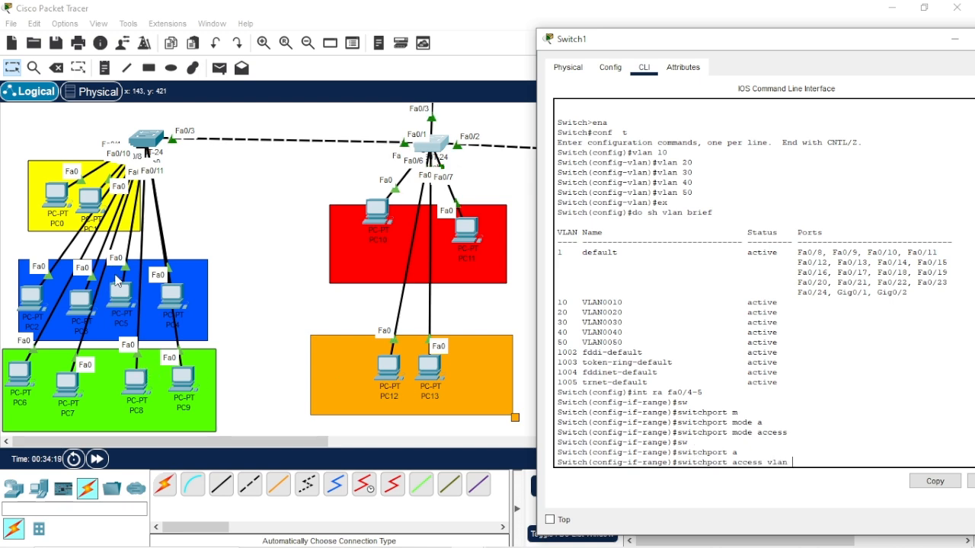
pyautogui.scroll(3, 116, 282)
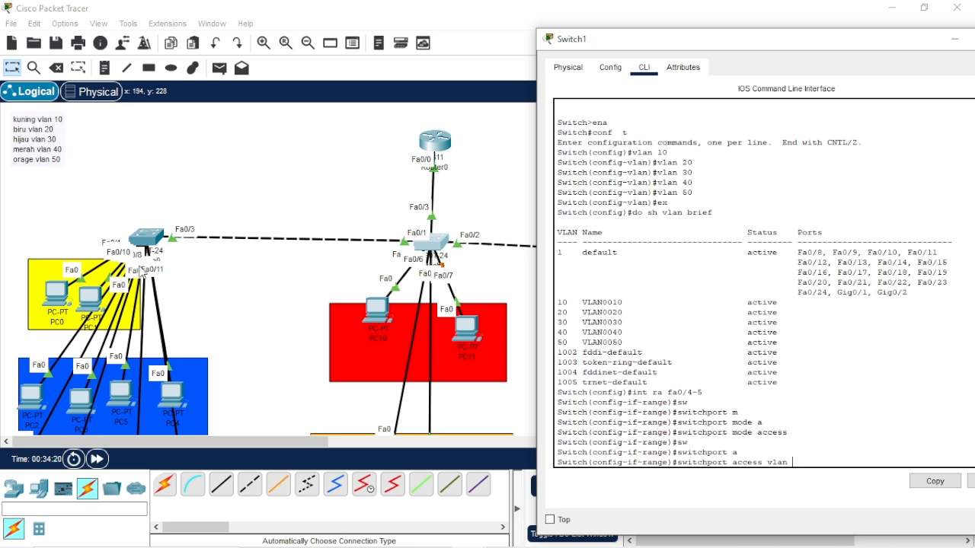
pyautogui.write('vlan 40')
pyautogui.press('Return')
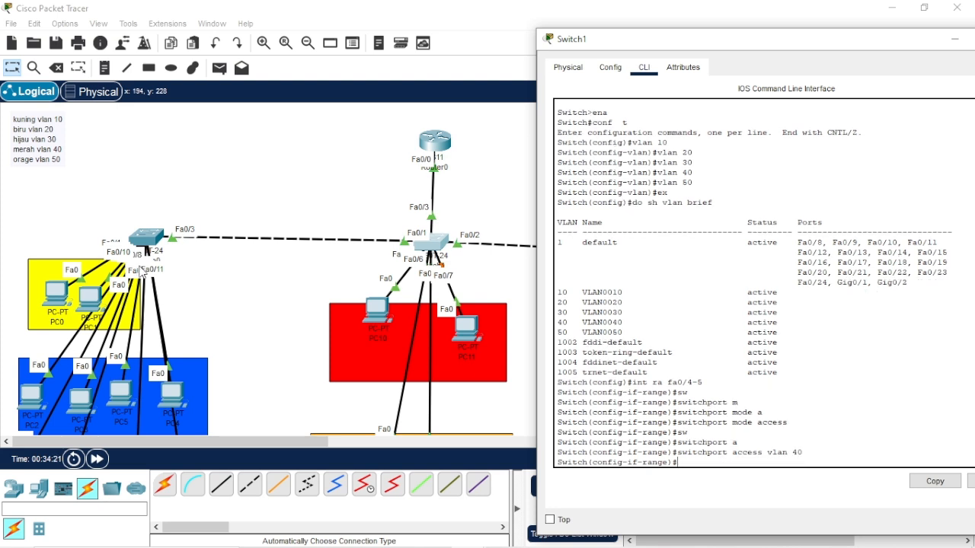
pyautogui.write('ex')
pyautogui.press('Return')
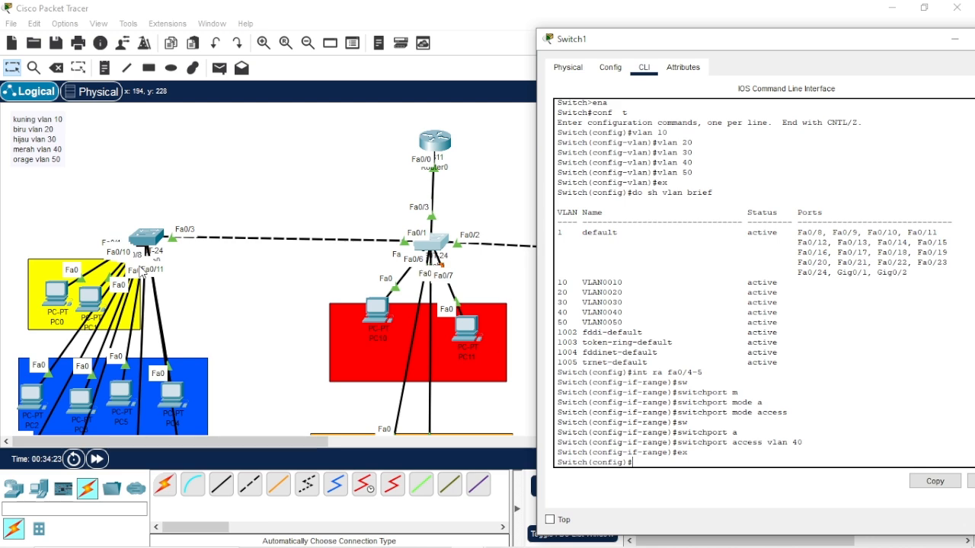
# Step: Rearrange PC12, PC13 and the orange area below Switch1 to expose the port labels of the two PCs
pyautogui.scroll(-3, 274, 348)
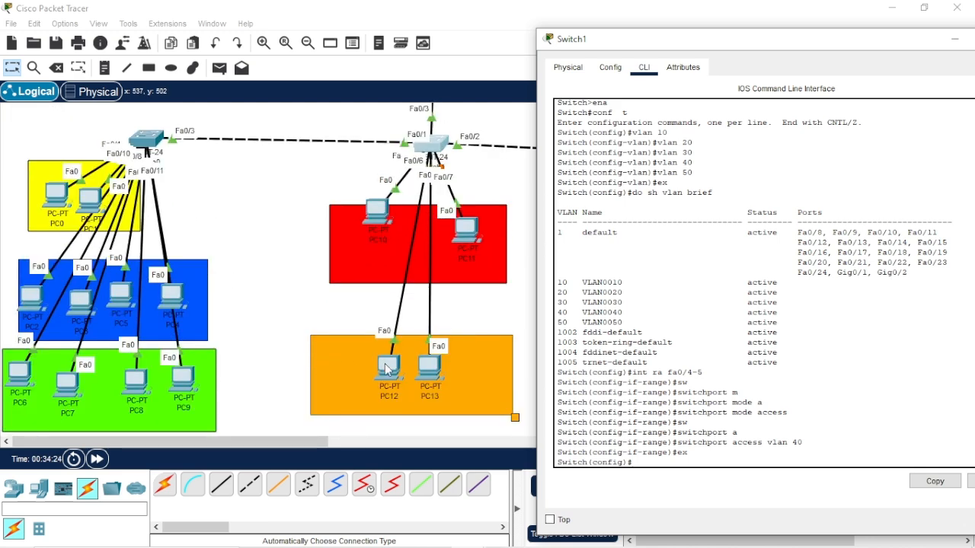
pyautogui.moveTo(386, 367); pyautogui.dragTo(275, 332)
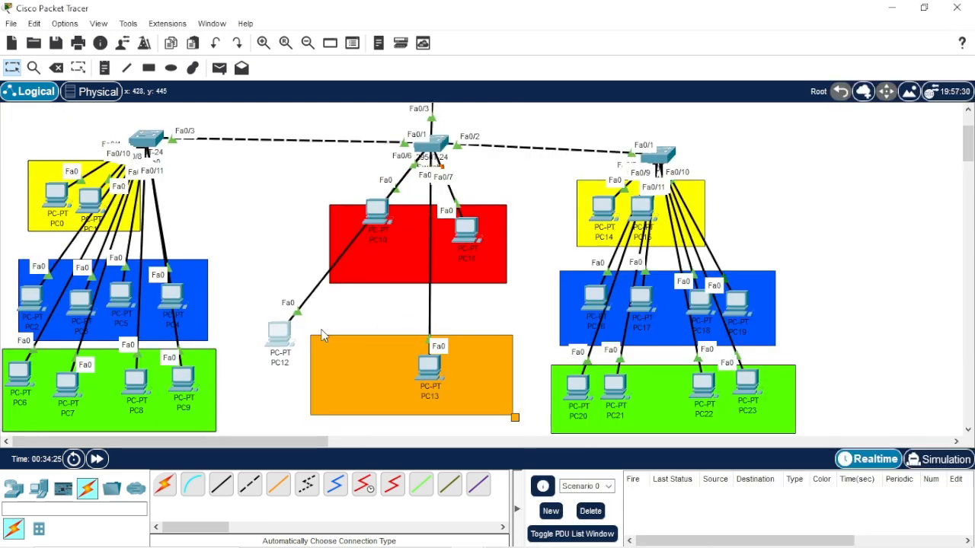
pyautogui.click(343, 343)
pyautogui.doubleClick(402, 366)
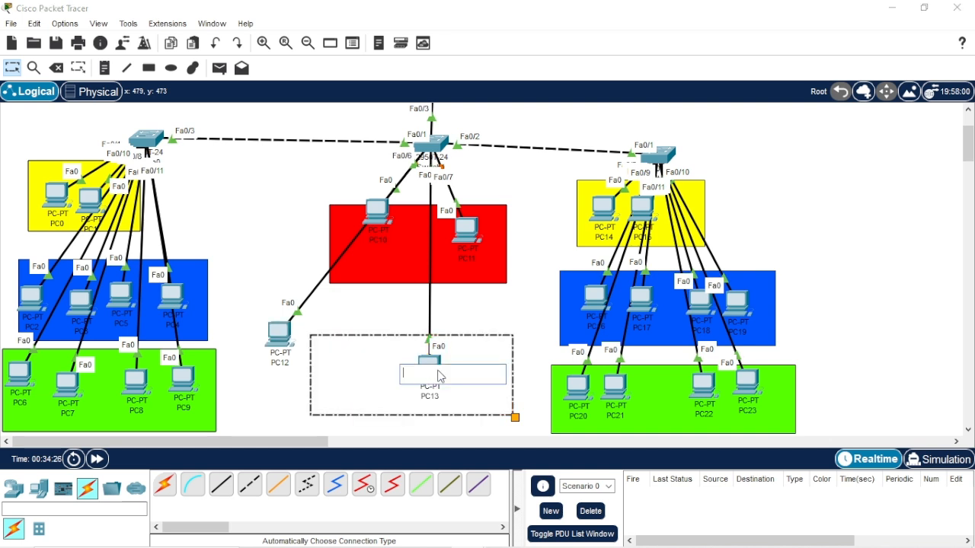
pyautogui.click(461, 322)
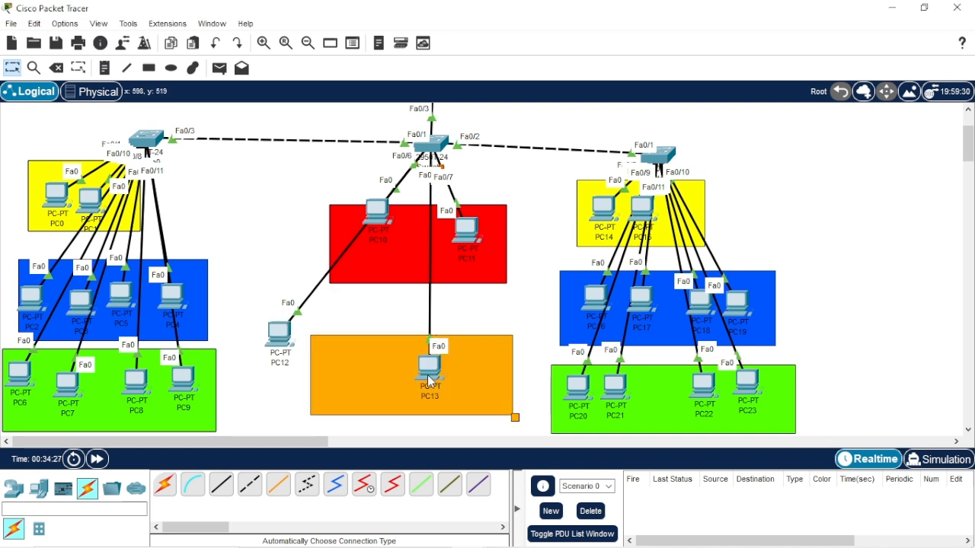
pyautogui.moveTo(450, 362)
pyautogui.mouseDown()
pyautogui.moveTo(514, 316)
pyautogui.moveTo(463, 347)
pyautogui.moveTo(485, 321)
pyautogui.moveTo(441, 374)
pyautogui.mouseUp()
pyautogui.click(463, 366)
pyautogui.click(496, 319)
pyautogui.click(478, 329)
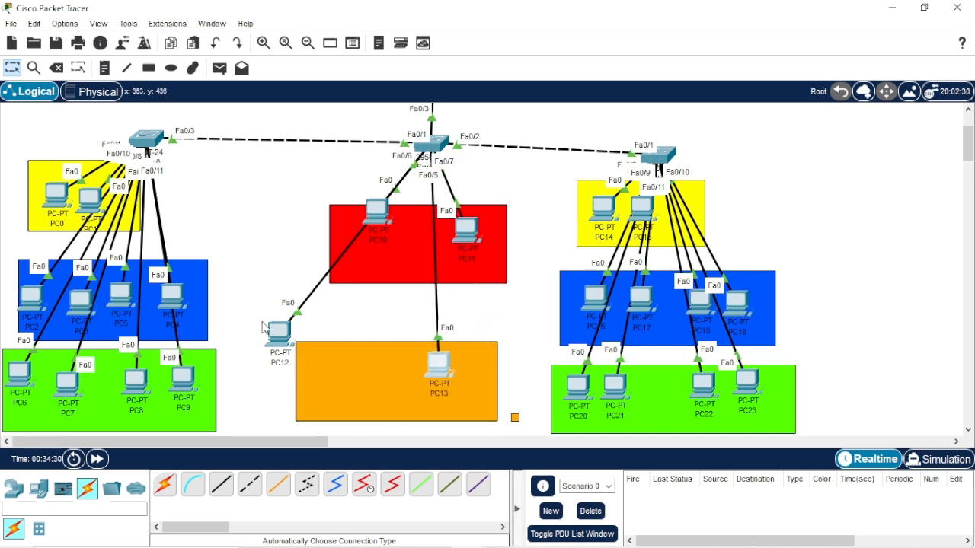
pyautogui.moveTo(274, 333); pyautogui.dragTo(357, 362)
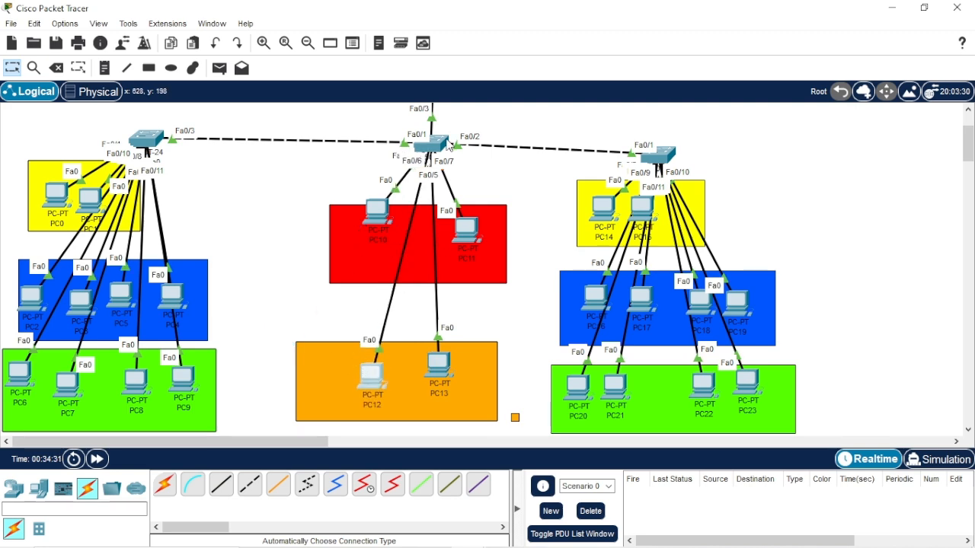
# Step: Reopen Switch1's CLI, select interface range fa0/6-7 and set it to switchport mode access
pyautogui.click(434, 143)
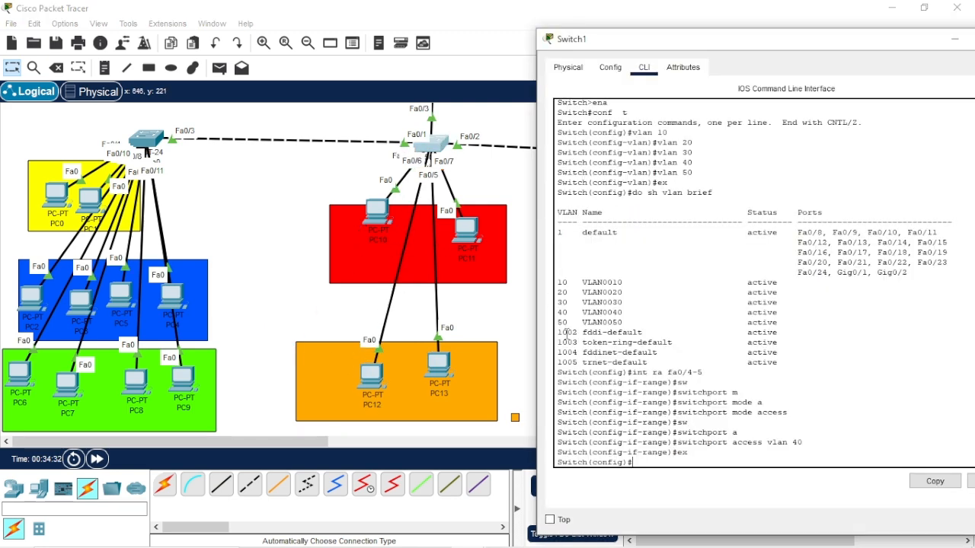
pyautogui.write('int')
pyautogui.write('ra fa0/6-7')
pyautogui.press('Return')
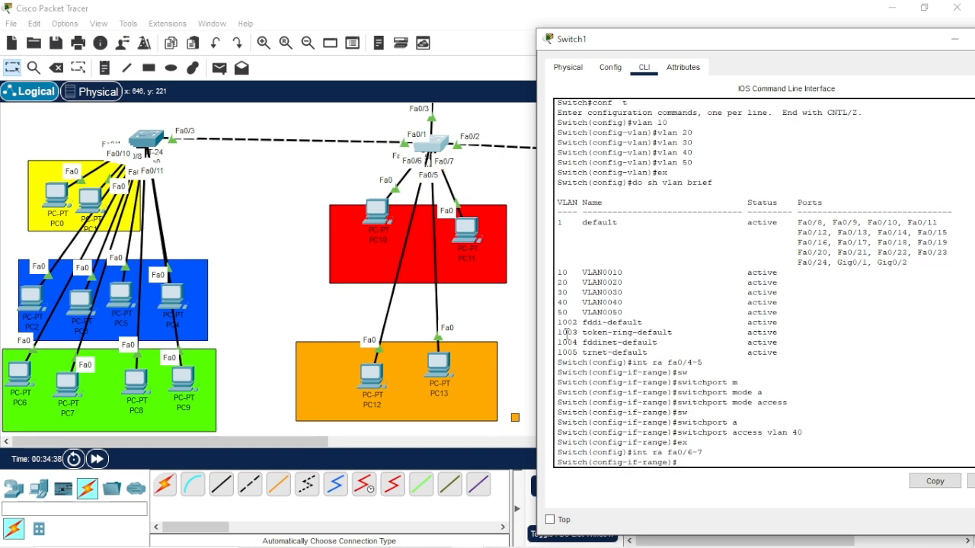
pyautogui.write('ssw')
pyautogui.press('Tab')
pyautogui.write('m')
pyautogui.press('Tab')
pyautogui.write('a')
pyautogui.press('Tab')
pyautogui.press('Return')
# Step: Assign Switch1's interface range fa0/6-7 to access VLAN 50, check the assignments with do sh vlan brief, and close Switch1's window
pyautogui.write('s')
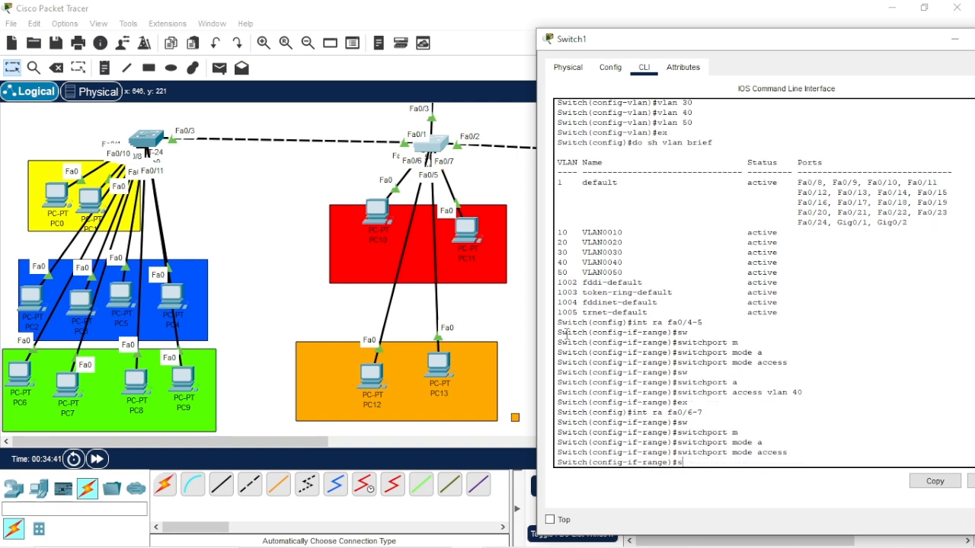
pyautogui.write('w')
pyautogui.press('Tab')
pyautogui.write('a')
pyautogui.press('Tab')
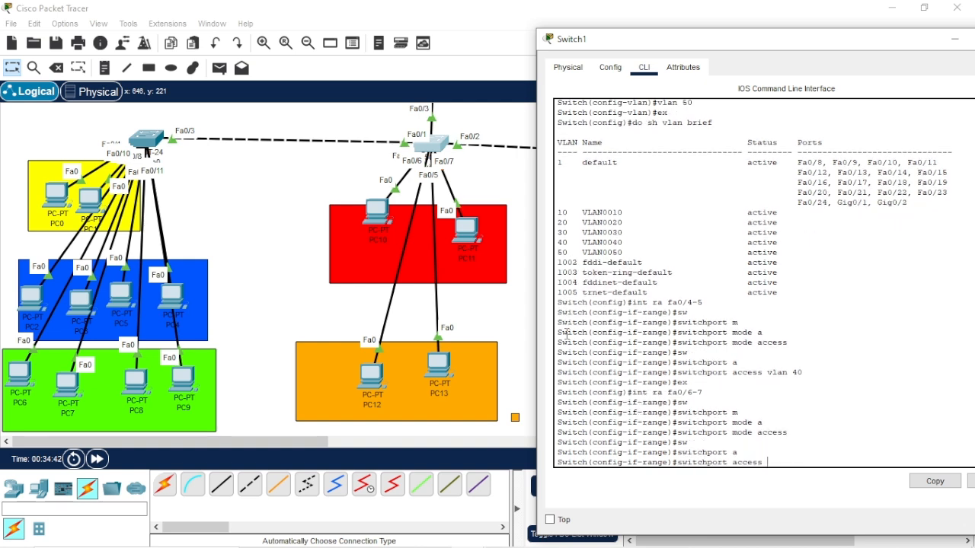
pyautogui.write('vlan 50')
pyautogui.press('Return')
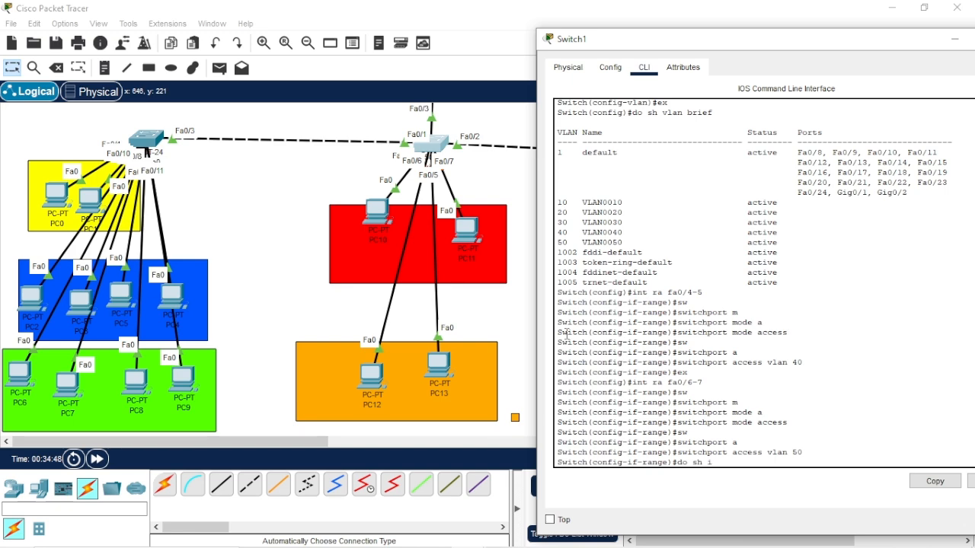
pyautogui.write('do sh vlan brief')
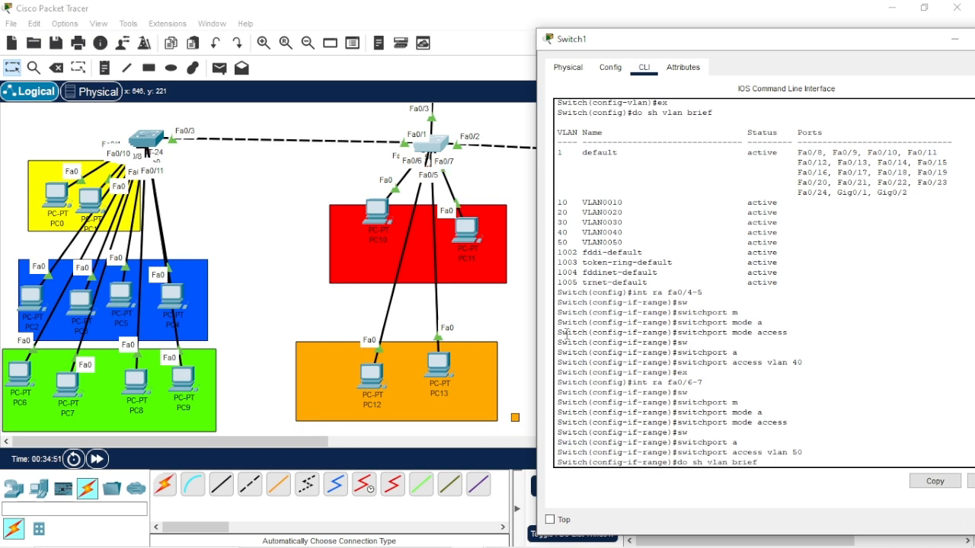
pyautogui.press('Return')
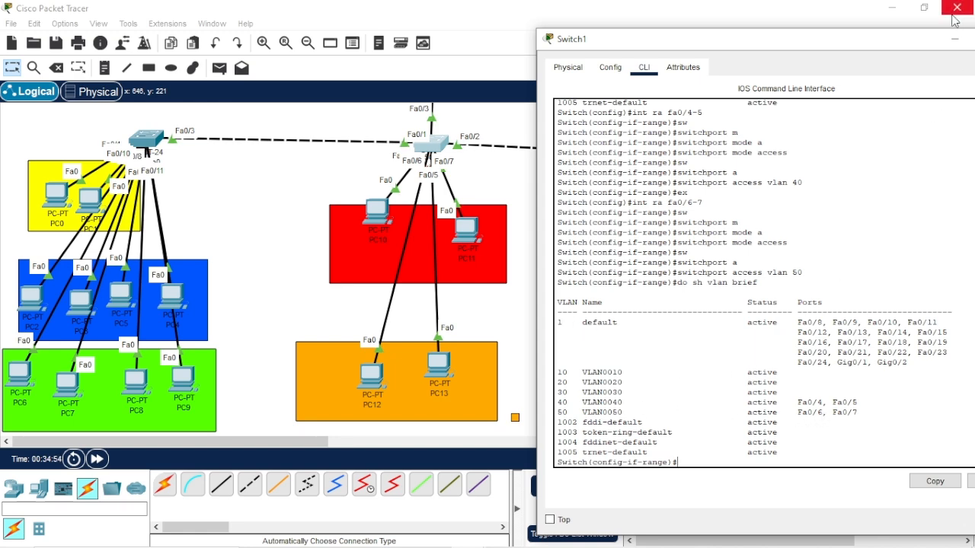
pyautogui.click(961, 36)
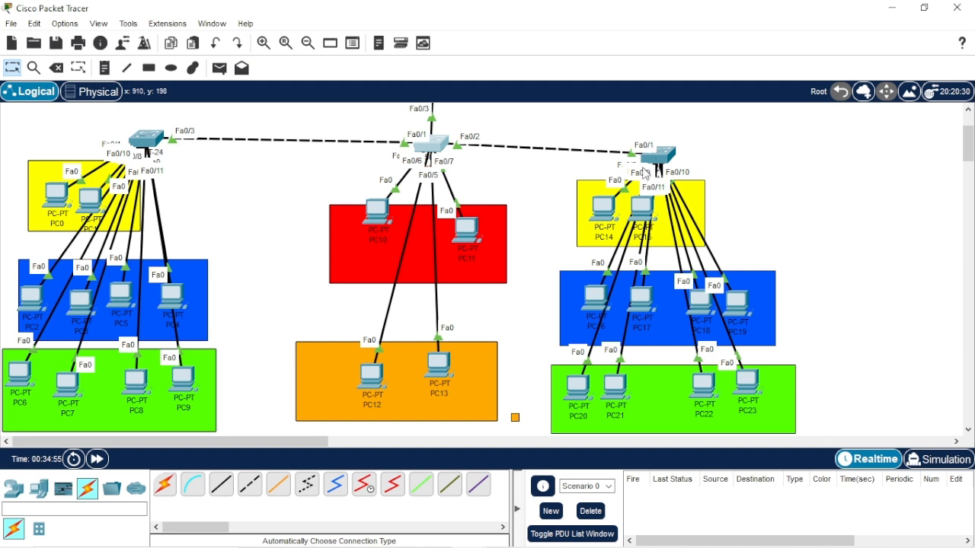
# Step: Move PC15 out of the yellow area to inspect its connection to Switch3, and place it back beside PC14
pyautogui.moveTo(602, 210); pyautogui.dragTo(736, 173)
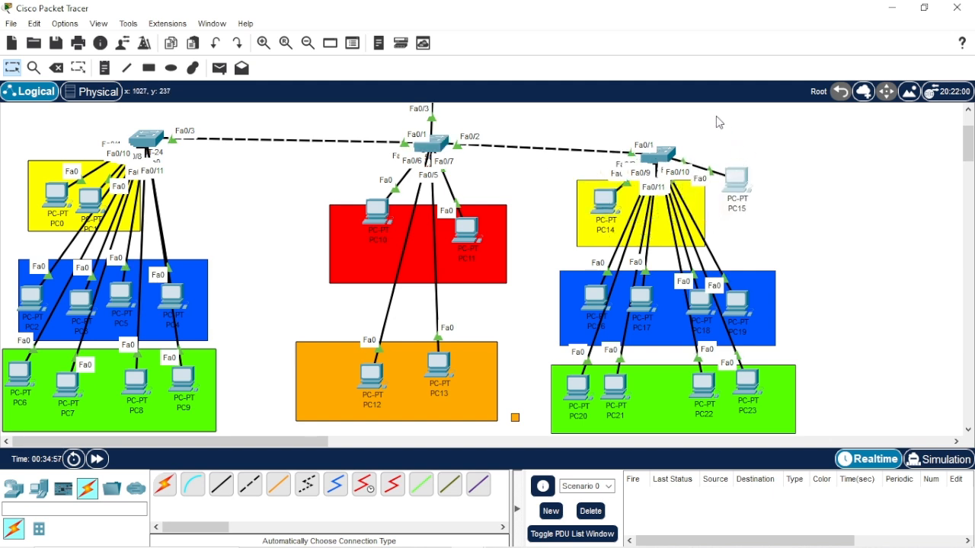
pyautogui.click(747, 183)
pyautogui.click(745, 191)
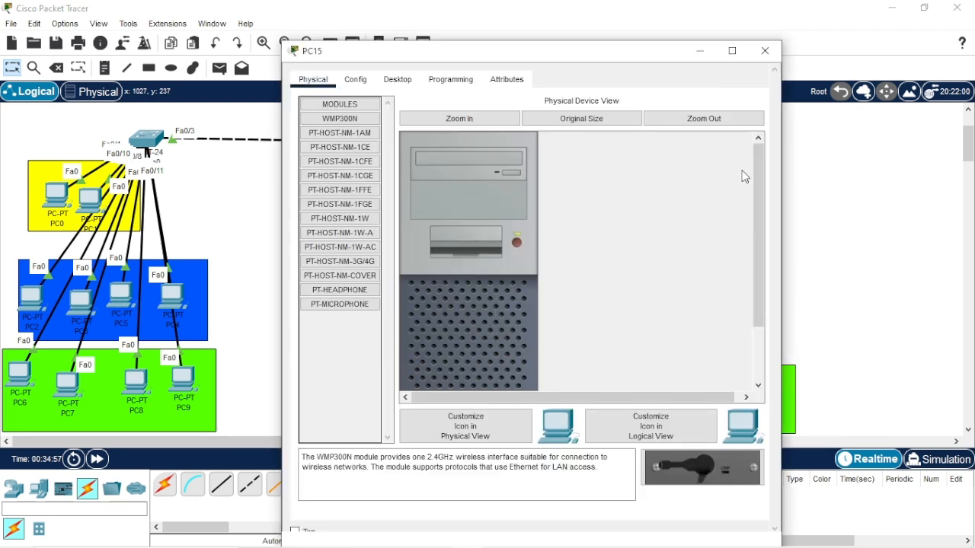
pyautogui.click(765, 50)
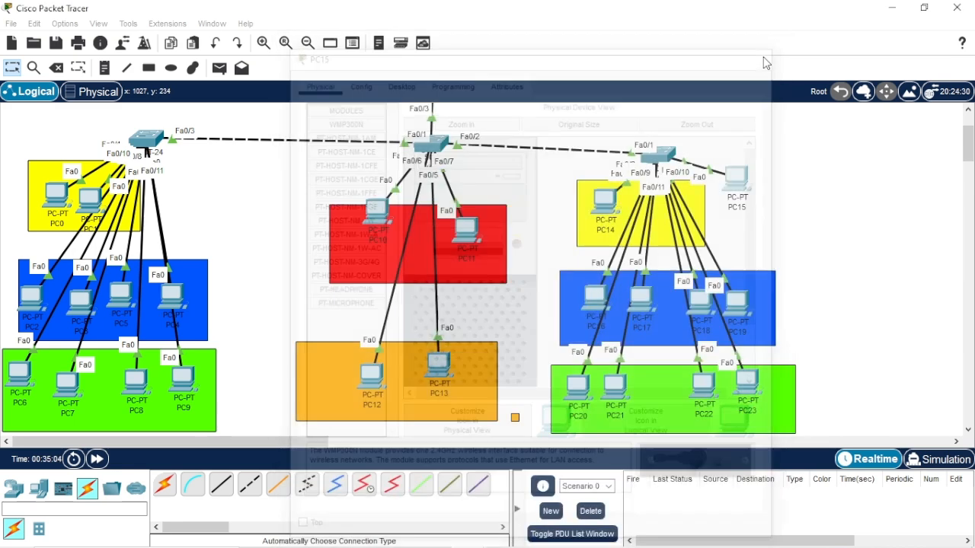
pyautogui.moveTo(750, 173); pyautogui.dragTo(667, 204)
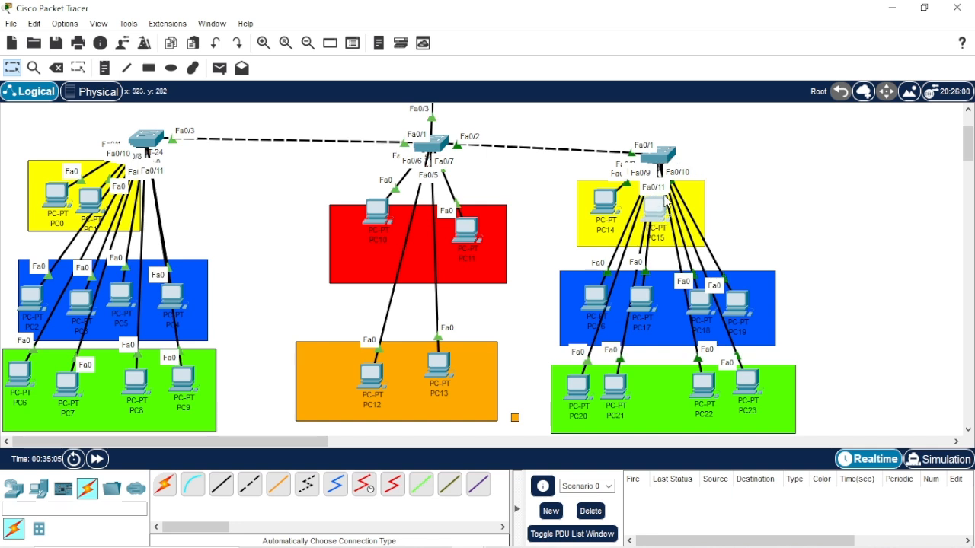
# Step: Open Switch3's CLI, leave VLAN configuration and select interface range fa0/2-3
pyautogui.click(664, 156)
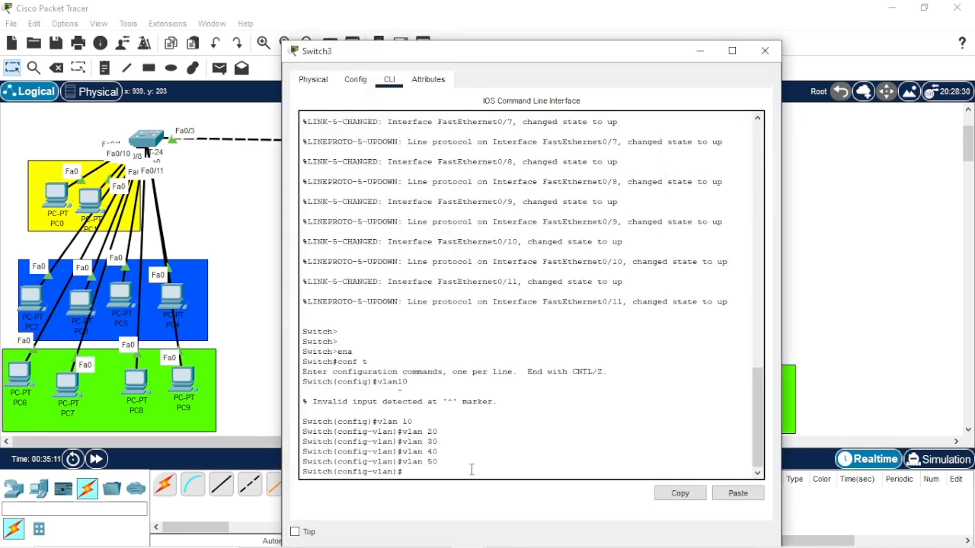
pyautogui.write('ex')
pyautogui.press('Return')
pyautogui.write('int')
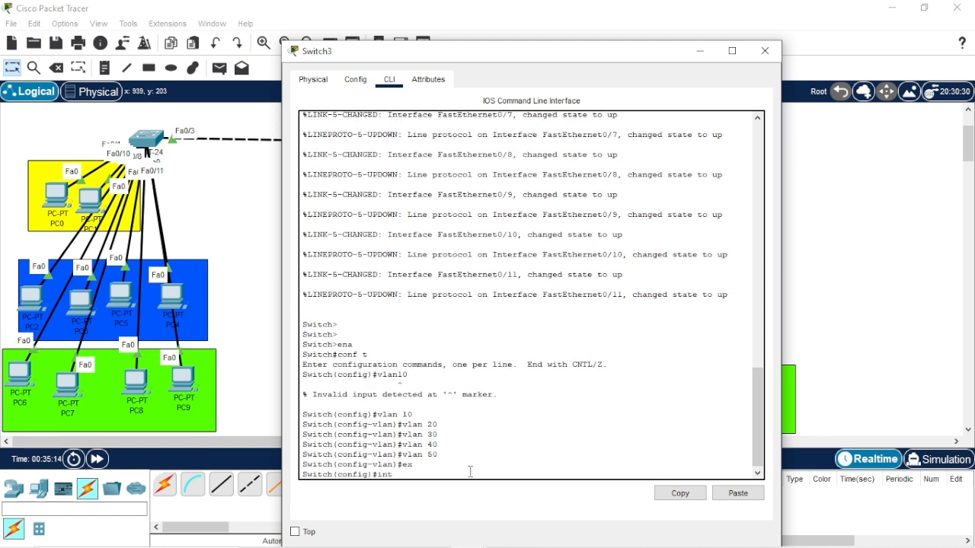
pyautogui.write(' ra fa0/2')
pyautogui.write('-3')
pyautogui.press('Return')
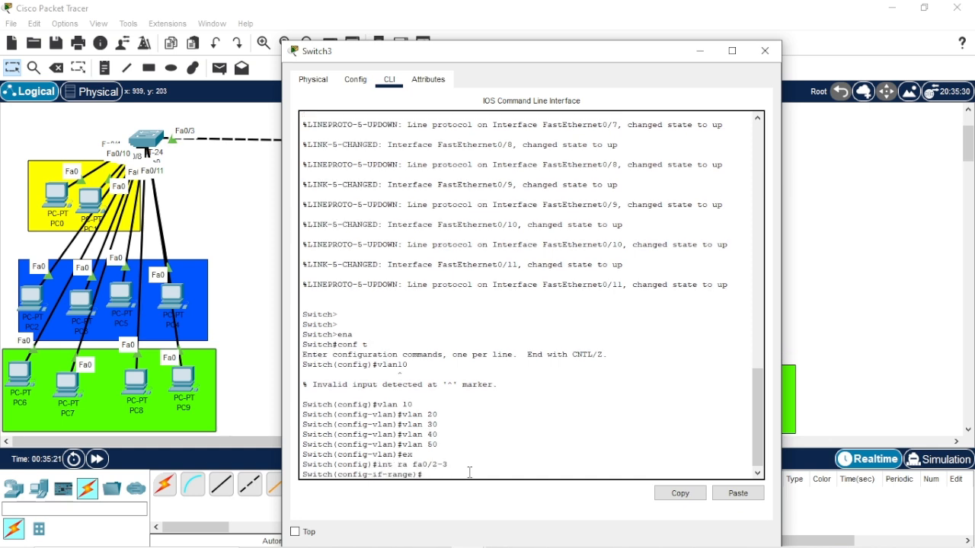
# Step: Set Switch3's interface range fa0/2-3 to switchport mode access
pyautogui.write('sw')
pyautogui.press('Tab')
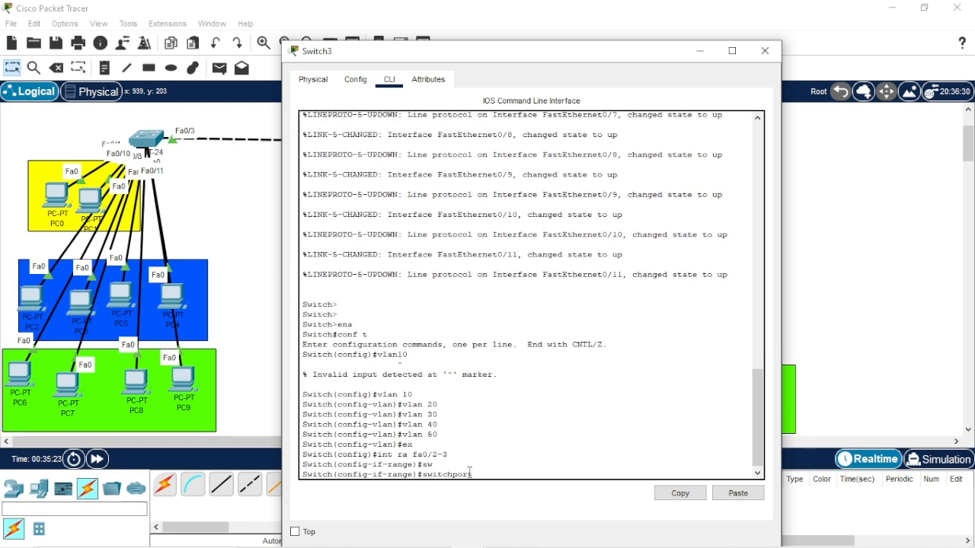
pyautogui.write('m')
pyautogui.press('Tab')
pyautogui.write('a')
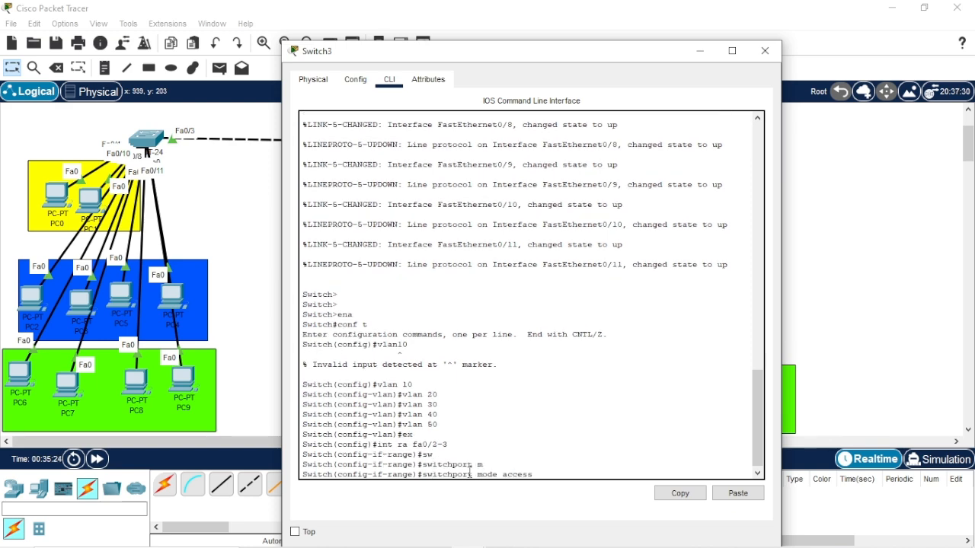
pyautogui.press('Tab')
pyautogui.press('Return')
# Step: Assign Switch3's interface range fa0/2-3 to access VLAN 10 and exit the interface range configuration
pyautogui.write('sw')
pyautogui.press('Tab')
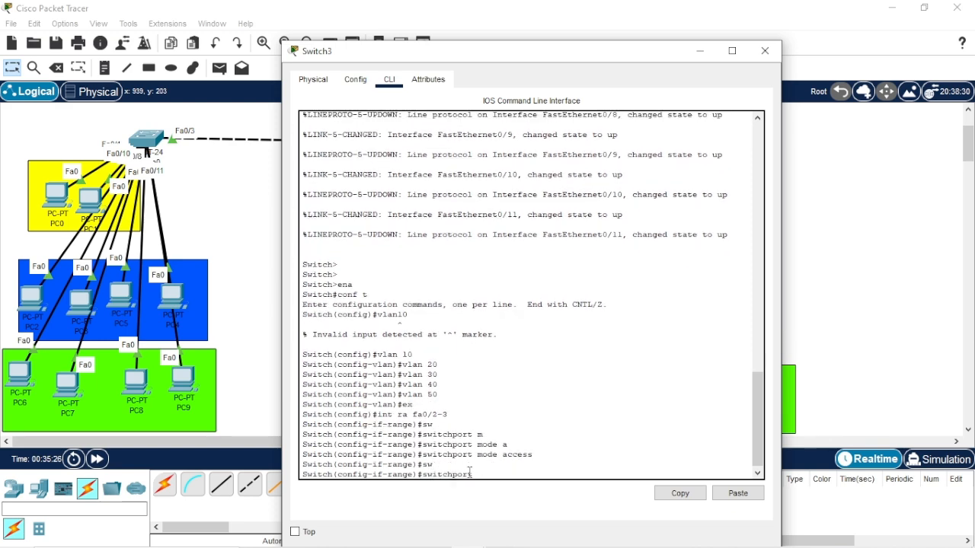
pyautogui.write('a')
pyautogui.press('Tab')
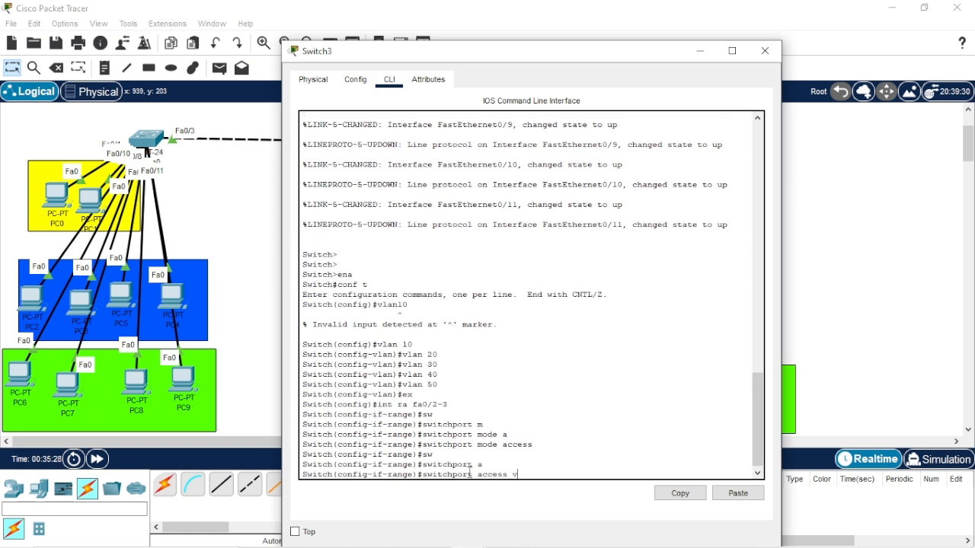
pyautogui.write('vlan 10')
pyautogui.press('Return')
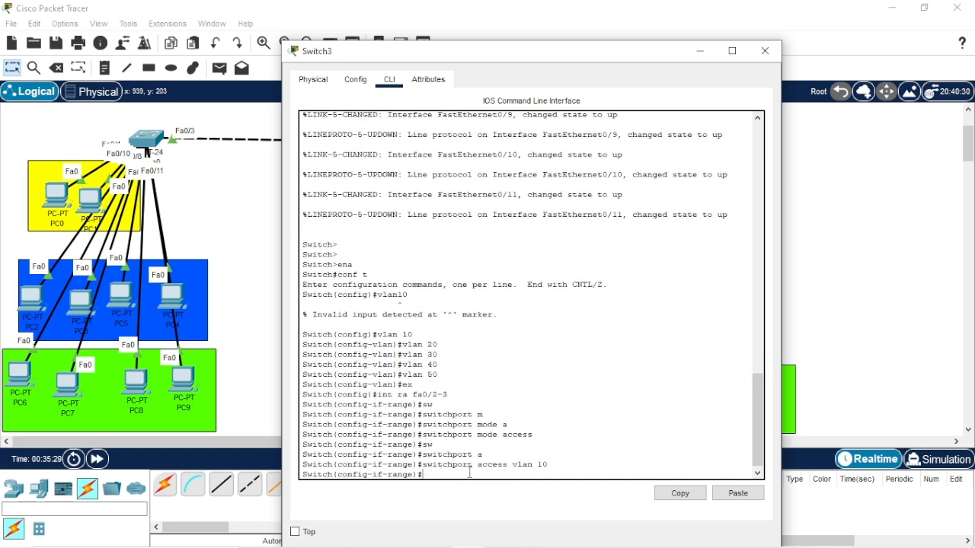
pyautogui.write('ex')
pyautogui.press('Return')
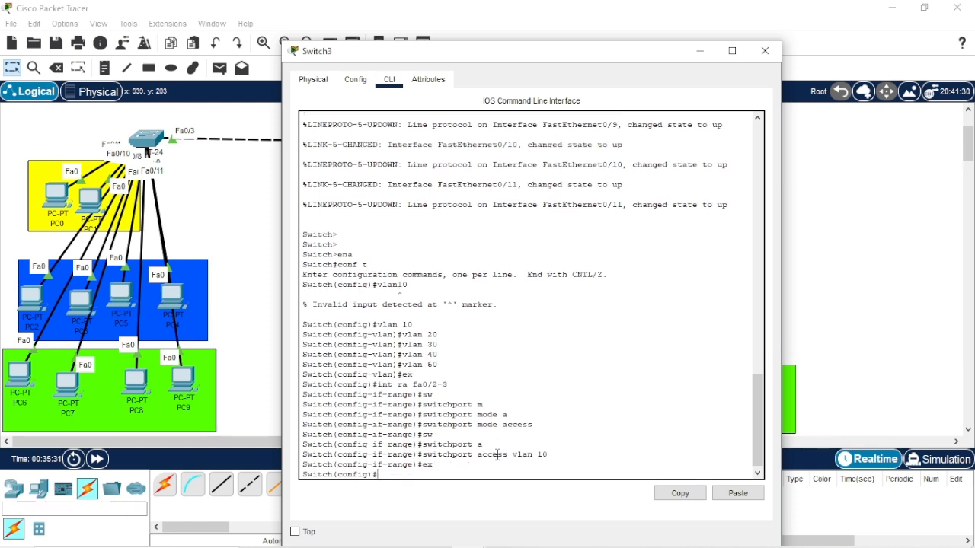
# Step: Move Switch3's window clear of its network area and nudge PC16 and PC19 within the blue area to inspect their links
pyautogui.moveTo(707, 41); pyautogui.dragTo(706, 50)
pyautogui.moveTo(642, 63); pyautogui.dragTo(441, 35)
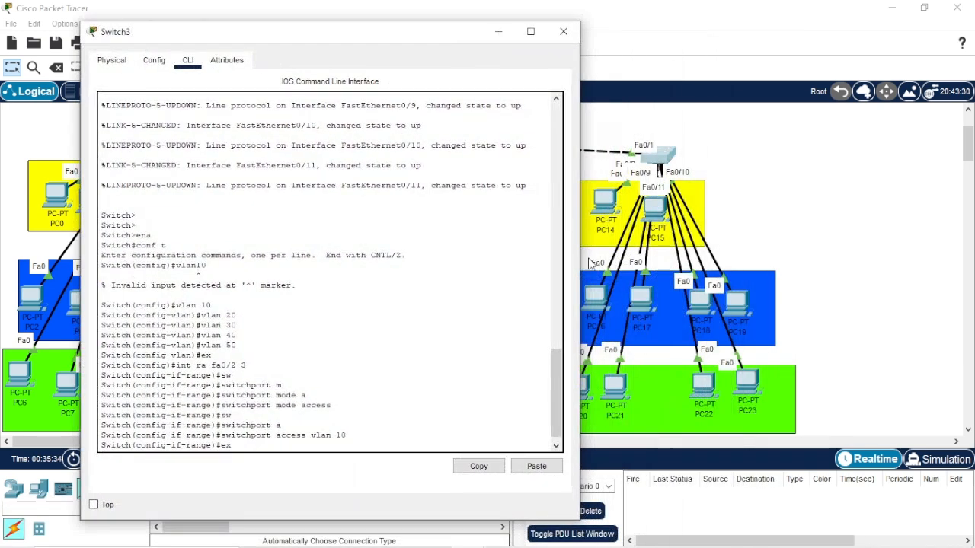
pyautogui.click(596, 290)
pyautogui.moveTo(597, 290)
pyautogui.mouseDown()
pyautogui.moveTo(729, 228)
pyautogui.moveTo(801, 163)
pyautogui.moveTo(796, 151)
pyautogui.moveTo(731, 145)
pyautogui.moveTo(588, 283)
pyautogui.moveTo(591, 296)
pyautogui.mouseUp()
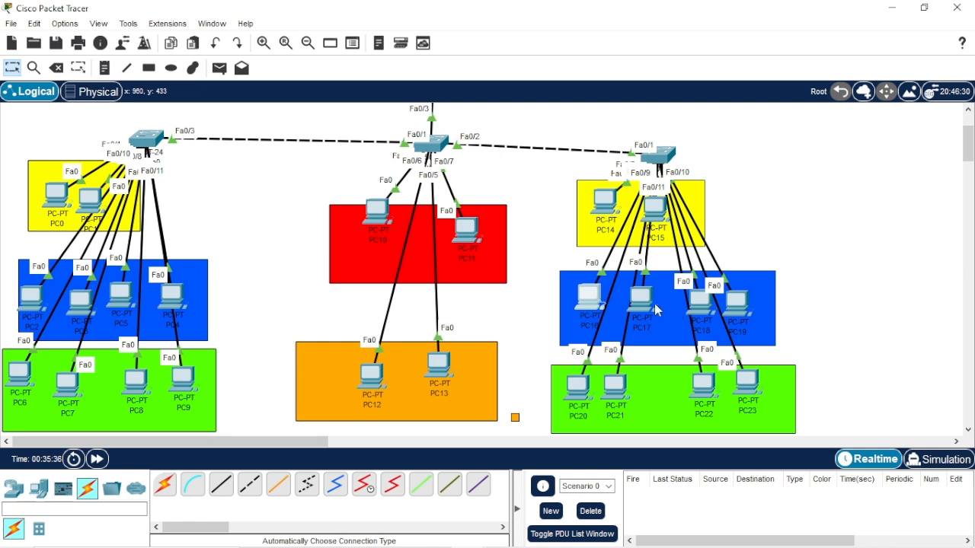
pyautogui.moveTo(740, 303)
pyautogui.mouseDown()
pyautogui.moveTo(787, 274)
pyautogui.moveTo(837, 212)
pyautogui.moveTo(838, 172)
pyautogui.moveTo(792, 141)
pyautogui.moveTo(750, 298)
pyautogui.mouseUp()
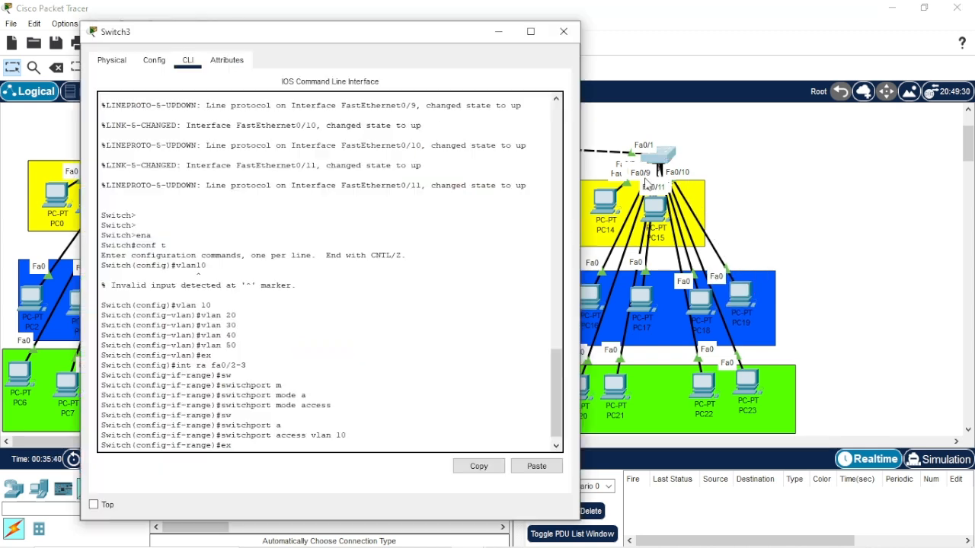
# Step: Reopen Switch3's CLI and select interface range fa0/4-7
pyautogui.click(660, 155)
pyautogui.press('Return')
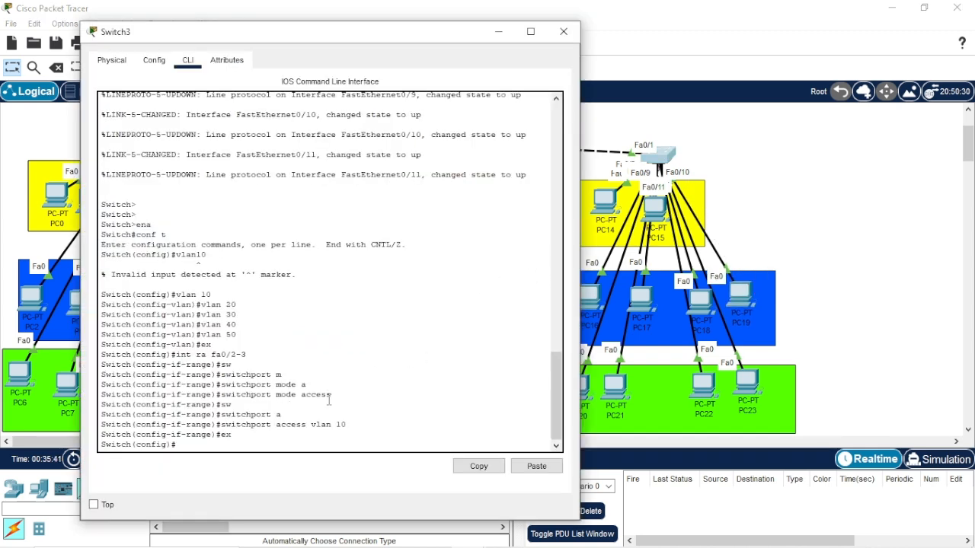
pyautogui.write('in')
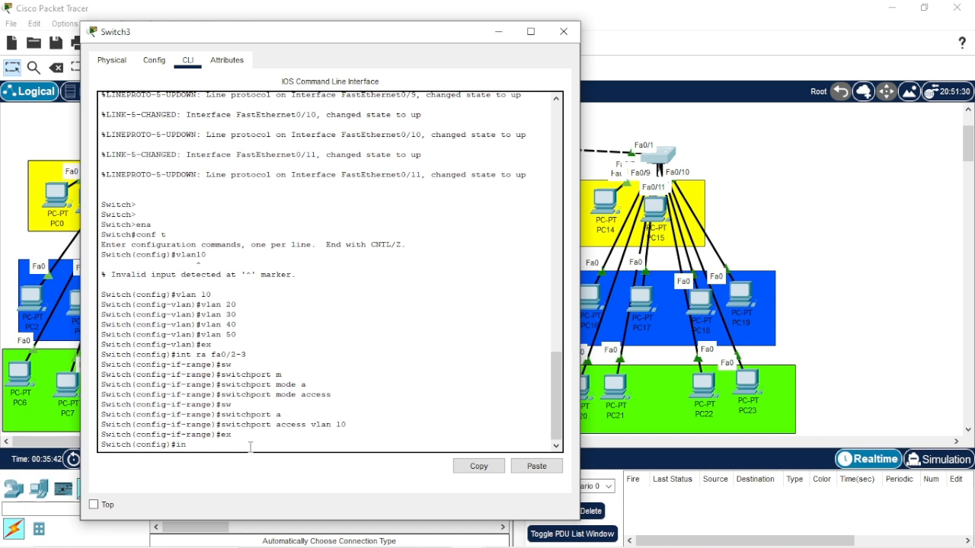
pyautogui.write('t ra fa0')
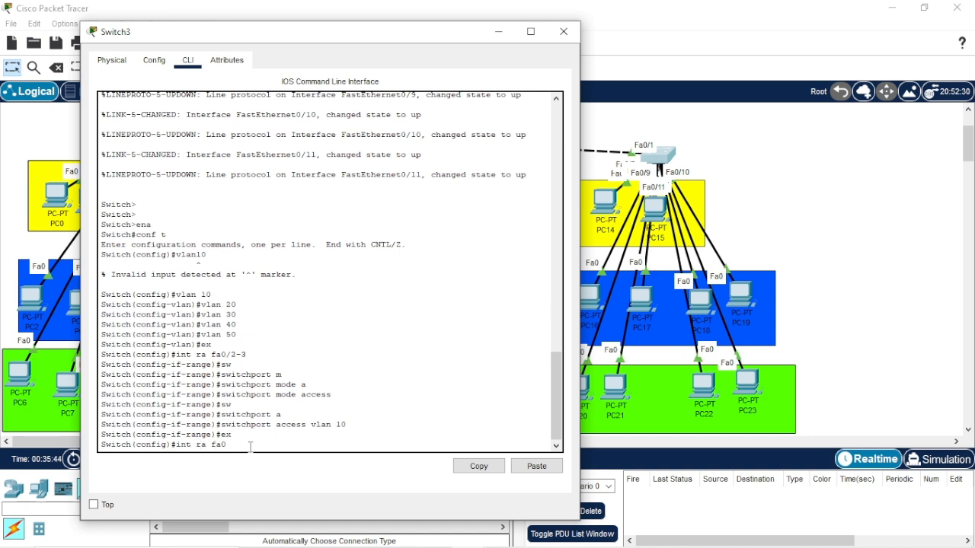
pyautogui.write('/4-7')
pyautogui.press('Return')
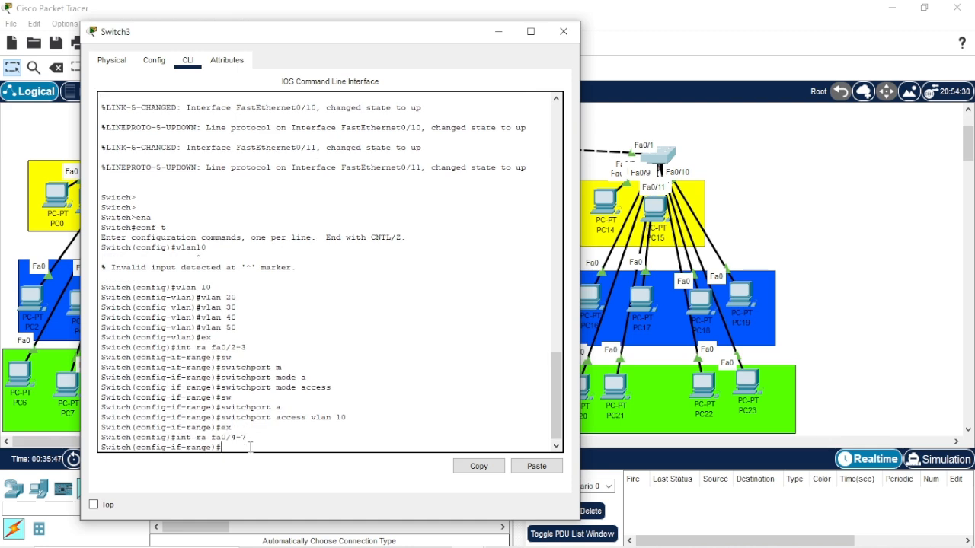
# Step: Set Switch3's interface range fa0/4-7 to switchport mode access
pyautogui.write('sw')
pyautogui.press('Tab')
pyautogui.write('m')
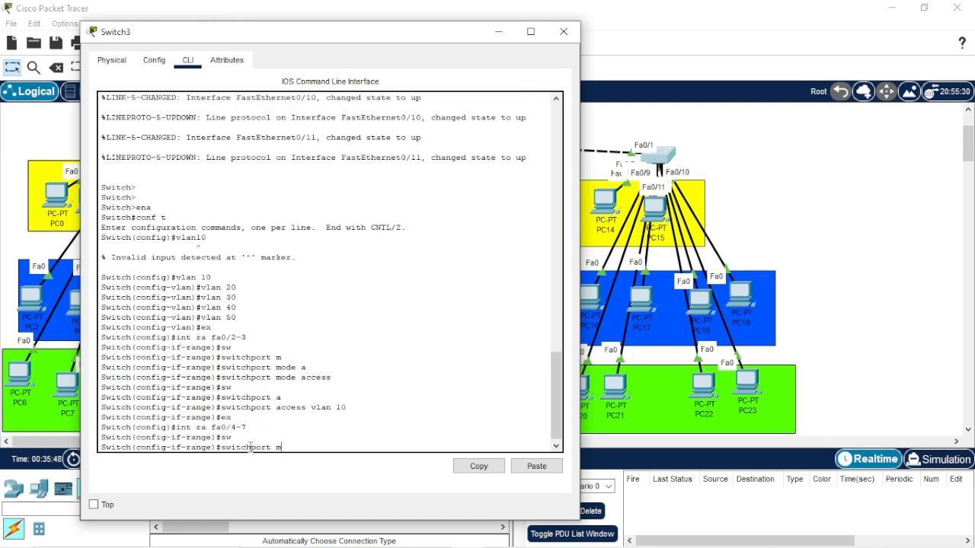
pyautogui.press('Tab')
pyautogui.write('a')
pyautogui.press('Tab')
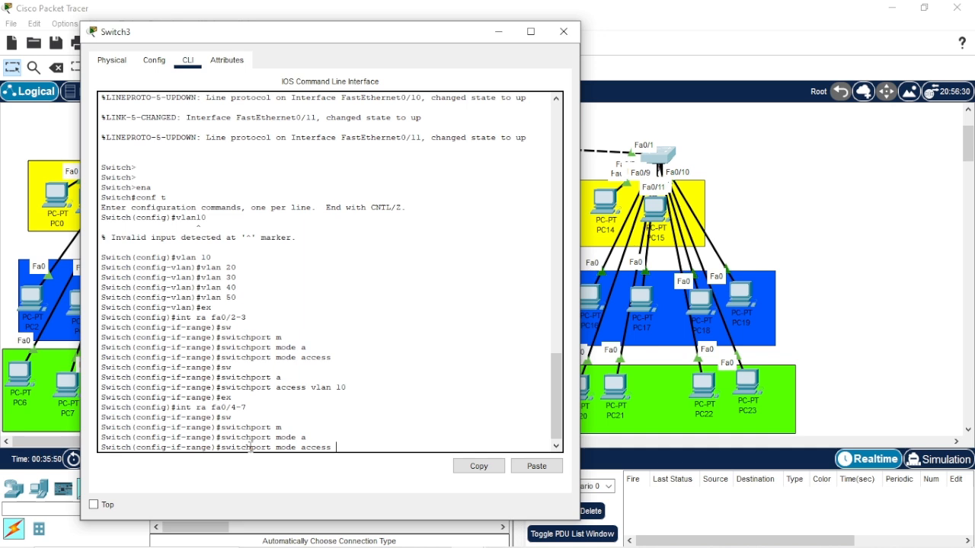
pyautogui.press('Return')
# Step: Assign Switch3's interface range fa0/4-7 to access VLAN 20 and exit the interface range configuration
pyautogui.write('sw')
pyautogui.press('Tab')
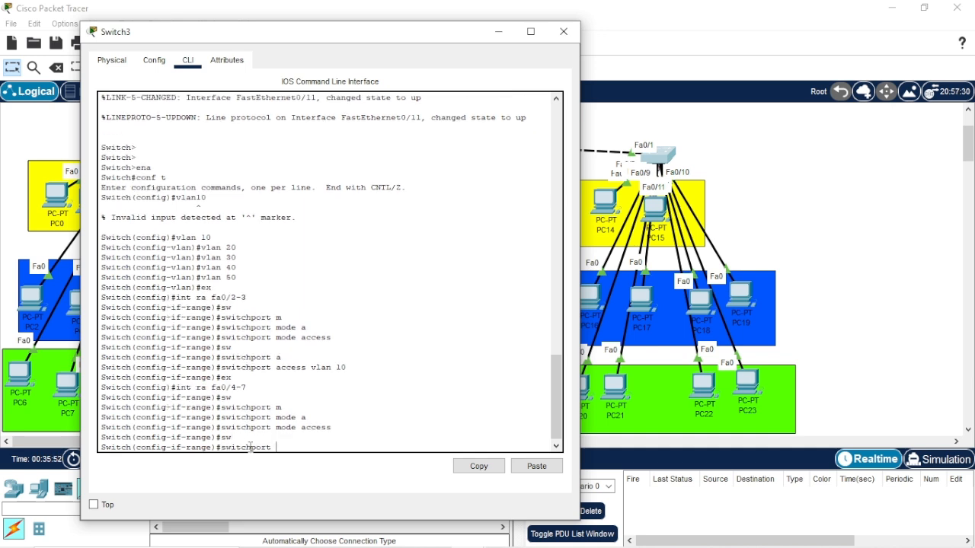
pyautogui.write('a')
pyautogui.press('Tab')
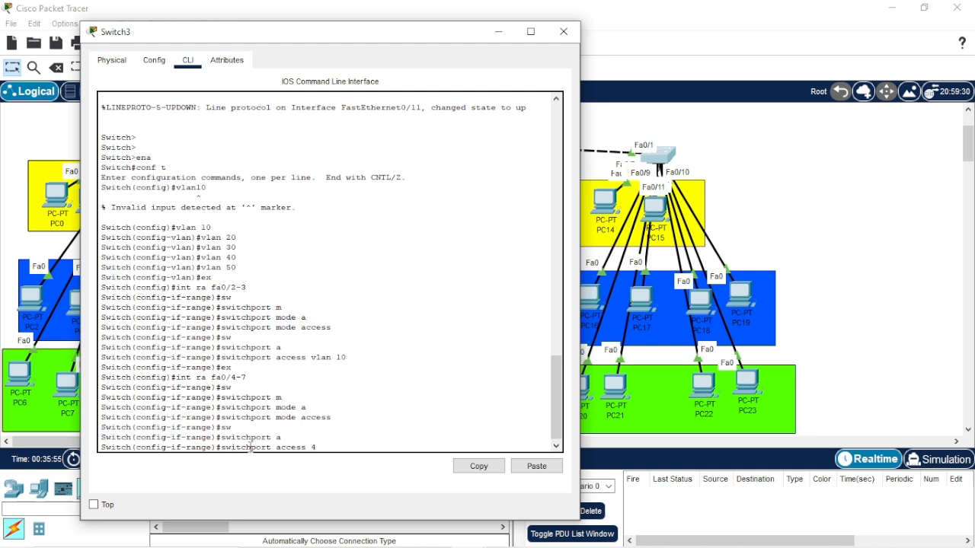
pyautogui.press('Return')
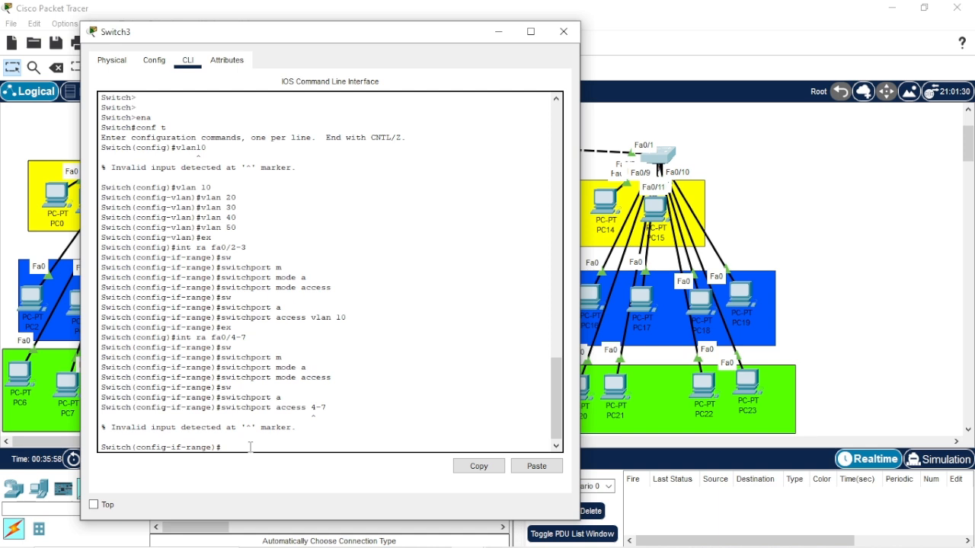
pyautogui.press('Up')
pyautogui.press('BackSpace')
pyautogui.write('vlan 20')
pyautogui.press('Return')
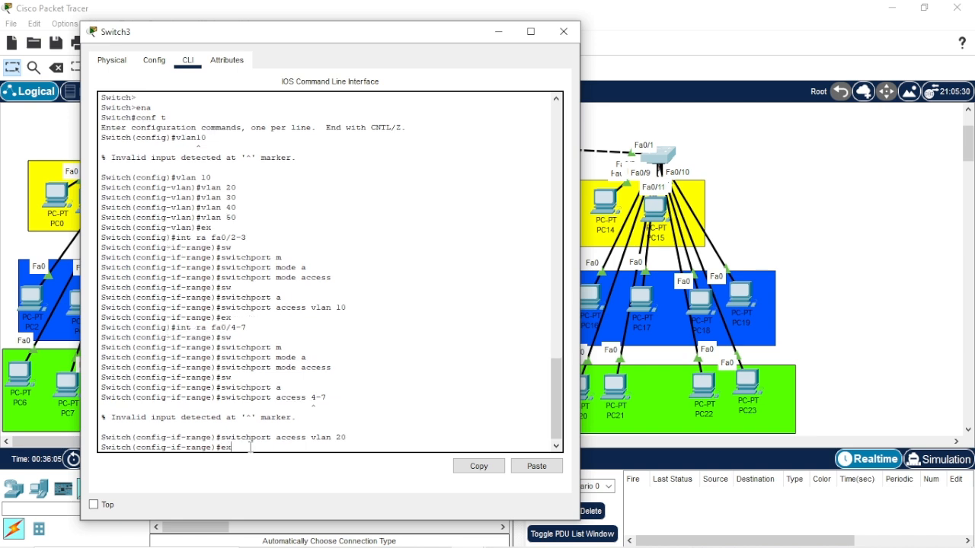
pyautogui.press('Return')
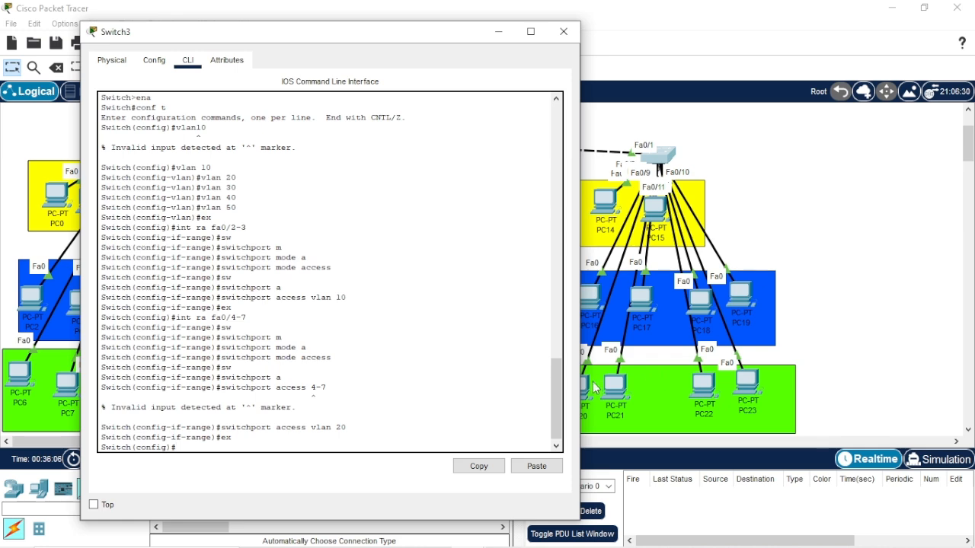
# Step: Nudge PC20, PC22 and PC23 within the green area to inspect their links, and select interface range fa0/8-11 in Switch3's CLI
pyautogui.moveTo(588, 384)
pyautogui.mouseDown()
pyautogui.moveTo(619, 379)
pyautogui.moveTo(850, 265)
pyautogui.moveTo(871, 157)
pyautogui.moveTo(830, 145)
pyautogui.moveTo(729, 226)
pyautogui.moveTo(623, 351)
pyautogui.moveTo(574, 385)
pyautogui.mouseUp()
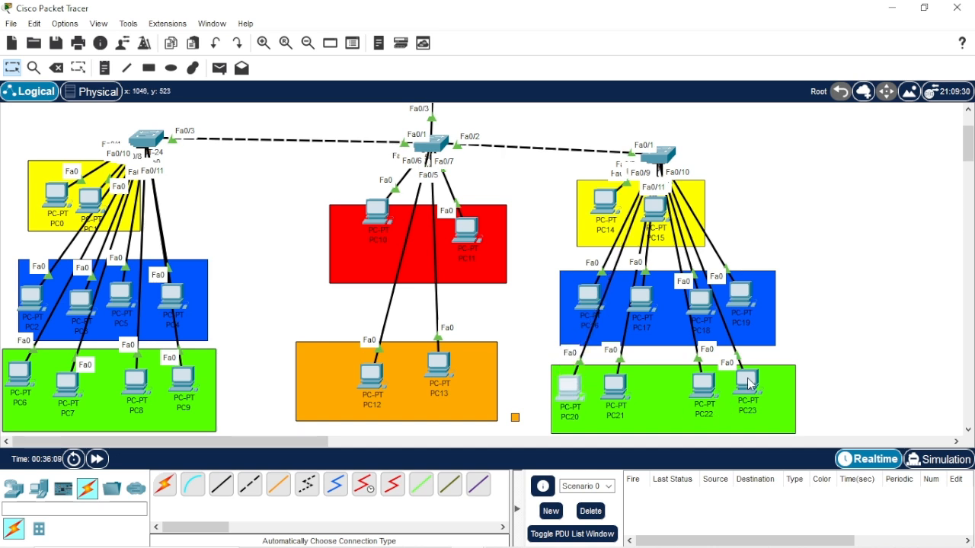
pyautogui.moveTo(750, 385); pyautogui.dragTo(694, 390)
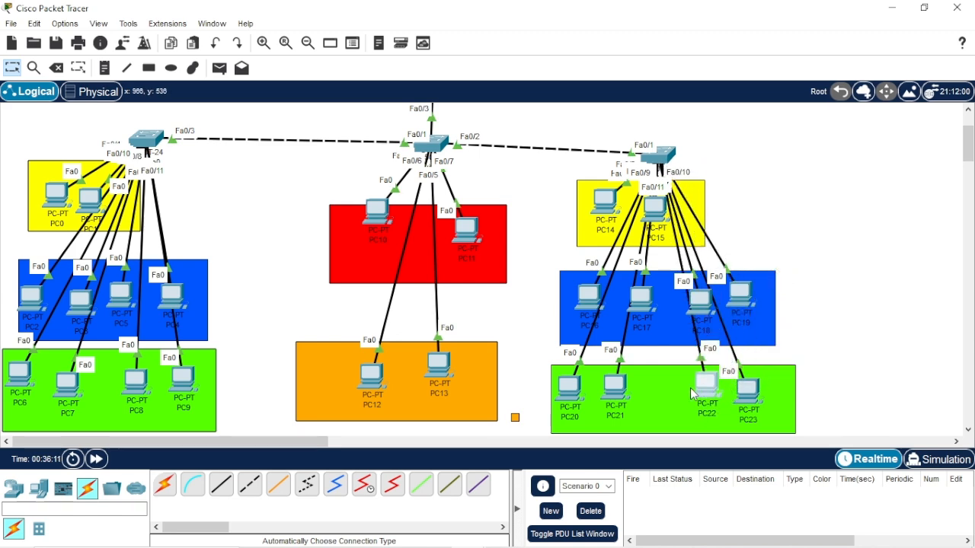
pyautogui.click(661, 156)
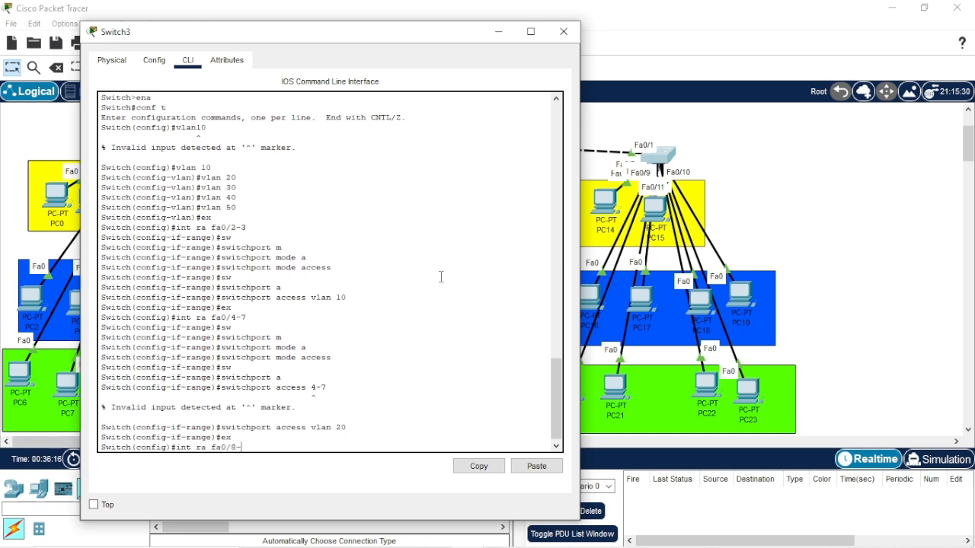
pyautogui.write('1')
pyautogui.press('Return')
# Step: Set Switch3's interface range fa0/8-11 to switchport mode access
pyautogui.write('sw')
pyautogui.press('Tab')
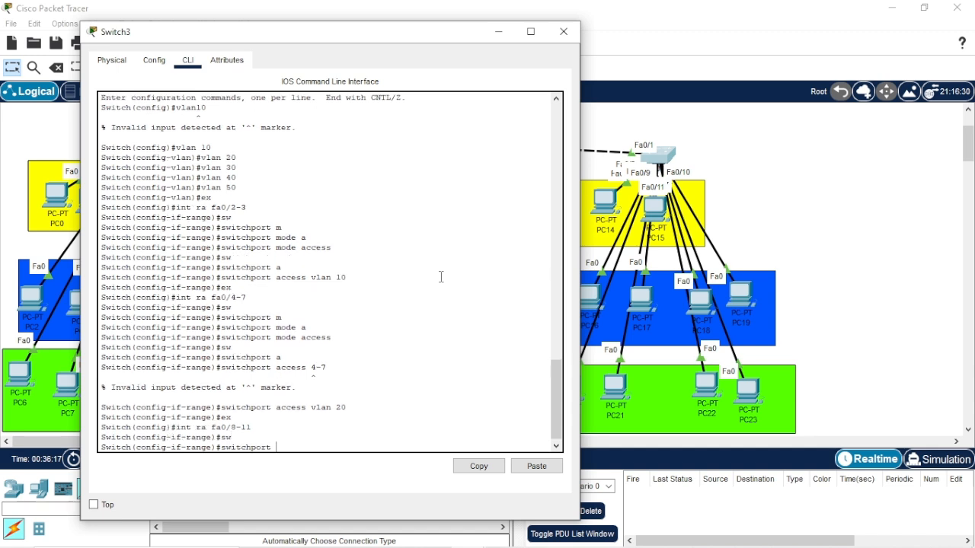
pyautogui.write('m')
pyautogui.press('Tab')
pyautogui.write('a')
pyautogui.press('Tab')
pyautogui.press('Return')
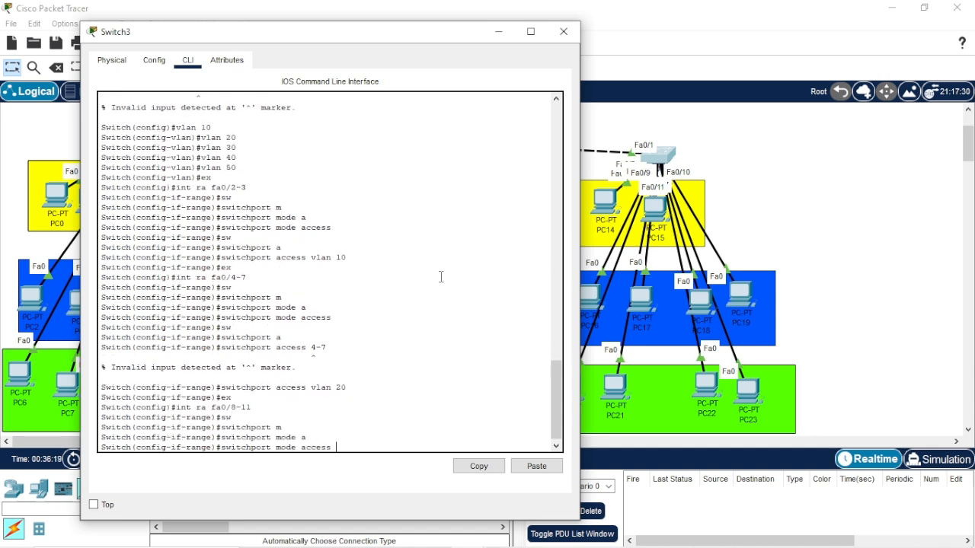
# Step: Assign Switch3's interface range fa0/8-11 to access VLAN 30
pyautogui.write('s')
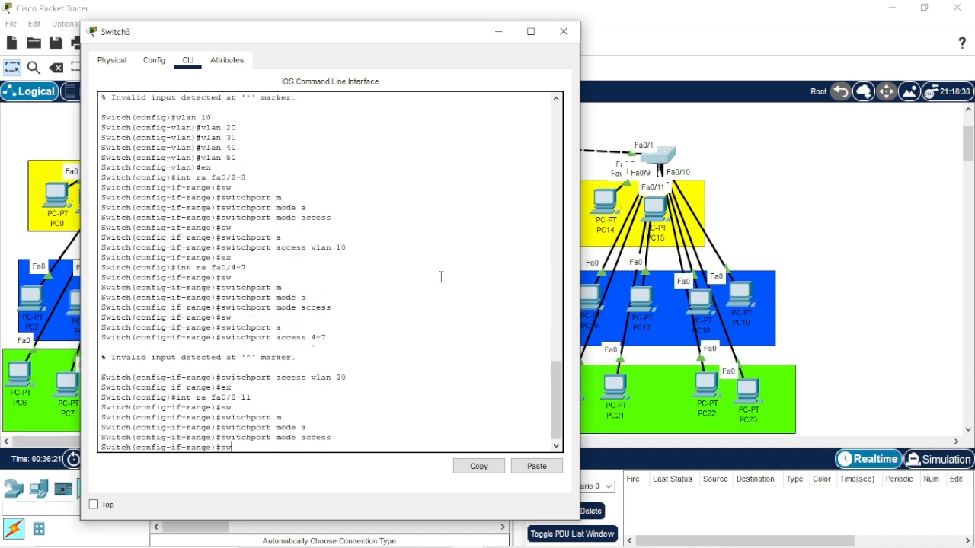
pyautogui.write('w')
pyautogui.press('Tab')
pyautogui.write('a')
pyautogui.press('Tab')
pyautogui.write('v')
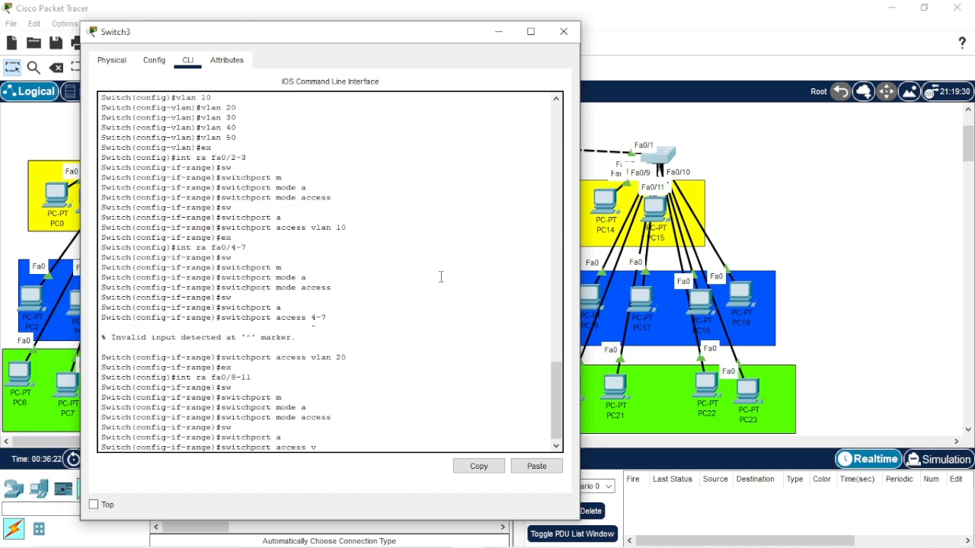
pyautogui.write('lan 30')
pyautogui.press('Return')
# Step: Run do sh vlan brief on Switch3 and examine the port assignments of VLANs 10 to 50
pyautogui.write('dp')
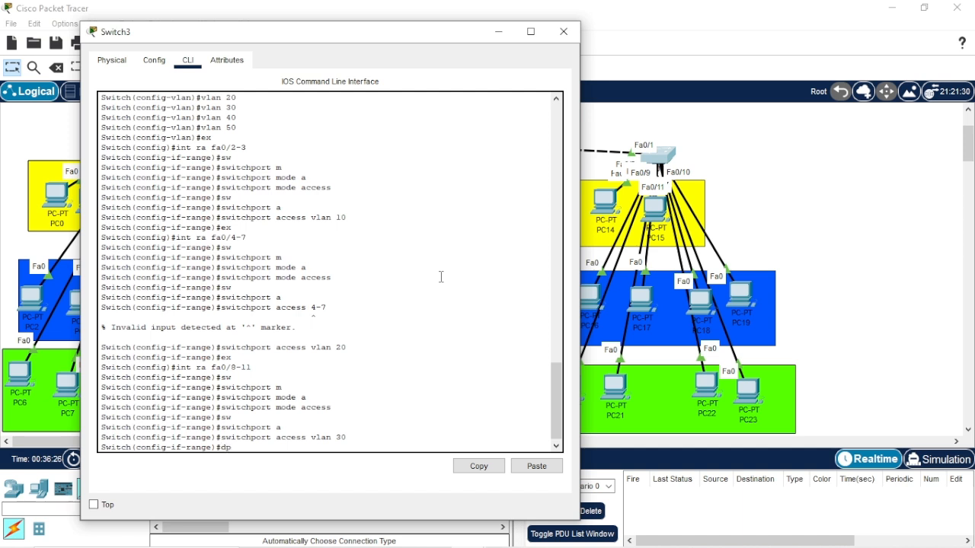
pyautogui.press('BackSpace')
pyautogui.write('o sh vlan brief')
pyautogui.press('Return')
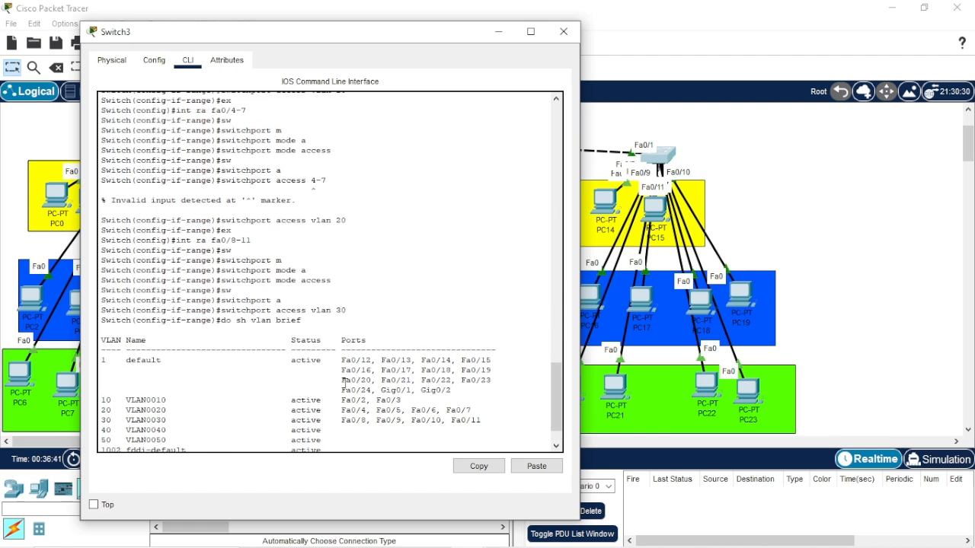
pyautogui.scroll(2, 343, 385)
pyautogui.scroll(-2, 344, 385)
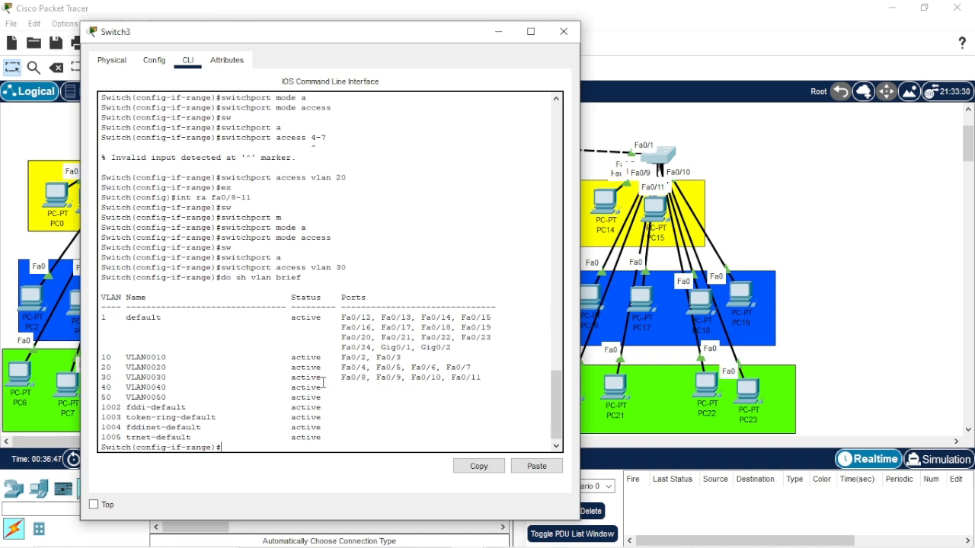
pyautogui.moveTo(321, 389); pyautogui.dragTo(131, 399)
pyautogui.moveTo(480, 445); pyautogui.dragTo(525, 437)
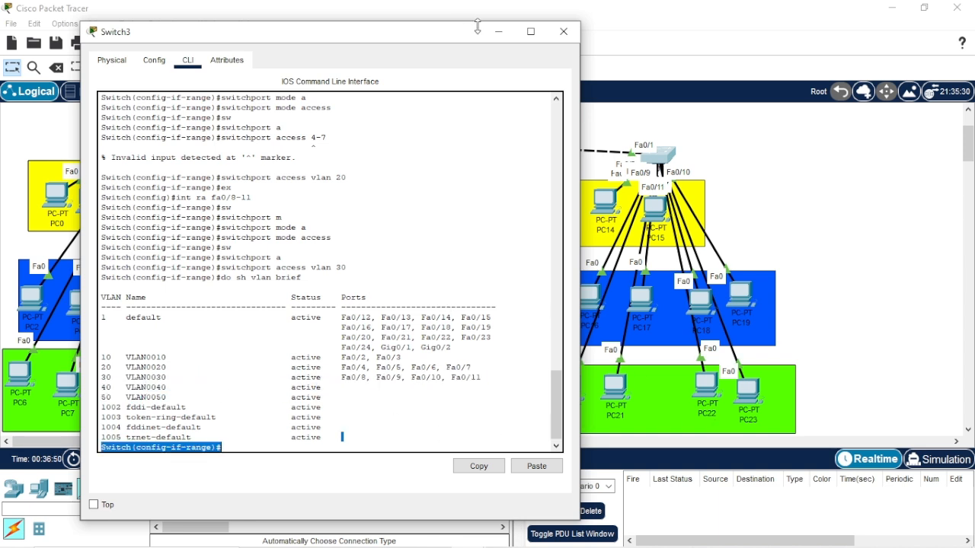
pyautogui.scroll(-1, 448, 174)
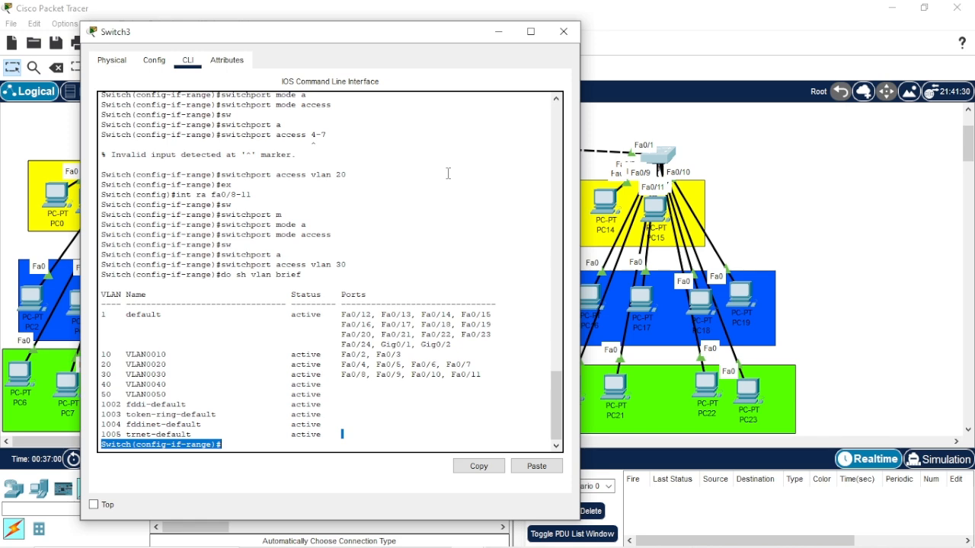
# Step: Close Switch3's configuration and open the CLI of Switch0
pyautogui.click(563, 31)
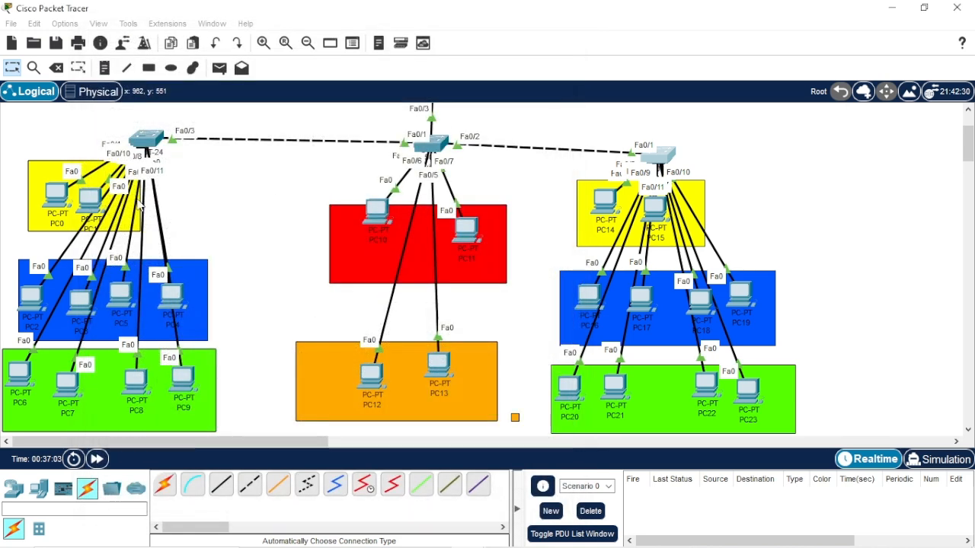
pyautogui.click(160, 163)
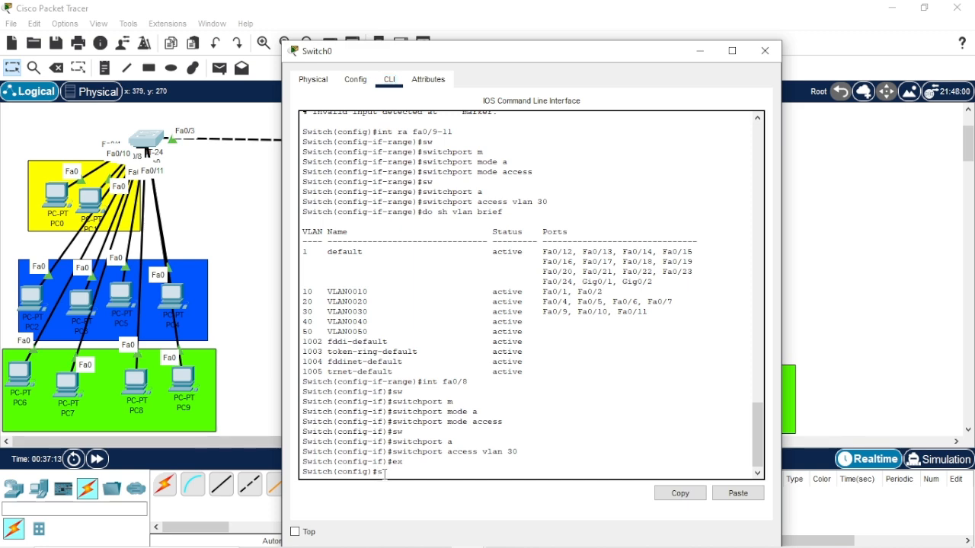
pyautogui.press('Tab')
pyautogui.write('m')
pyautogui.press('Tab')
pyautogui.write('tr')
pyautogui.press('Tab')
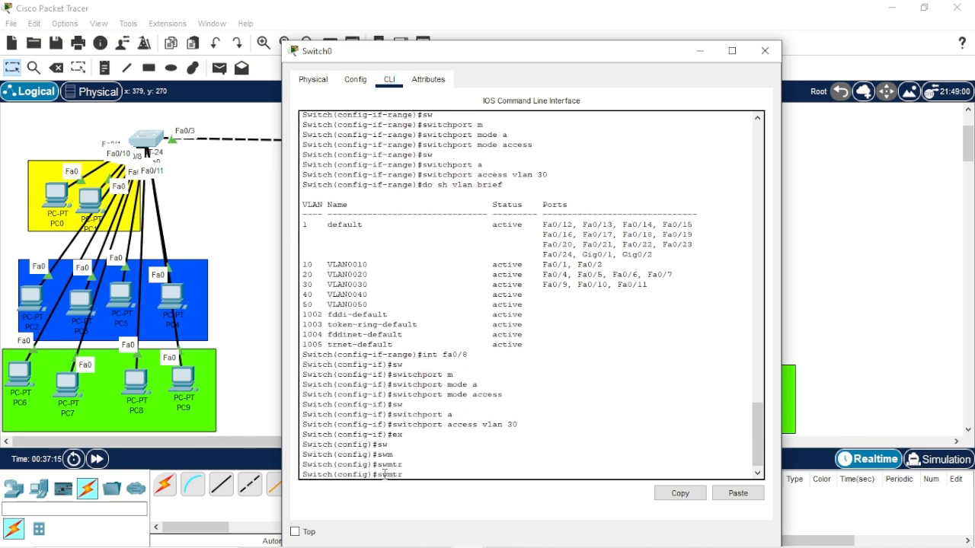
pyautogui.press('BackSpace')
pyautogui.press('BackSpace')
pyautogui.press('BackSpace')
pyautogui.press('BackSpace')
pyautogui.press('BackSpace')
# Step: Set Switch0's interface fa0/1 to switchport mode trunk and return to global configuration mode
pyautogui.write('int fa0')
pyautogui.write('/')
pyautogui.press('Return')
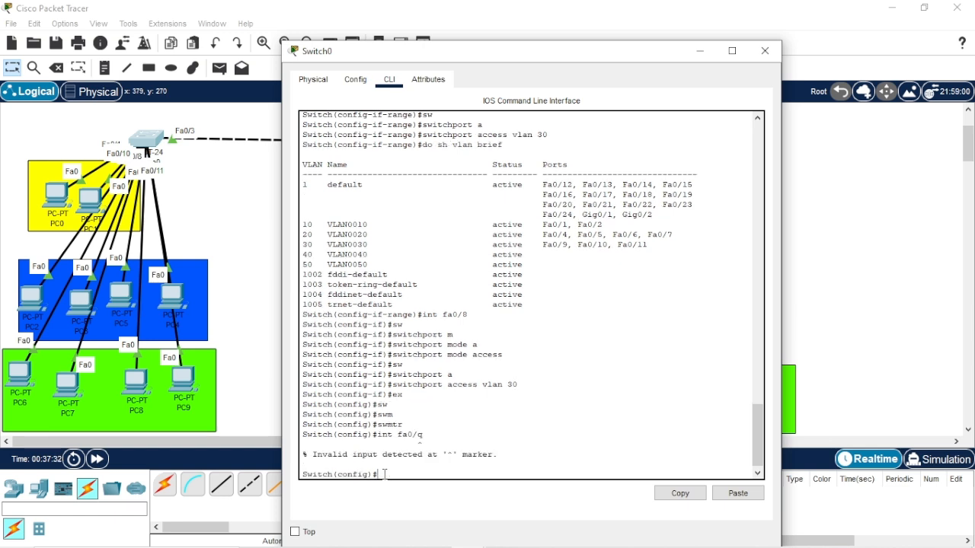
pyautogui.press('Up')
pyautogui.press('BackSpace')
pyautogui.write('1')
pyautogui.press('Return')
pyautogui.write('sw')
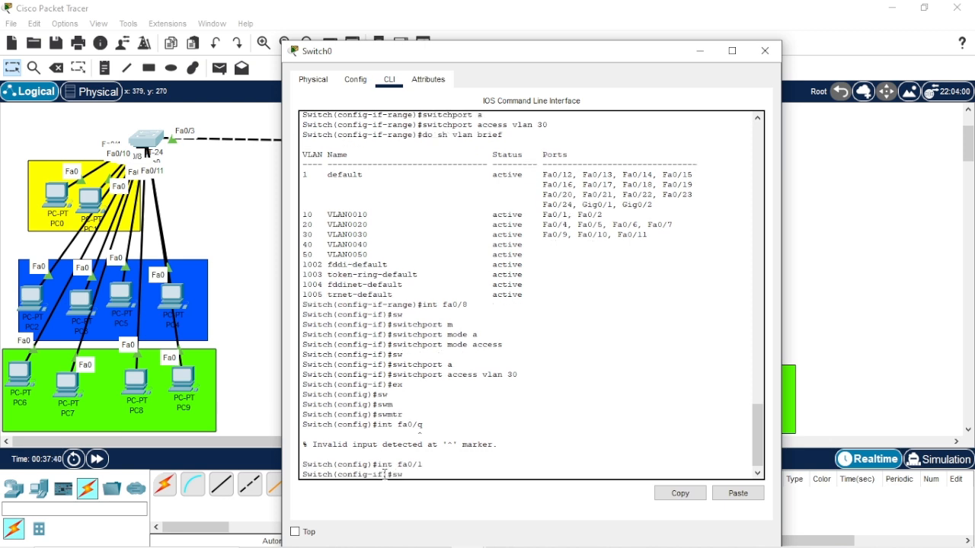
pyautogui.press('Tab')
pyautogui.write('m')
pyautogui.press('Tab')
pyautogui.write('tr')
pyautogui.press('Tab')
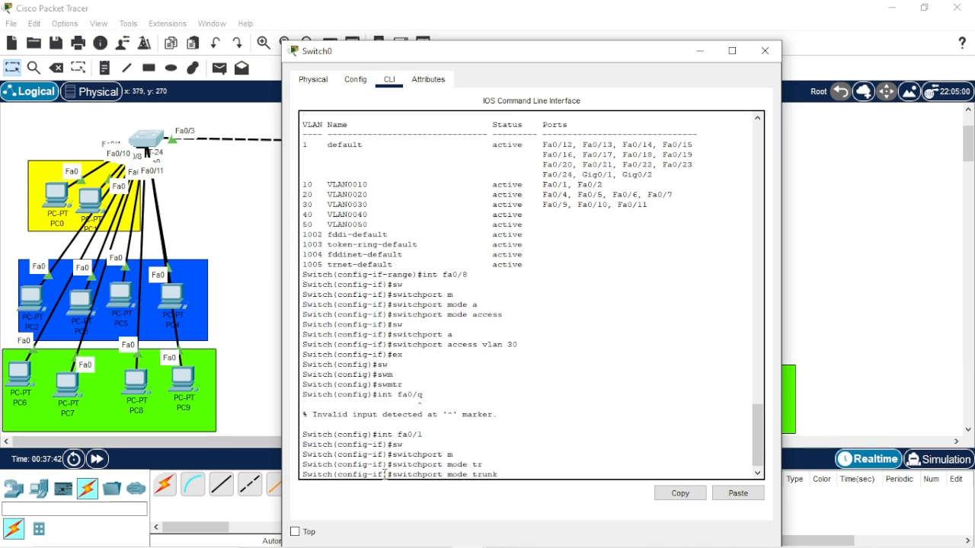
pyautogui.press('Return')
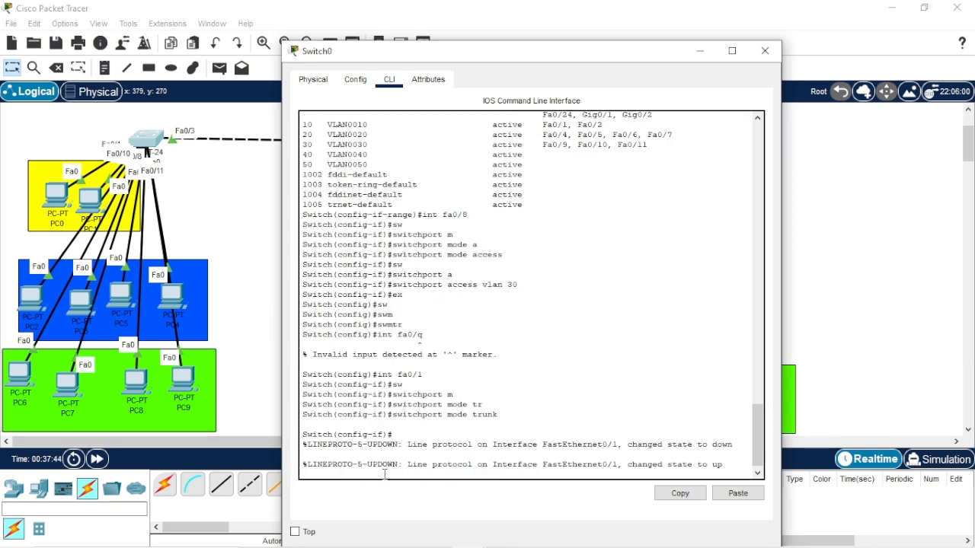
pyautogui.press('Return')
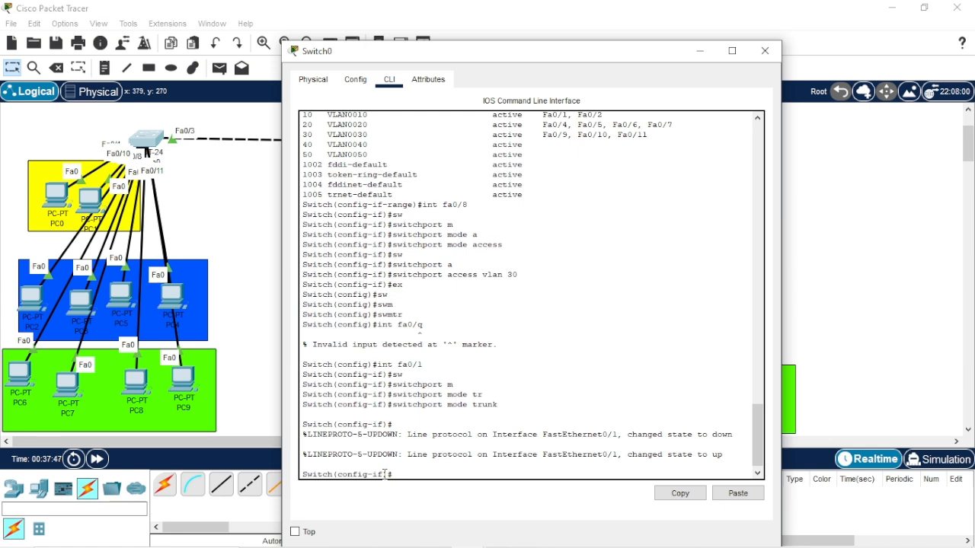
pyautogui.write('ex')
pyautogui.press('Return')
# Step: Run do sh int trunk on Switch0, examine the trunk ports and their allowed VLANs, and close the switch's configuration
pyautogui.write('d')
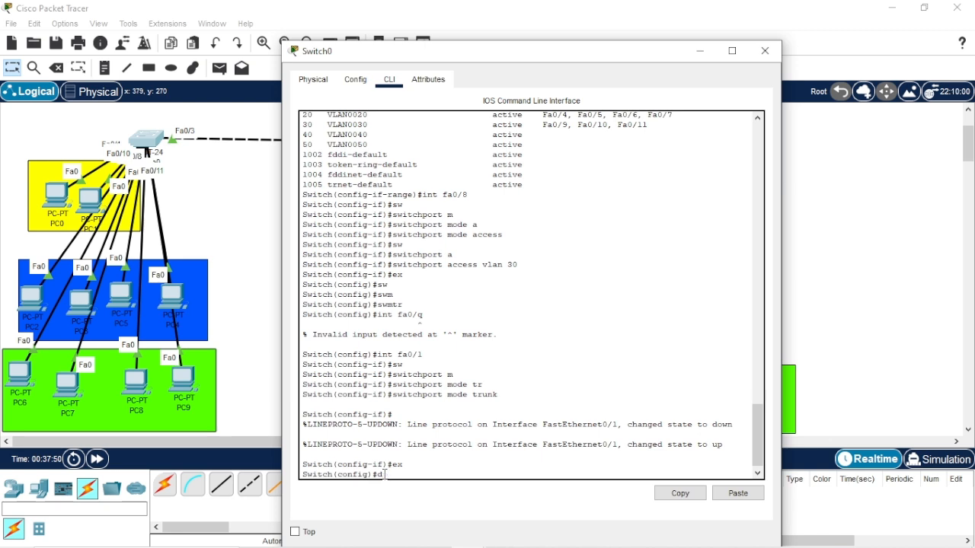
pyautogui.write('o sh')
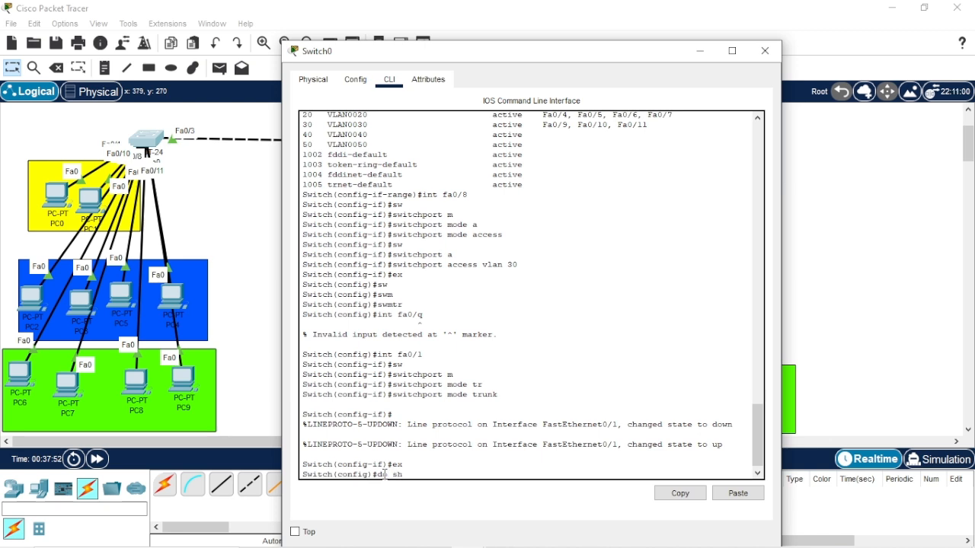
pyautogui.write(' int trunl')
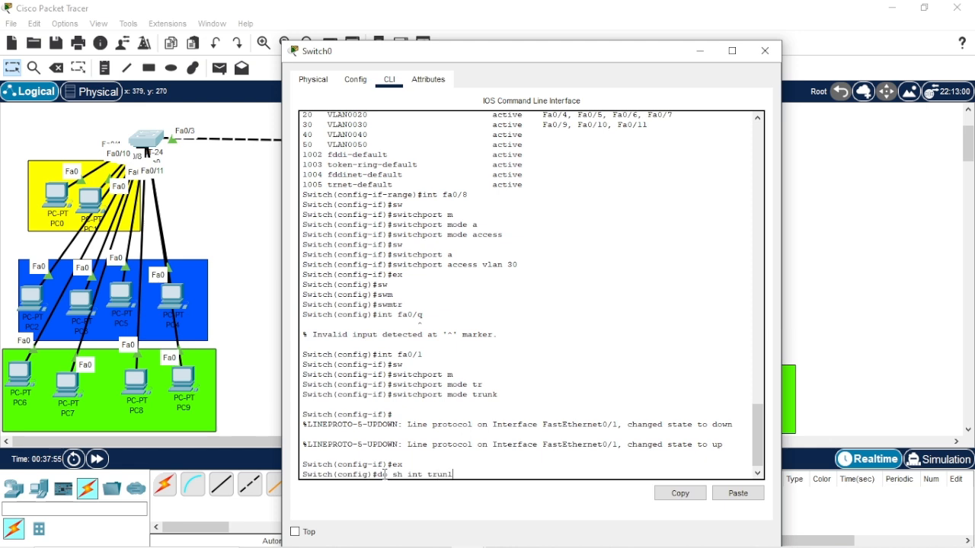
pyautogui.press('BackSpace')
pyautogui.write('k')
pyautogui.press('Return')
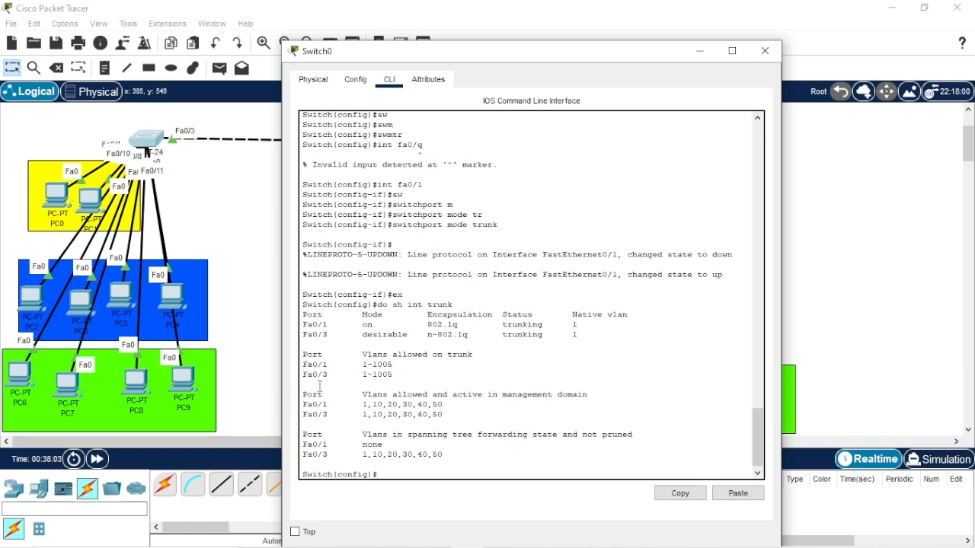
pyautogui.scroll(1, 319, 321)
pyautogui.scroll(-1, 318, 321)
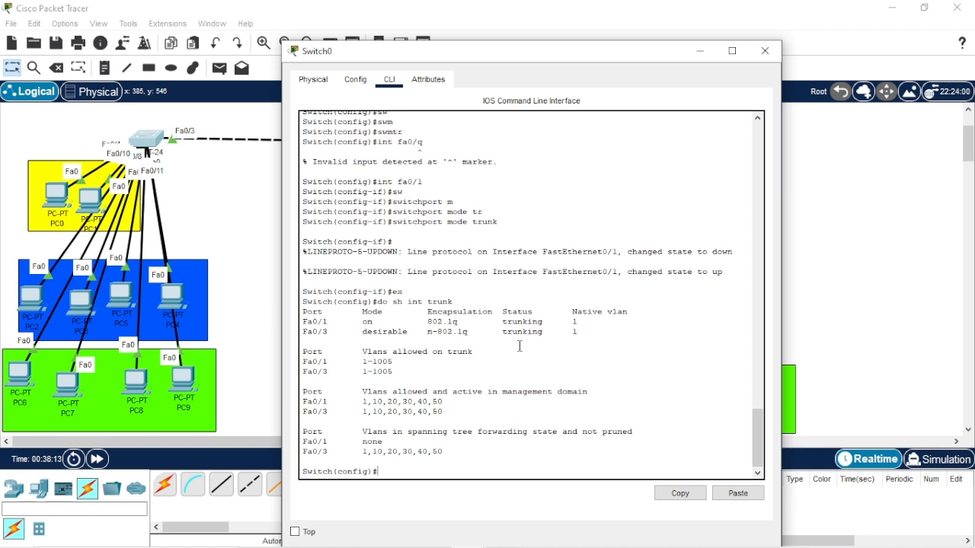
pyautogui.click(767, 51)
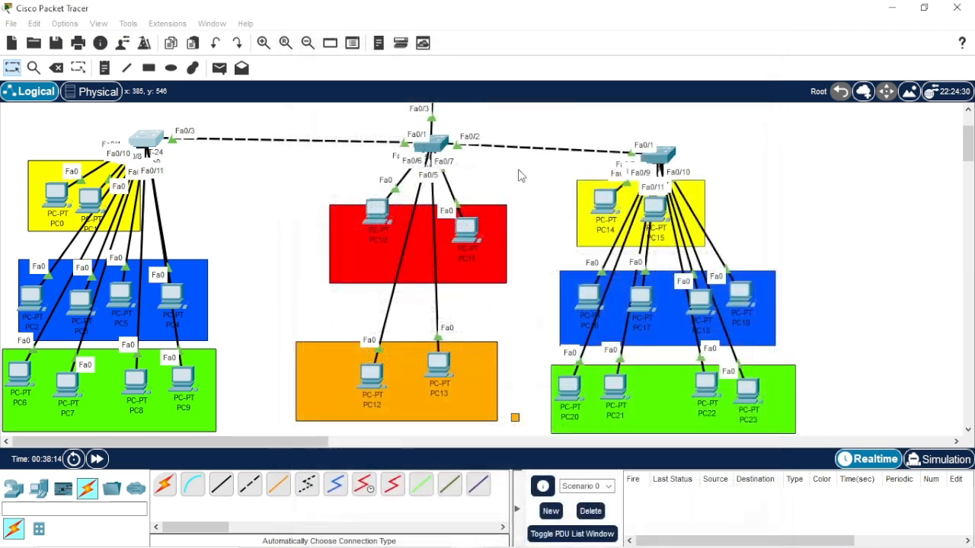
# Step: Open Switch1's CLI, leave the interface range, and set interface fa0/1 to switchport mode trunk
pyautogui.click(433, 145)
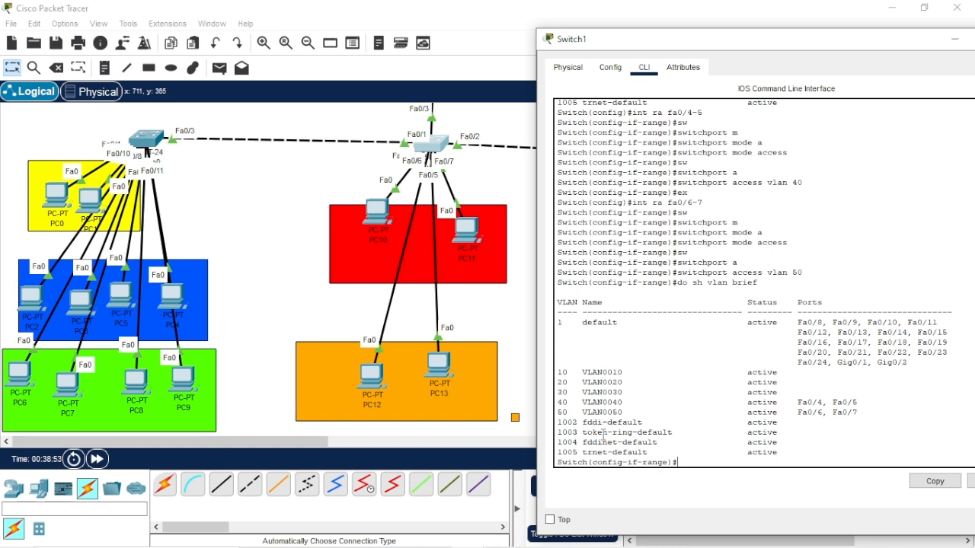
pyautogui.write('ex')
pyautogui.press('Return')
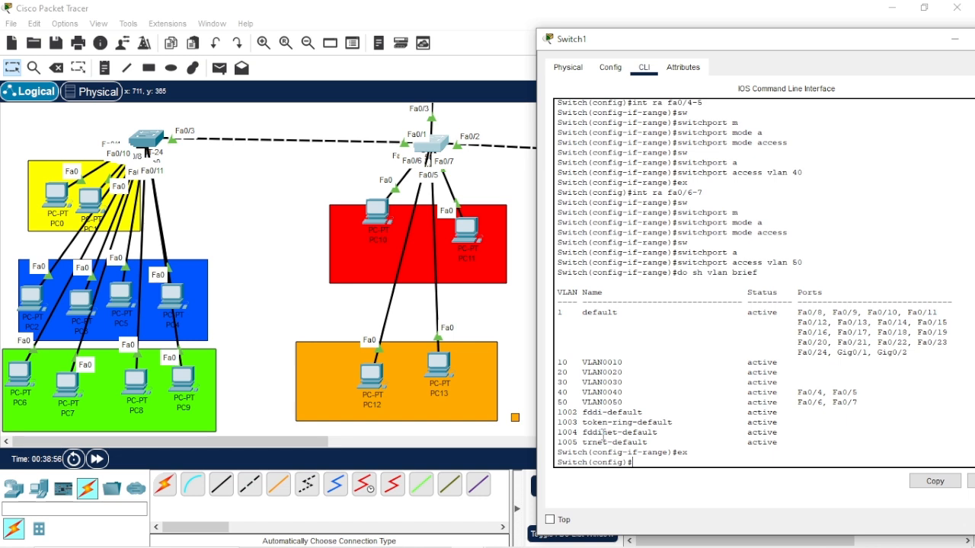
pyautogui.write('int fa0/1')
pyautogui.press('Return')
pyautogui.write('sw')
pyautogui.press('Tab')
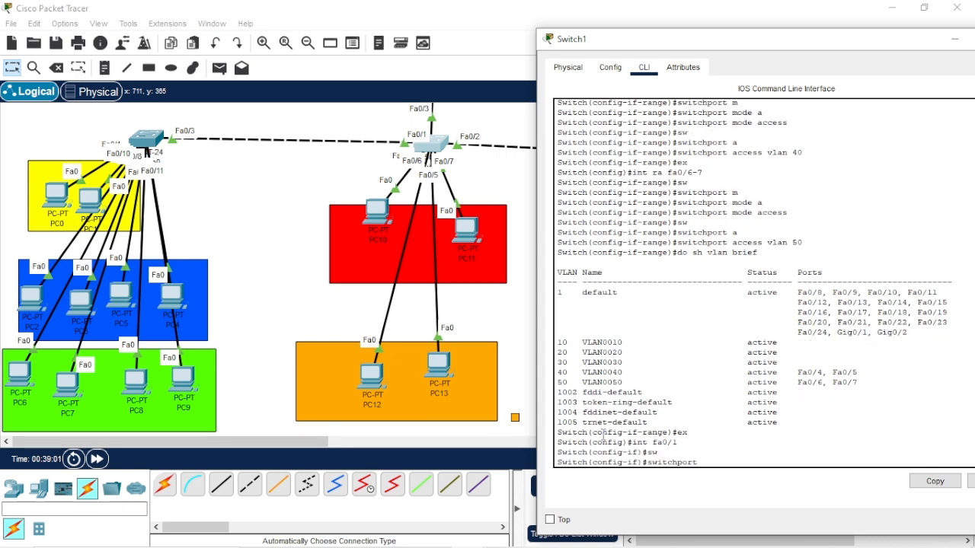
pyautogui.write('m')
pyautogui.press('Tab')
pyautogui.write('tr')
pyautogui.press('Tab')
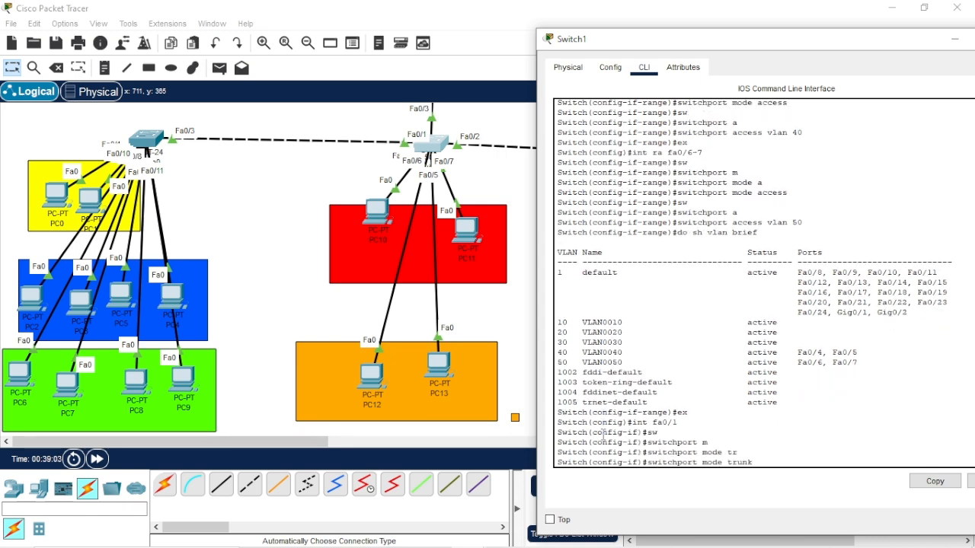
pyautogui.press('Return')
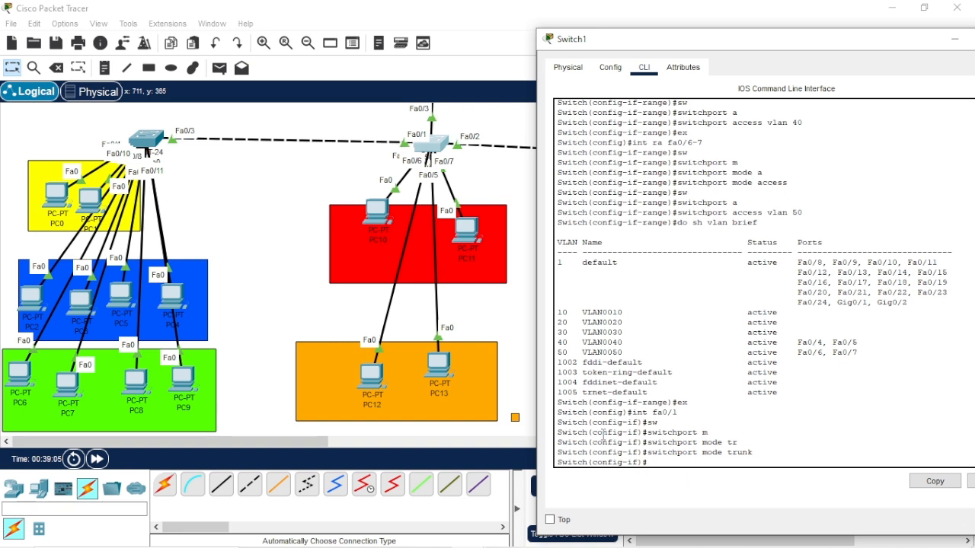
pyautogui.write('sw')
pyautogui.press('Tab')
pyautogui.write('m')
pyautogui.press('Tab')
pyautogui.write('t')
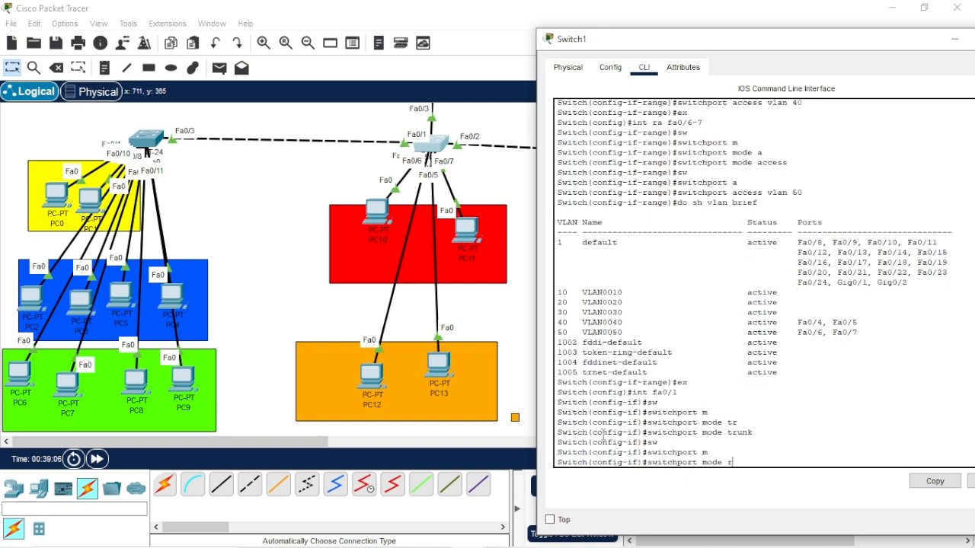
pyautogui.write('r')
pyautogui.press('Tab')
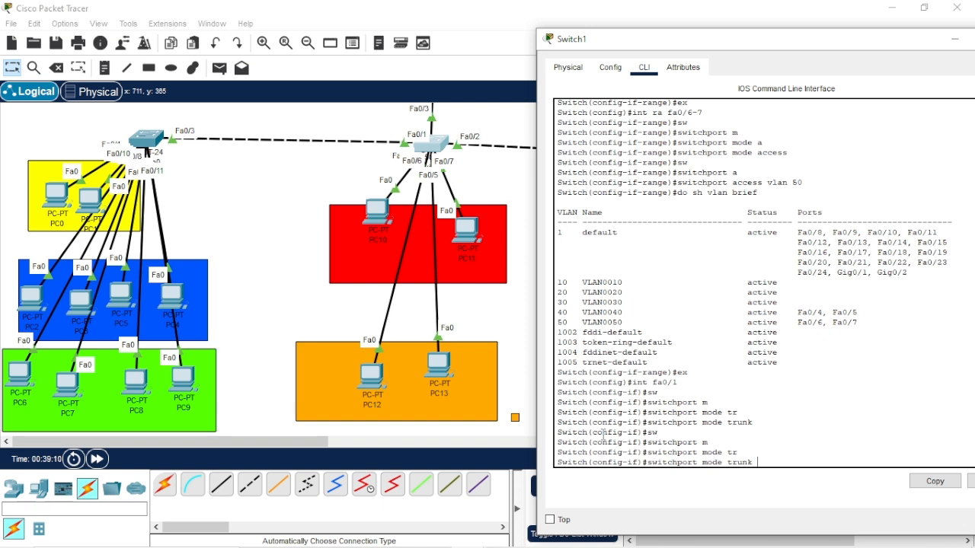
pyautogui.press('BackSpace')
pyautogui.press('BackSpace')
pyautogui.press('BackSpace')
pyautogui.press('BackSpace')
pyautogui.press('BackSpace')
pyautogui.press('BackSpace')
pyautogui.press('BackSpace')
pyautogui.press('BackSpace')
pyautogui.press('BackSpace')
pyautogui.press('BackSpace')
pyautogui.press('BackSpace')
pyautogui.press('BackSpace')
pyautogui.press('BackSpace')
pyautogui.press('BackSpace')
pyautogui.press('BackSpace')
pyautogui.press('BackSpace')
pyautogui.press('BackSpace')
pyautogui.press('BackSpace')
pyautogui.press('BackSpace')
pyautogui.press('BackSpace')
# Step: Switch Switch1's interface fa0/1 to switchport mode access
pyautogui.write('sw')
pyautogui.press('Tab')
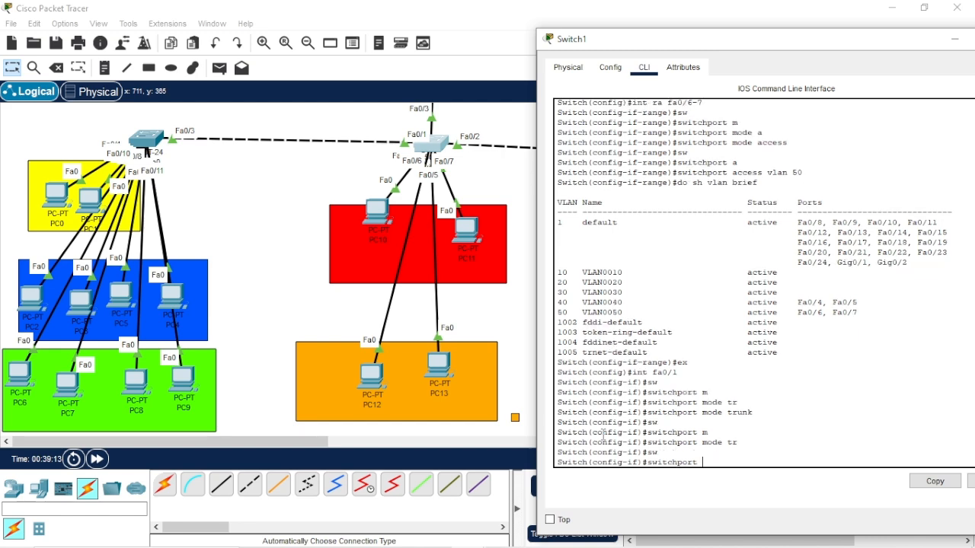
pyautogui.write('m')
pyautogui.press('Tab')
pyautogui.write('a')
pyautogui.press('Tab')
pyautogui.press('Return')
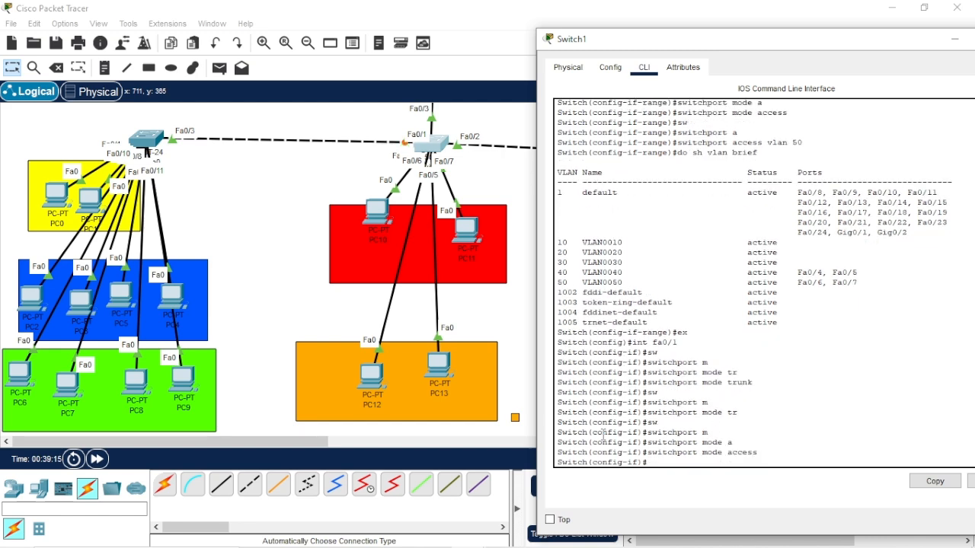
# Step: Return Switch1's interface fa0/1 to switchport mode trunk, exit interface configuration, and put the switch's window away
pyautogui.write('sw')
pyautogui.press('Tab')
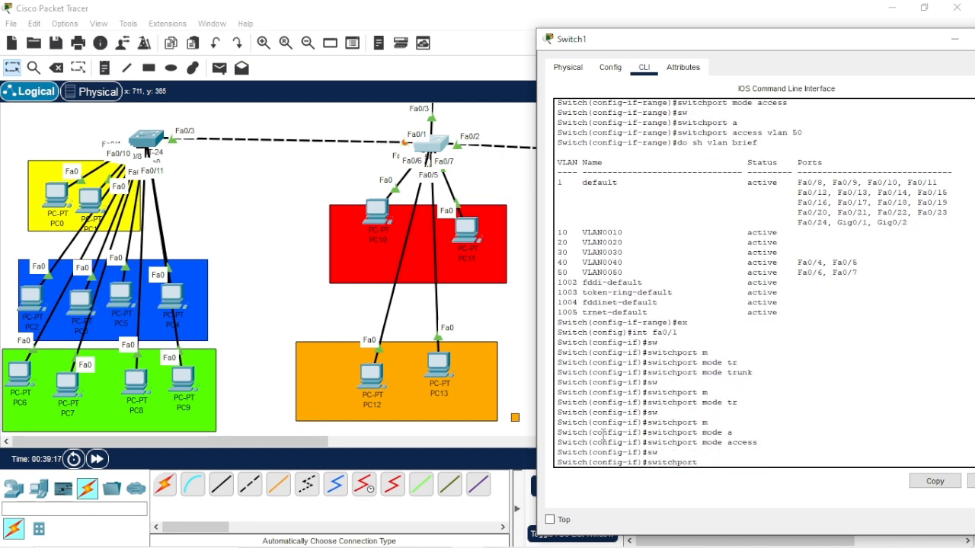
pyautogui.write('m')
pyautogui.press('Tab')
pyautogui.write('tr')
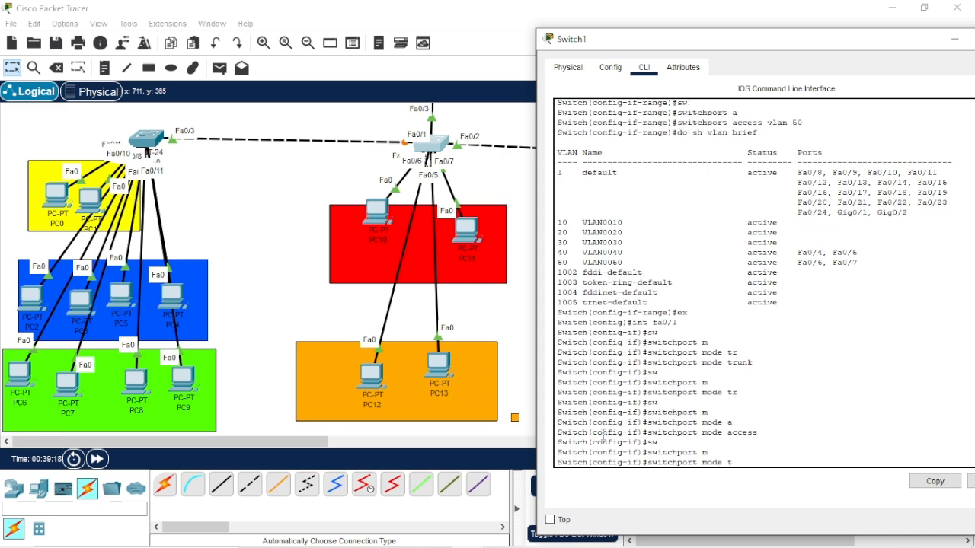
pyautogui.press('Tab')
pyautogui.press('Tab')
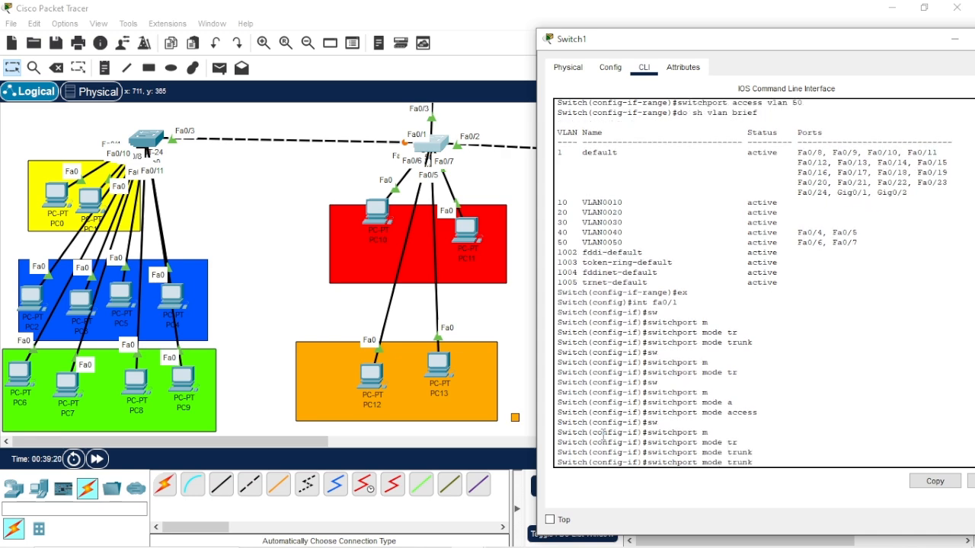
pyautogui.press('Return')
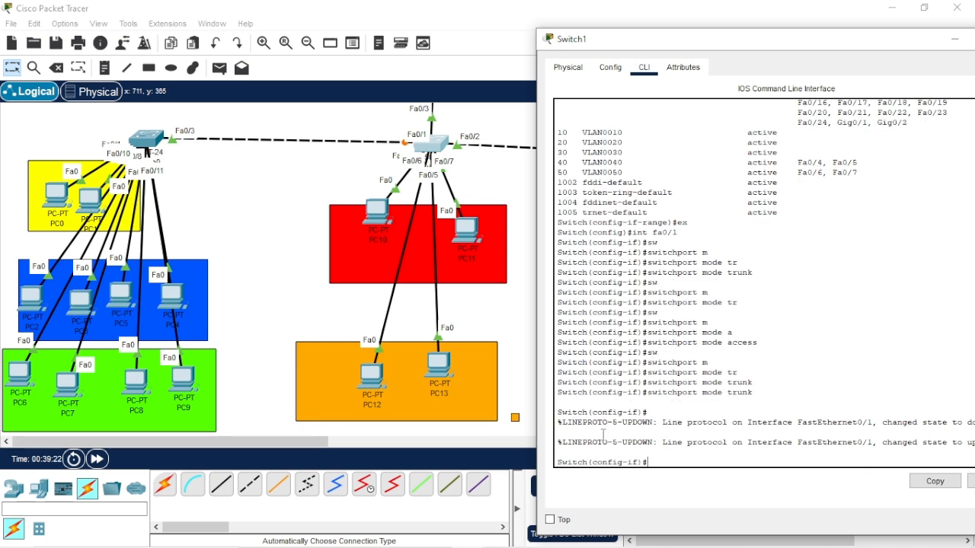
pyautogui.write('ex')
pyautogui.press('Return')
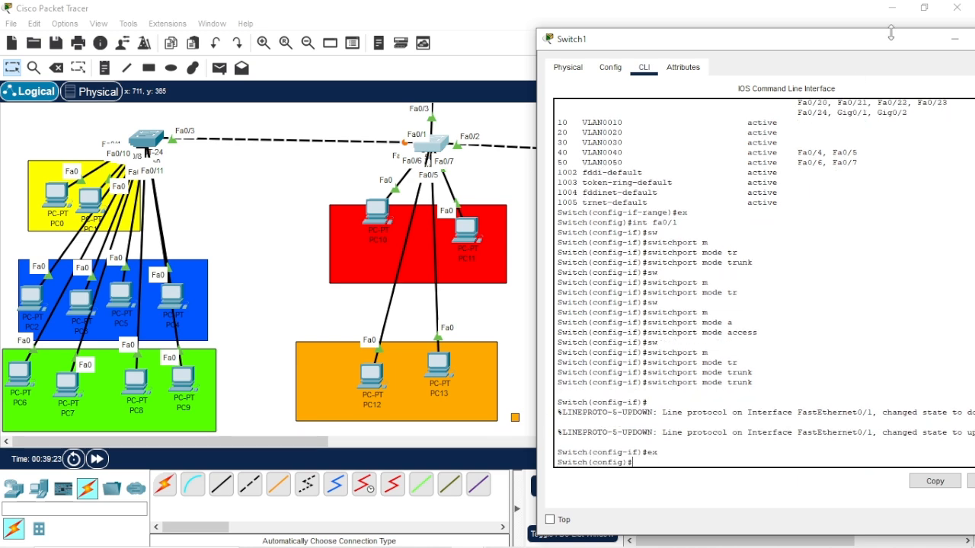
pyautogui.click(955, 38)
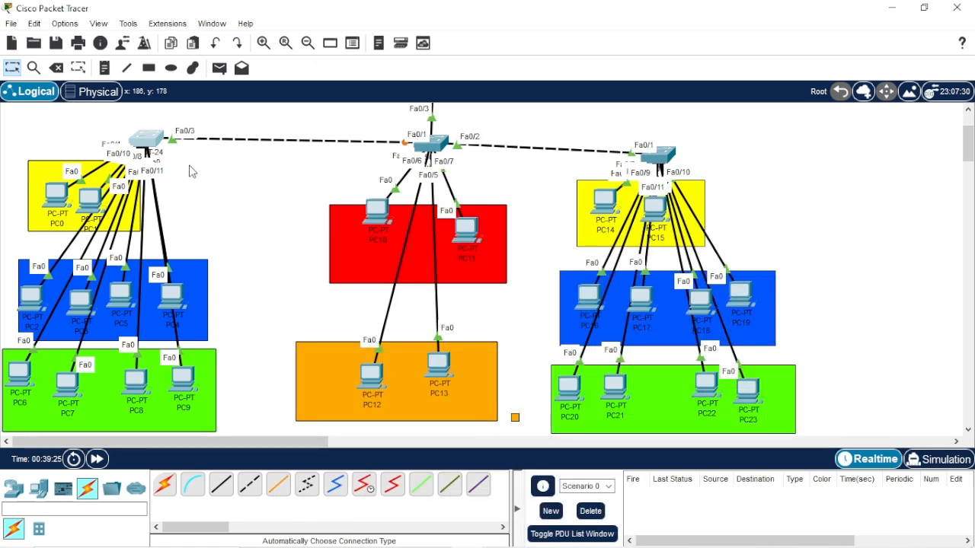
# Step: Open Switch0's CLI, select interface fa0/1, and set it to switchport mode access
pyautogui.click(142, 145)
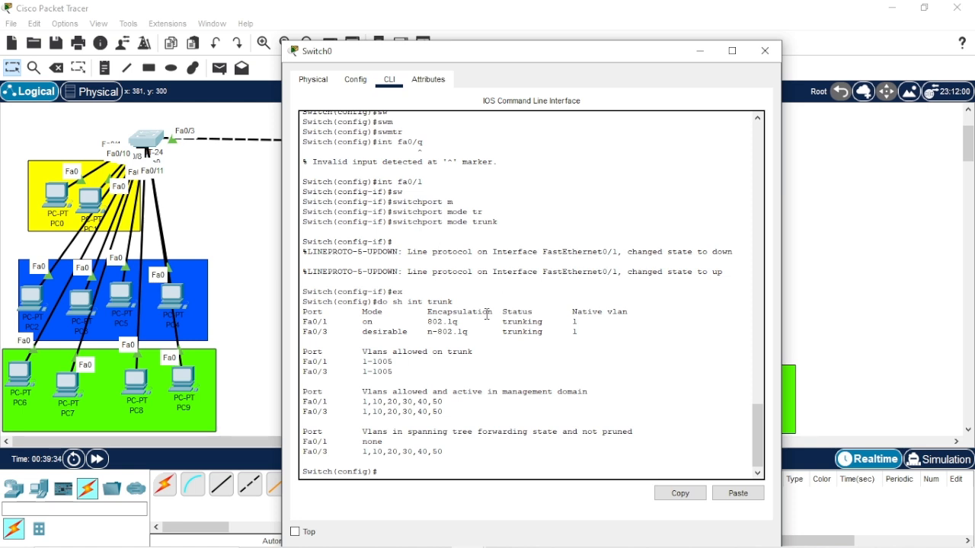
pyautogui.write('int fa0/1')
pyautogui.press('Return')
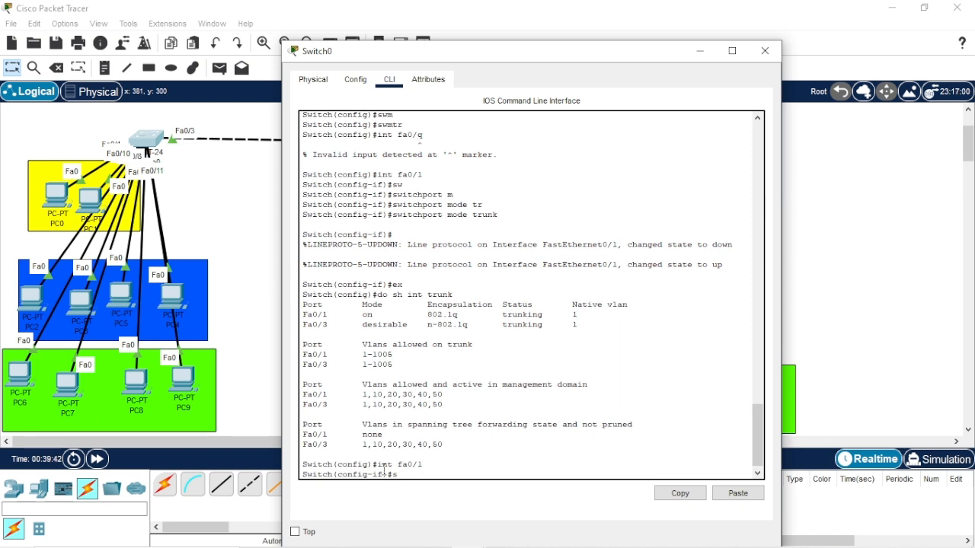
pyautogui.write('sw')
pyautogui.press('Tab')
pyautogui.write('m')
pyautogui.press('Tab')
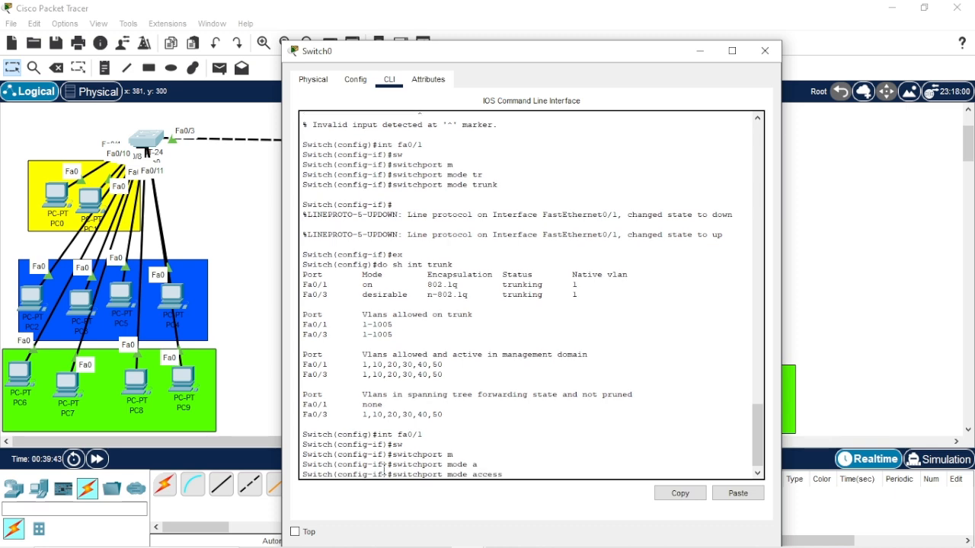
pyautogui.press('Return')
# Step: Set Switch0's interface fa0/1 back to switchport mode trunk and close the switch's configuration
pyautogui.write('sw')
pyautogui.press('Tab')
pyautogui.write('m')
pyautogui.press('Tab')
pyautogui.write('t')
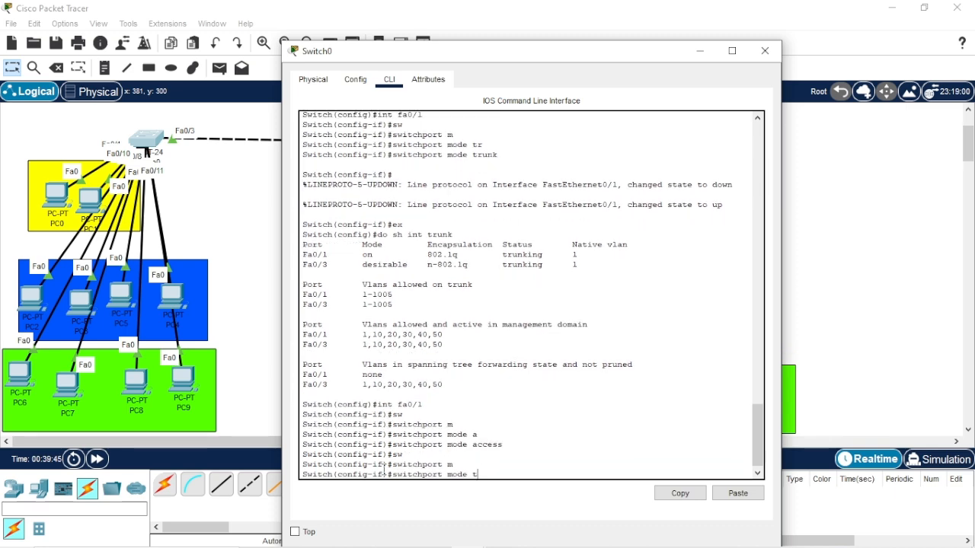
pyautogui.write('r')
pyautogui.press('Tab')
pyautogui.press('Return')
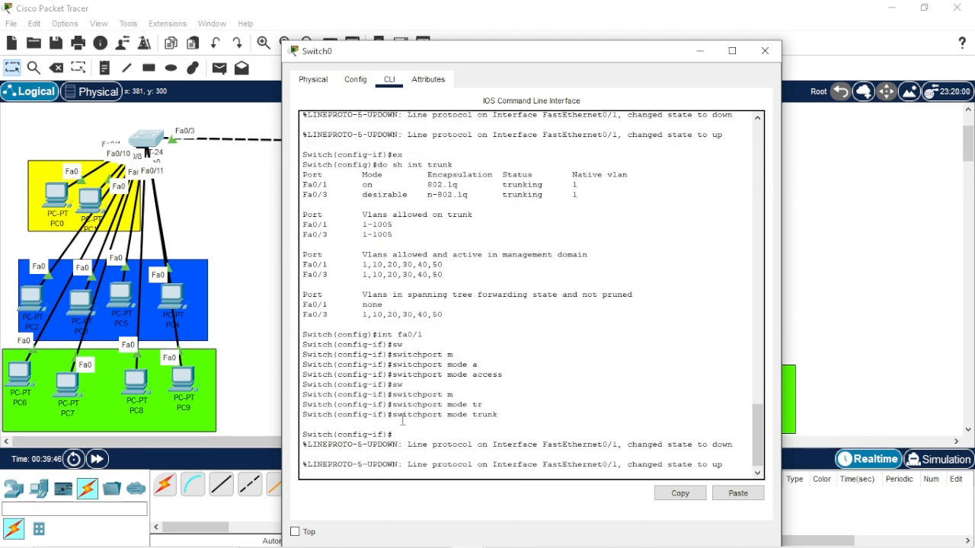
pyautogui.click(765, 51)
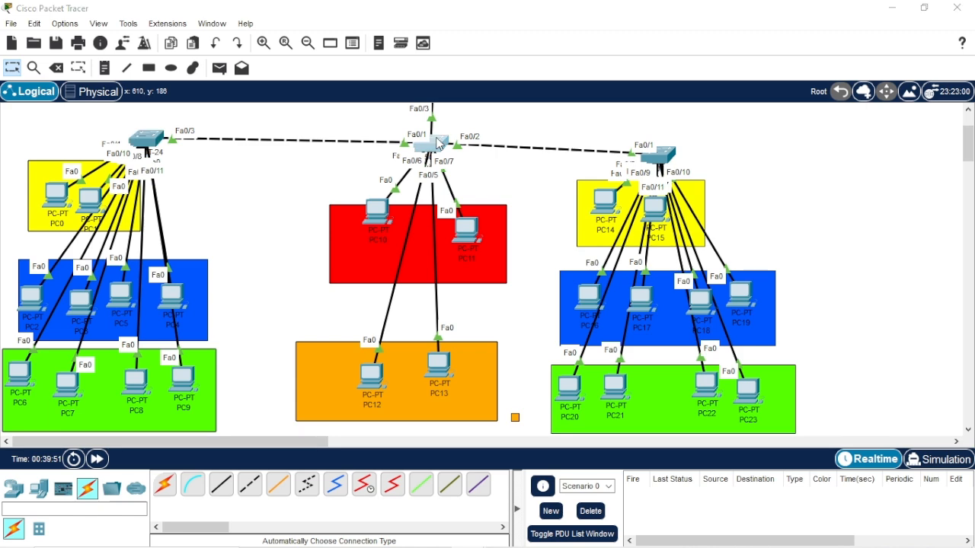
# Step: Open Switch1's CLI, select interface fa0/1, and set it to switchport mode access
pyautogui.click(439, 141)
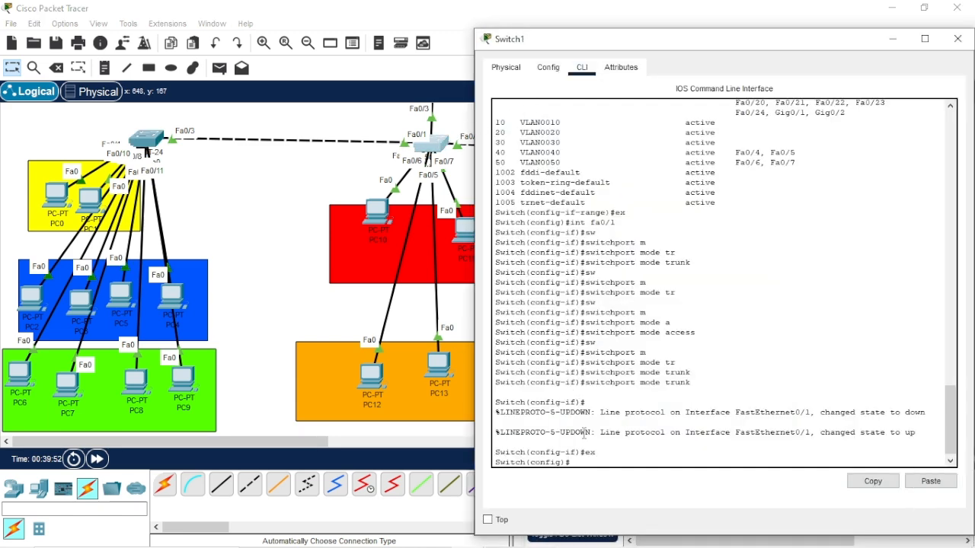
pyautogui.write('int fa0')
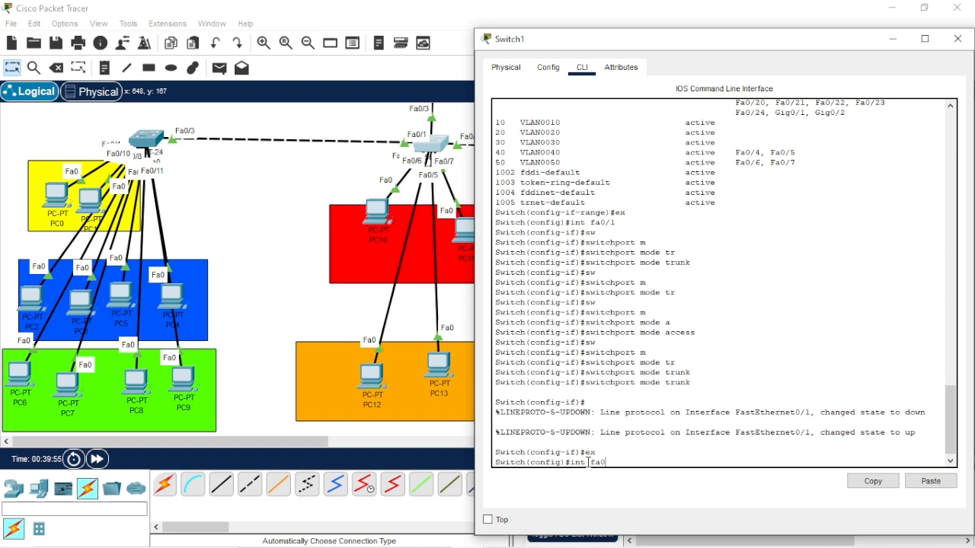
pyautogui.write('/1')
pyautogui.press('Return')
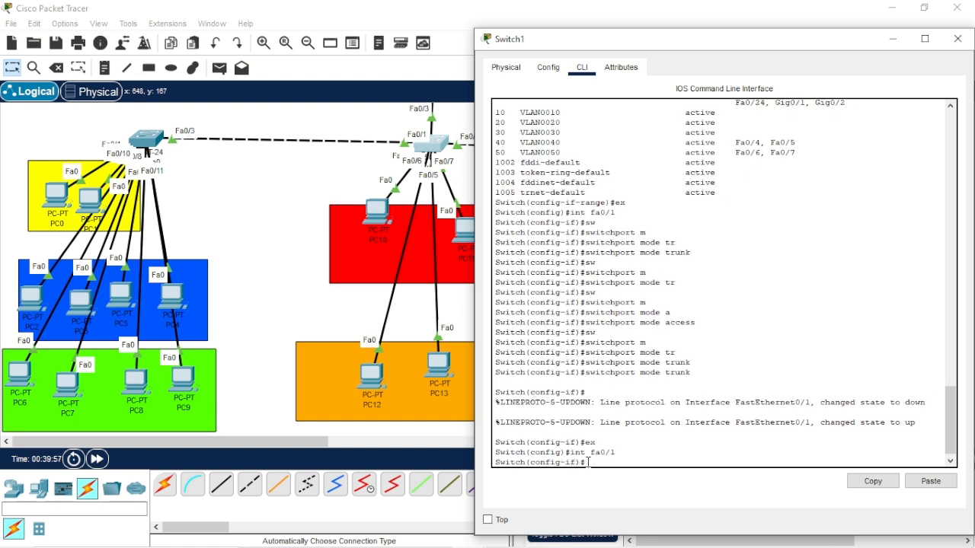
pyautogui.write('sw')
pyautogui.press('Tab')
pyautogui.write('m')
pyautogui.press('Tab')
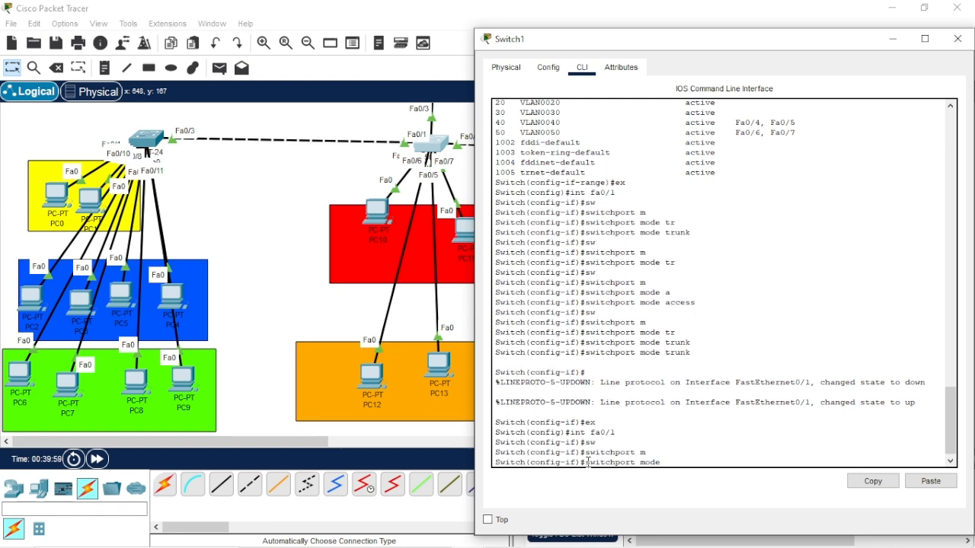
pyautogui.write('a')
pyautogui.press('Tab')
pyautogui.press('Return')
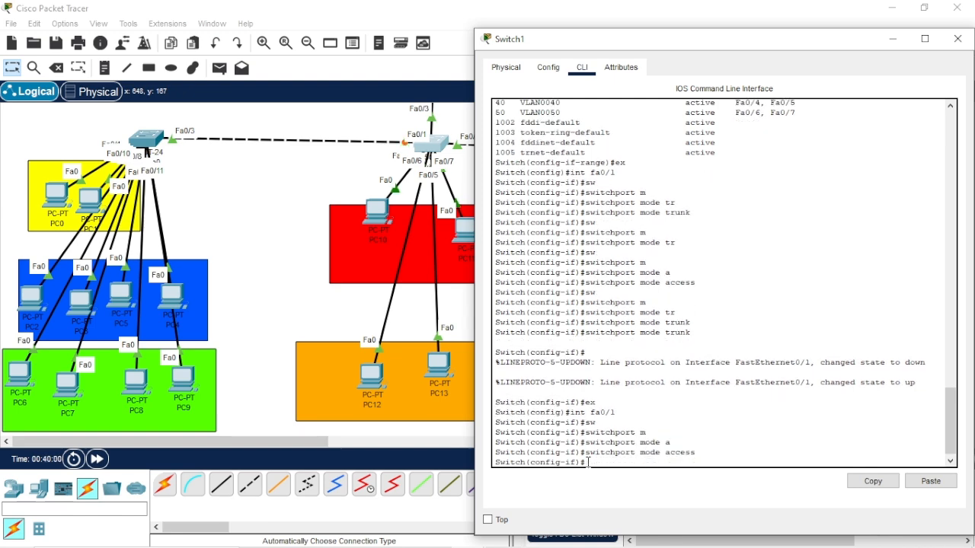
# Step: Set Switch1's interface fa0/1 back to switchport mode trunk and close the switch's configuration
pyautogui.write('sw')
pyautogui.press('Tab')
pyautogui.write('m')
pyautogui.press('Tab')
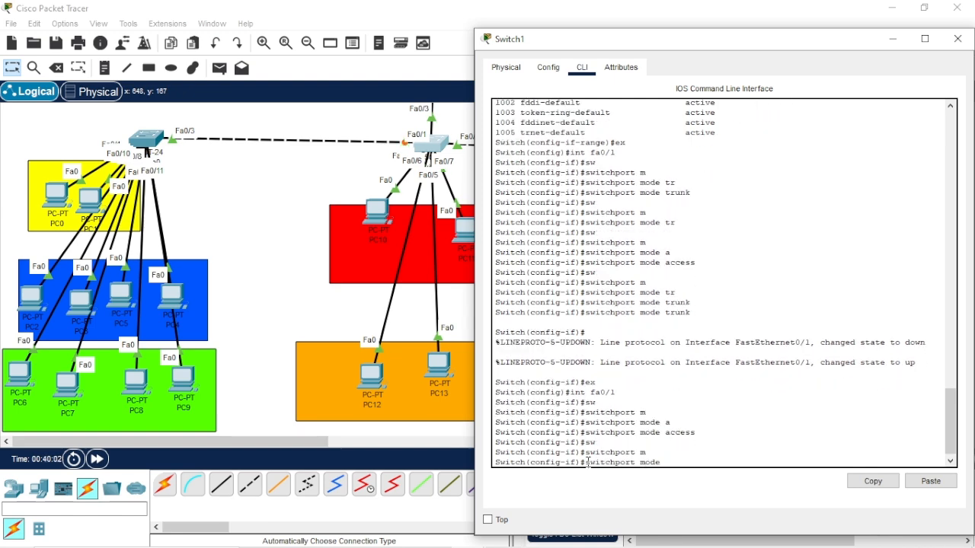
pyautogui.write('tr')
pyautogui.press('Tab')
pyautogui.press('Return')
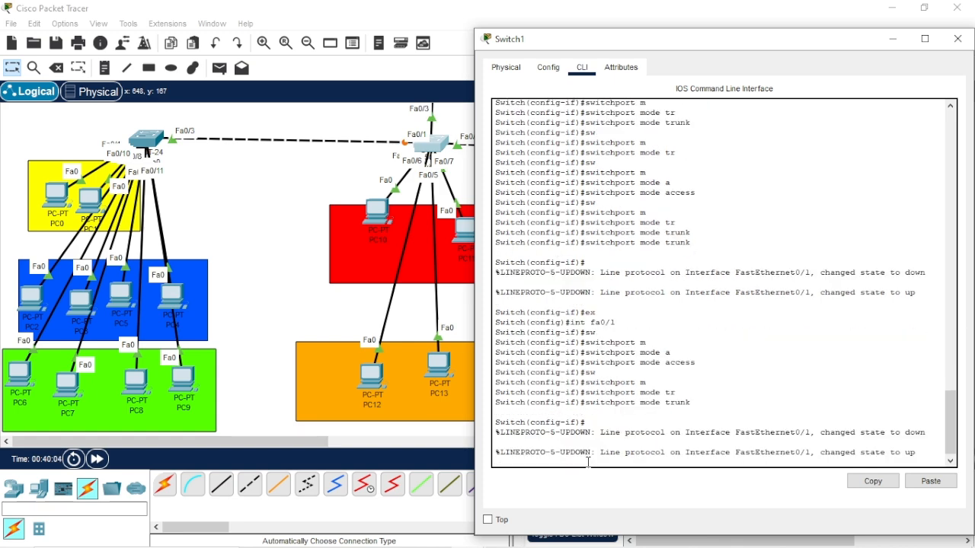
pyautogui.click(957, 38)
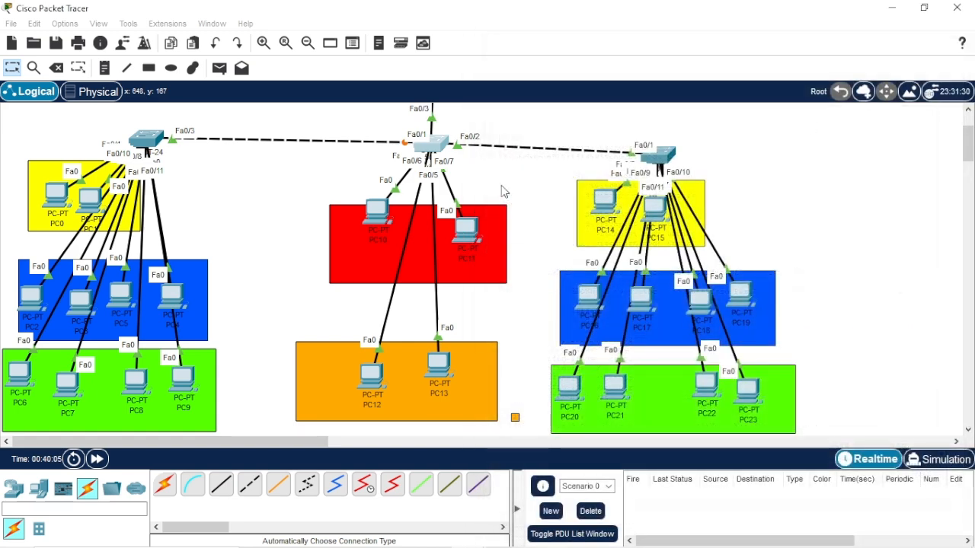
# Step: Open PC0's IP configuration, set it to DHCP, and repeat the address request by toggling to static and back
pyautogui.click(74, 201)
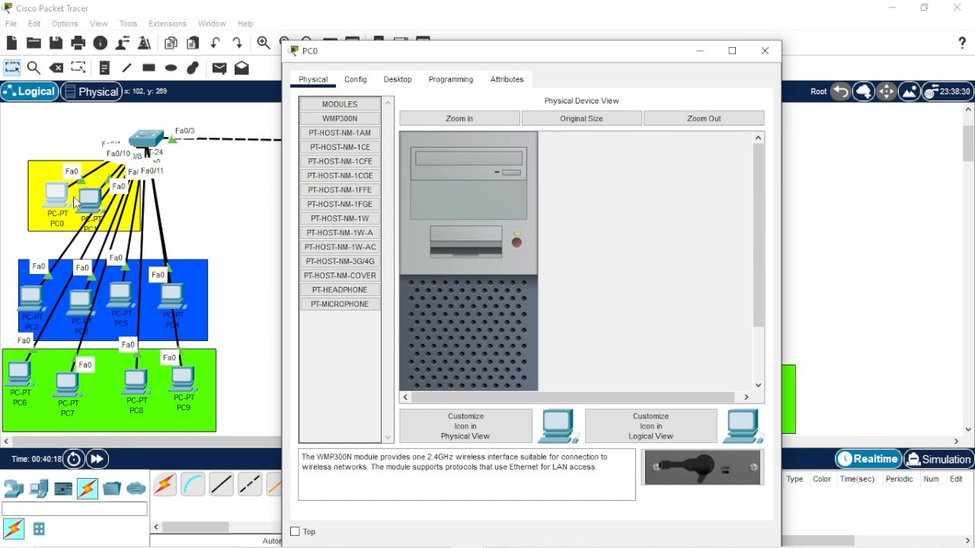
pyautogui.click(388, 82)
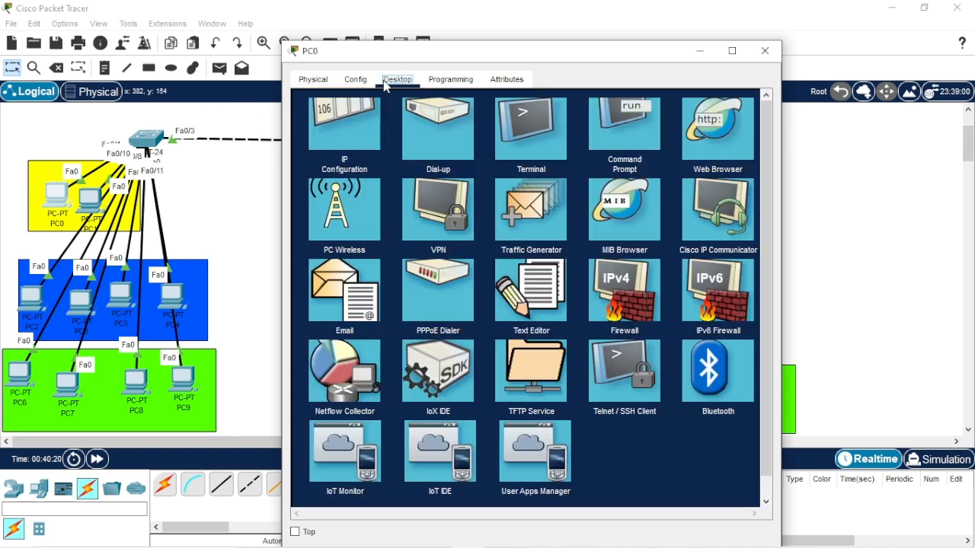
pyautogui.click(351, 171)
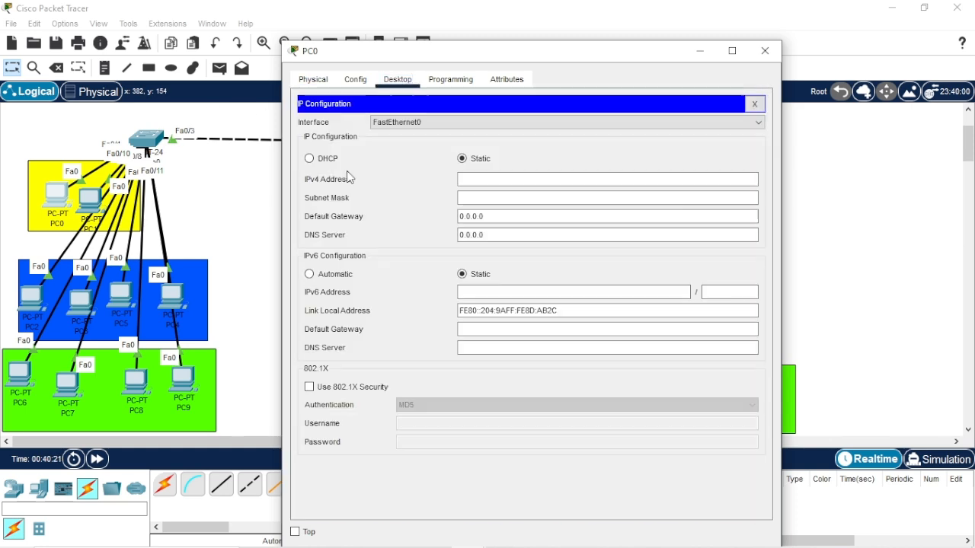
pyautogui.click(309, 159)
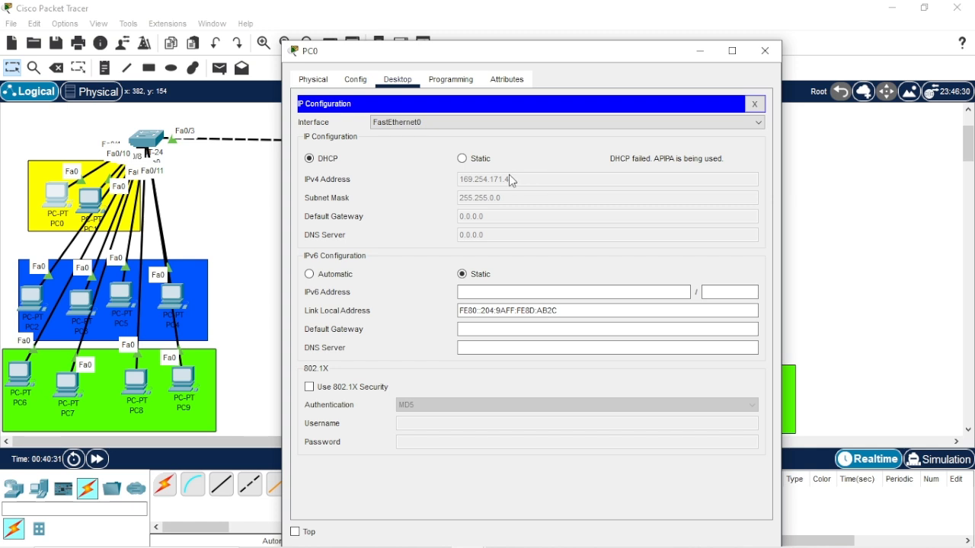
pyautogui.click(462, 158)
pyautogui.click(310, 159)
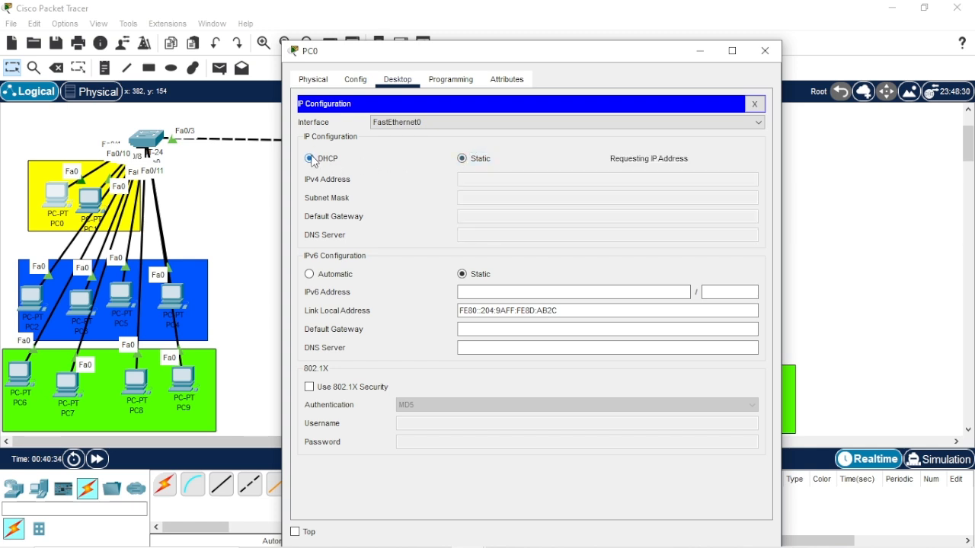
# Step: Shift PC0 and PC1 slightly within the yellow area and review Switch0's VLAN and access port commands in its CLI history
pyautogui.moveTo(54, 196); pyautogui.dragTo(102, 191)
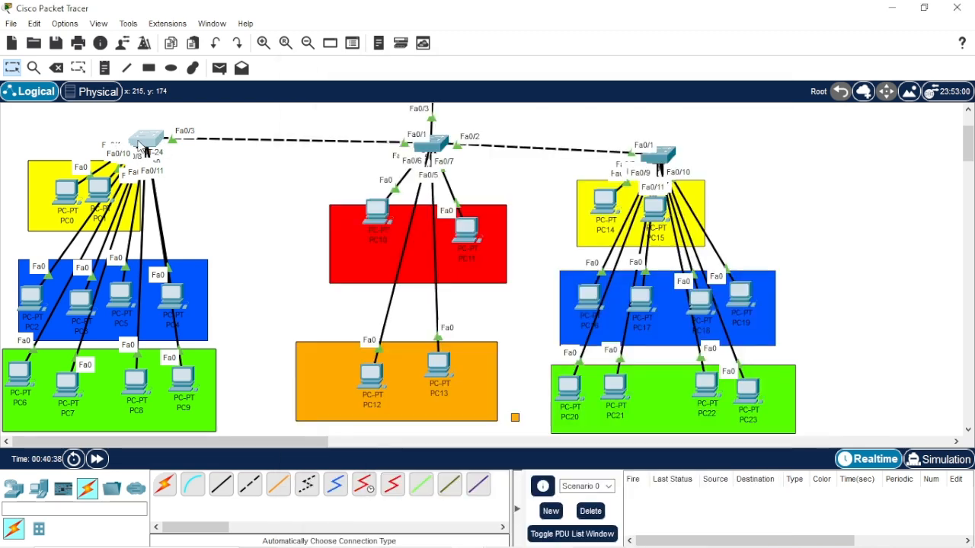
pyautogui.click(150, 137)
pyautogui.click(268, 163)
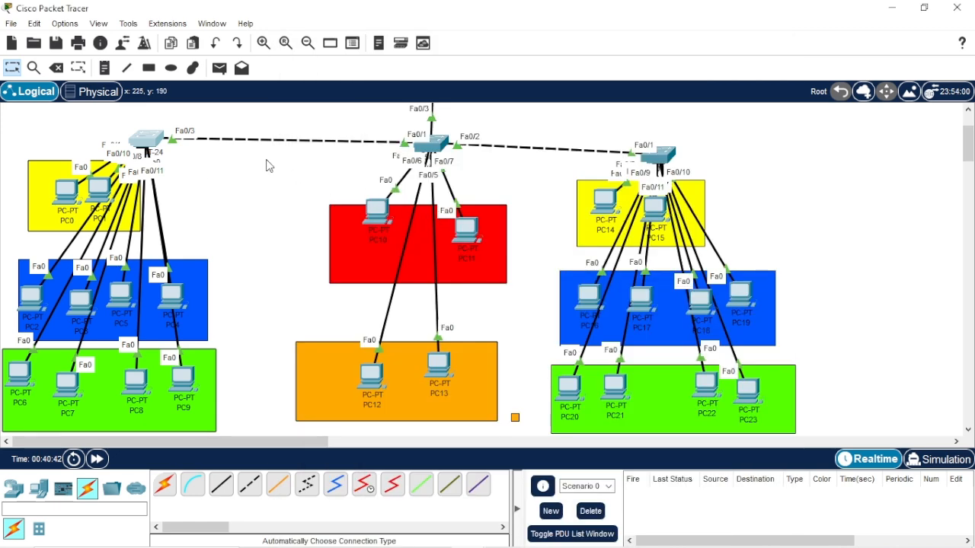
pyautogui.click(164, 144)
pyautogui.scroll(7, 430, 234)
pyautogui.scroll(10, 432, 229)
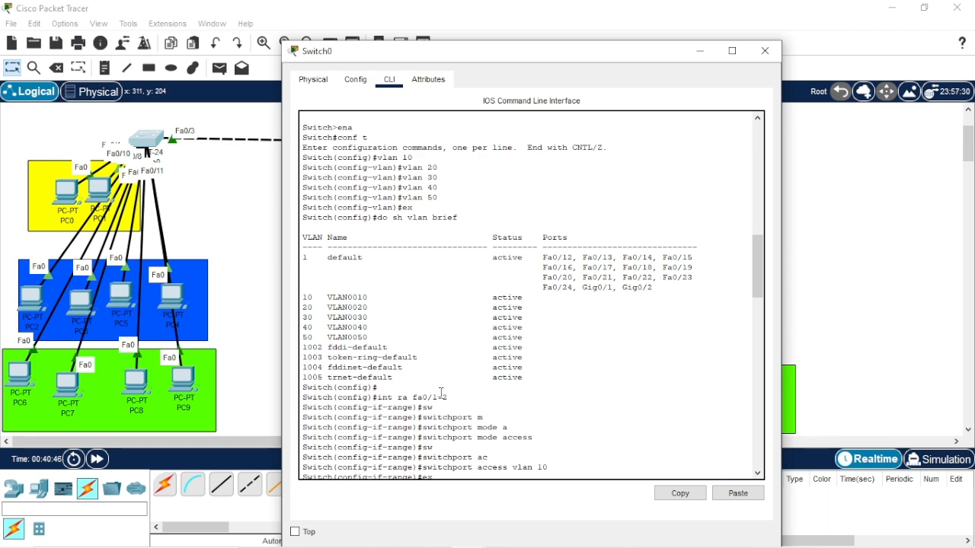
pyautogui.scroll(-3, 449, 384)
pyautogui.click(700, 51)
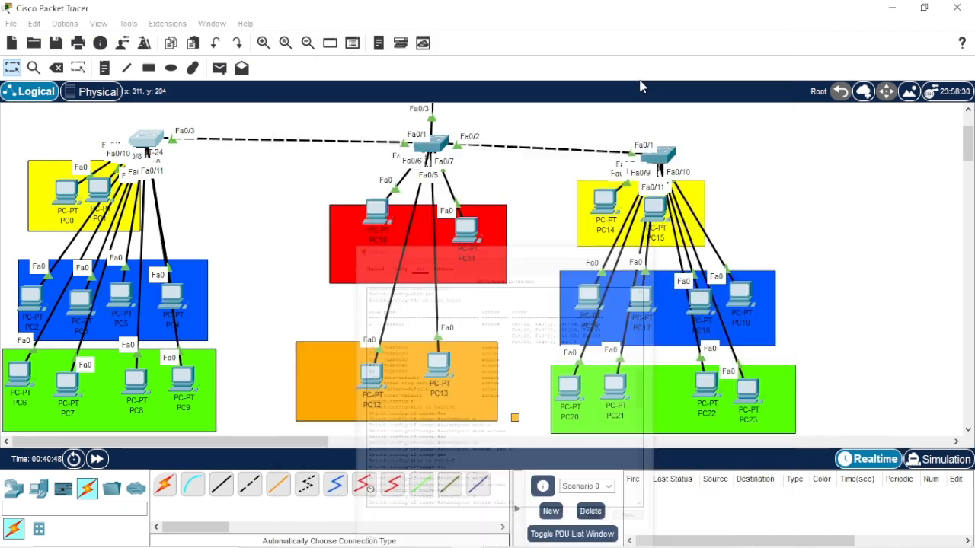
# Step: Check PC0's IP configuration, and set PC1's IP configuration to DHCP
pyautogui.click(69, 194)
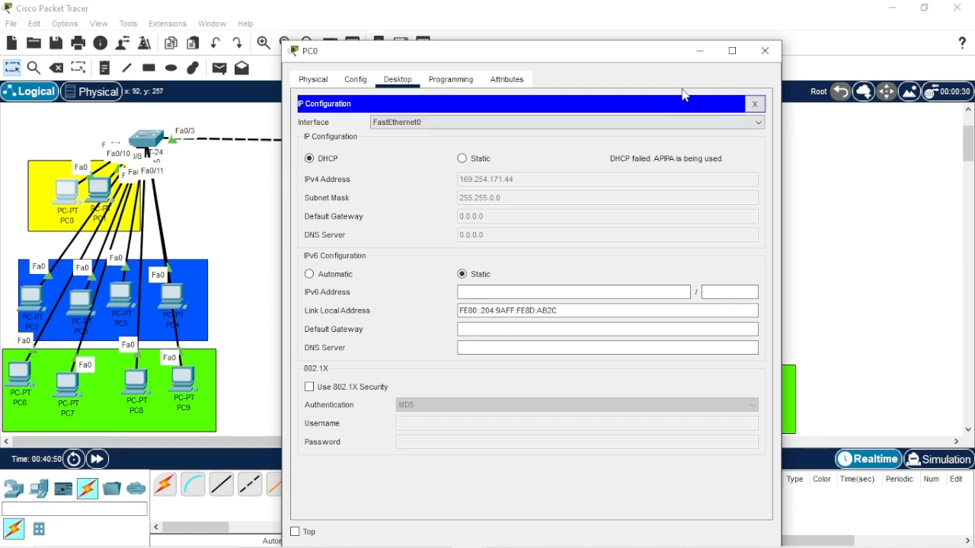
pyautogui.click(700, 51)
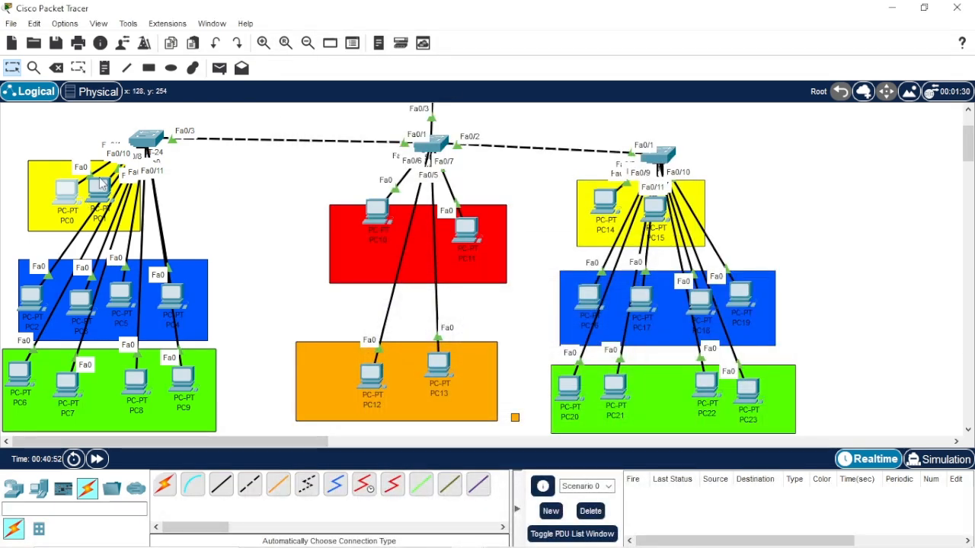
pyautogui.click(99, 190)
pyautogui.click(399, 83)
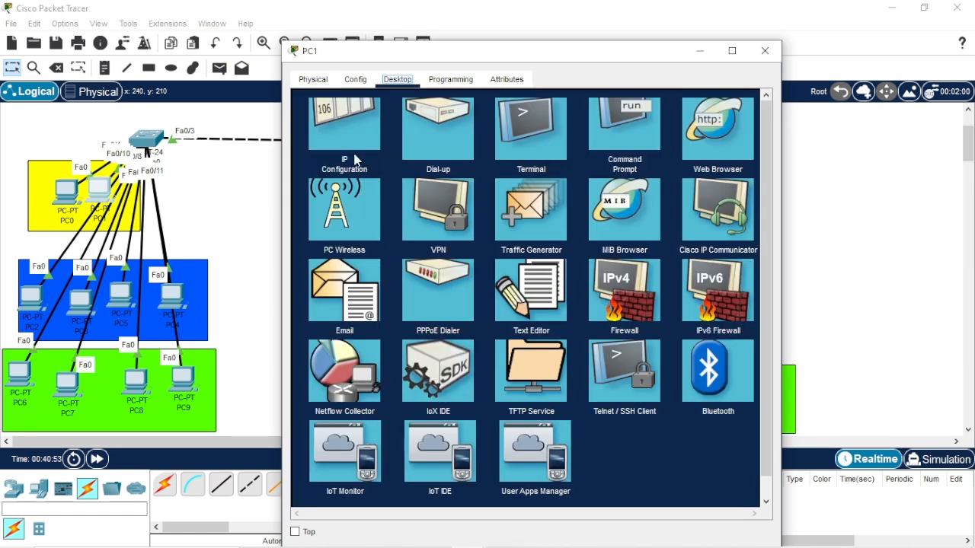
pyautogui.click(352, 162)
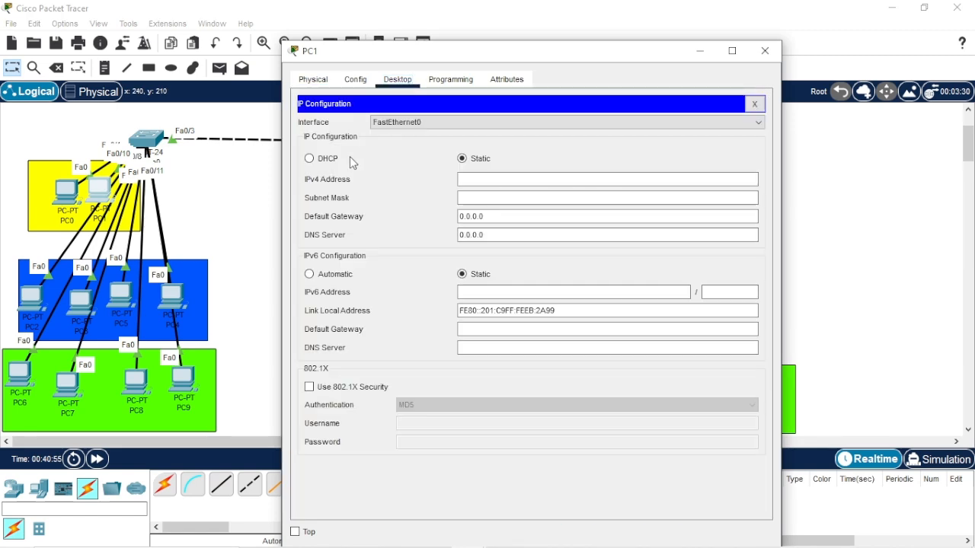
pyautogui.click(310, 160)
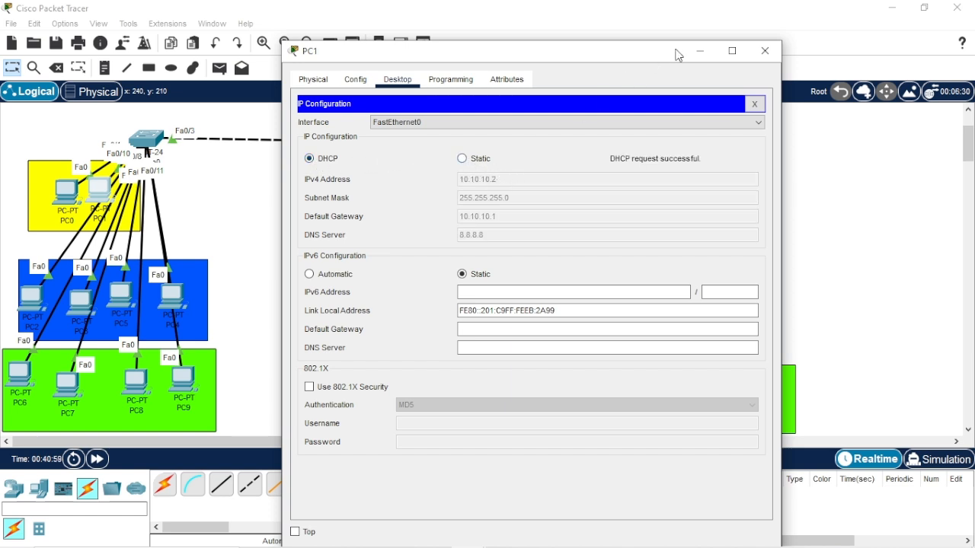
pyautogui.click(765, 51)
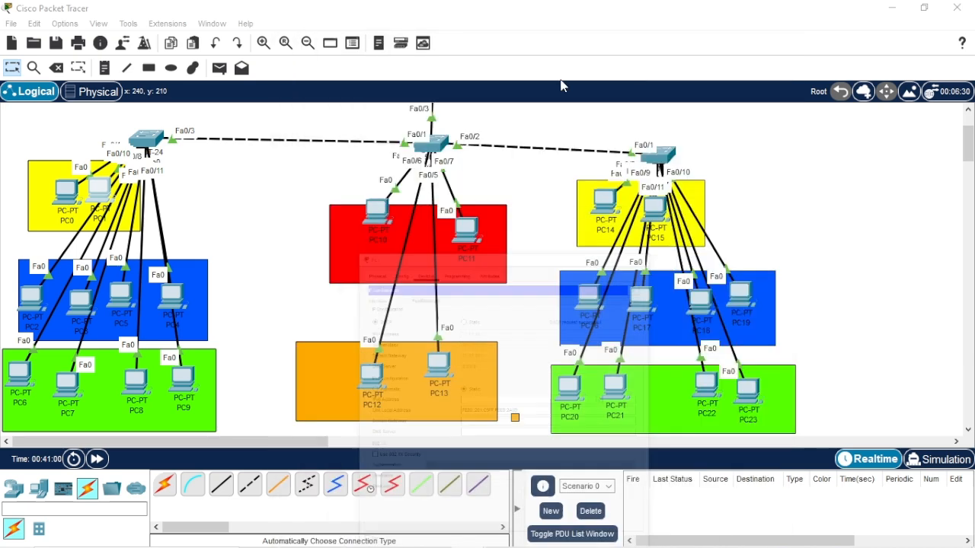
# Step: Examine Switch0's CLI history for the VLAN, access port and trunk commands applied to interface fa0/1
pyautogui.click(148, 137)
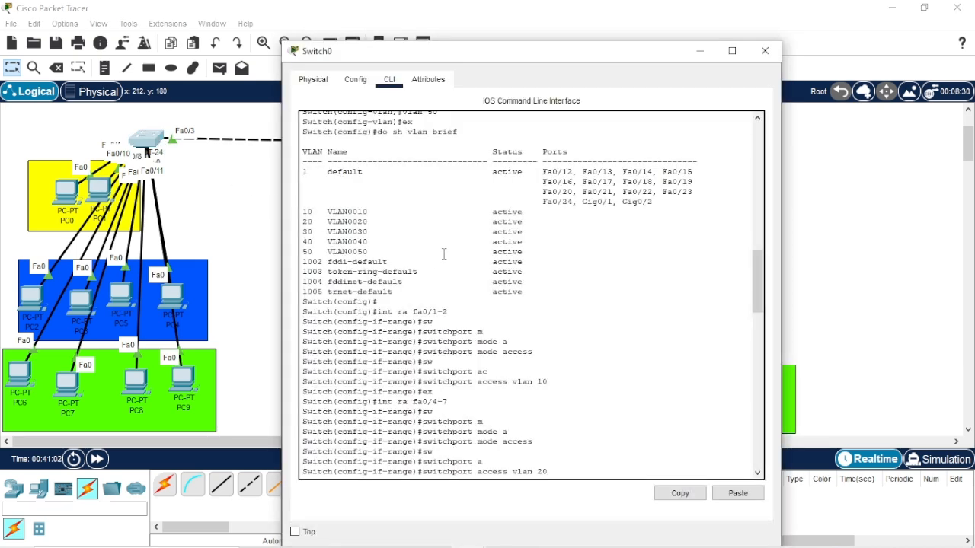
pyautogui.scroll(5, 456, 248)
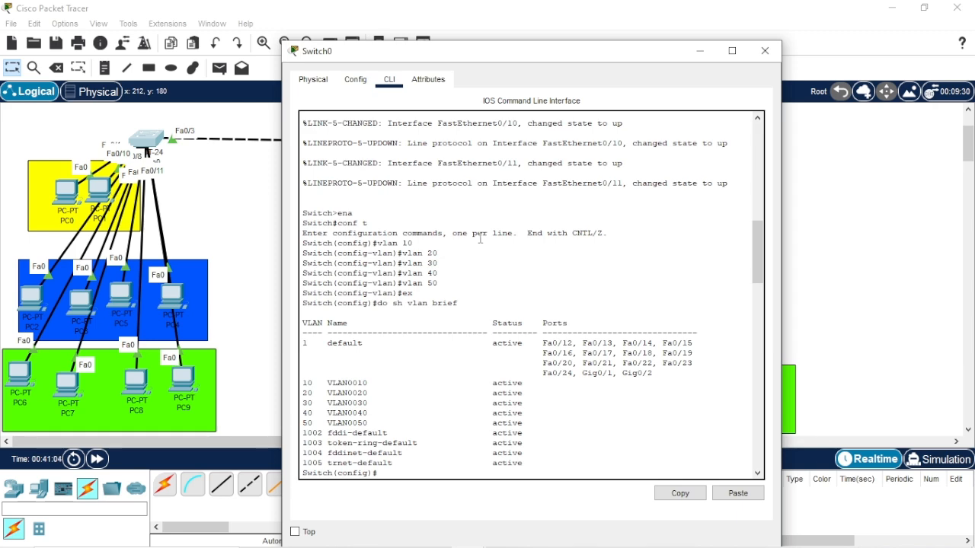
pyautogui.scroll(-5, 483, 241)
pyautogui.scroll(-10, 483, 241)
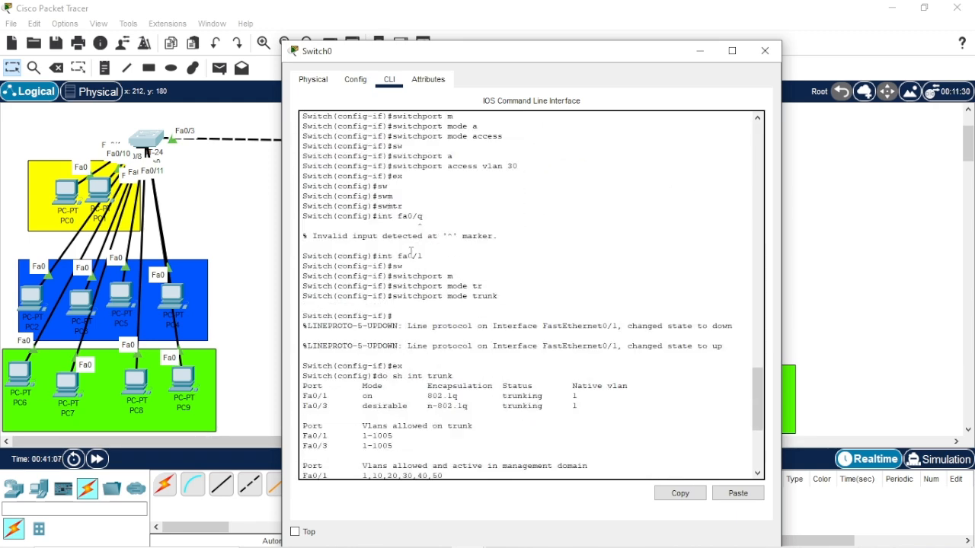
pyautogui.scroll(-3, 411, 251)
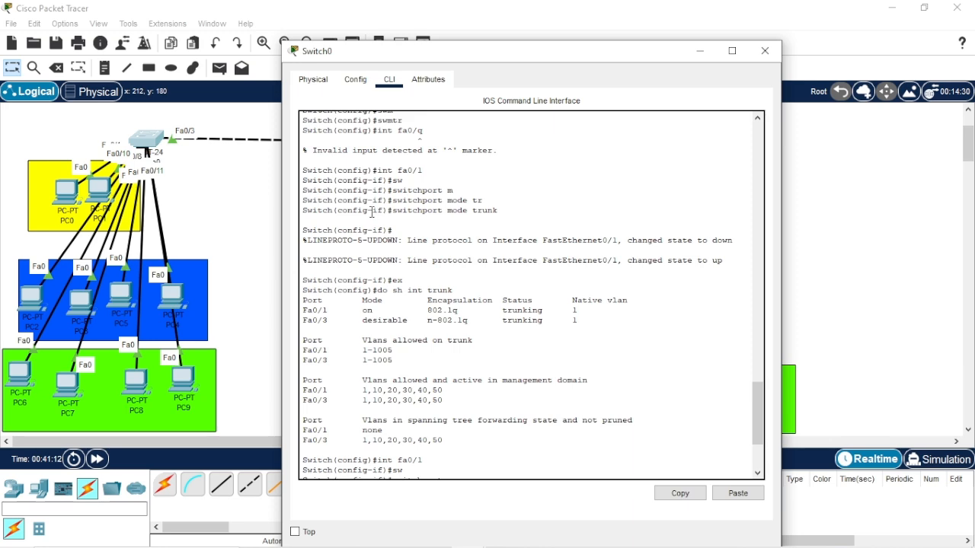
pyautogui.scroll(-4, 385, 329)
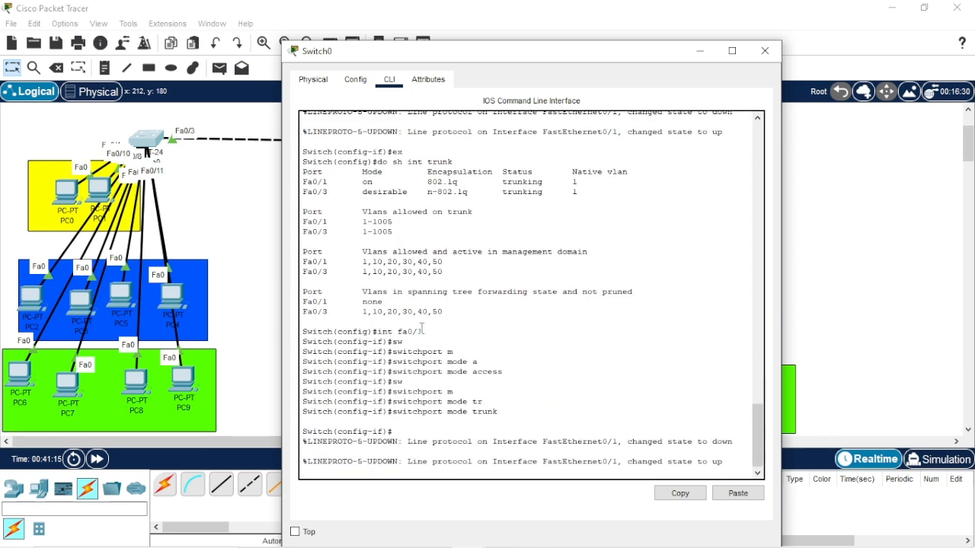
pyautogui.scroll(15, 421, 329)
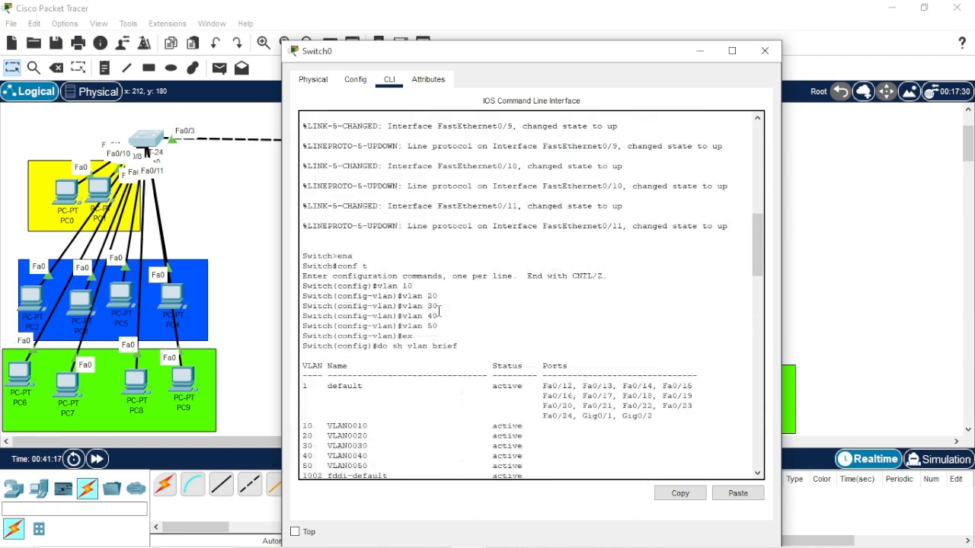
pyautogui.scroll(4, 439, 311)
pyautogui.scroll(12, 440, 310)
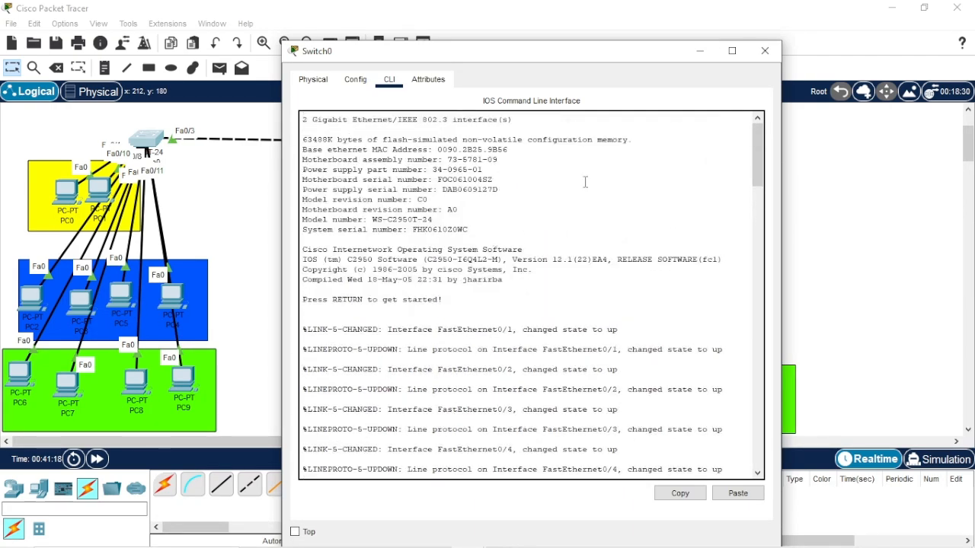
pyautogui.click(698, 50)
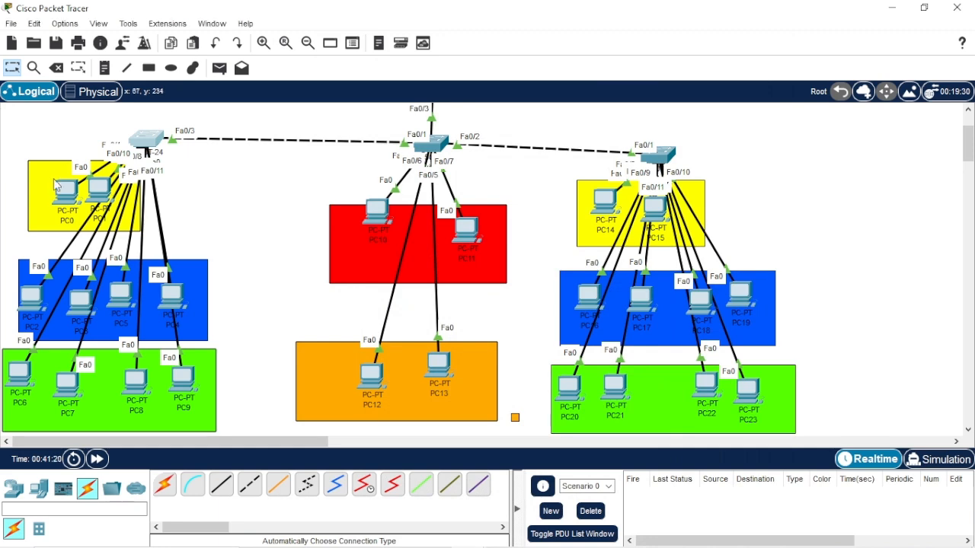
# Step: Move PC0 upward to expose its switch port label, and check its IP configuration
pyautogui.moveTo(47, 176); pyautogui.dragTo(75, 171)
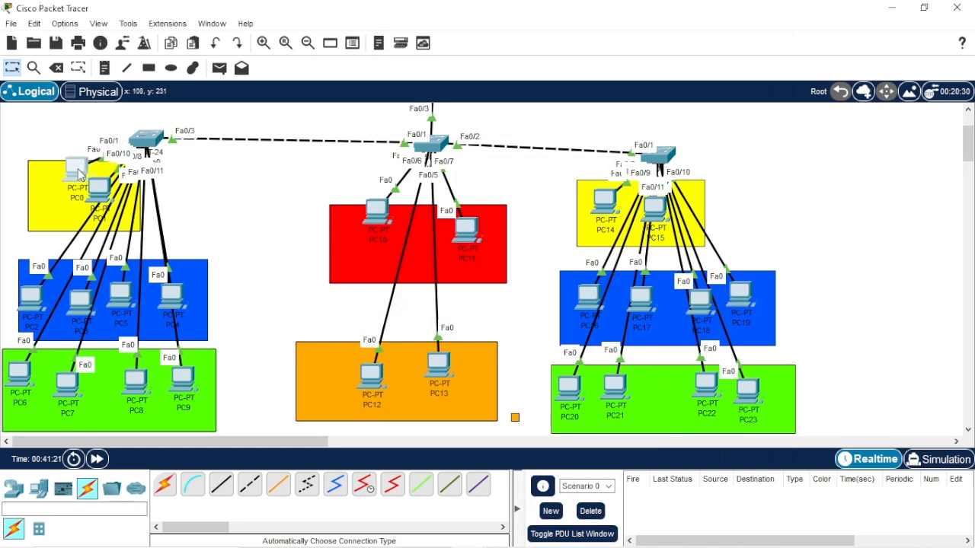
pyautogui.click(78, 169)
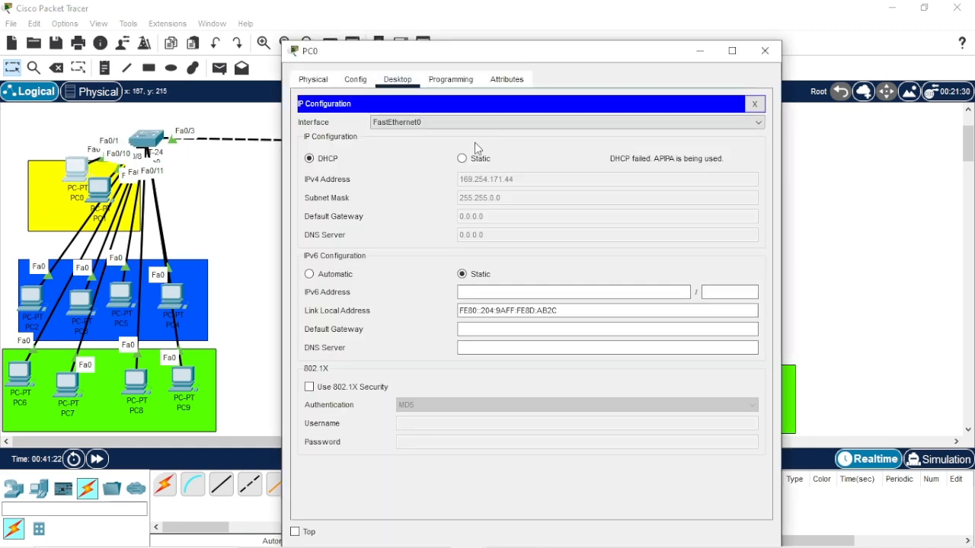
pyautogui.click(763, 51)
# Step: Set PC2's IP configuration in the blue area to DHCP
pyautogui.click(29, 293)
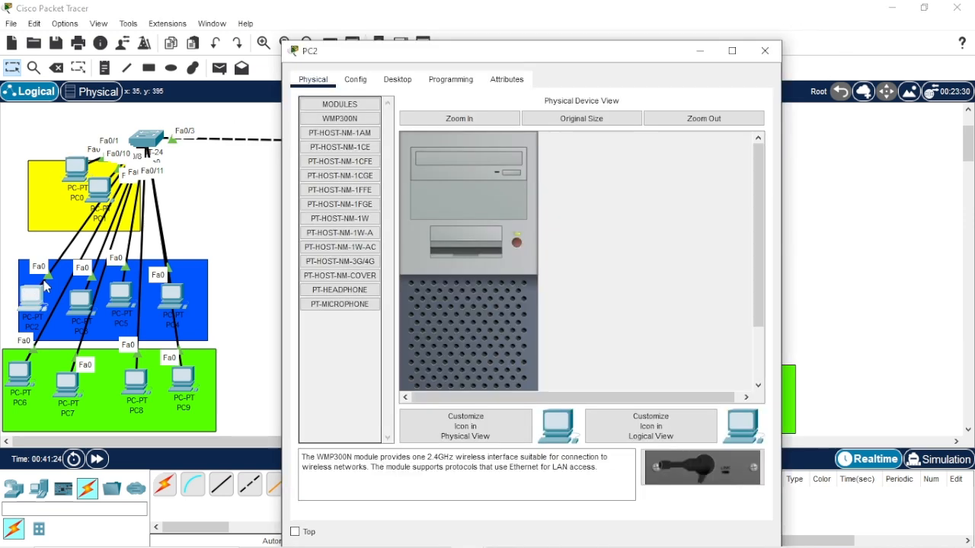
pyautogui.click(398, 79)
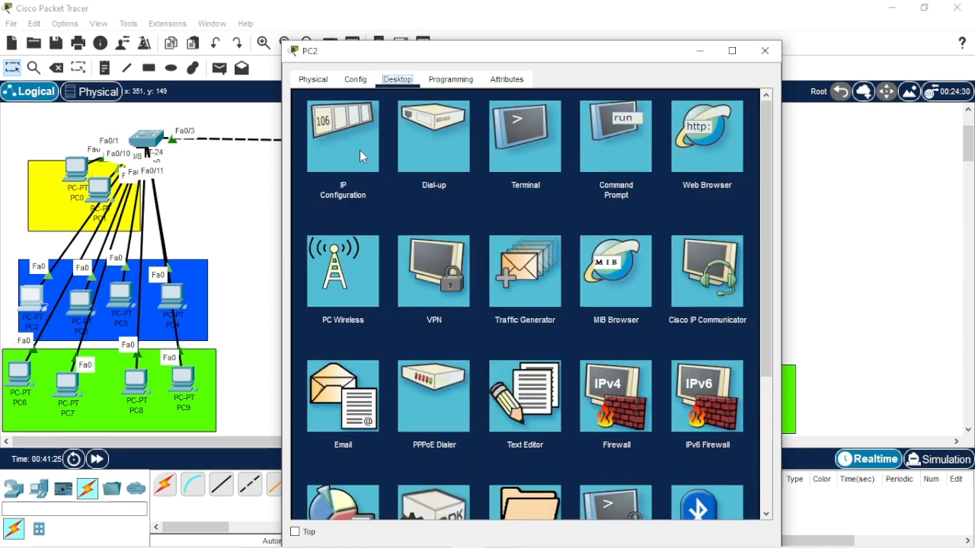
pyautogui.click(347, 147)
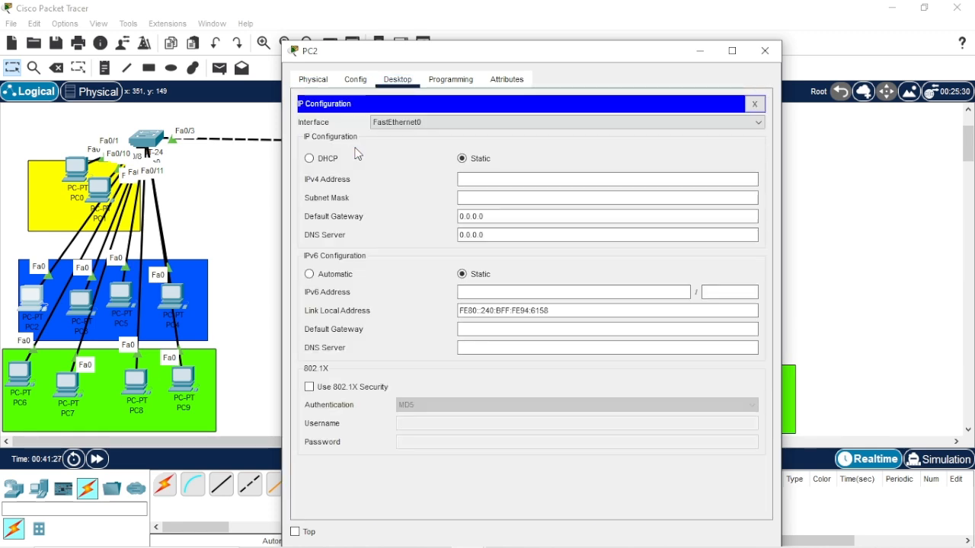
pyautogui.click(322, 157)
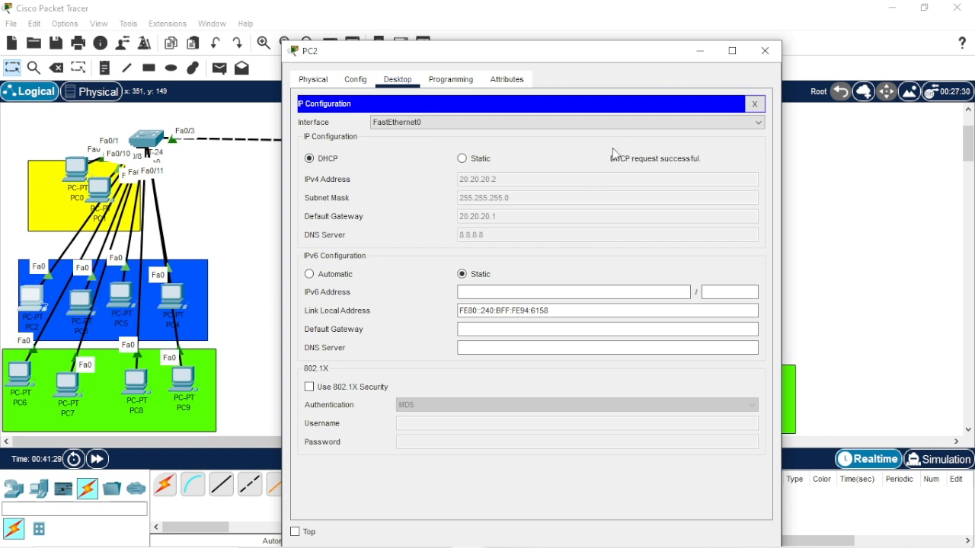
# Step: Set PC3's IP configuration in the blue area to DHCP and minimize its window
pyautogui.click(79, 296)
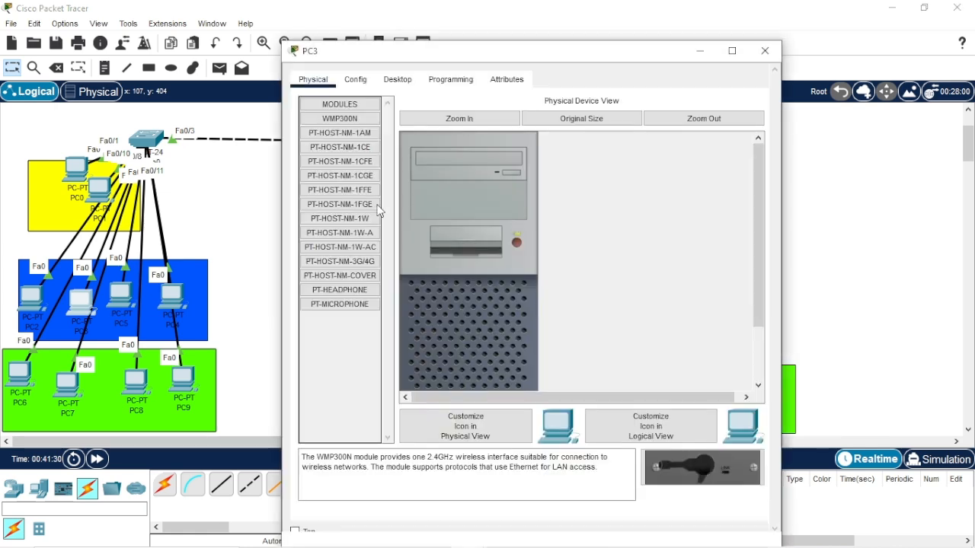
pyautogui.click(376, 193)
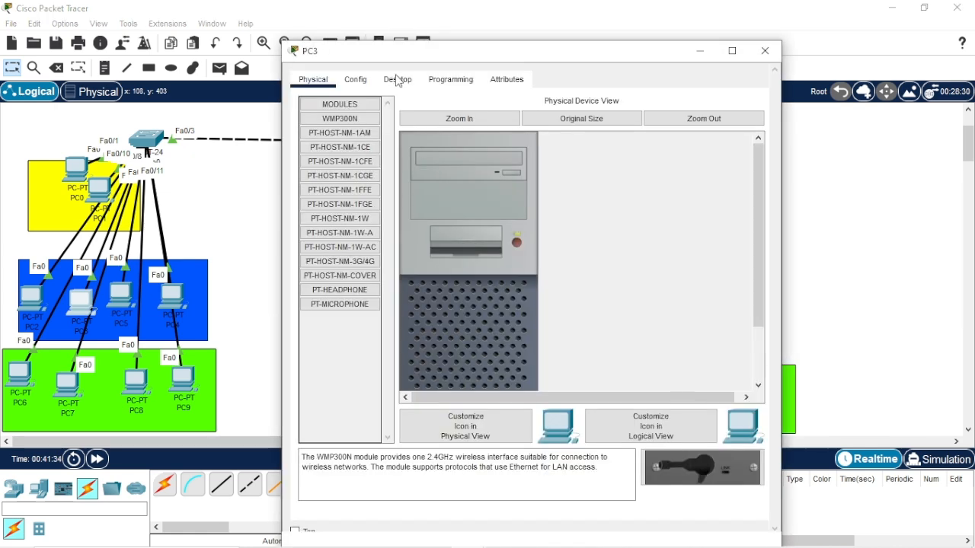
pyautogui.click(396, 80)
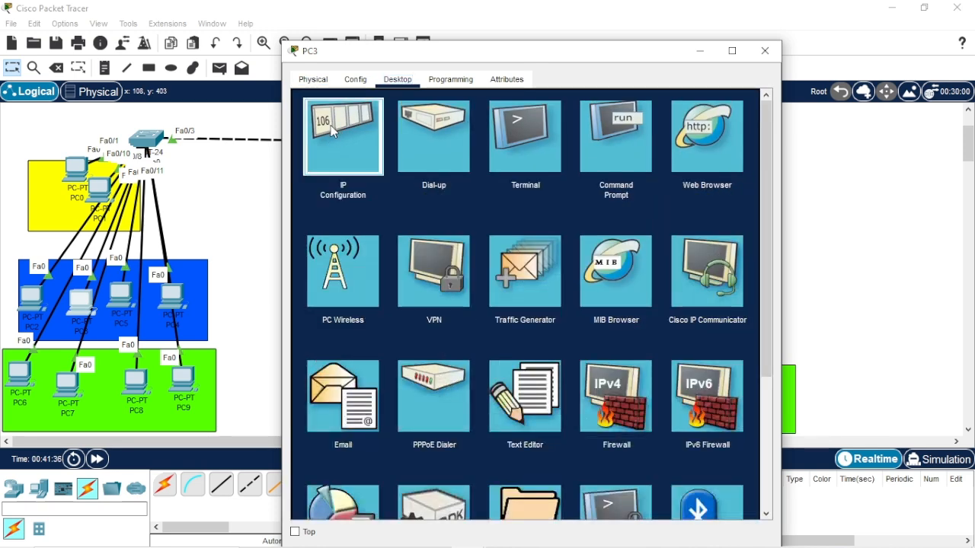
pyautogui.click(371, 143)
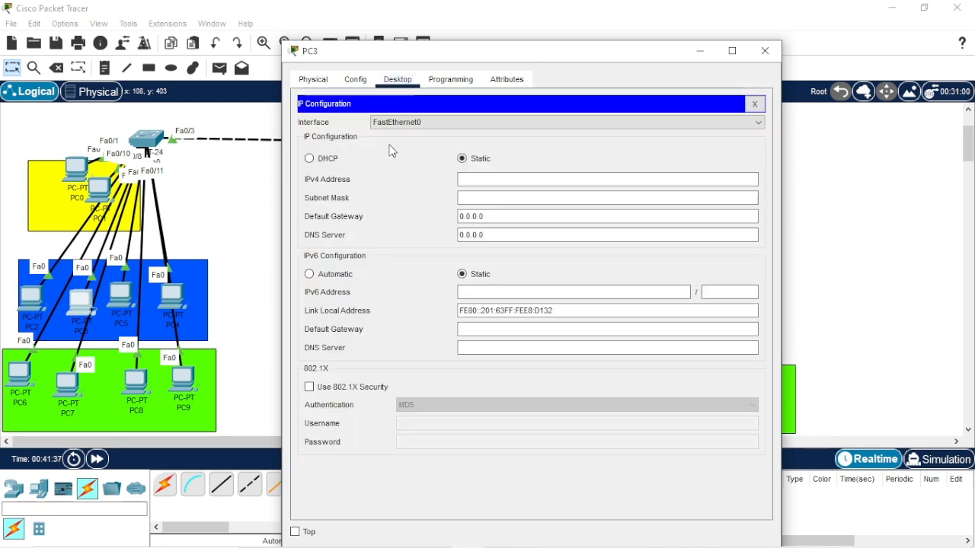
pyautogui.click(309, 158)
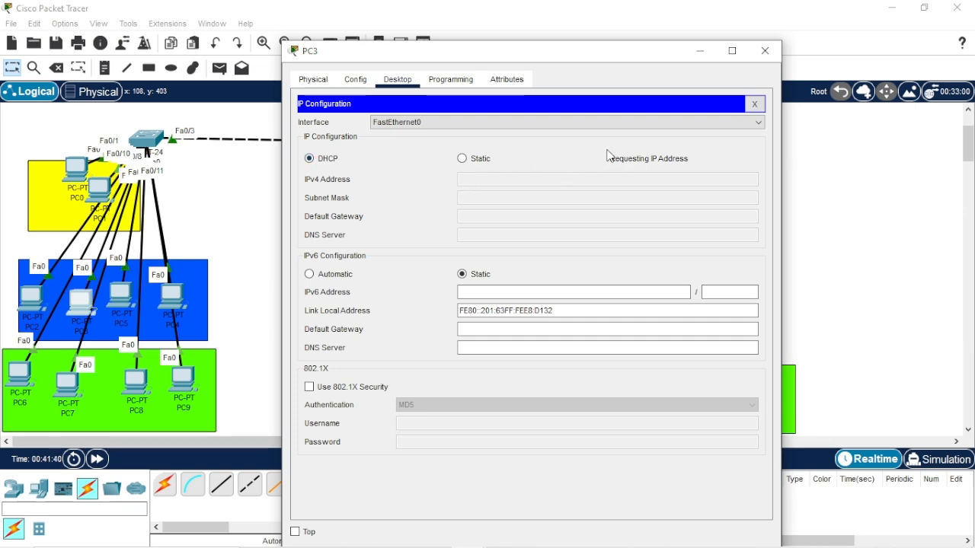
pyautogui.click(701, 50)
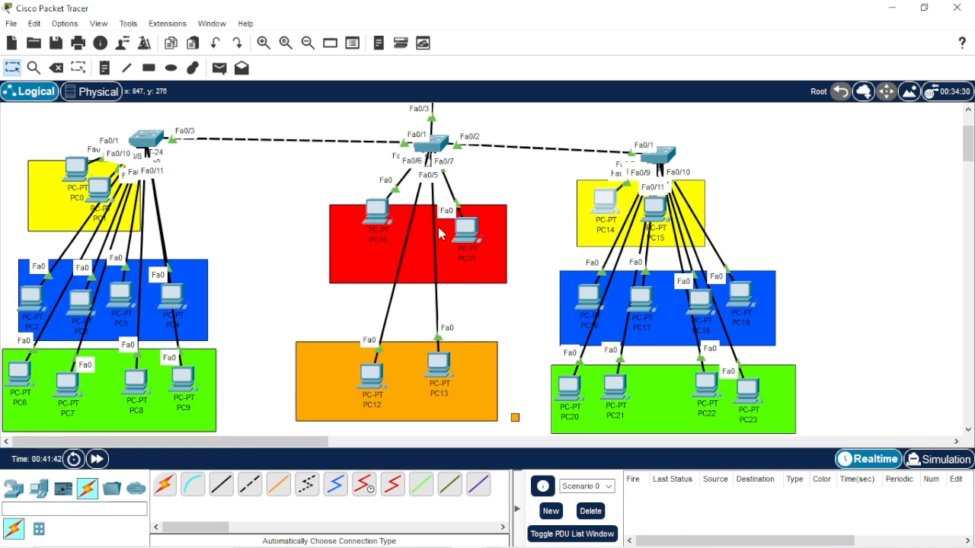
# Step: Set the IP configuration of PC14 in the yellow area to DHCP and minimize its window
pyautogui.click(386, 222)
pyautogui.click(605, 201)
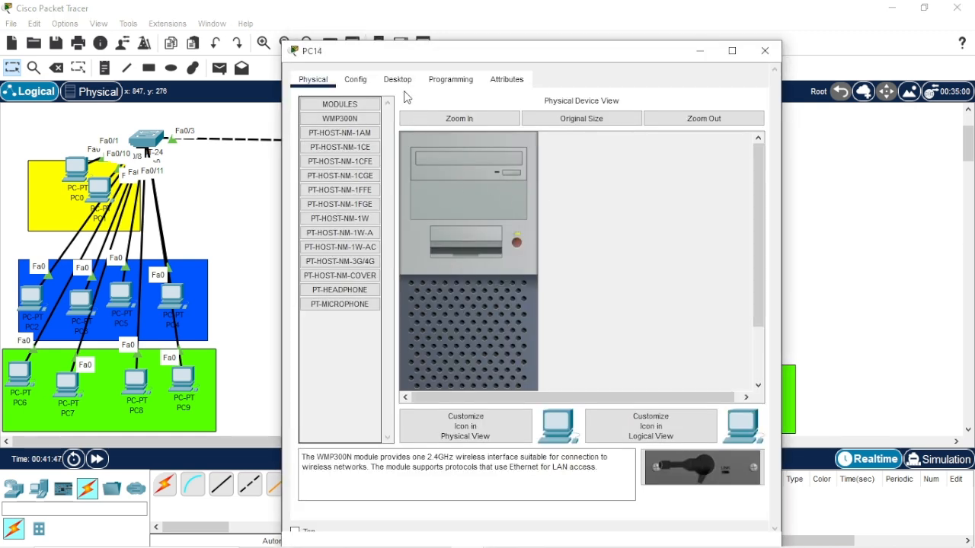
pyautogui.click(395, 82)
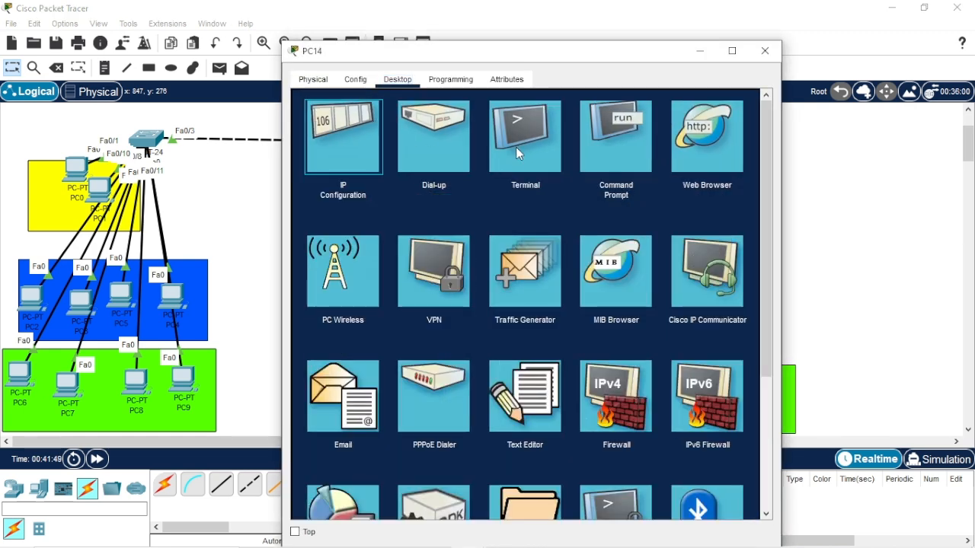
pyautogui.click(376, 155)
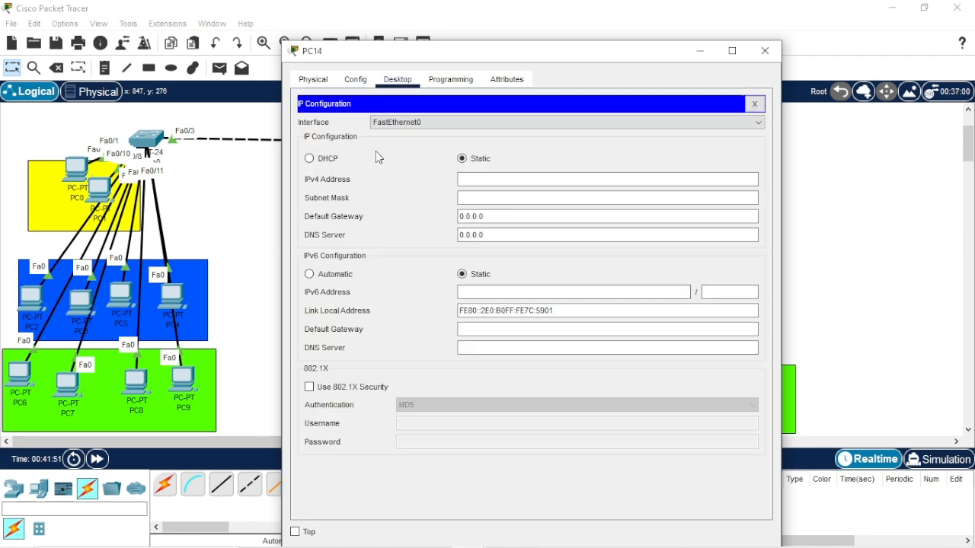
pyautogui.click(316, 159)
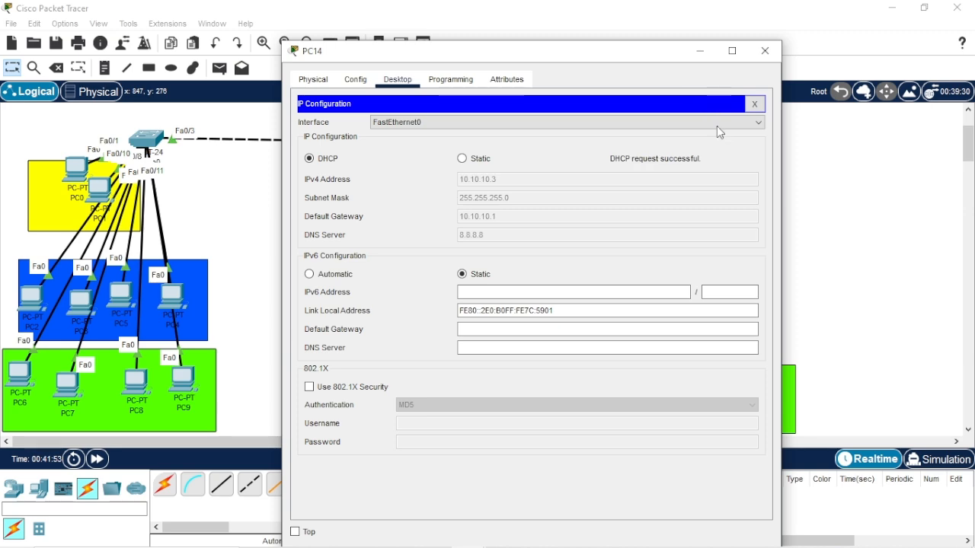
pyautogui.click(698, 51)
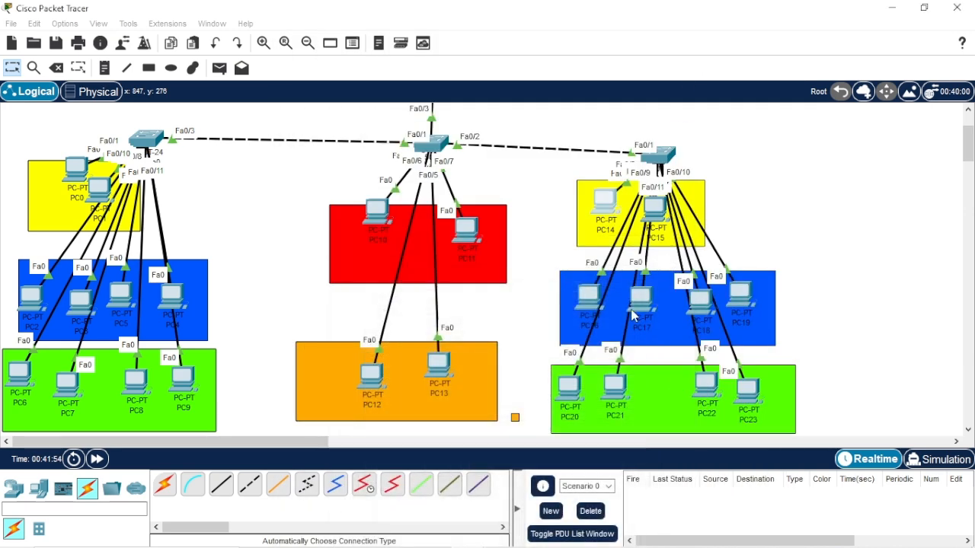
# Step: Set the IP configuration of PC20 in the green area to DHCP and minimize its window
pyautogui.click(574, 379)
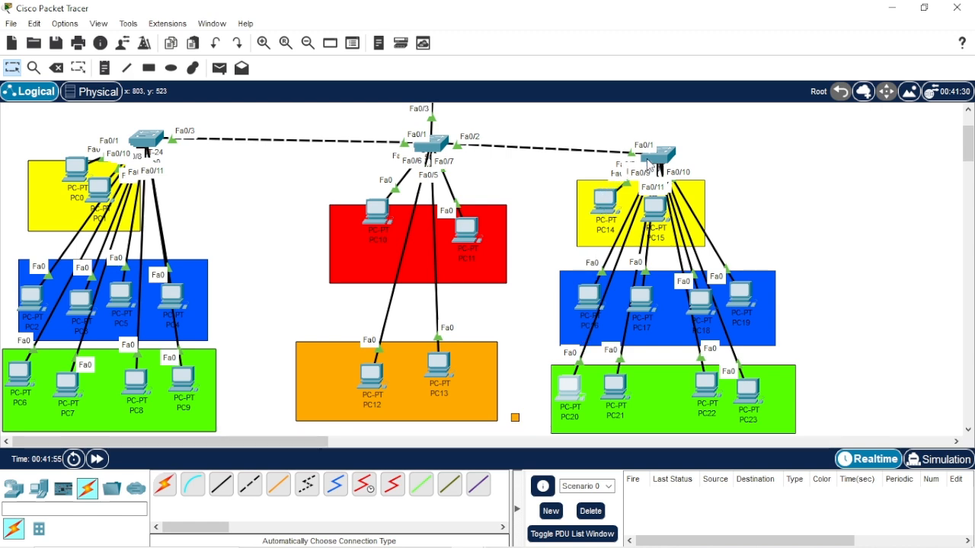
pyautogui.click(574, 390)
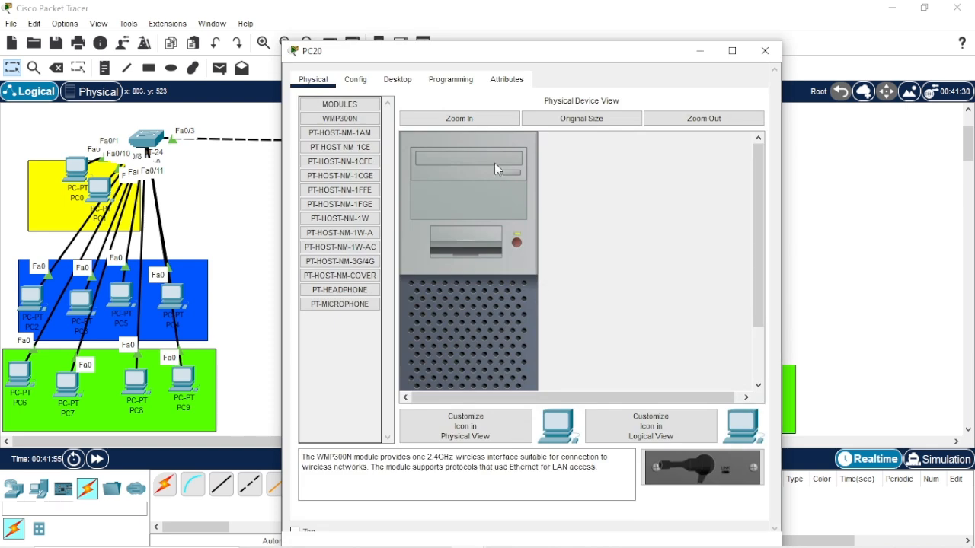
pyautogui.click(396, 82)
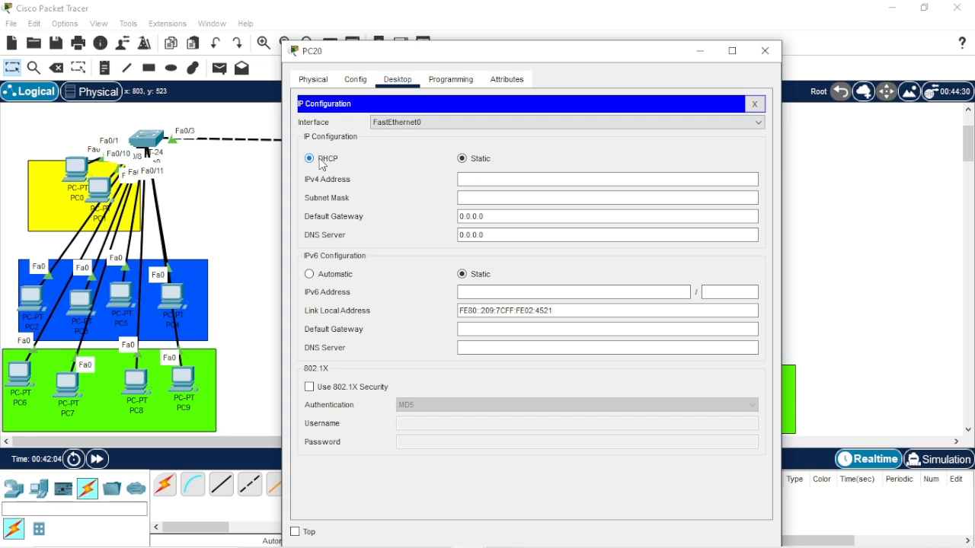
pyautogui.click(322, 162)
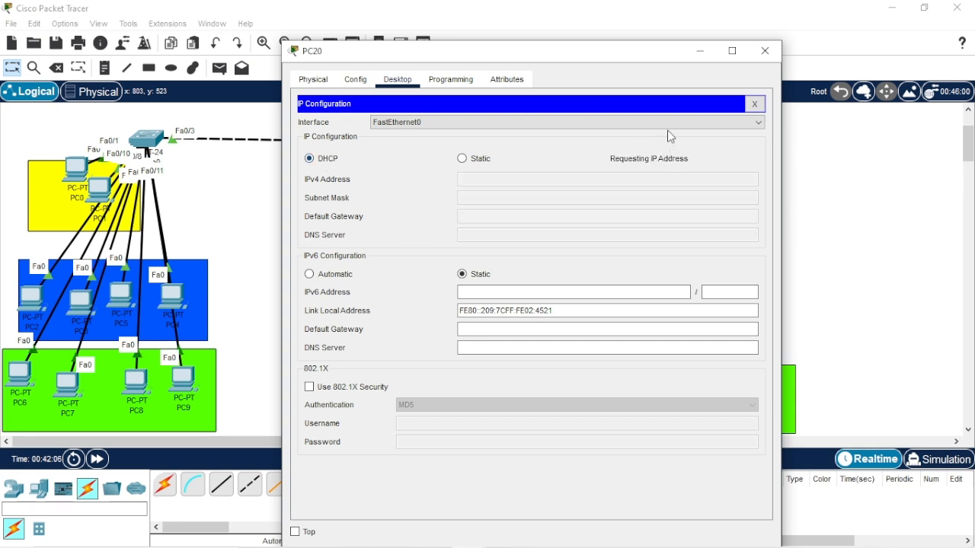
pyautogui.click(700, 52)
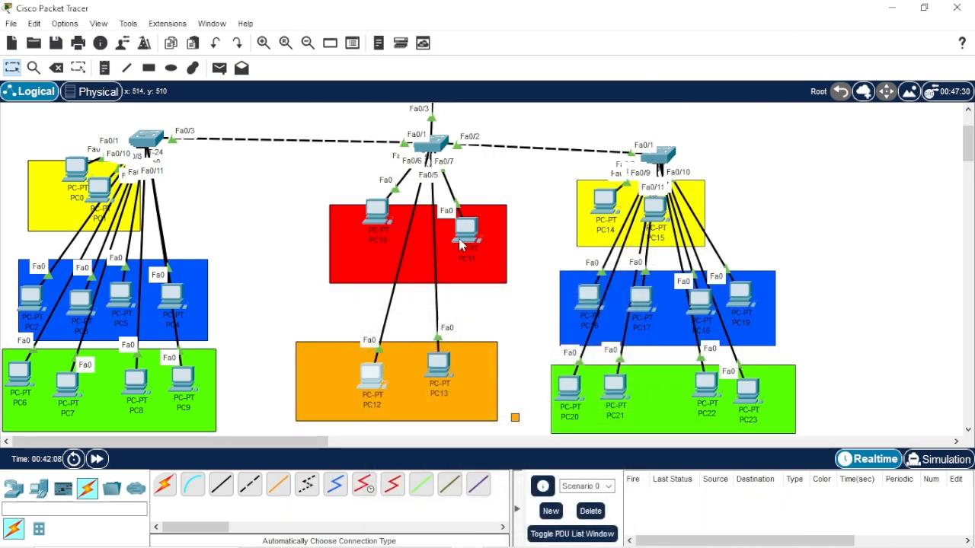
# Step: Set the IP configuration of PC12 in the orange area to DHCP and minimize its window
pyautogui.click(475, 230)
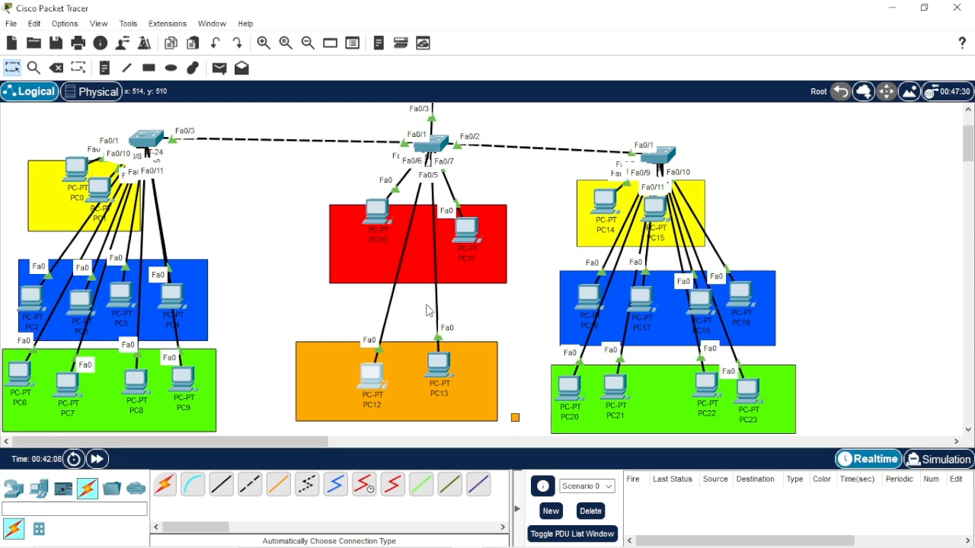
pyautogui.click(381, 366)
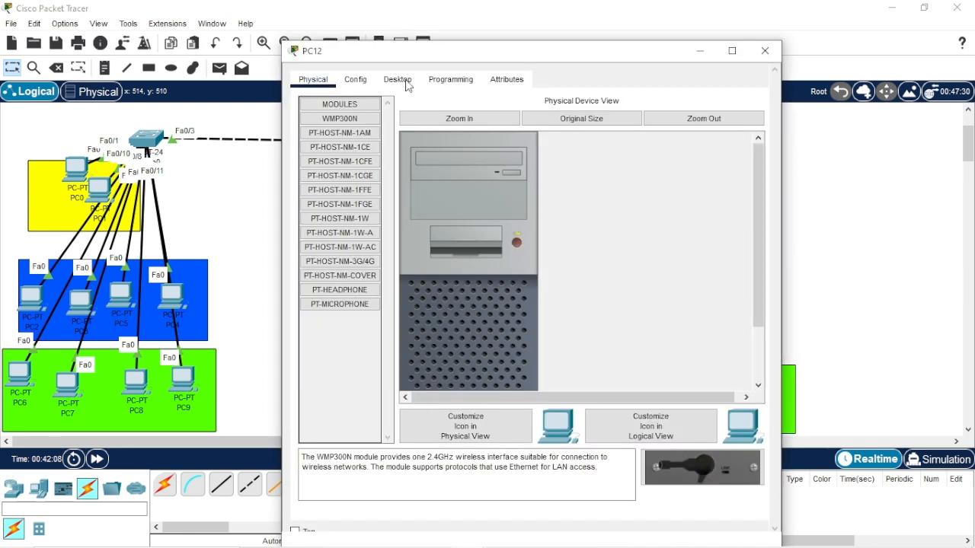
pyautogui.click(403, 82)
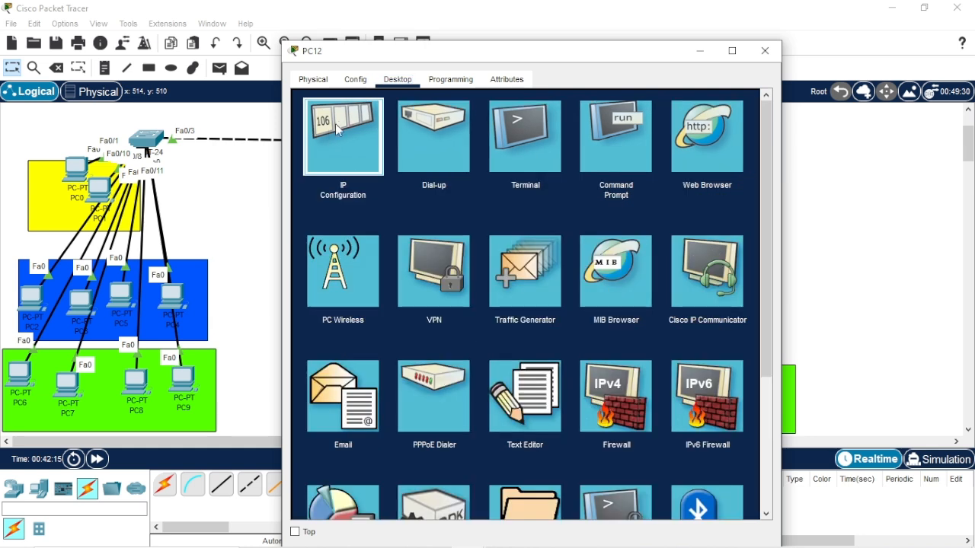
pyautogui.click(355, 172)
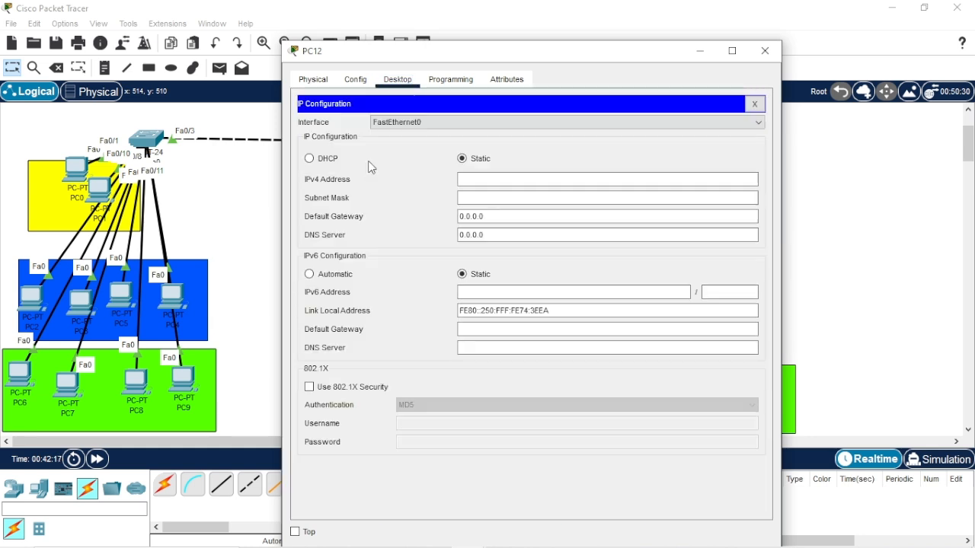
pyautogui.click(309, 158)
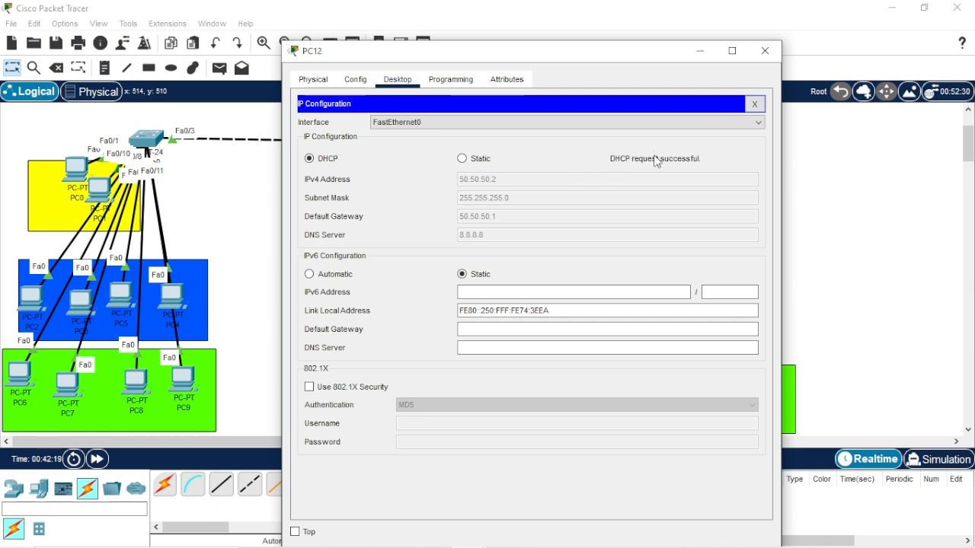
pyautogui.click(700, 52)
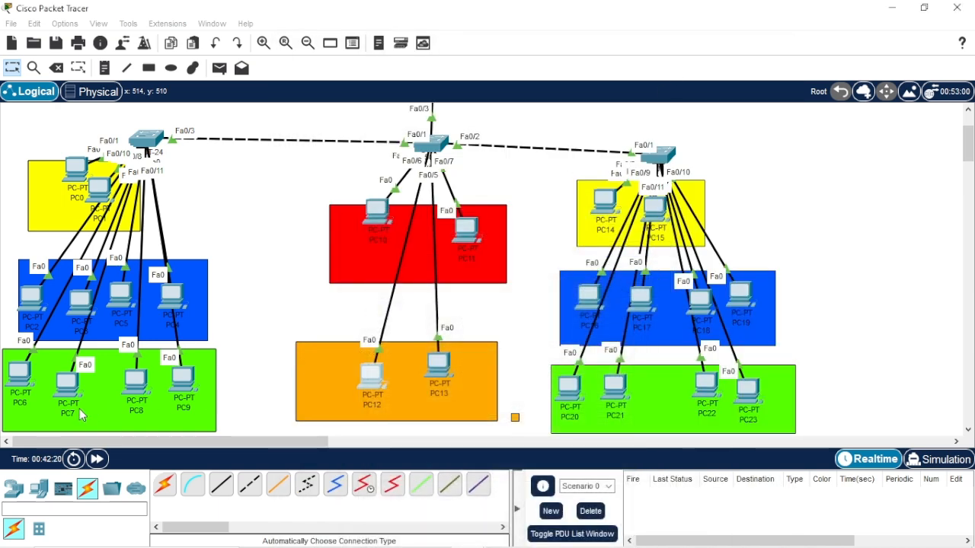
# Step: Set the IP configuration of PC6 in the green area to DHCP and minimize its window
pyautogui.click(21, 374)
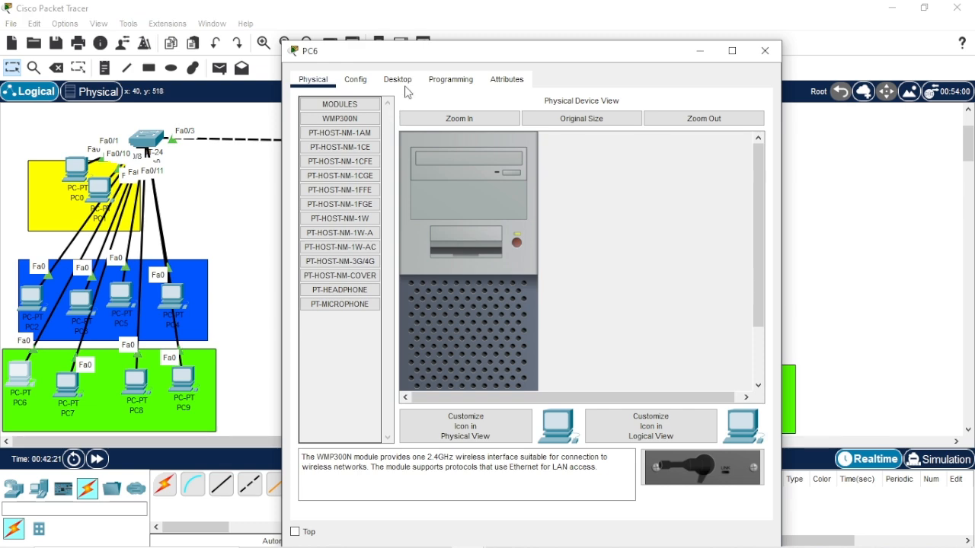
pyautogui.click(401, 85)
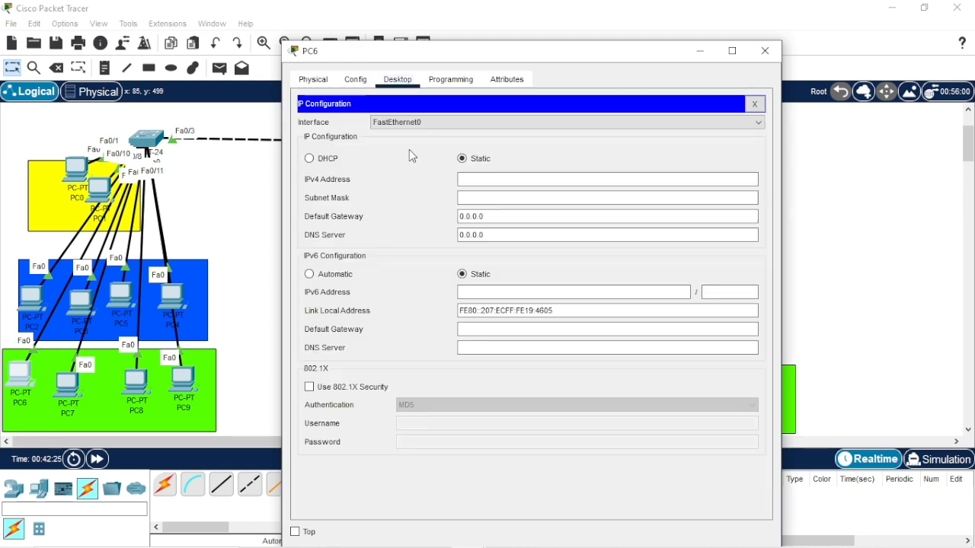
pyautogui.click(346, 157)
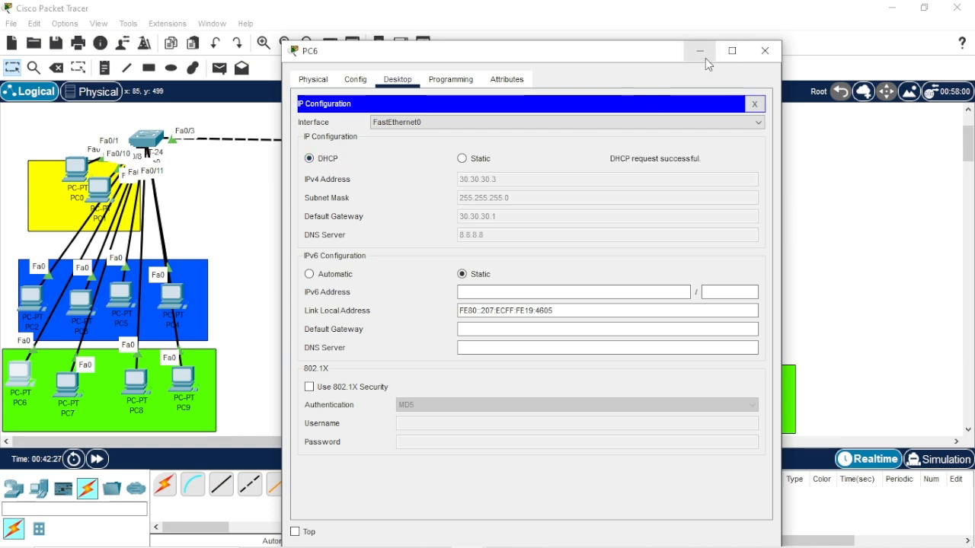
pyautogui.click(706, 58)
# Step: Send a simple PDU from PC14 to PC1 to test connectivity between the two yellow areas
pyautogui.click(219, 68)
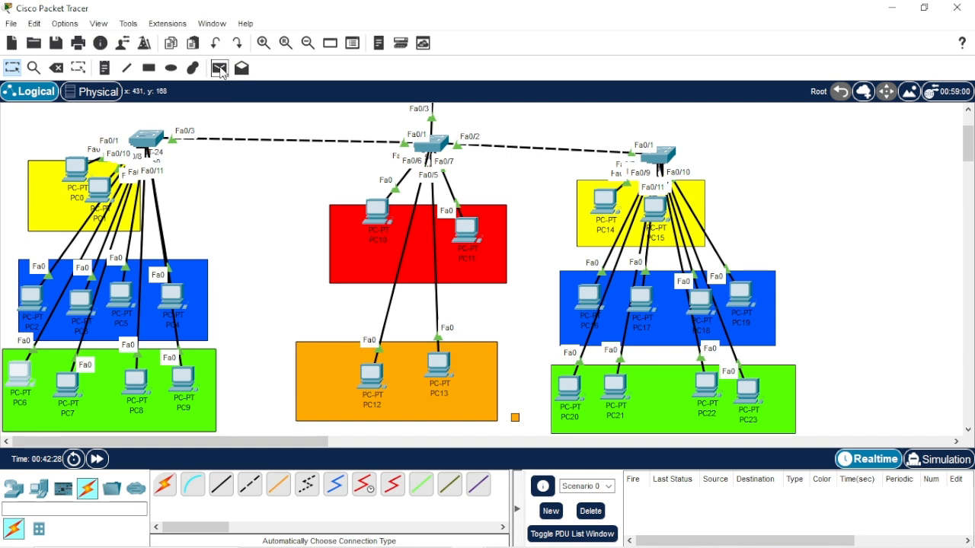
pyautogui.click(101, 186)
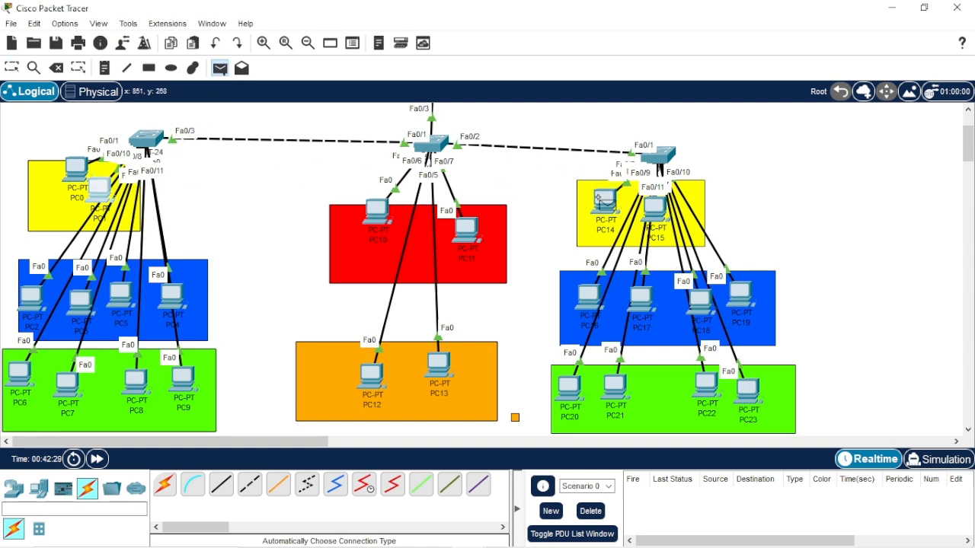
pyautogui.click(598, 198)
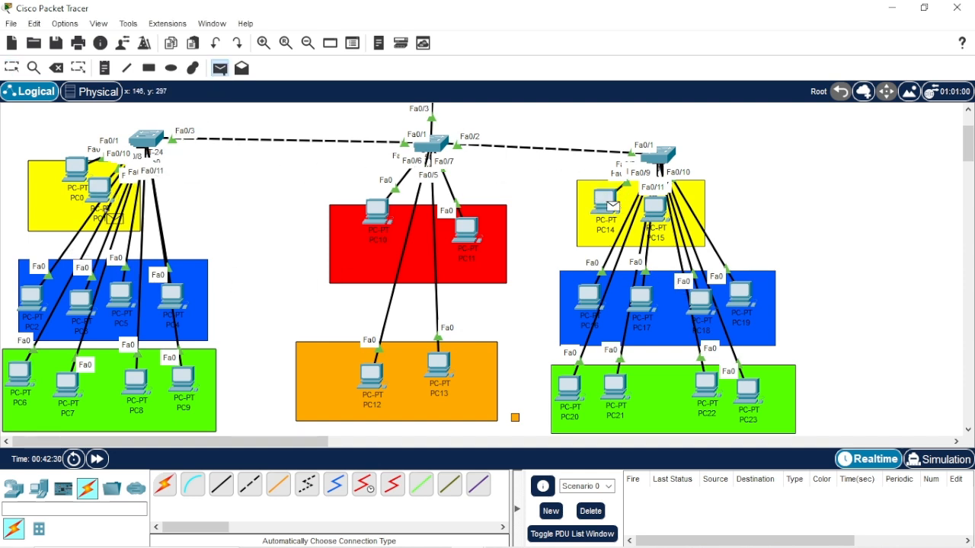
pyautogui.click(99, 190)
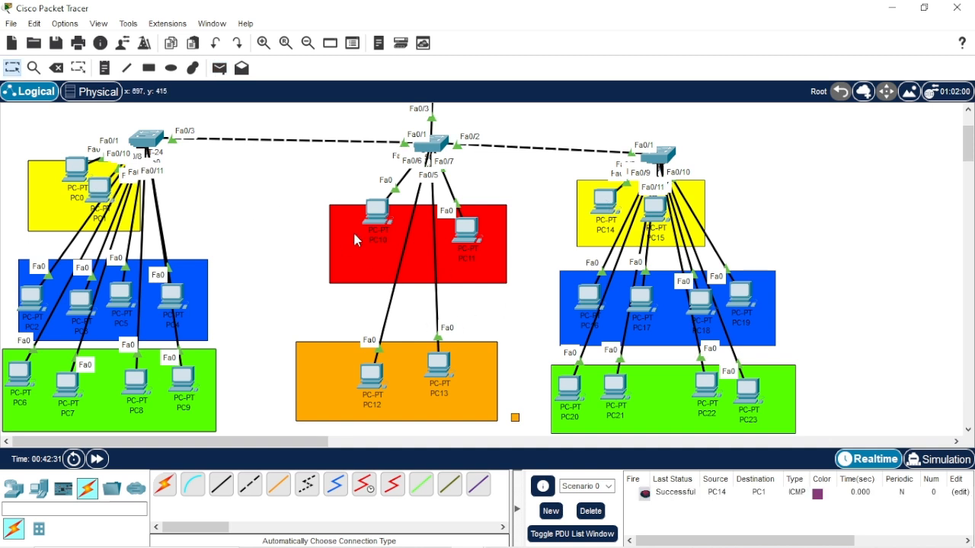
# Step: Try to send a simple PDU from PC2 to PC16 and clear the existing PDU test from Scenario 0
pyautogui.click(220, 68)
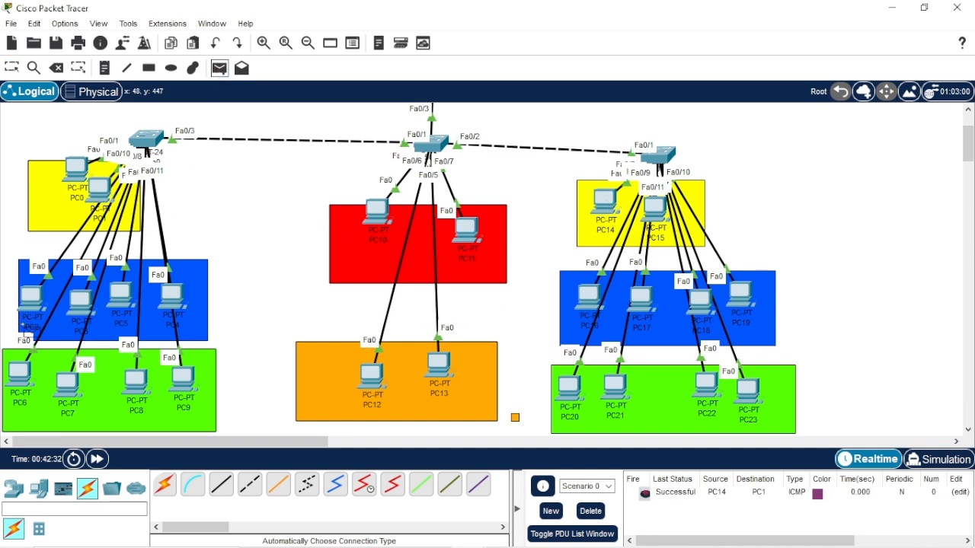
pyautogui.click(29, 297)
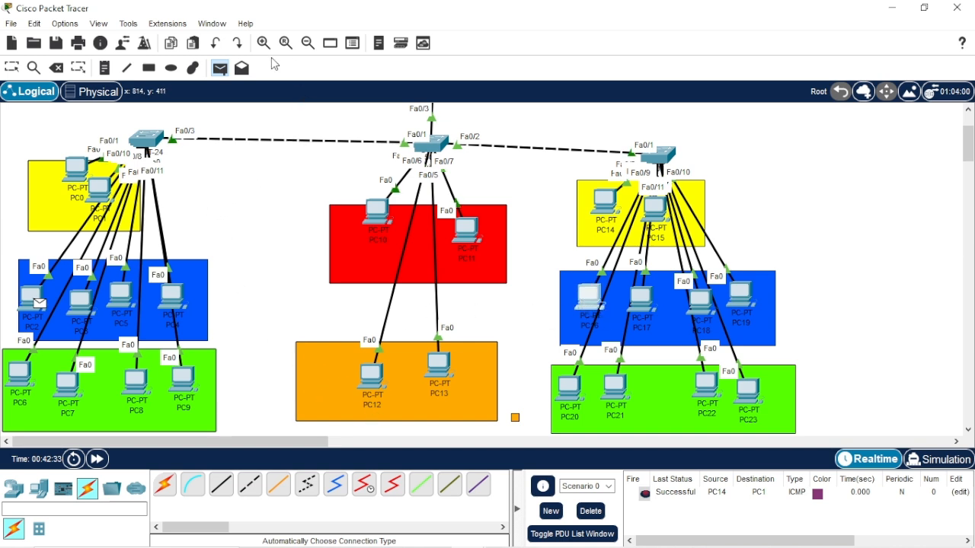
pyautogui.click(34, 299)
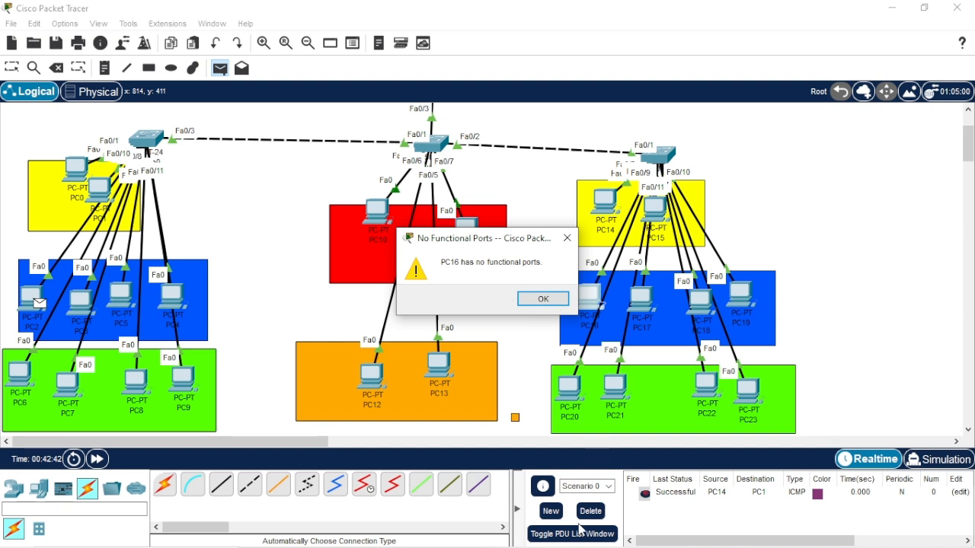
pyautogui.press('Return')
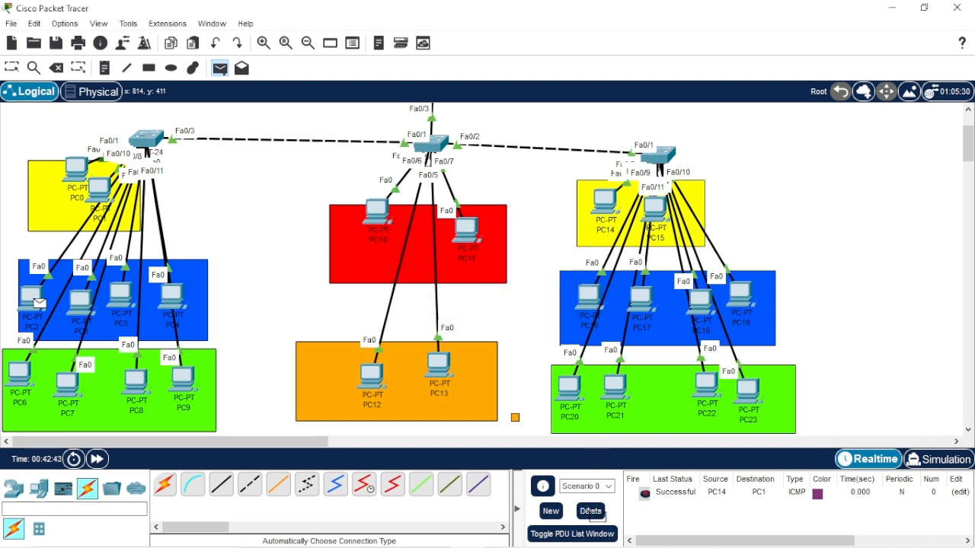
pyautogui.click(592, 511)
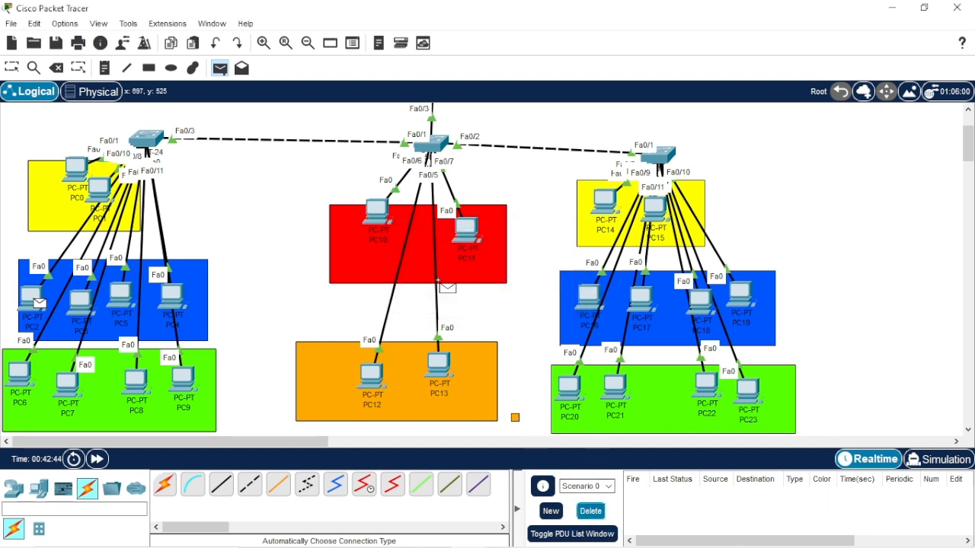
# Step: Try again to send a simple PDU from PC2 to PC16 between the two blue areas
pyautogui.click(219, 70)
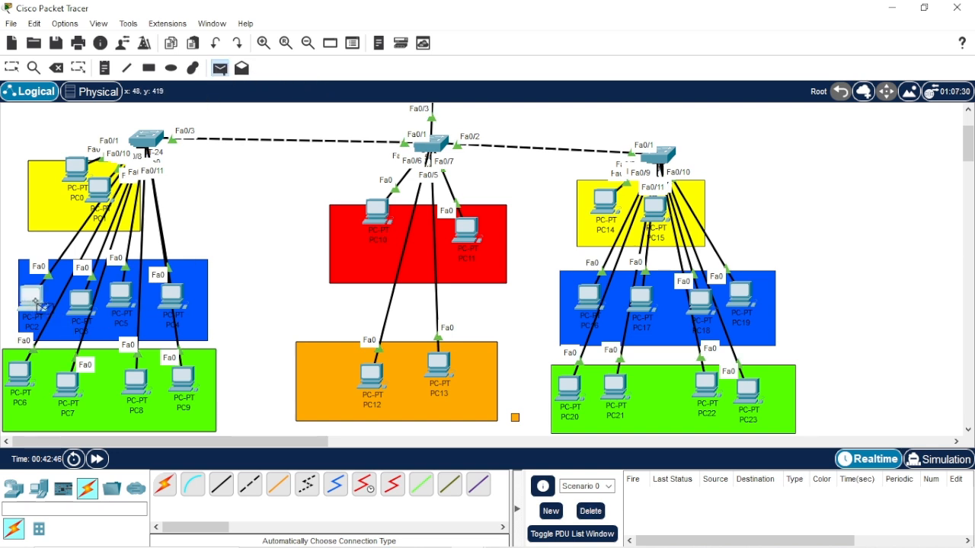
pyautogui.click(36, 304)
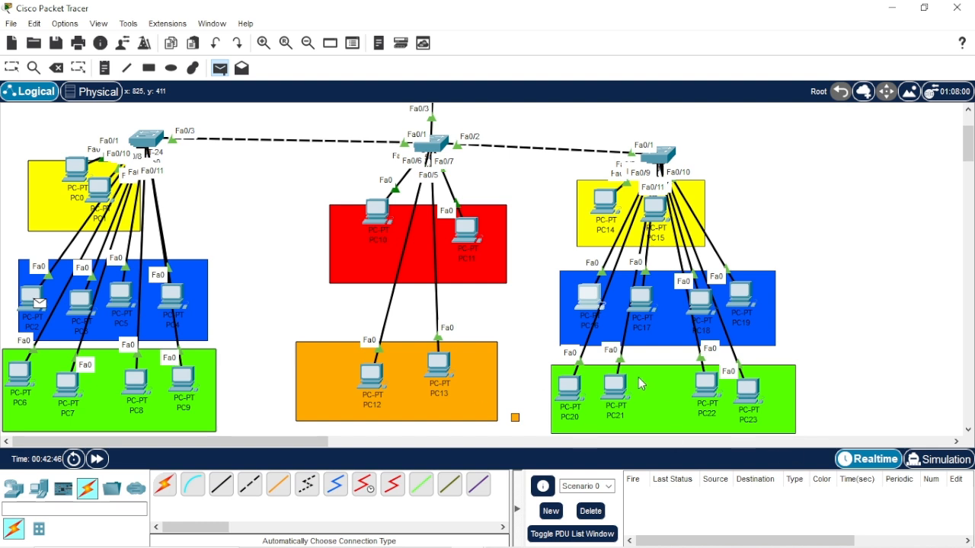
pyautogui.click(590, 296)
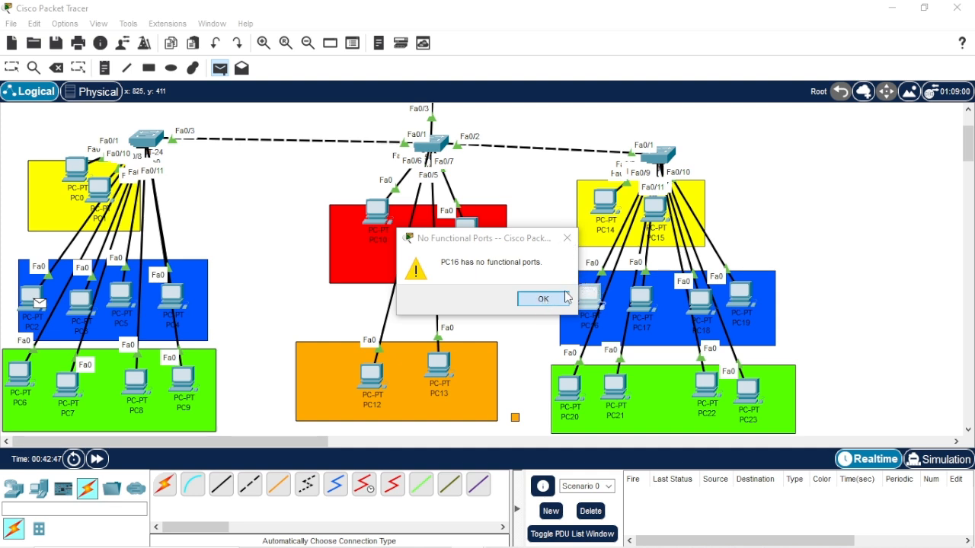
pyautogui.click(566, 298)
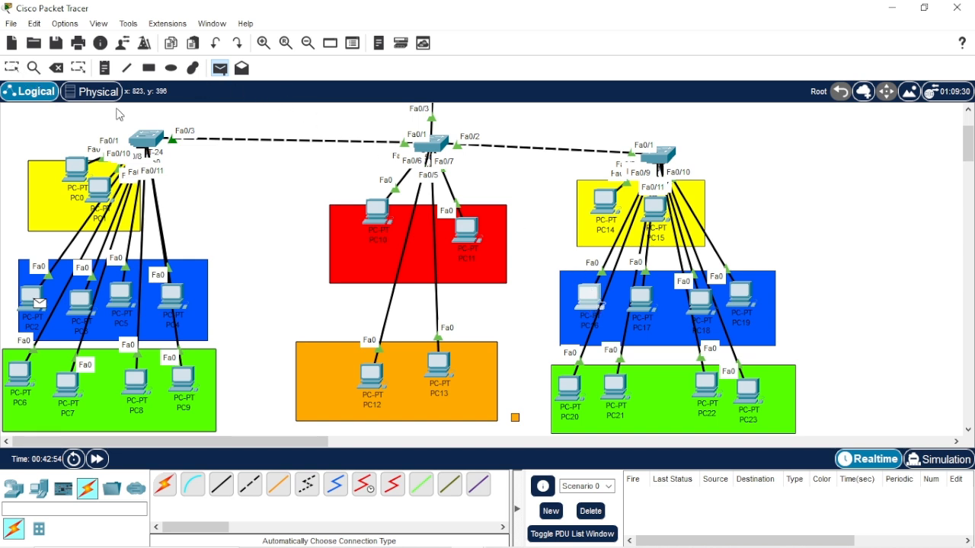
pyautogui.click(591, 296)
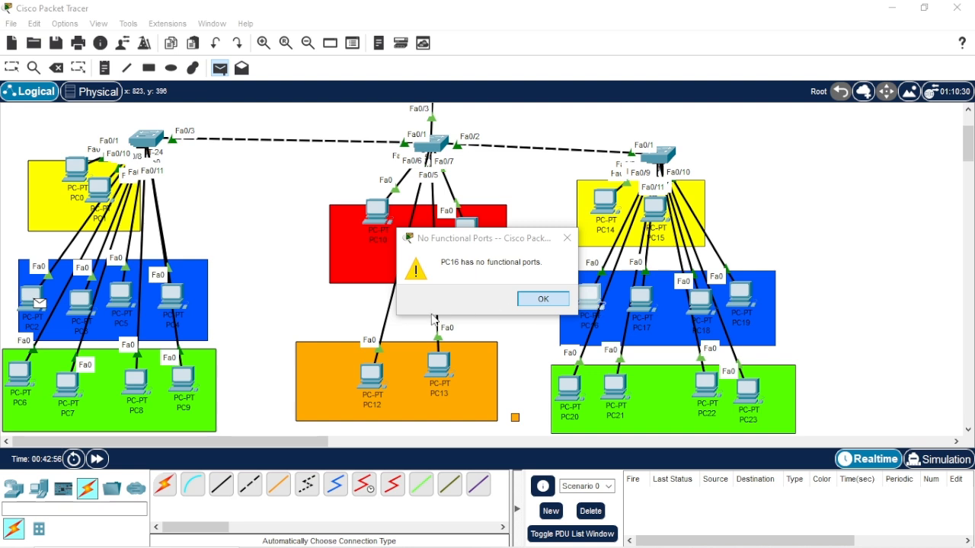
pyautogui.click(544, 299)
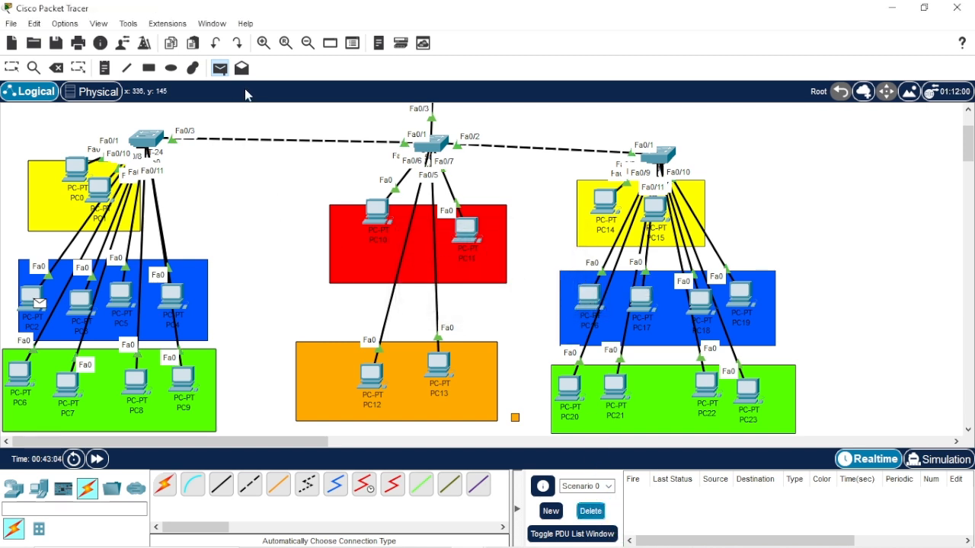
# Step: Set the IP configuration of PC16 in the blue area to DHCP and minimize its window
pyautogui.click(11, 68)
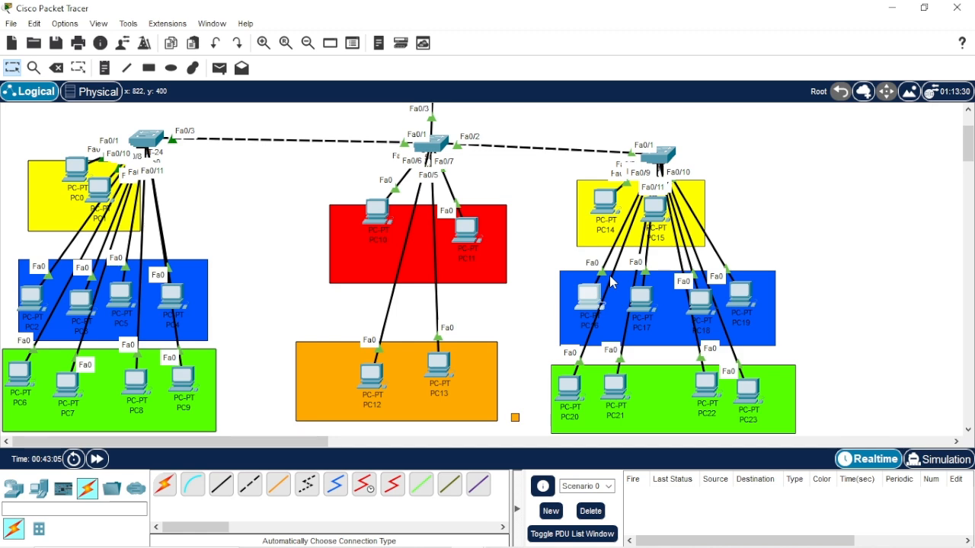
pyautogui.click(612, 282)
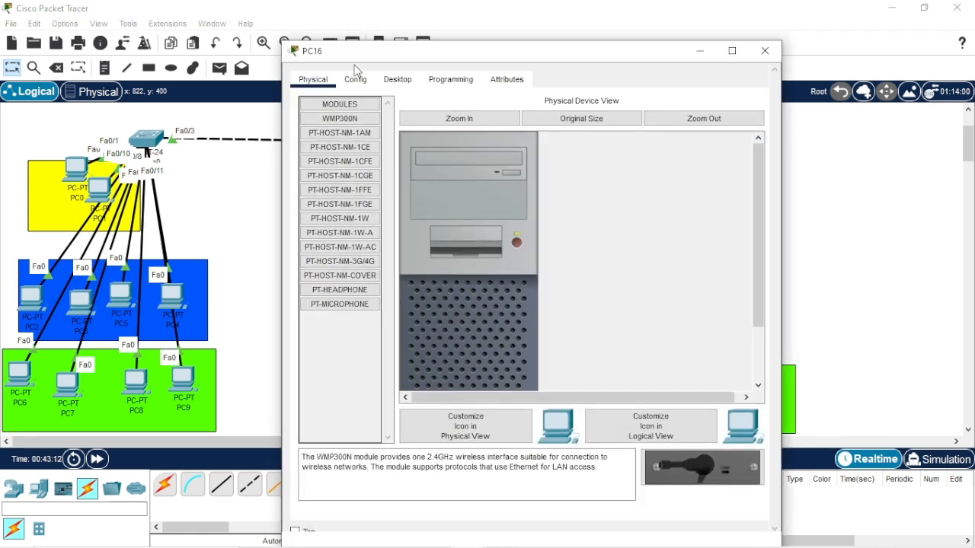
pyautogui.click(358, 80)
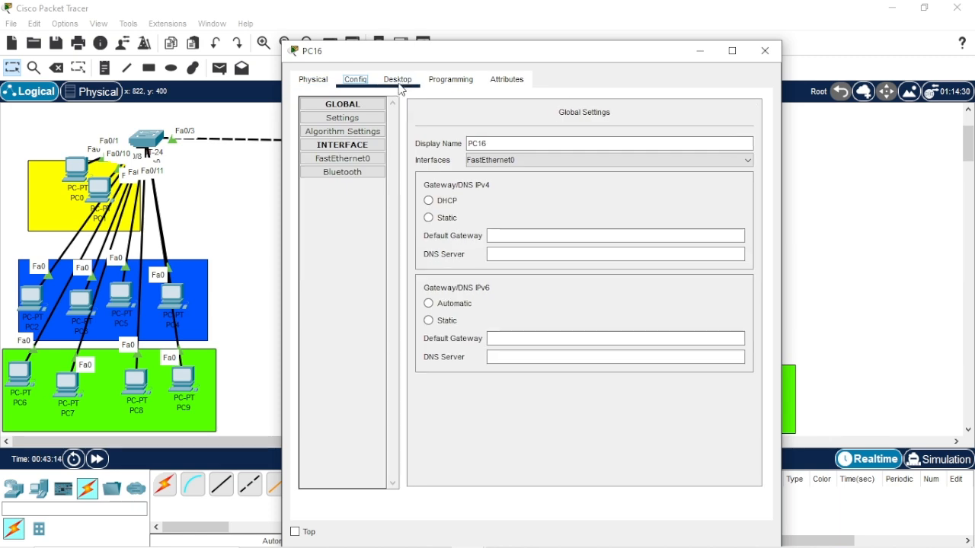
pyautogui.click(398, 83)
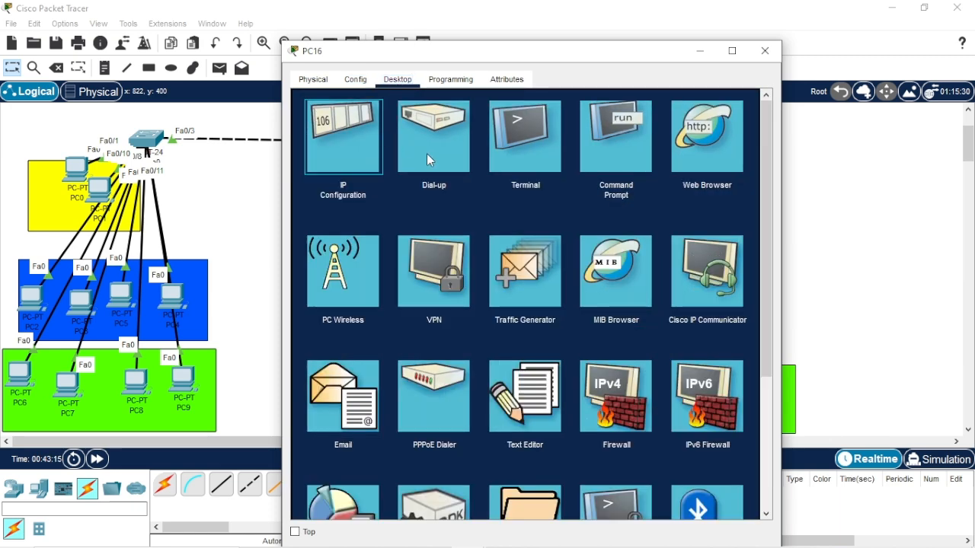
pyautogui.click(371, 163)
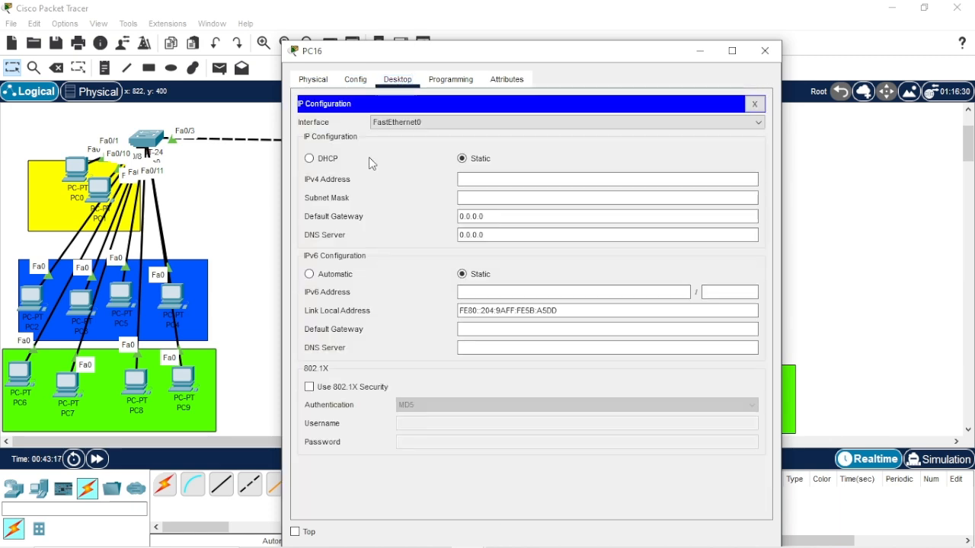
pyautogui.click(311, 158)
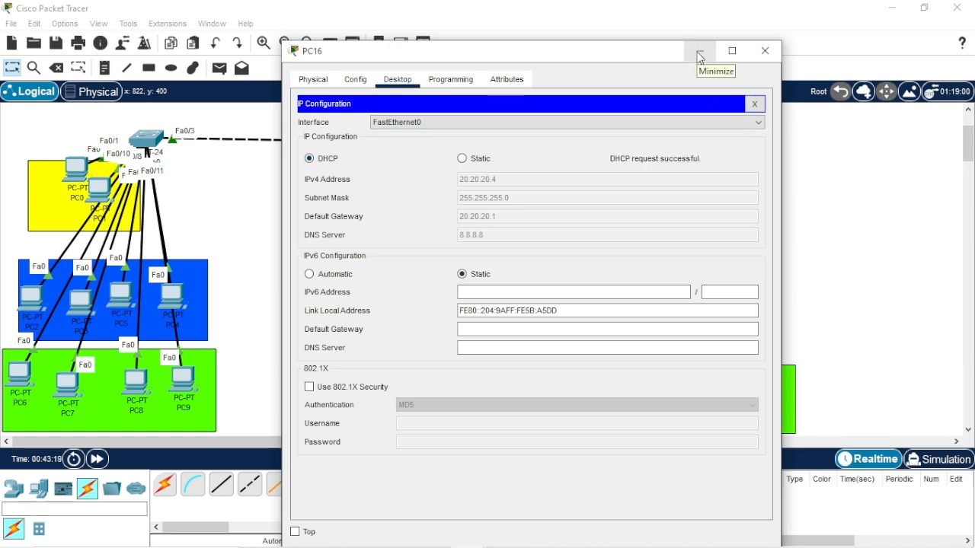
pyautogui.click(700, 56)
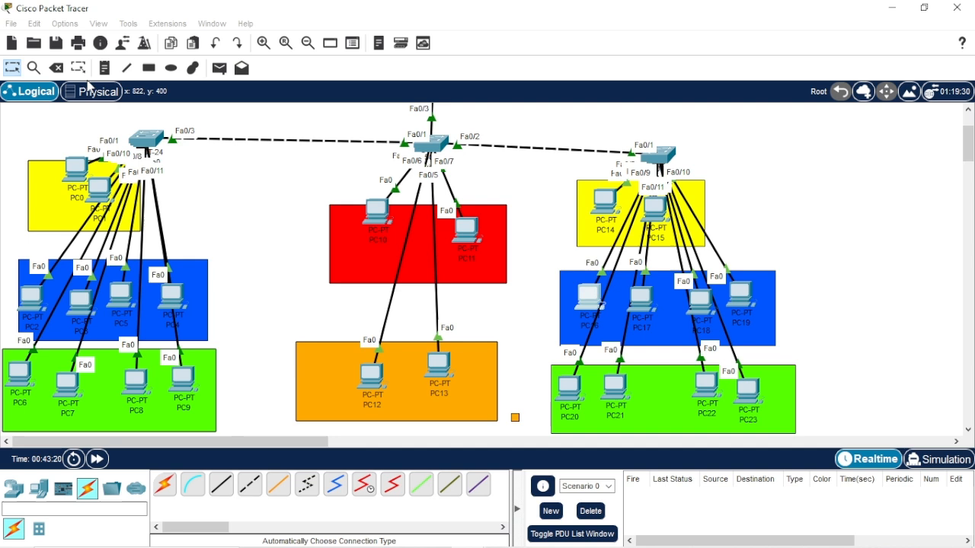
# Step: Send a simple PDU from PC2 to PC16 to test connectivity between the two blue areas
pyautogui.click(219, 67)
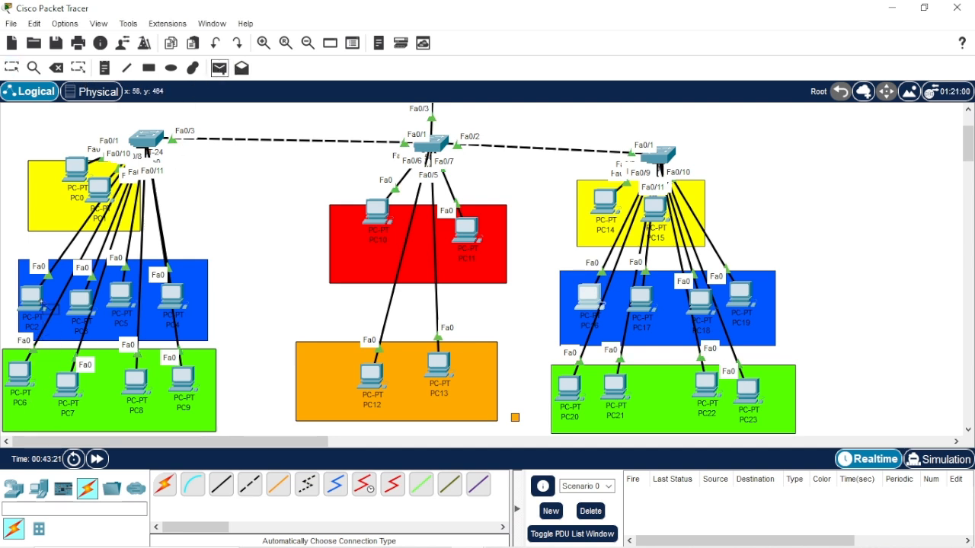
pyautogui.click(34, 301)
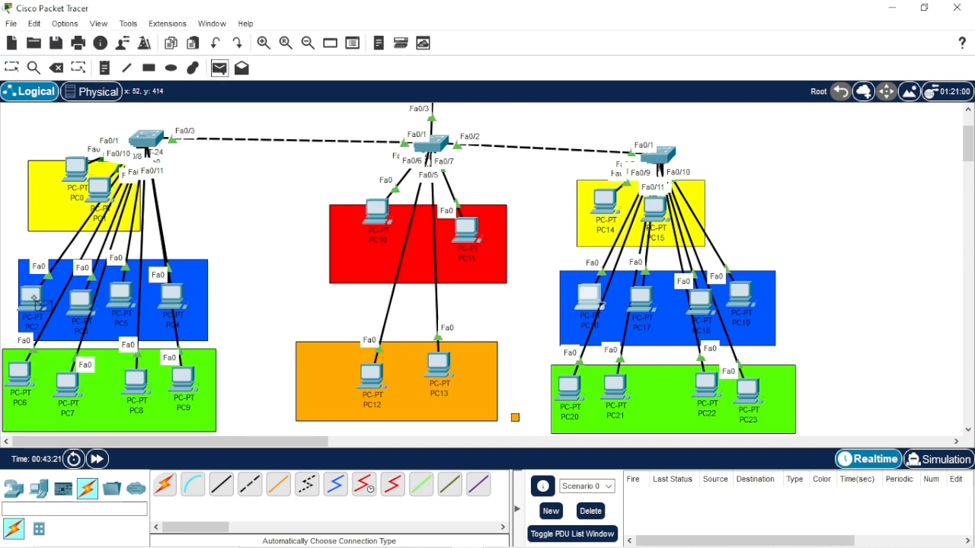
pyautogui.click(582, 301)
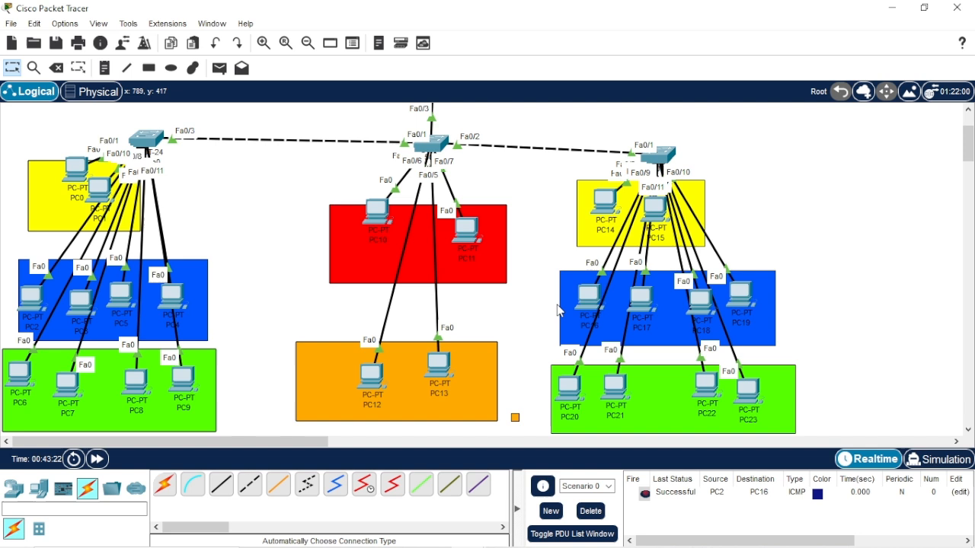
# Step: Send a simple PDU from PC20 to PC6 to test connectivity between the two green areas
pyautogui.click(220, 68)
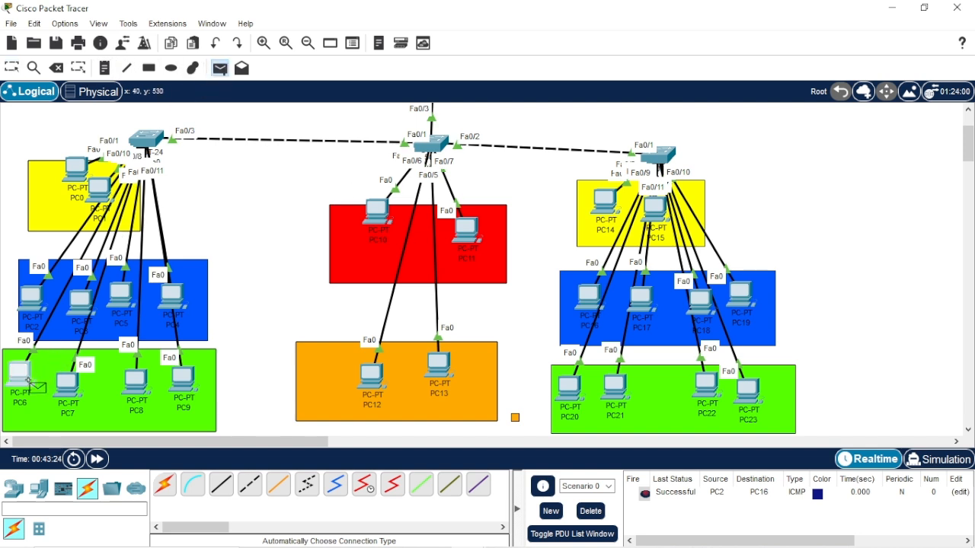
pyautogui.click(576, 392)
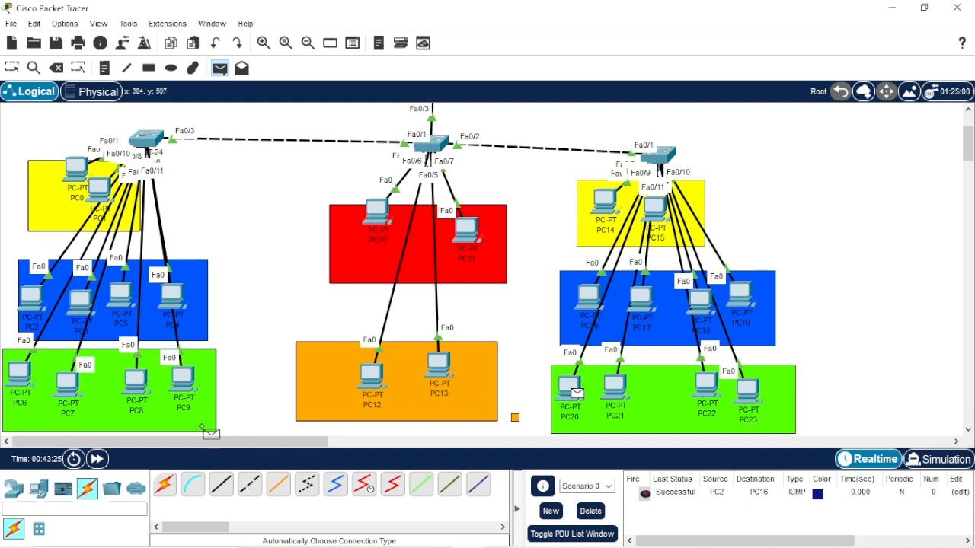
pyautogui.click(19, 373)
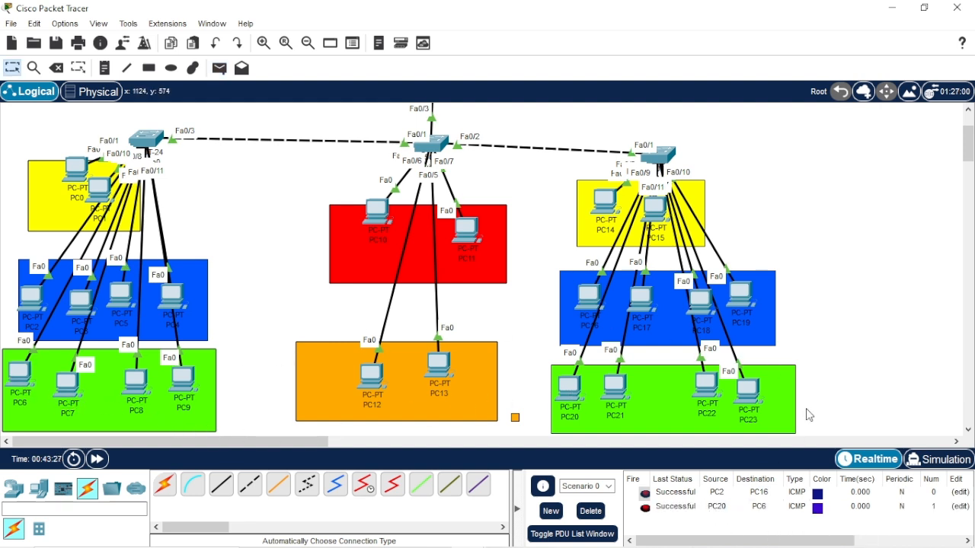
pyautogui.scroll(3, 545, 173)
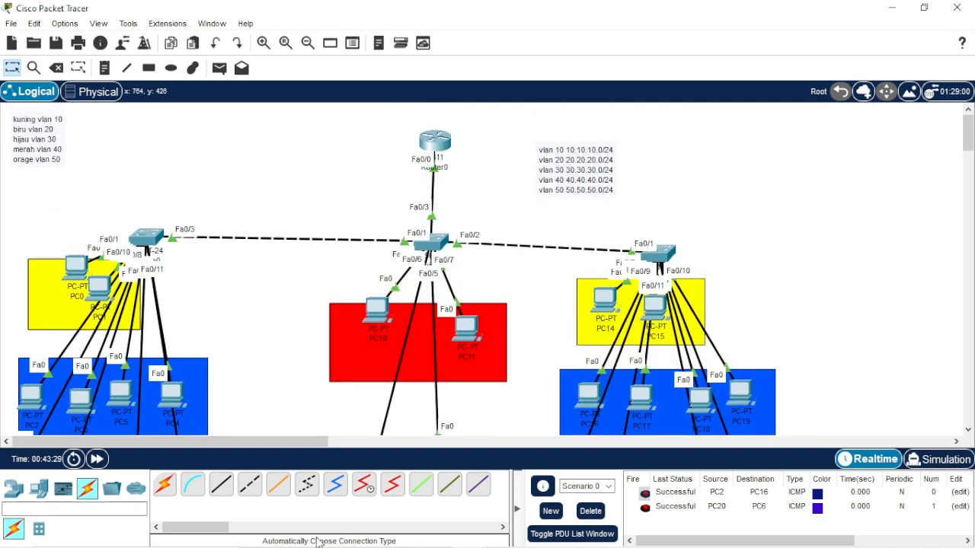
pyautogui.moveTo(312, 533)
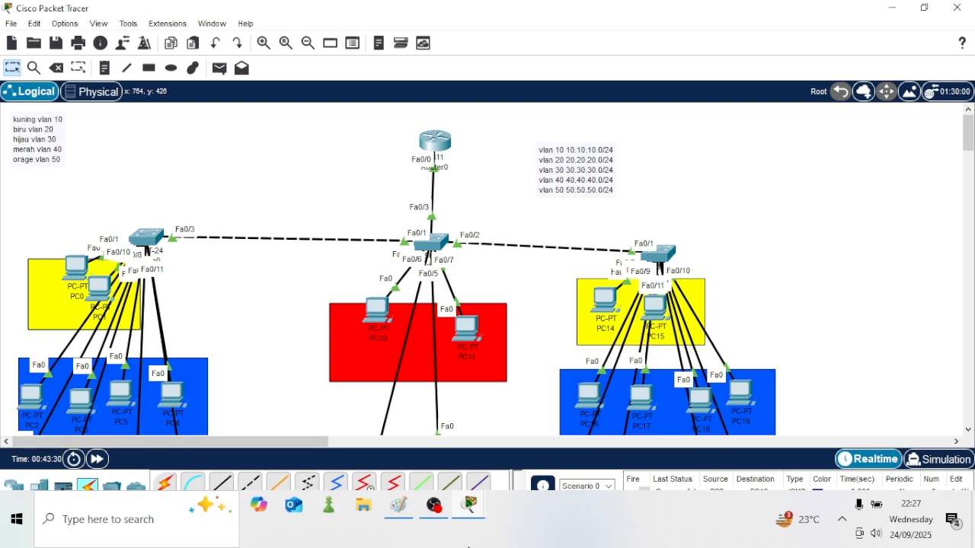